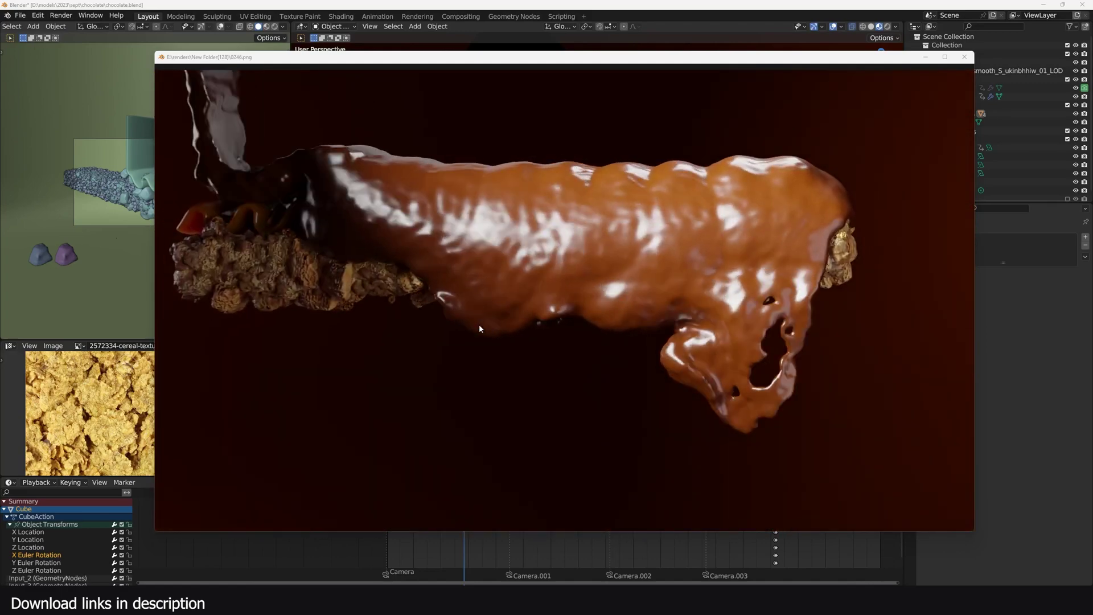
# Step: Close the render and play back the finished chocolate bar animation from frame 0, examining the bar from different angles
pyautogui.press('Escape')
pyautogui.click(382, 493)
pyautogui.press('space')
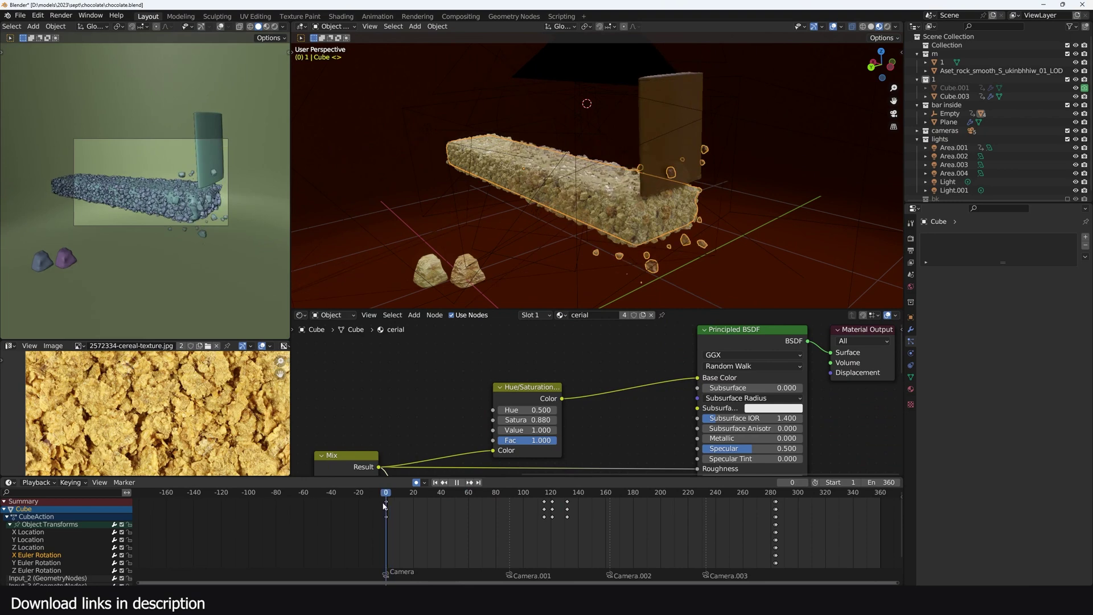
pyautogui.press('Escape')
pyautogui.press('space')
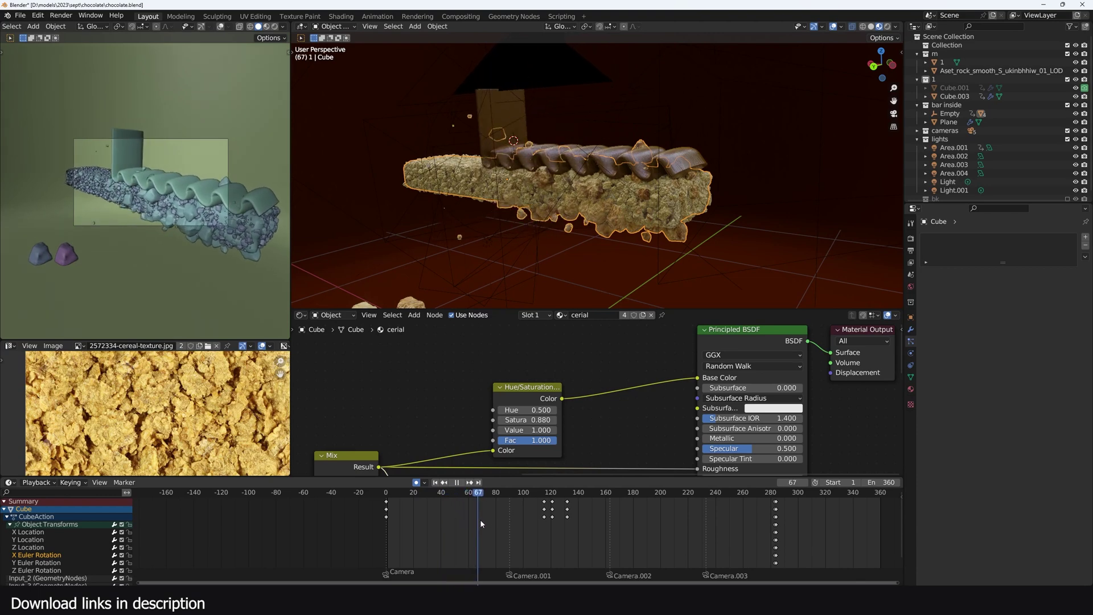
pyautogui.press('space')
pyautogui.moveTo(590, 119); pyautogui.dragTo(685, 149, button='middle')
pyautogui.click(686, 149)
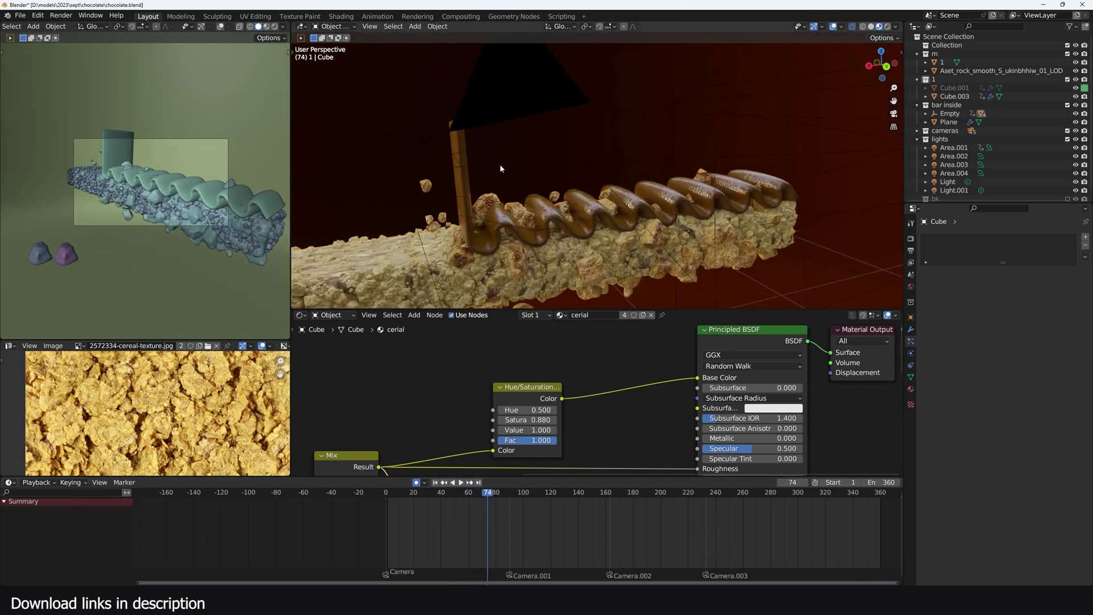
pyautogui.moveTo(500, 164); pyautogui.dragTo(459, 164, button='middle')
pyautogui.moveTo(497, 515); pyautogui.dragTo(694, 484)
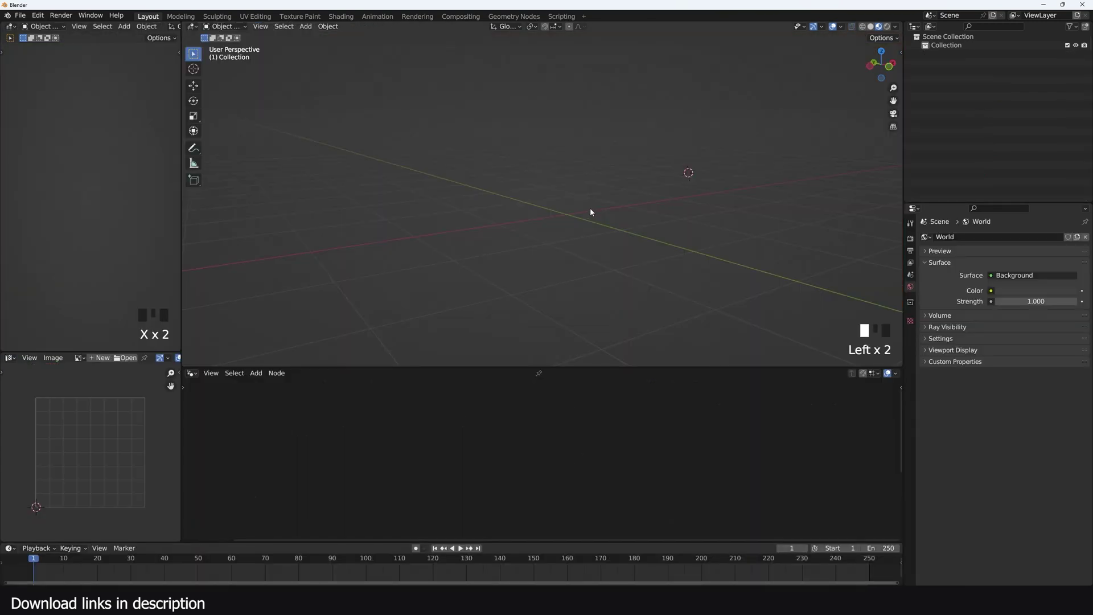
# Step: Add a cube and scale it into a long flat bar: Z about 0.306, overall about 0.398, Y about 5.836
pyautogui.hotkey('shift', 'a')
pyautogui.click(624, 222)
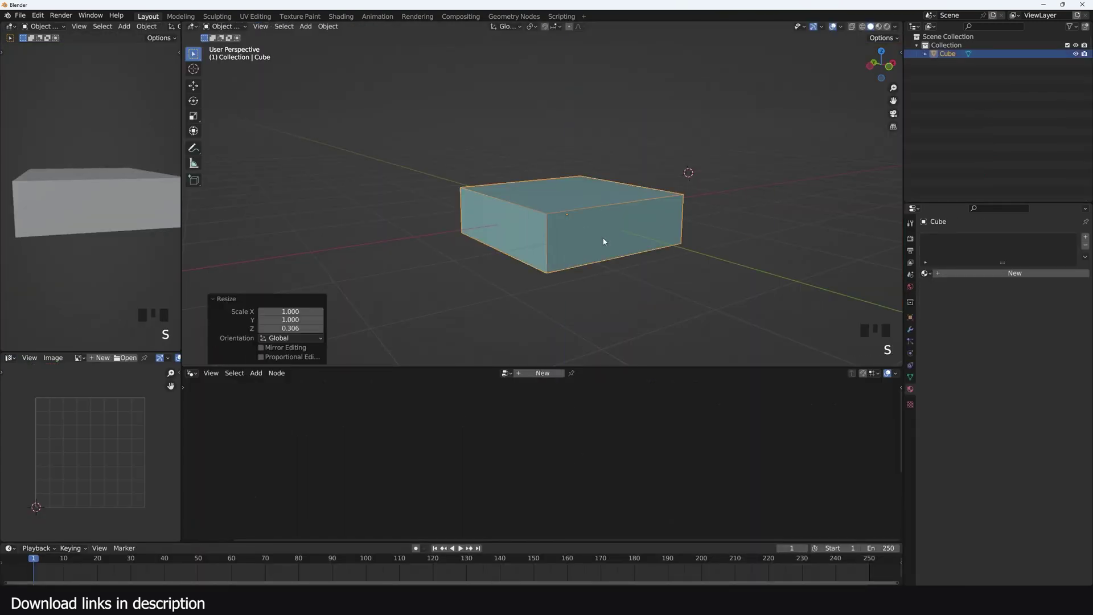
pyautogui.press('s')
pyautogui.click(607, 215)
pyautogui.press('s')
pyautogui.press('y')
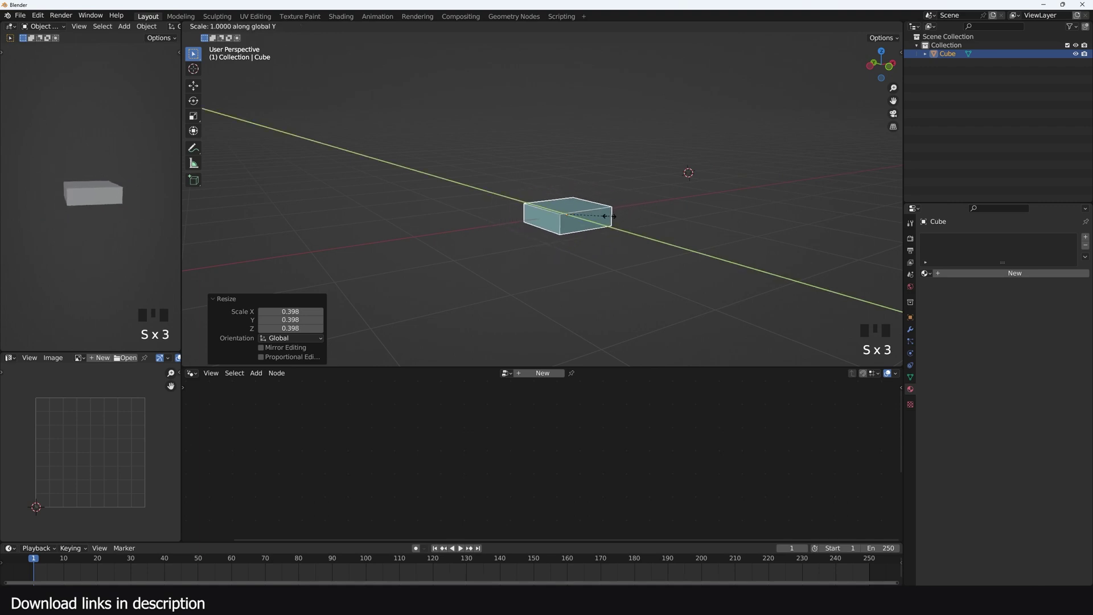
pyautogui.click(805, 288)
pyautogui.scroll(2, 686, 244)
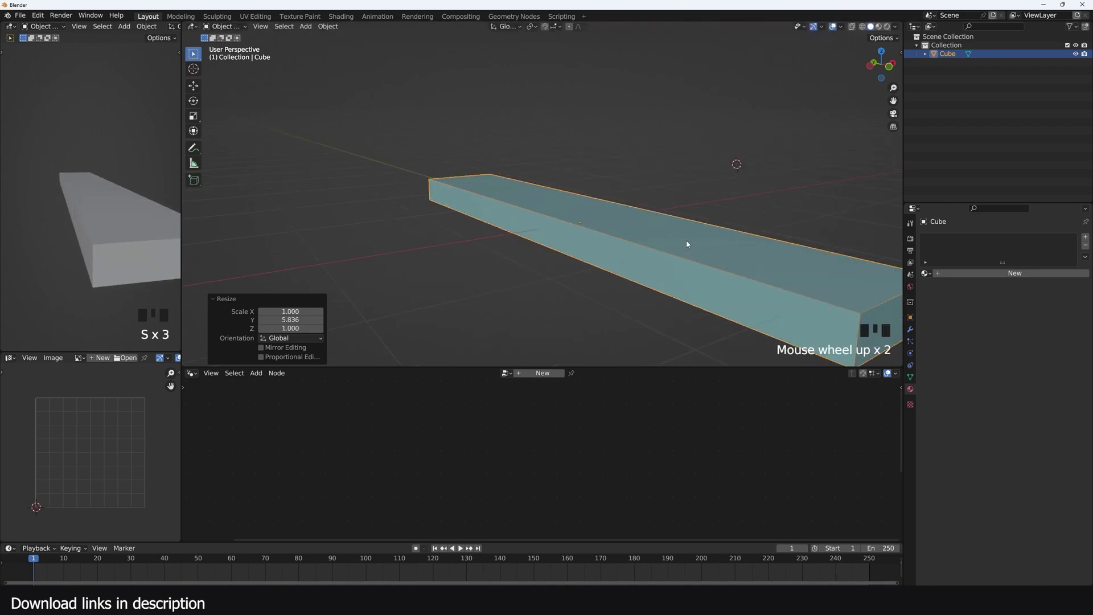
# Step: Bevel all edges of the bar mesh into rounded corners with several segments
pyautogui.press('Tab')
pyautogui.click(724, 225)
pyautogui.press('Tab')
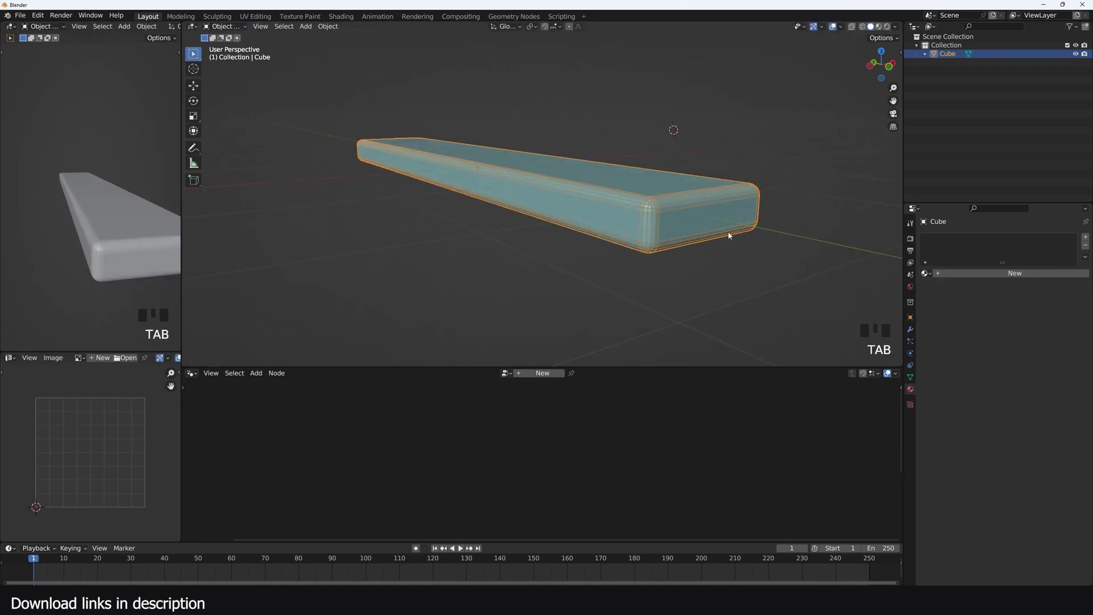
pyautogui.press('`')
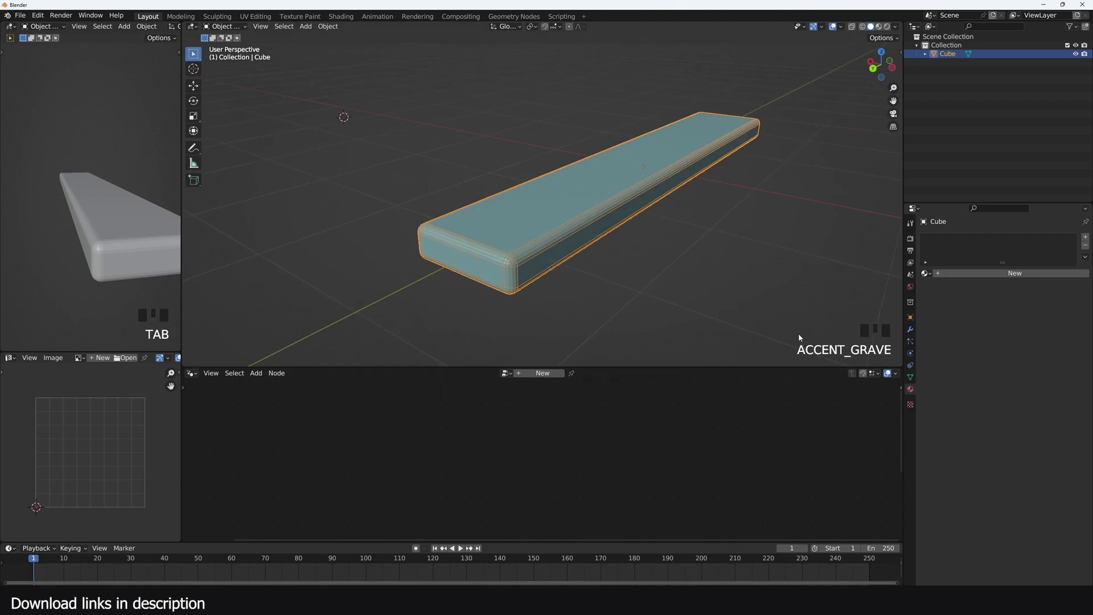
pyautogui.moveTo(632, 241); pyautogui.dragTo(572, 247, button='middle')
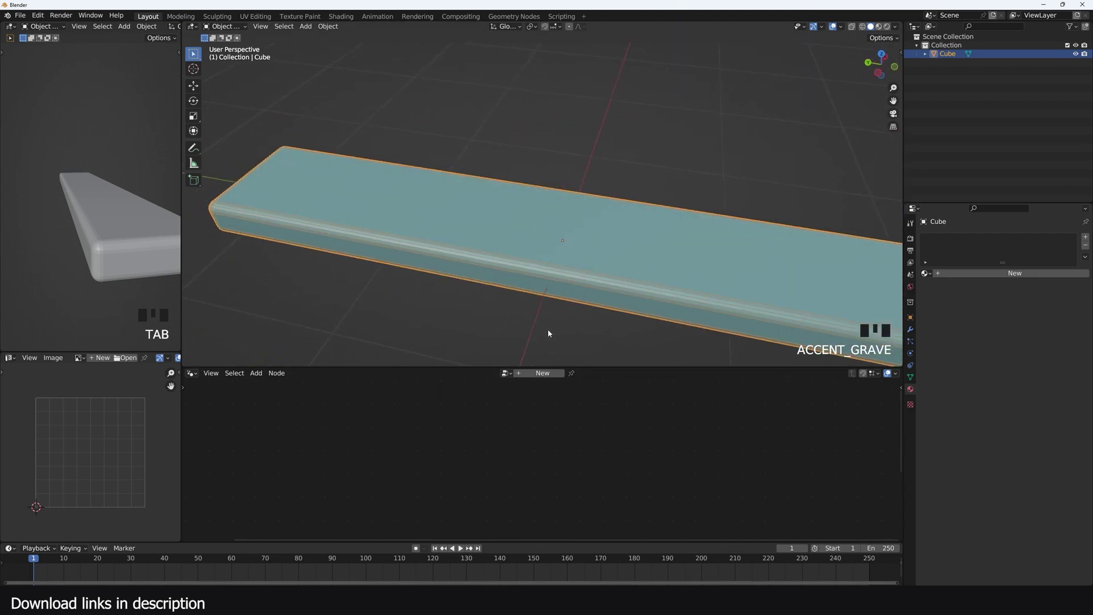
# Step: Create a new geometry node tree on the bar and spread the Group Input and Group Output nodes apart
pyautogui.click(197, 375)
pyautogui.press('`')
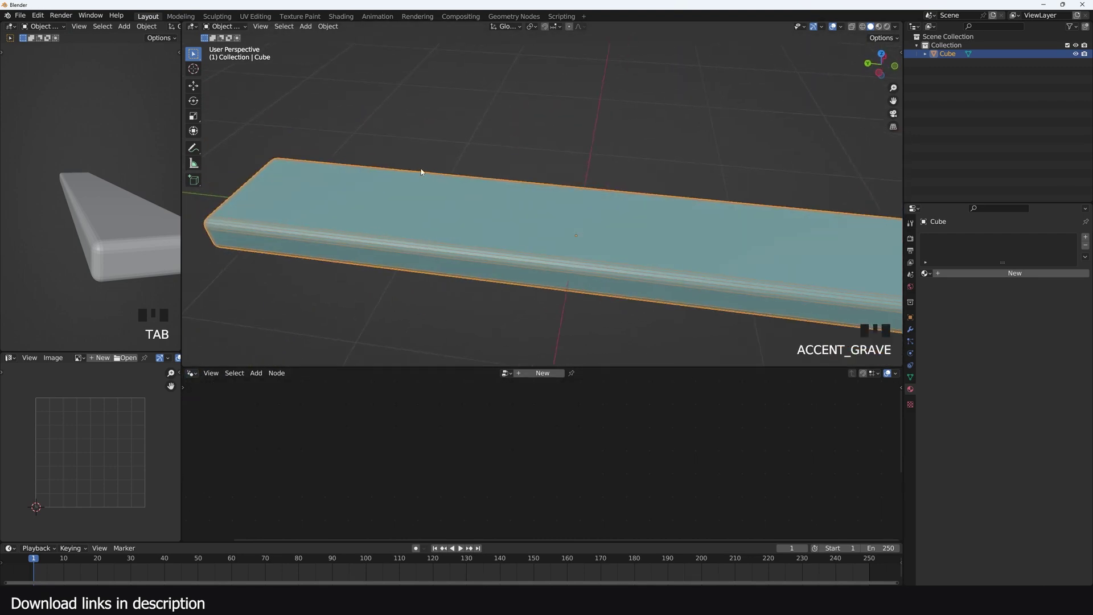
pyautogui.click(543, 373)
pyautogui.scroll(5, 248, 376)
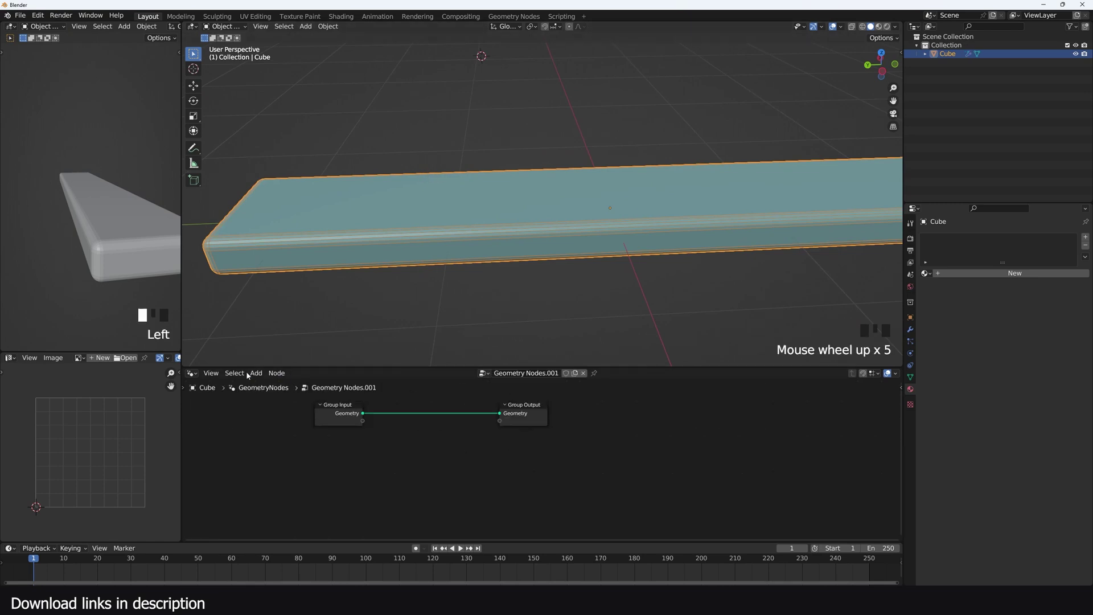
pyautogui.moveTo(523, 415); pyautogui.dragTo(713, 420)
pyautogui.moveTo(336, 408); pyautogui.dragTo(310, 416)
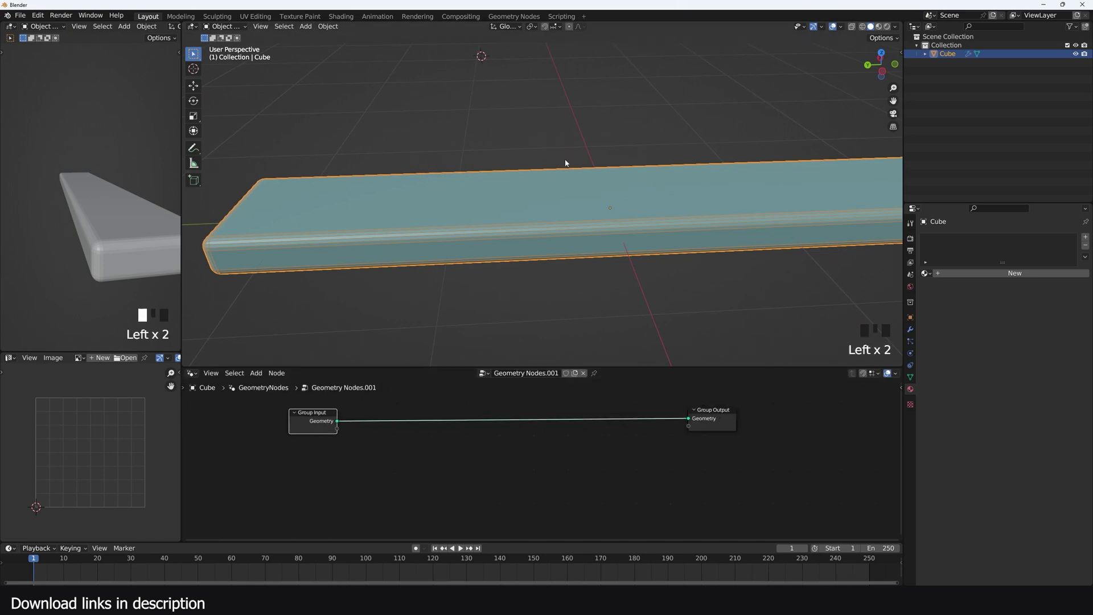
pyautogui.press('`')
pyautogui.press('`')
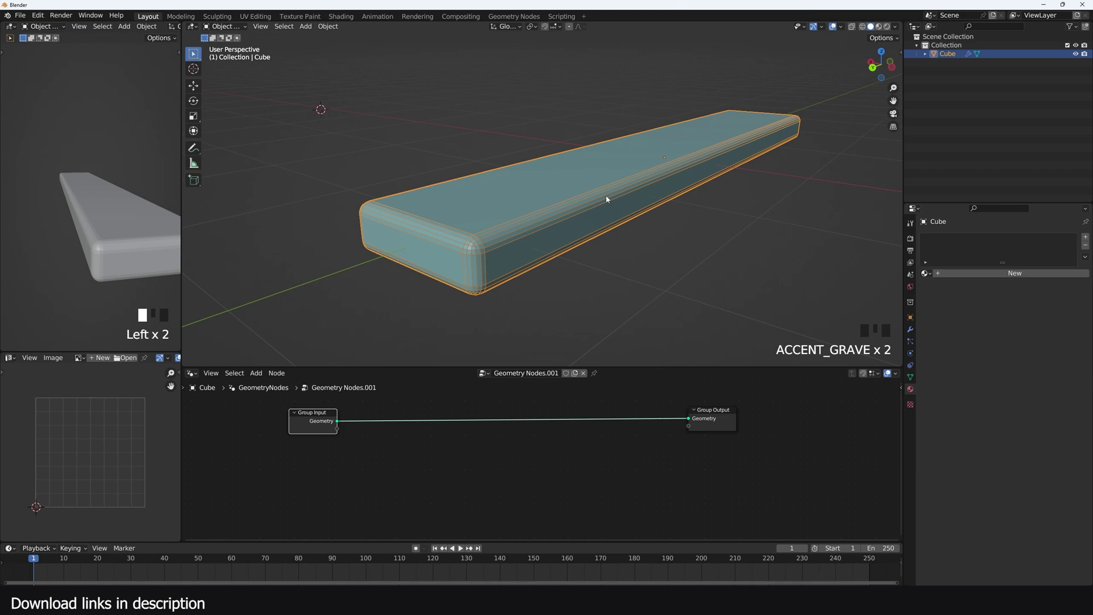
pyautogui.press('`')
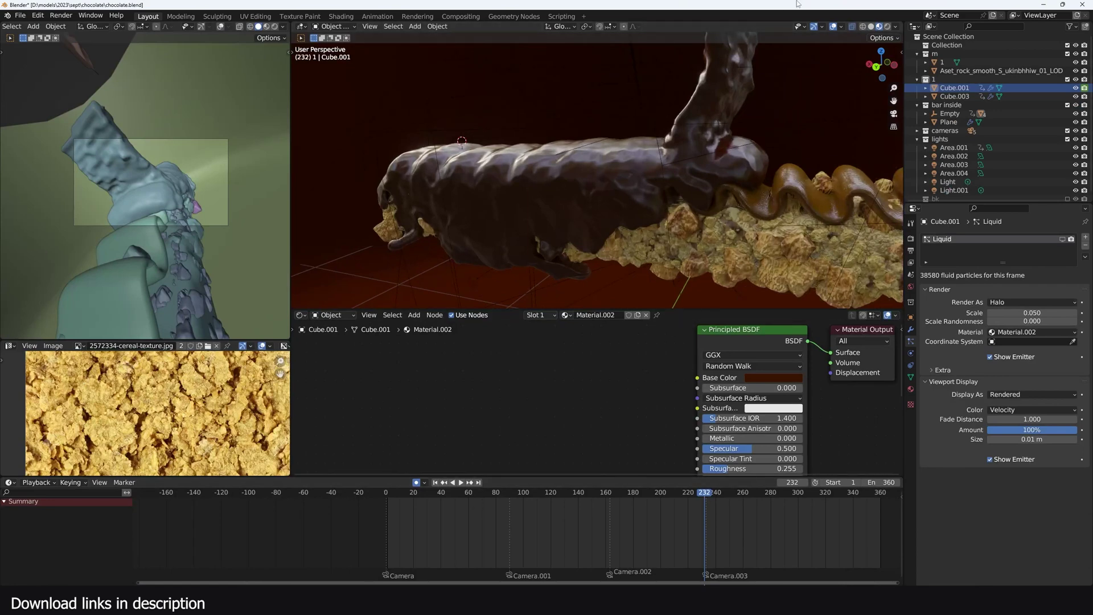
# Step: In the finished chocolate scene, isolate the cereal bar in solid shading and examine how its chunks blend with its surface during playback
pyautogui.click(872, 27)
pyautogui.click(758, 228)
pyautogui.press('/')
pyautogui.moveTo(672, 188); pyautogui.dragTo(718, 191, button='middle')
pyautogui.scroll(3, 615, 171)
pyautogui.moveTo(615, 171); pyautogui.dragTo(644, 170, button='middle')
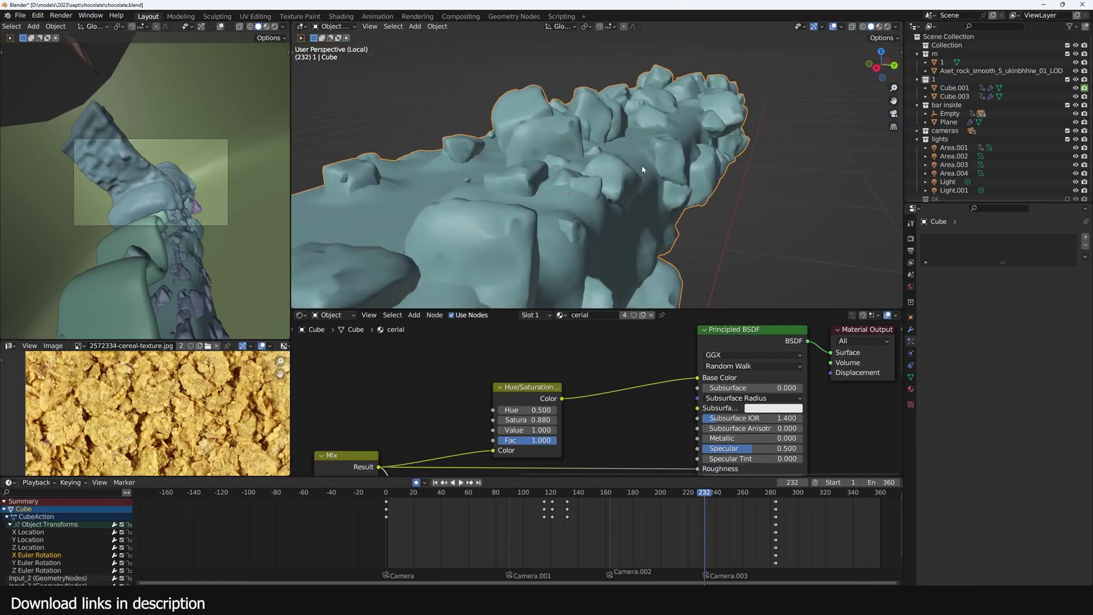
pyautogui.moveTo(450, 184); pyautogui.dragTo(510, 188, button='middle')
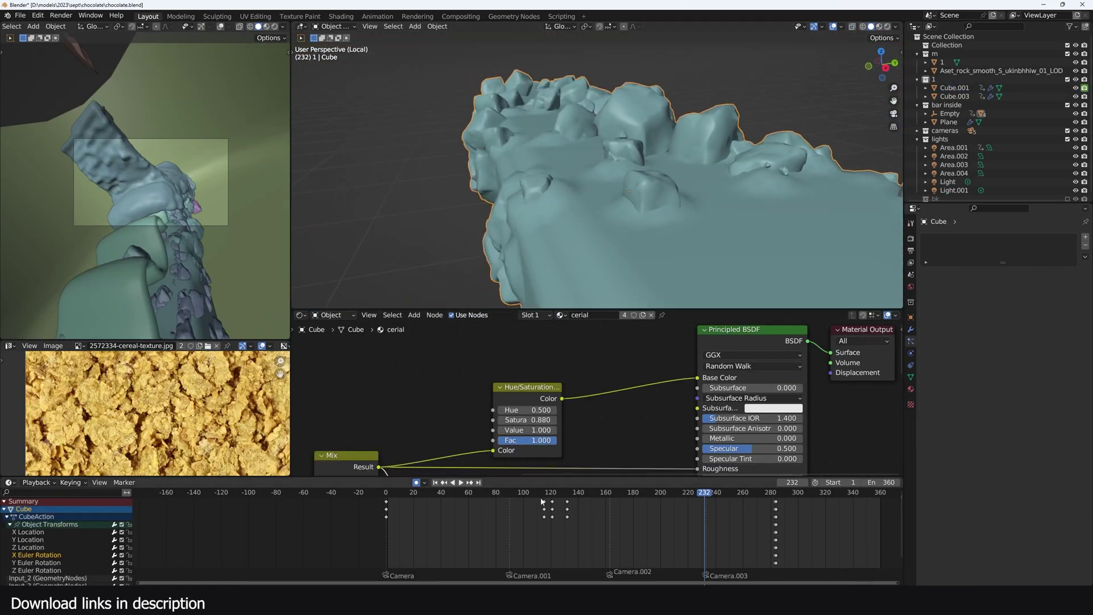
pyautogui.moveTo(682, 510); pyautogui.dragTo(460, 519)
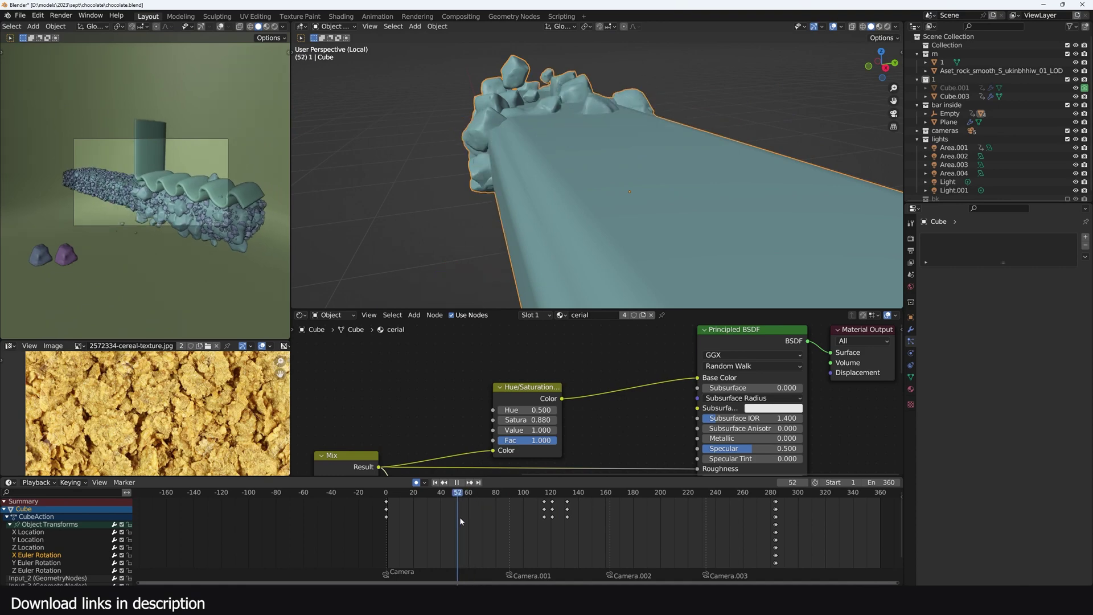
pyautogui.press('space')
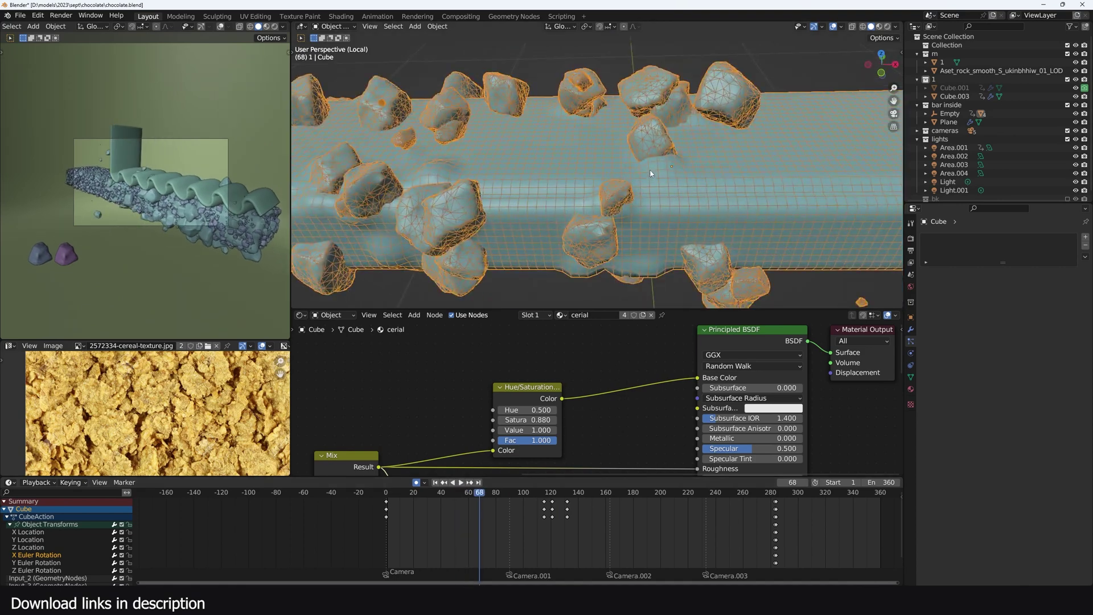
pyautogui.press('q')
pyautogui.click(652, 174)
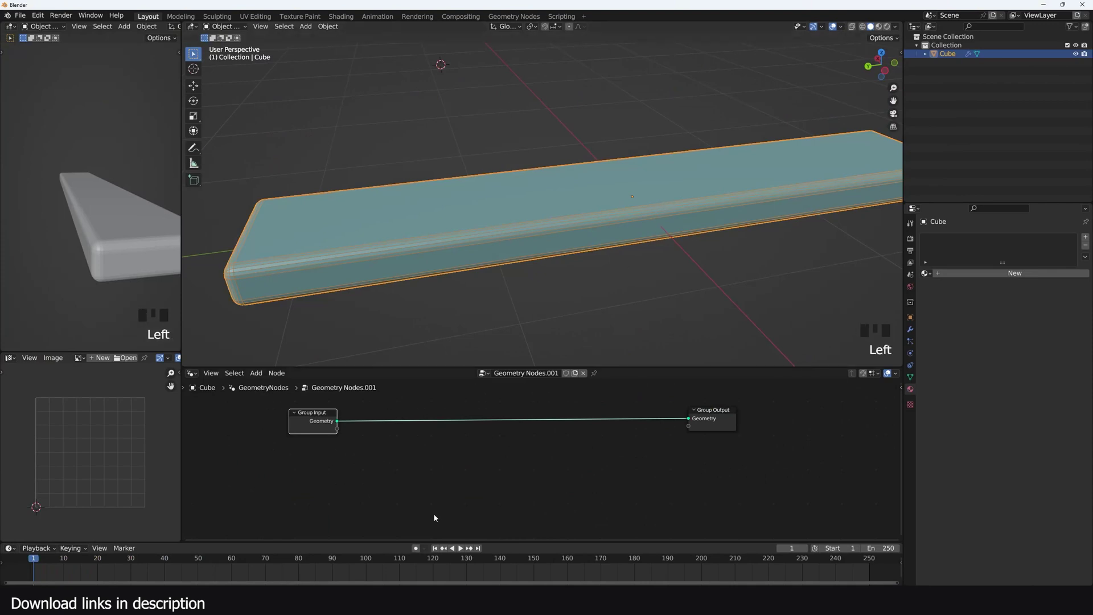
# Step: Insert a Mesh to Volume node followed by a Volume to Mesh node between Group Input and Group Output
pyautogui.hotkey('shift', 'a')
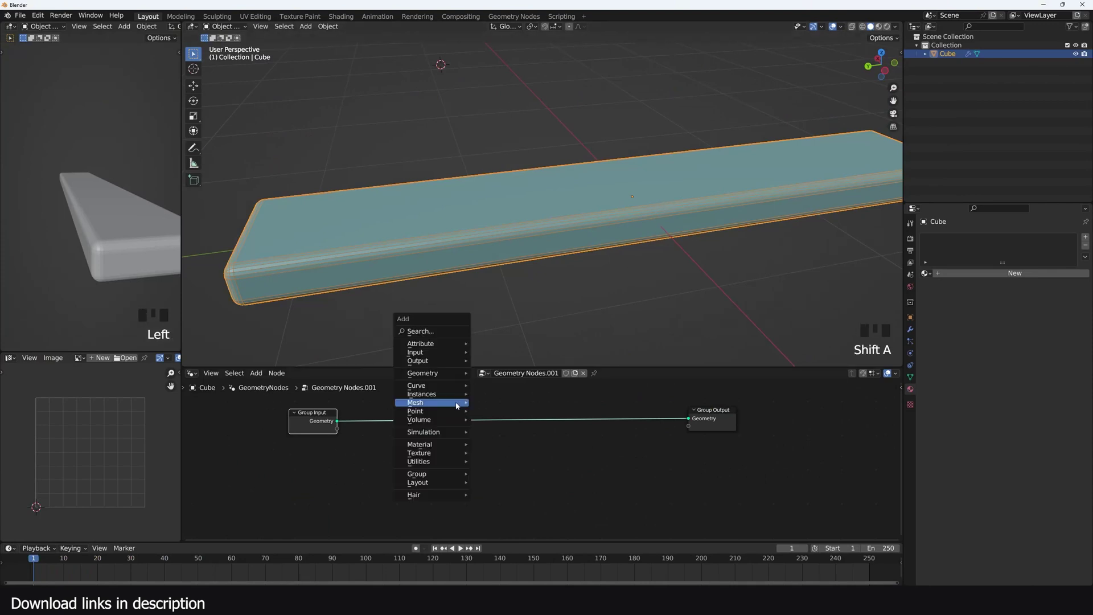
pyautogui.click(420, 331)
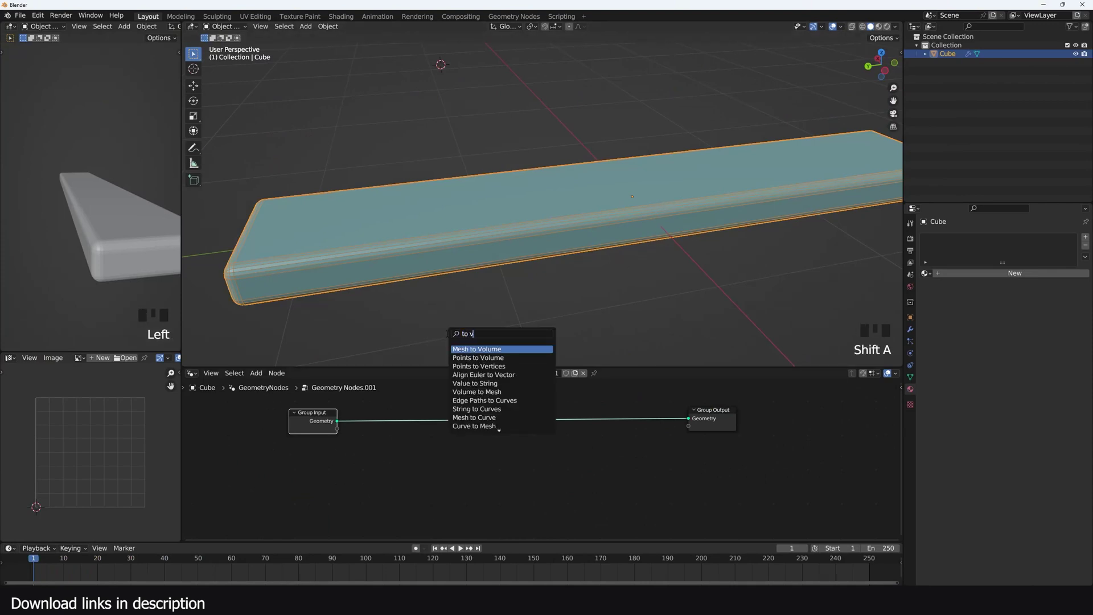
pyautogui.hotkey('shift', 'a')
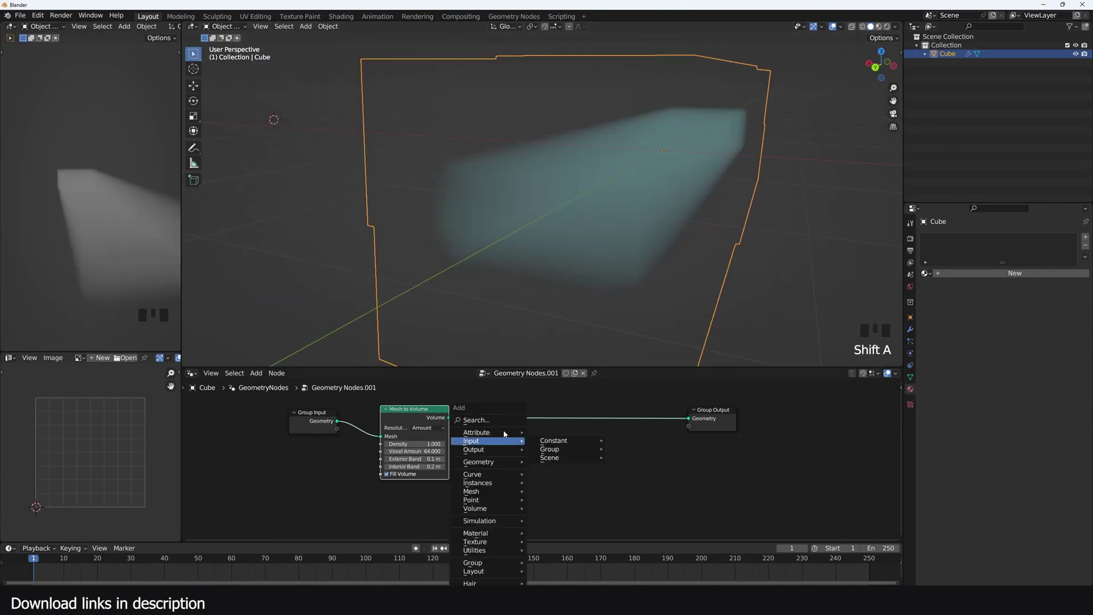
pyautogui.click(497, 421)
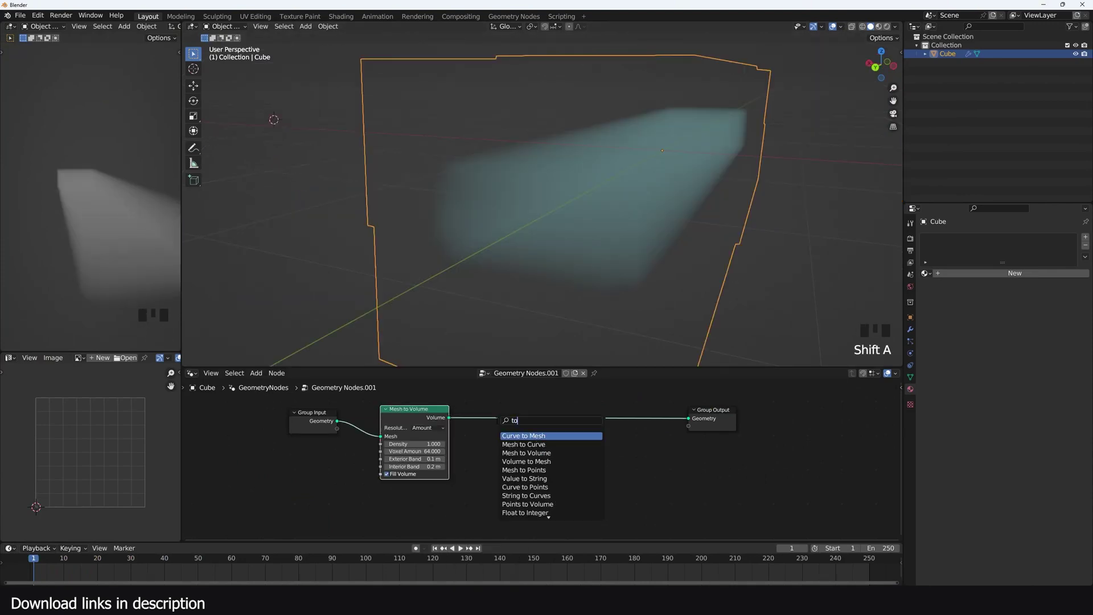
pyautogui.click(526, 462)
pyautogui.click(522, 458)
# Step: Raise the Voxel Amount of the Mesh to Volume node to 137.6 for a denser bar mesh
pyautogui.press('`')
pyautogui.moveTo(632, 233); pyautogui.dragTo(560, 204, button='middle')
pyautogui.scroll(-2, 559, 204)
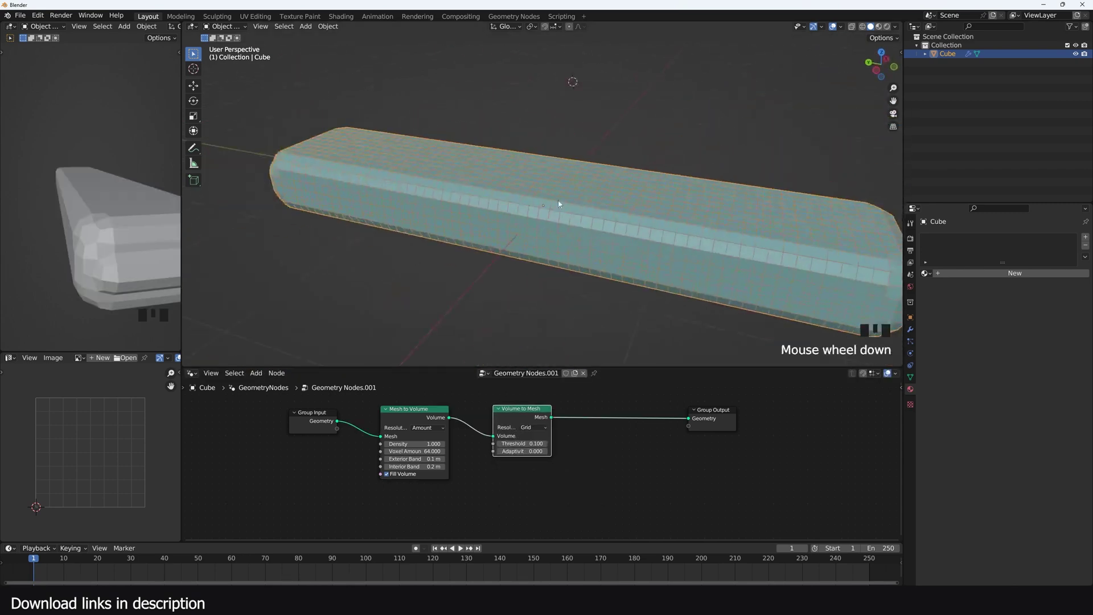
pyautogui.scroll(3, 558, 204)
pyautogui.press('`')
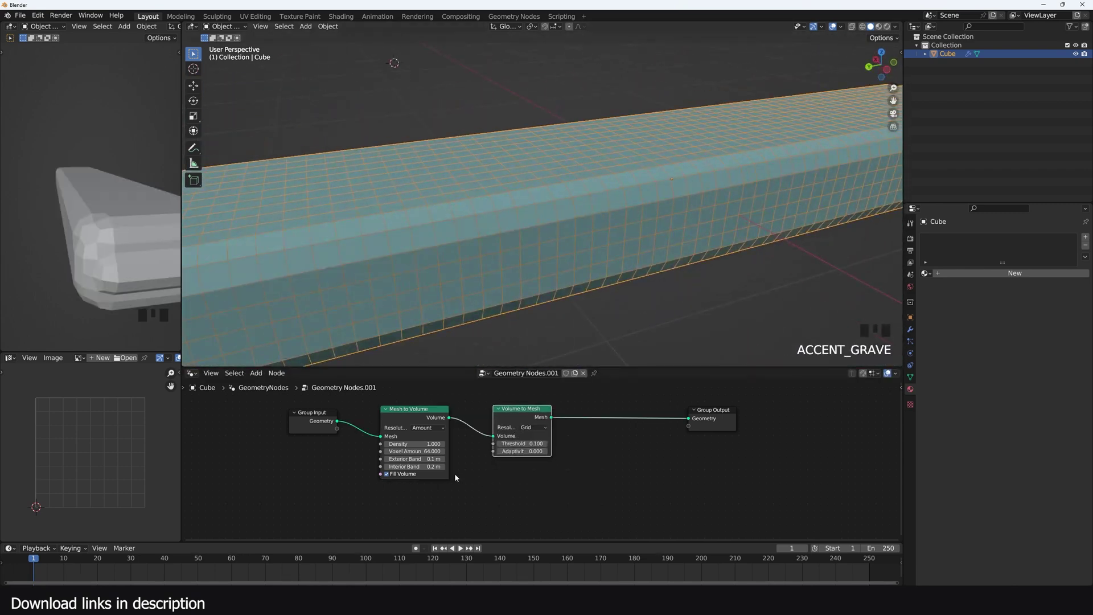
pyautogui.keyDown('shift'); pyautogui.moveTo(583, 243); pyautogui.dragTo(655, 224, button='middle'); pyautogui.keyUp('shift')
pyautogui.moveTo(459, 467); pyautogui.dragTo(606, 466, button='middle')
pyautogui.scroll(3, 577, 460)
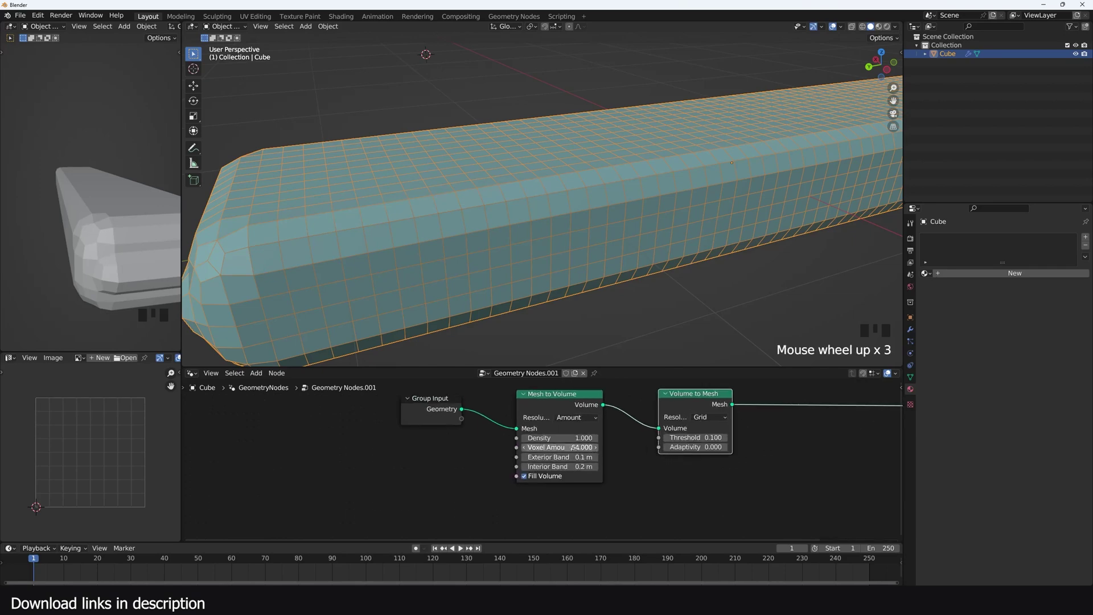
pyautogui.moveTo(561, 448); pyautogui.dragTo(655, 448)
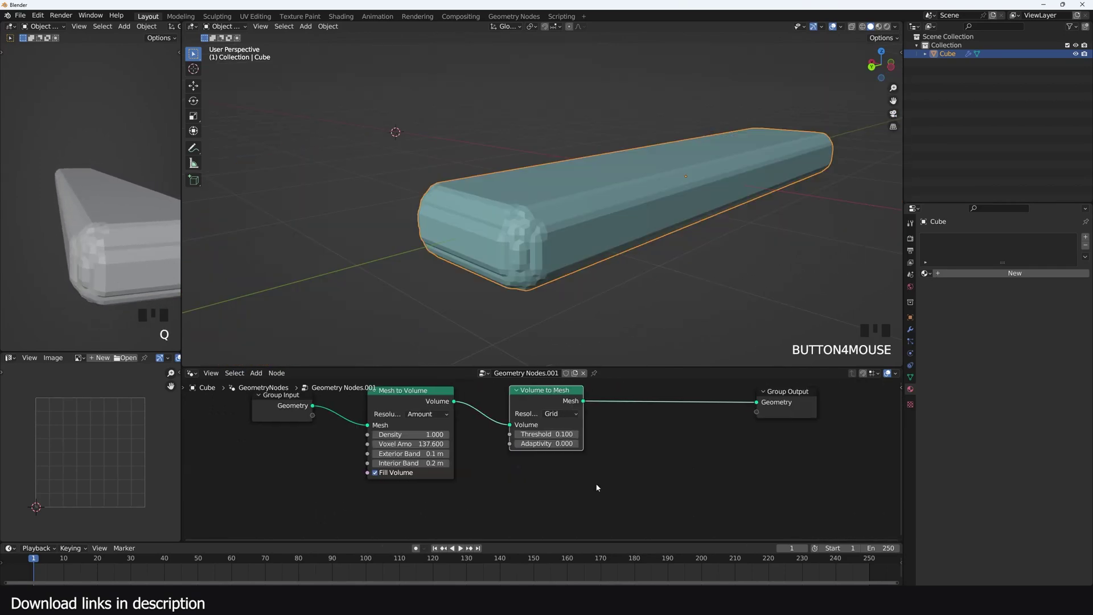
# Step: Insert a Set Shade Smooth node between Volume to Mesh and Group Output
pyautogui.hotkey('shift', 'a')
pyautogui.moveTo(675, 468)
pyautogui.click(641, 420)
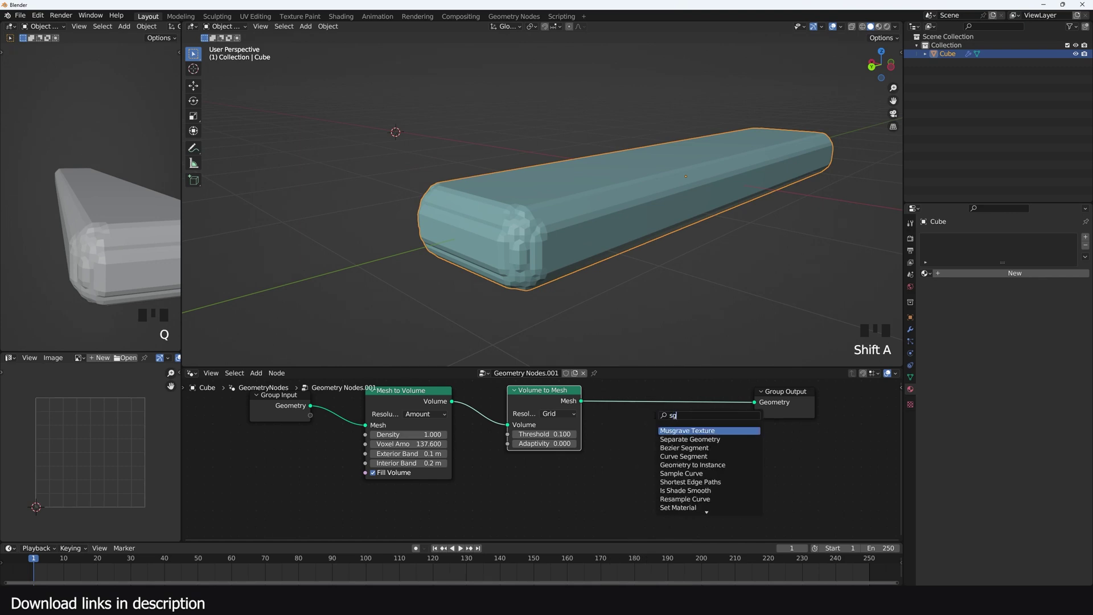
pyautogui.click(758, 433)
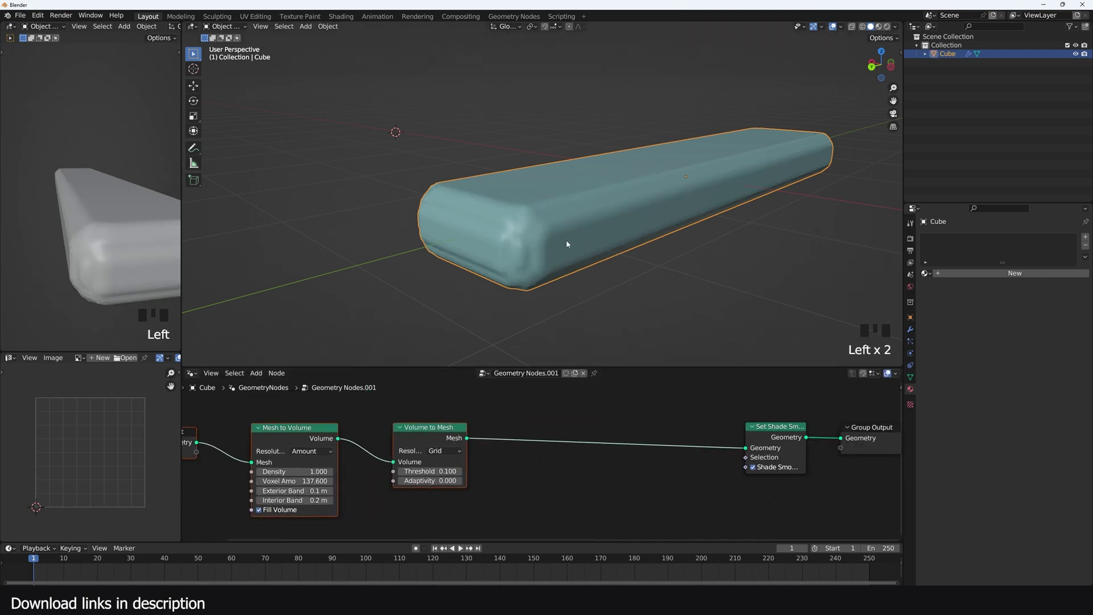
# Step: Move the Group Input, Mesh to Volume and Volume to Mesh nodes farther from Set Shade Smooth to make room between them
pyautogui.press('`')
pyautogui.press('`')
pyautogui.click(532, 460)
pyautogui.scroll(-3, 532, 460)
pyautogui.moveTo(532, 460); pyautogui.dragTo(547, 443, button='middle')
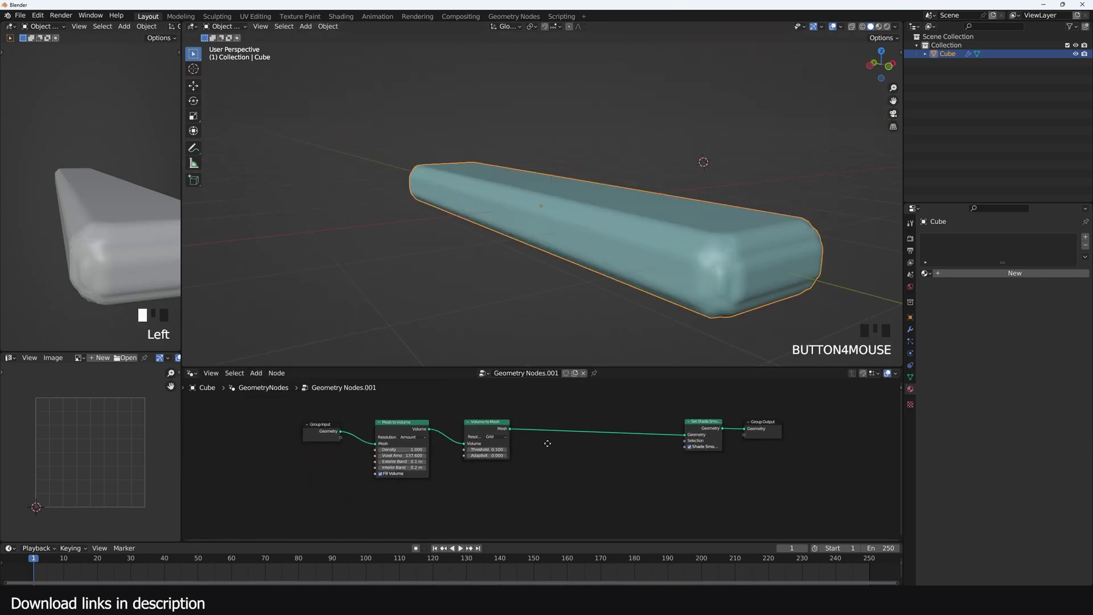
pyautogui.moveTo(534, 480); pyautogui.dragTo(308, 430)
pyautogui.moveTo(494, 429); pyautogui.dragTo(356, 414)
pyautogui.click(463, 436)
pyautogui.moveTo(463, 435); pyautogui.dragTo(476, 406, button='middle')
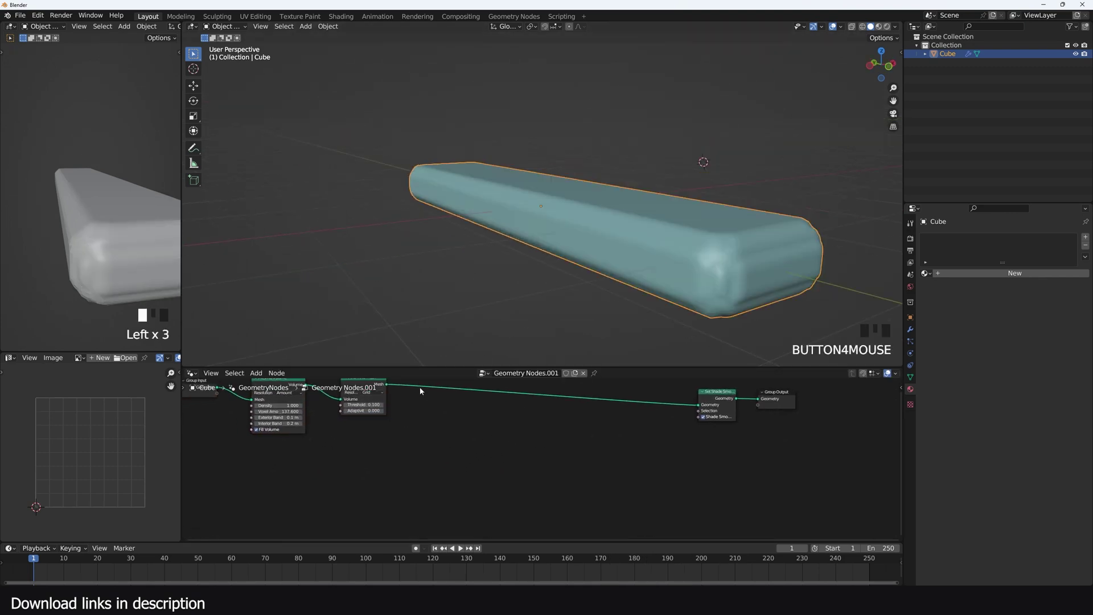
# Step: Branch a Distribute Points on Faces node off the Volume to Mesh output and preview its points with a Viewer node
pyautogui.scroll(1, 420, 391)
pyautogui.moveTo(479, 449); pyautogui.dragTo(482, 450)
pyautogui.write('dif')
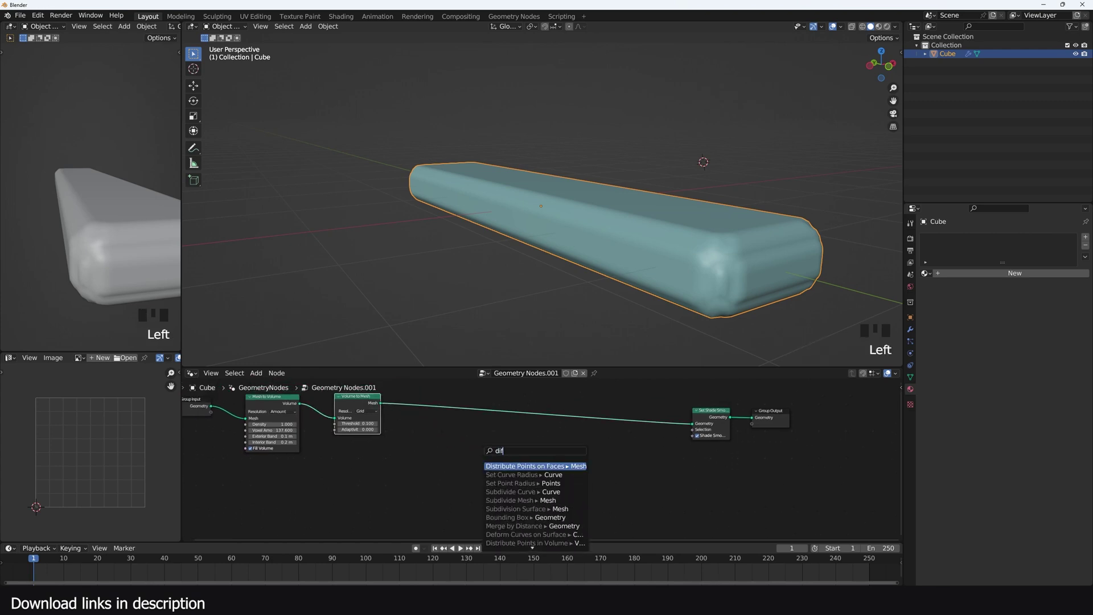
pyautogui.press('Return')
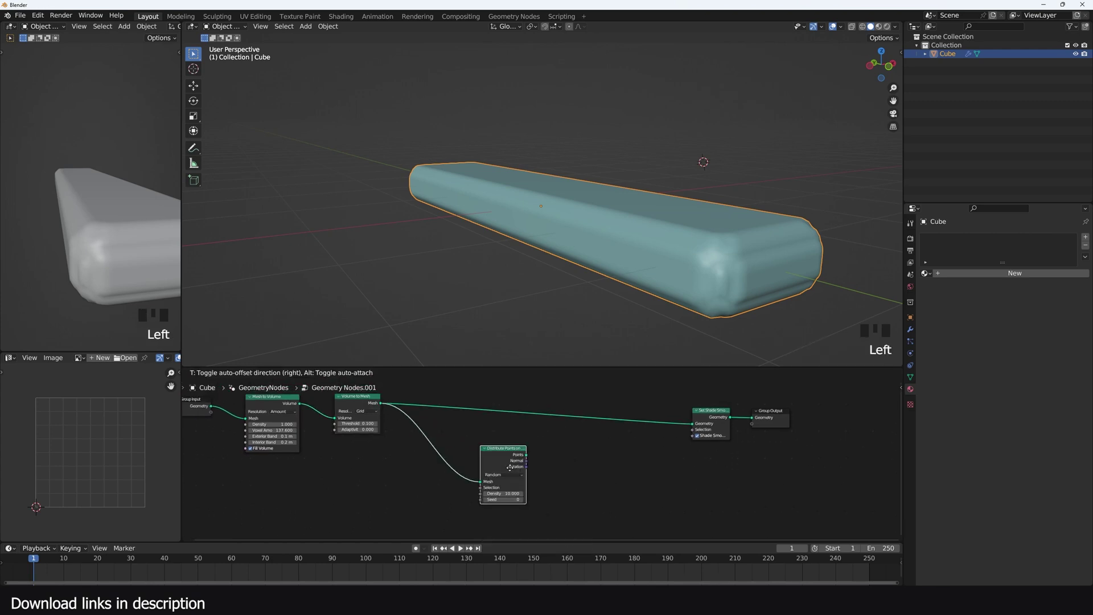
pyautogui.keyDown('ctrl'); pyautogui.keyDown('shift'); pyautogui.click(487, 472); pyautogui.keyUp('shift'); pyautogui.keyUp('ctrl')
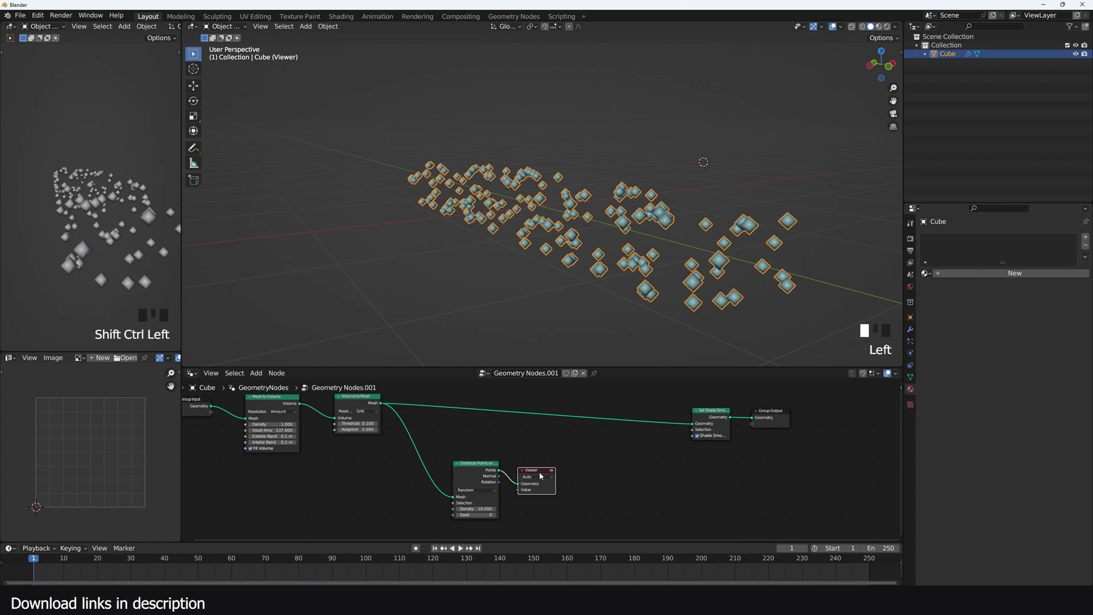
# Step: Add a rough rock asset from the asset library to the scene and scale it up about 21 times
pyautogui.moveTo(540, 476); pyautogui.dragTo(732, 476)
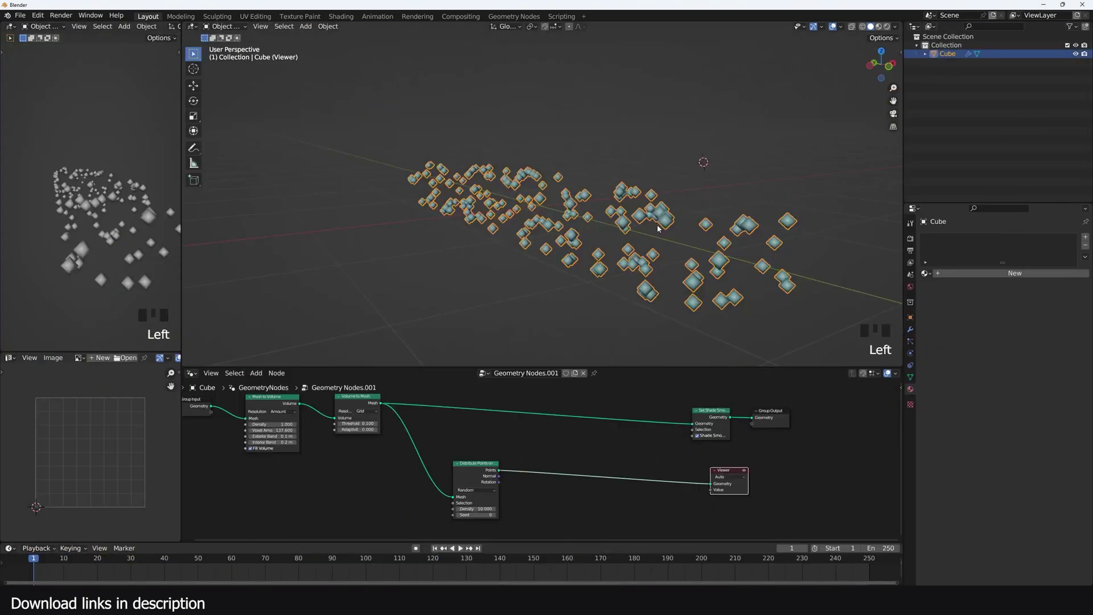
pyautogui.press('n')
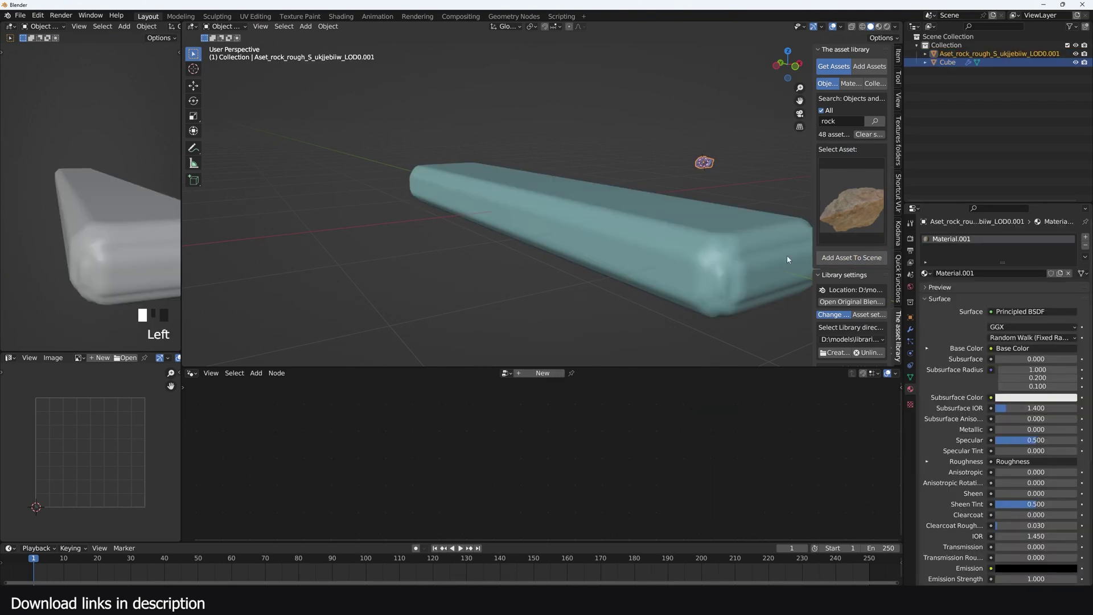
pyautogui.press('s')
pyautogui.click(698, 159)
# Step: Simplify the rock with a Decimate modifier at a Collapse ratio of 0.0610 and apply the modifier
pyautogui.click(910, 329)
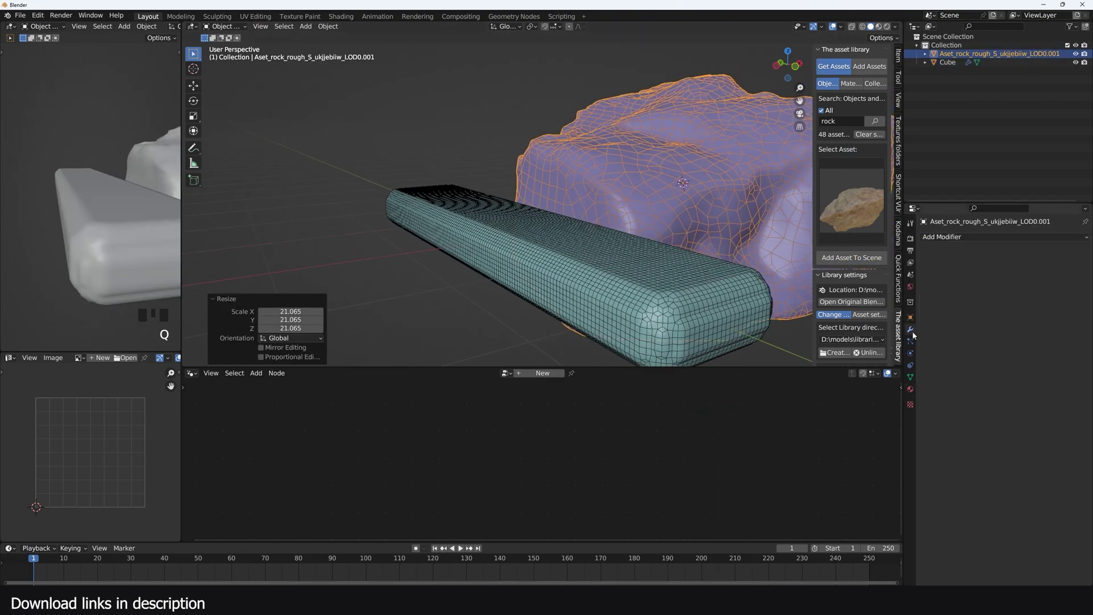
pyautogui.click(1016, 237)
pyautogui.click(886, 298)
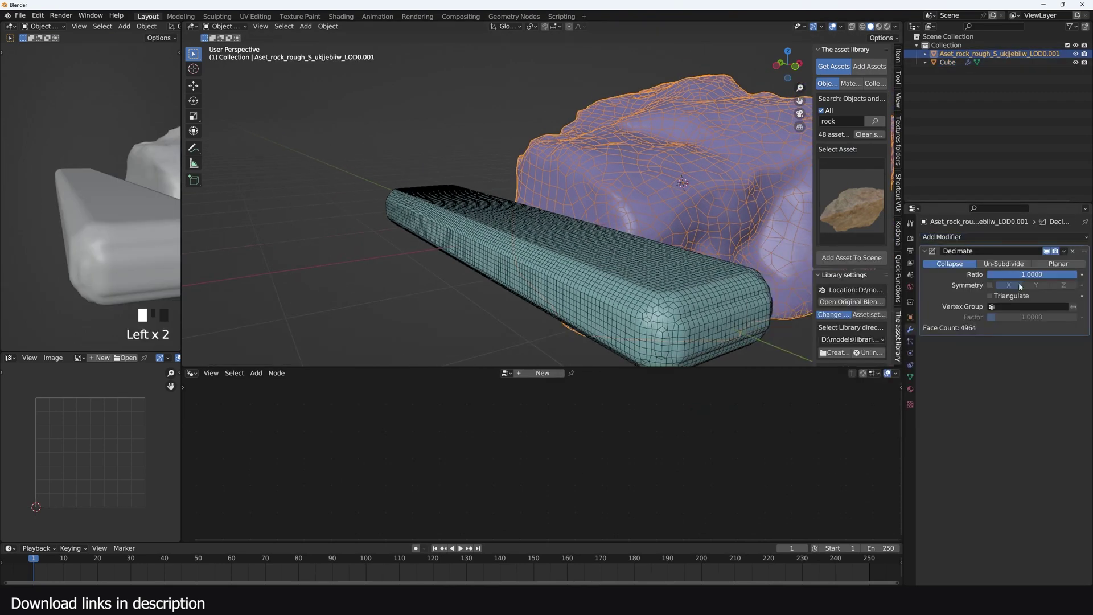
pyautogui.moveTo(1038, 274); pyautogui.dragTo(995, 274)
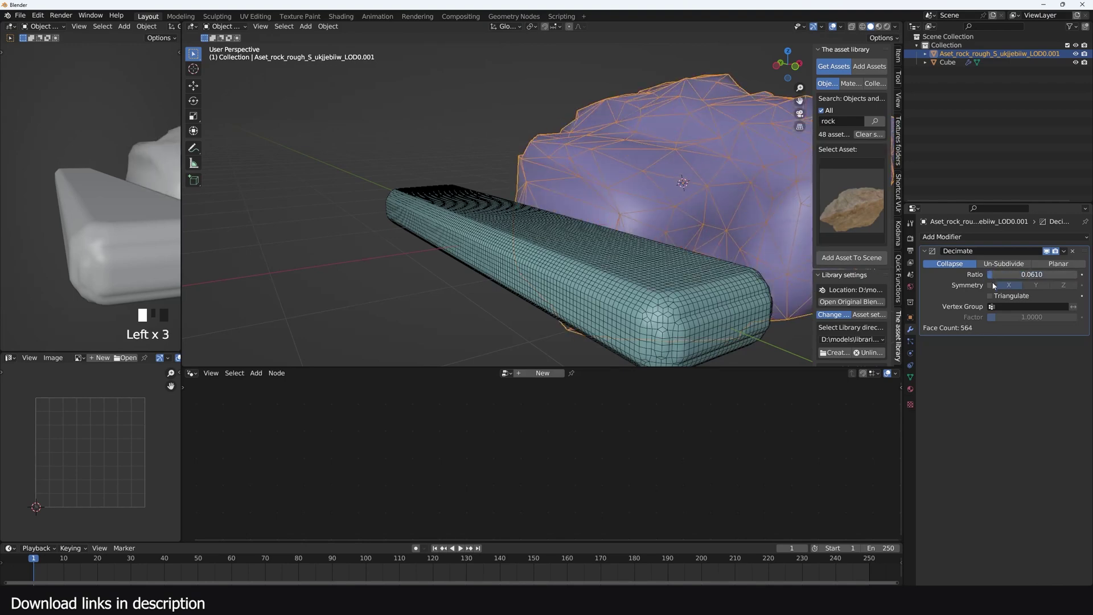
pyautogui.hotkey('ctrl', 'a')
# Step: Shrink the rock to about 0.21 of its size and apply its scale
pyautogui.press('s')
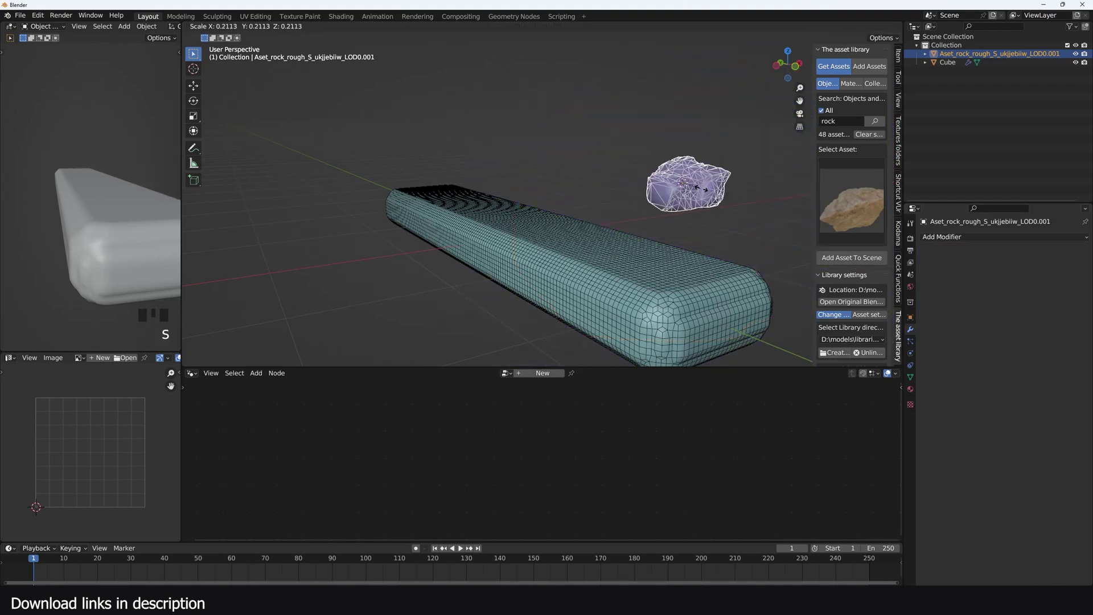
pyautogui.click(696, 185)
pyautogui.hotkey('ctrl', 'a')
pyautogui.click(708, 194)
# Step: Bring the rock into the bar's geometry node tree as an Object Info node below Distribute Points on Faces
pyautogui.click(666, 319)
pyautogui.scroll(-3, 659, 431)
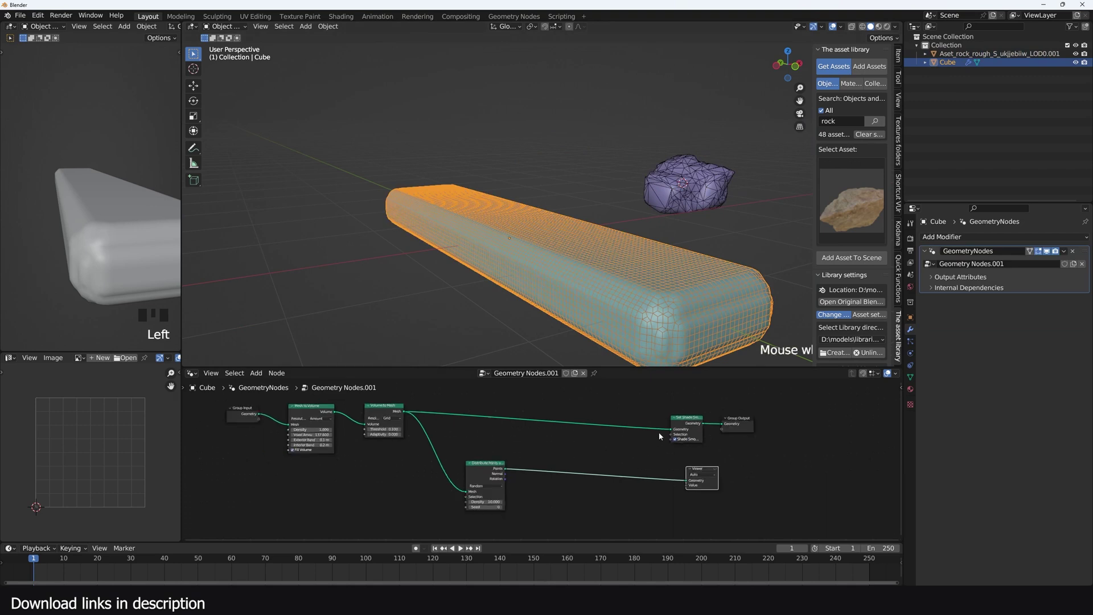
pyautogui.moveTo(961, 56); pyautogui.dragTo(530, 463)
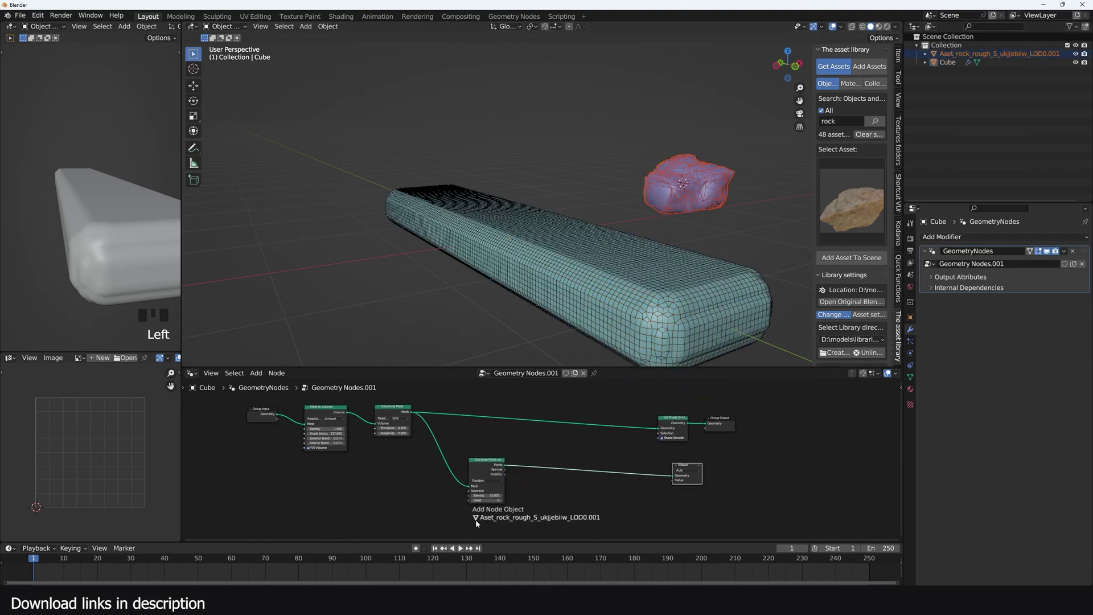
pyautogui.moveTo(477, 522); pyautogui.dragTo(471, 529)
# Step: Insert an Instance on Points node after Distribute Points on Faces and feed the rock's Geometry into its Instance input
pyautogui.moveTo(583, 434); pyautogui.dragTo(597, 410, button='middle')
pyautogui.scroll(4, 597, 414)
pyautogui.hotkey('shift', 'a')
pyautogui.press('s')
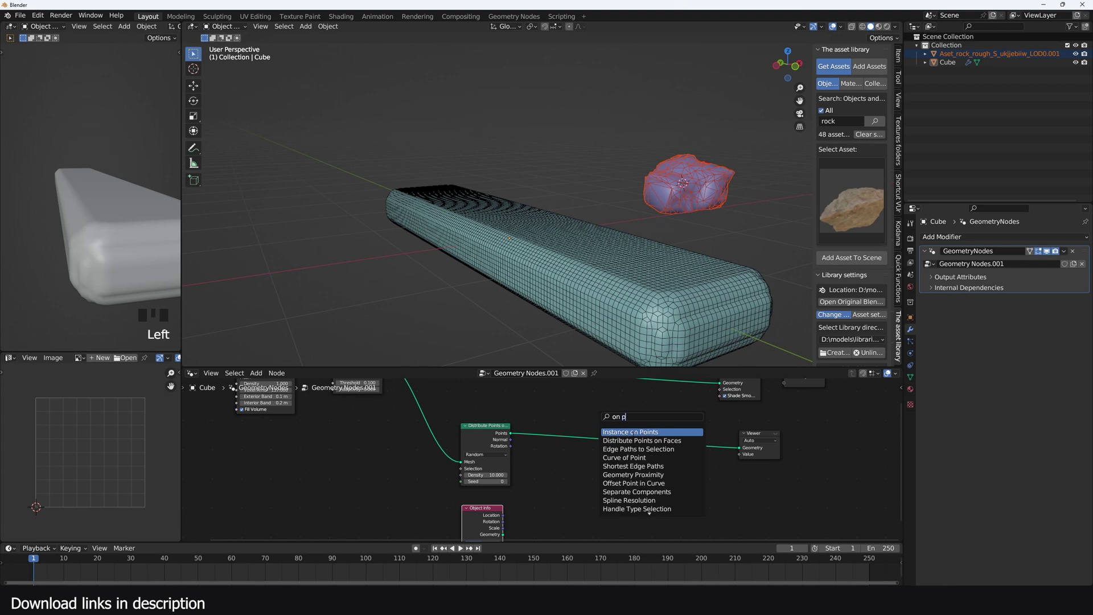
pyautogui.click(631, 432)
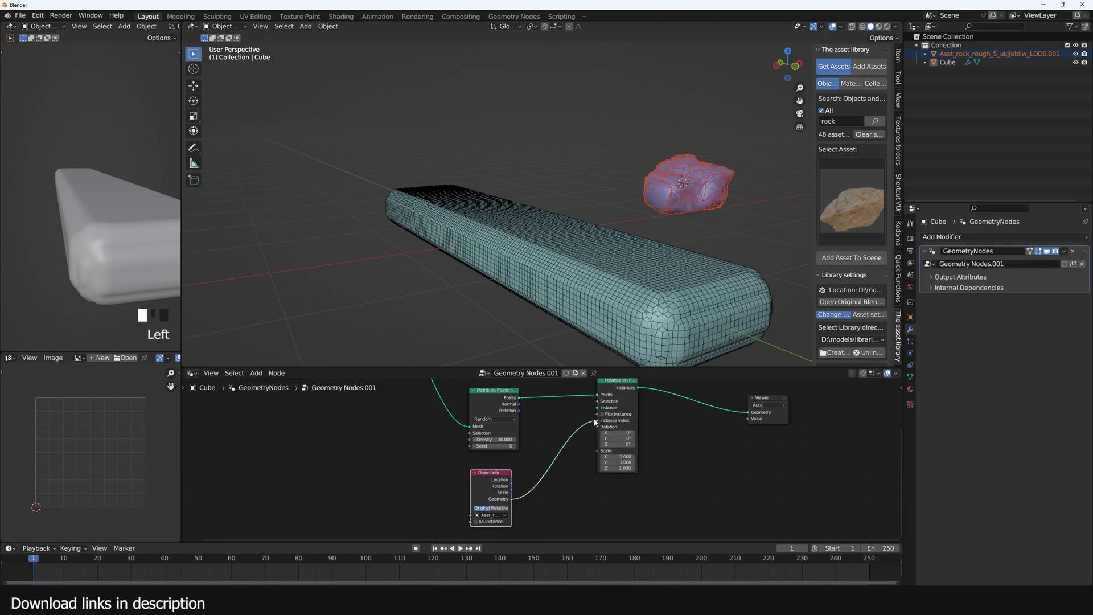
pyautogui.moveTo(623, 392); pyautogui.dragTo(619, 442, button='middle')
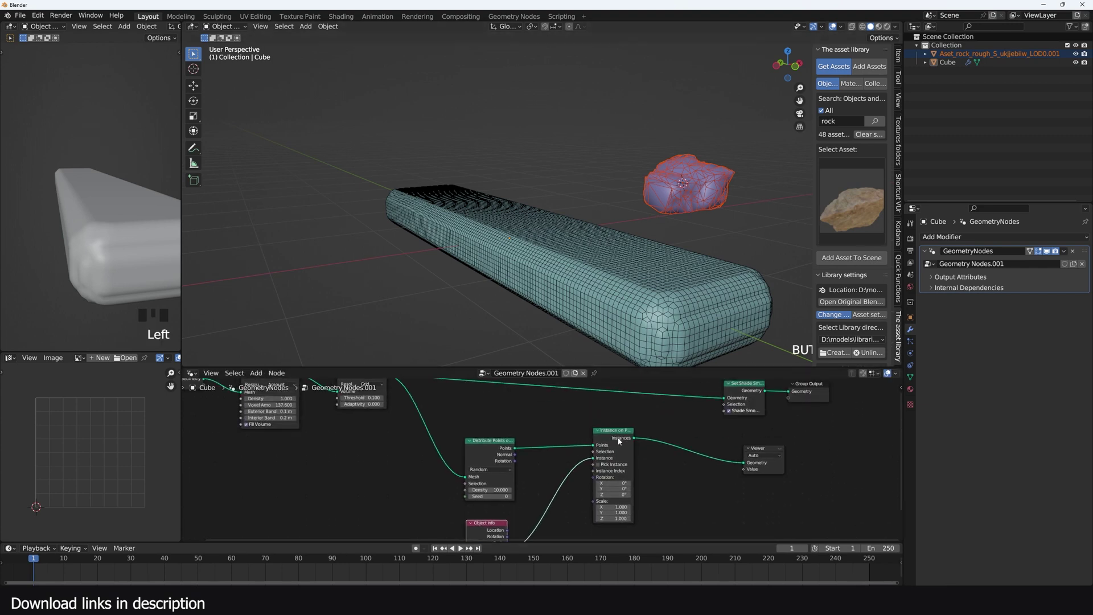
# Step: Preview the Instance on Points output through the Viewer node and turn off the wireframe overlay
pyautogui.keyDown('ctrl'); pyautogui.keyDown('shift'); pyautogui.click(630, 441); pyautogui.keyUp('shift'); pyautogui.keyUp('ctrl')
pyautogui.scroll(-1, 610, 305)
pyautogui.press('q')
pyautogui.click(581, 239)
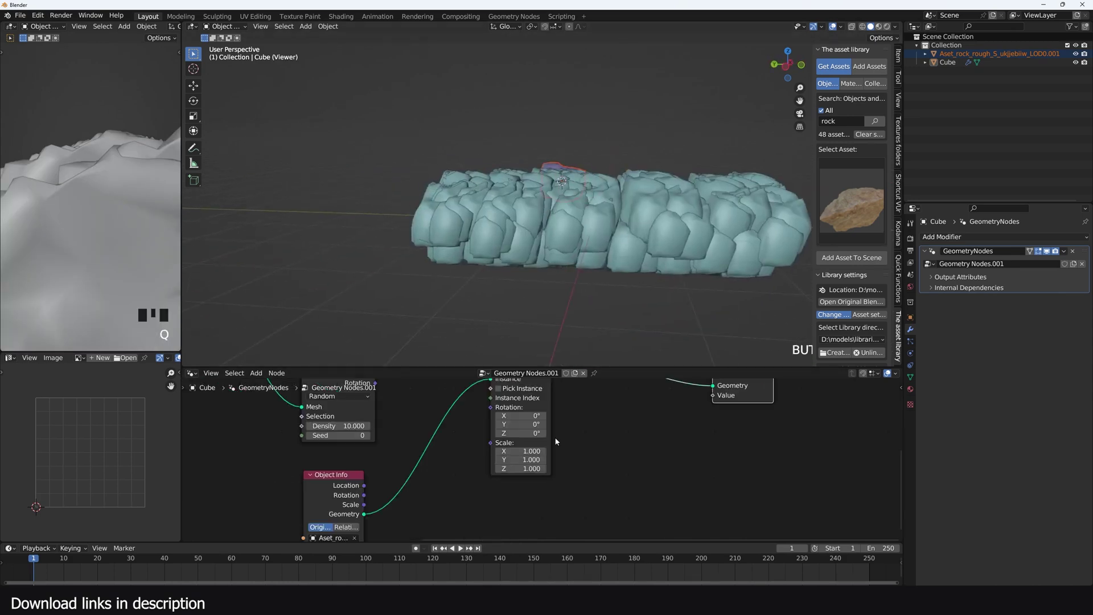
# Step: Drive the instances' Scale with a Float Random Value, Max 0.270, and their Rotation with a Vector Random Value from -1.550 to 2.600
pyautogui.scroll(-4, 528, 460)
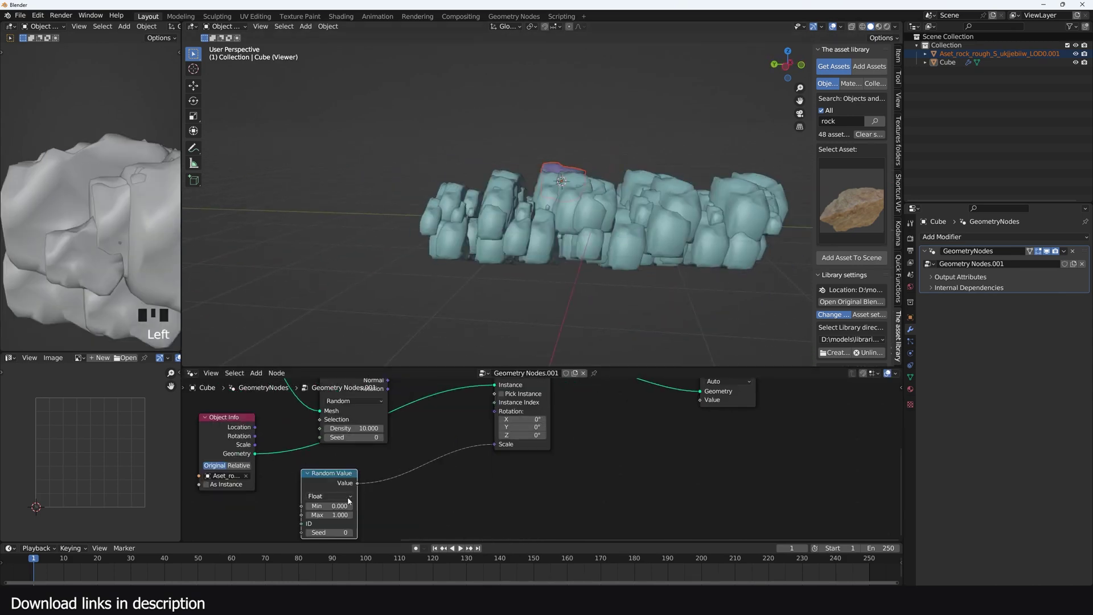
pyautogui.moveTo(350, 488); pyautogui.dragTo(510, 507)
pyautogui.hotkey('shift', 'd')
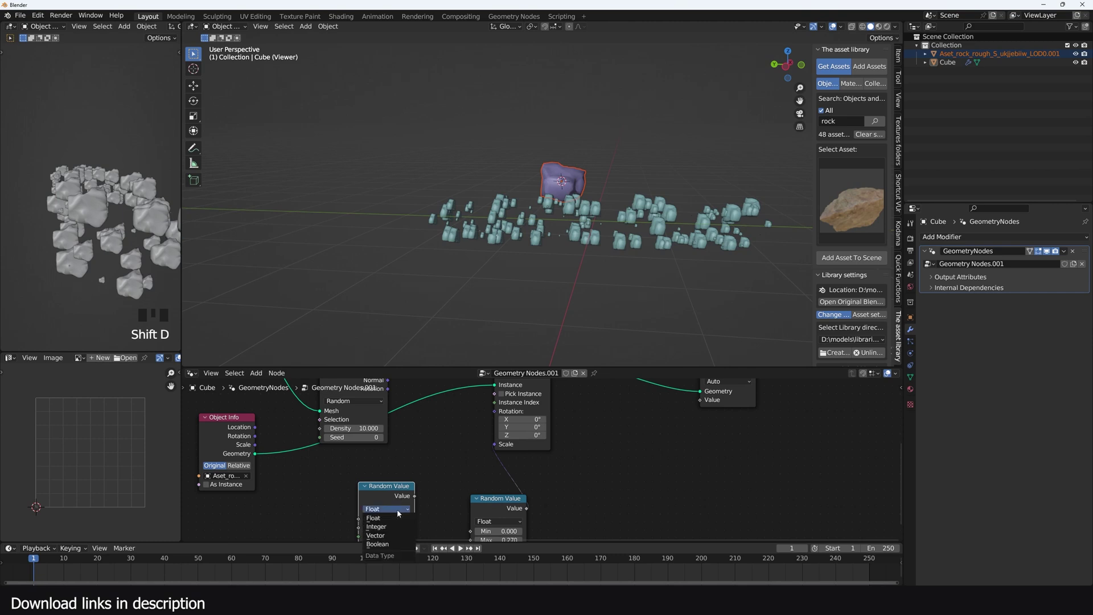
pyautogui.click(375, 536)
pyautogui.moveTo(393, 486); pyautogui.dragTo(423, 448)
pyautogui.moveTo(445, 458); pyautogui.dragTo(494, 412)
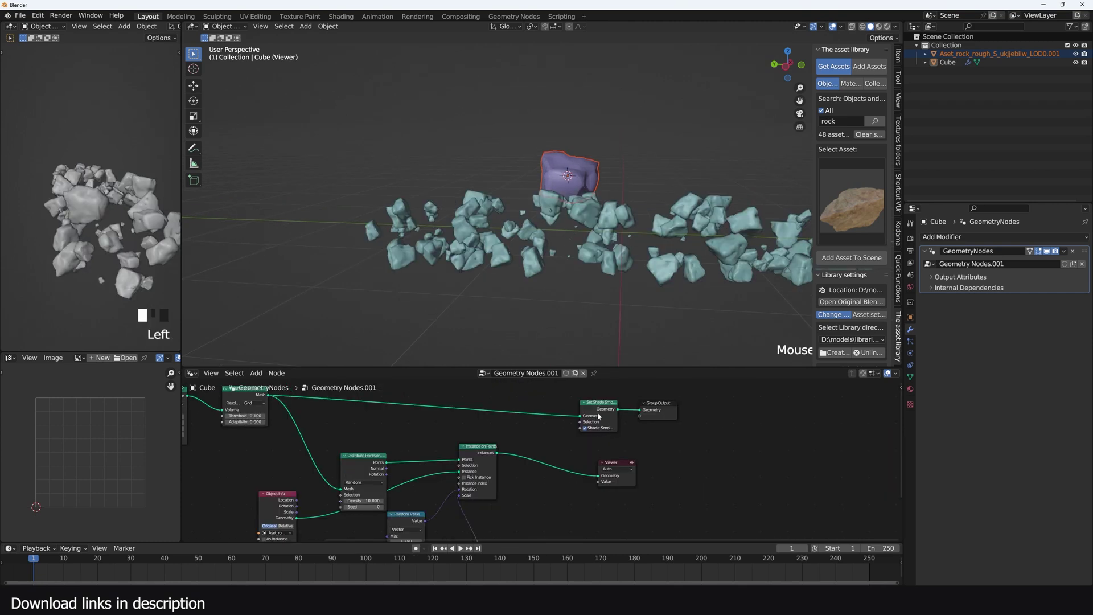
# Step: Combine the smoothed bar and the rock instances with a Join Geometry node and preview the result
pyautogui.moveTo(596, 410); pyautogui.dragTo(567, 391)
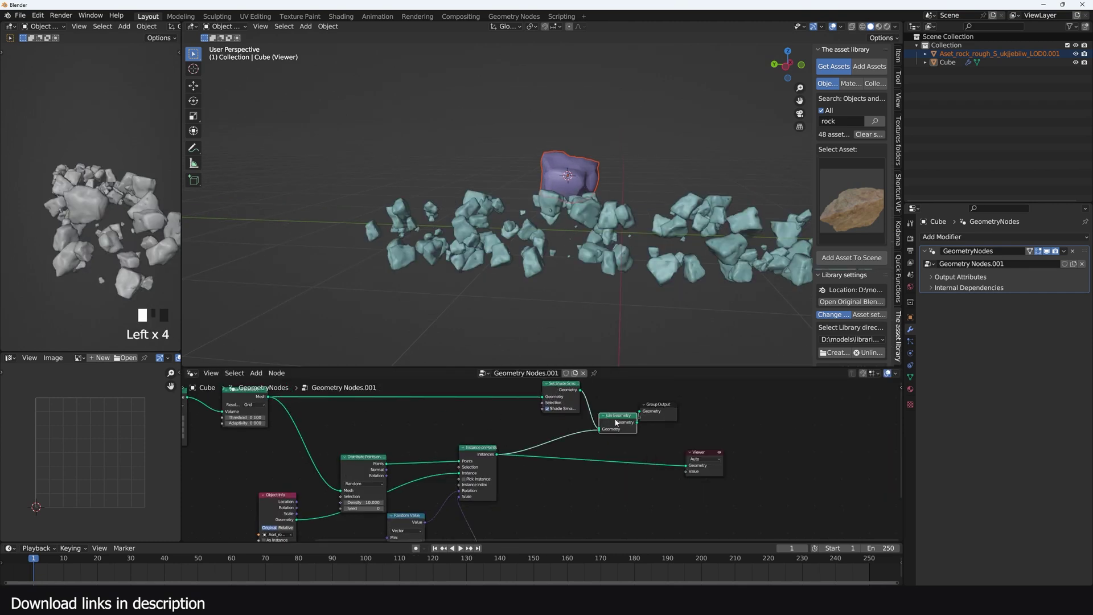
pyautogui.keyDown('ctrl'); pyautogui.keyDown('shift'); pyautogui.click(621, 423); pyautogui.keyUp('shift'); pyautogui.keyUp('ctrl')
pyautogui.hotkey('alt', 'a')
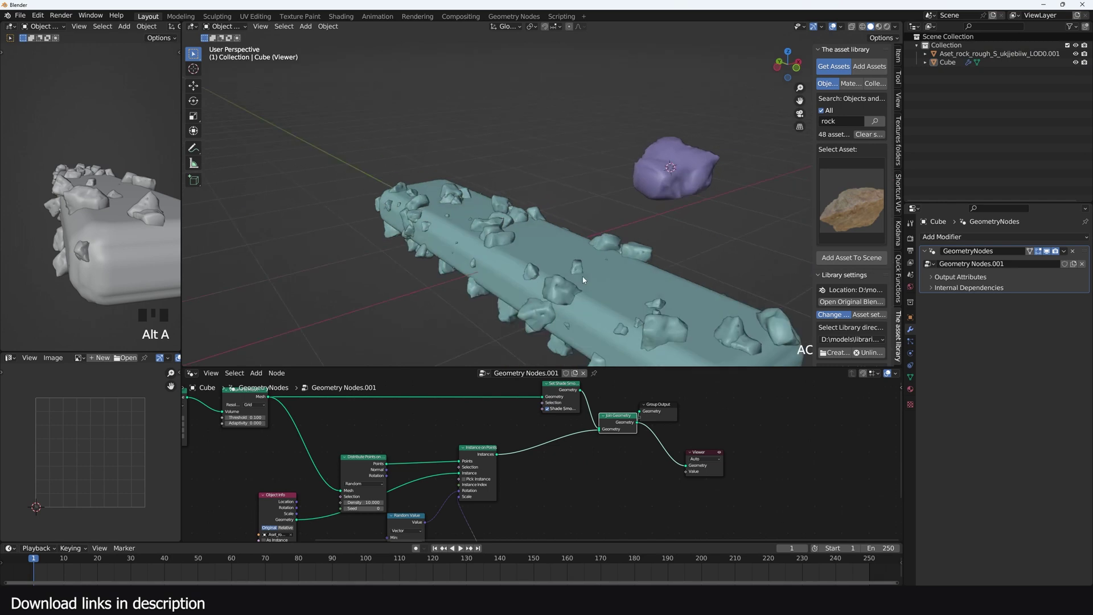
pyautogui.moveTo(584, 280); pyautogui.dragTo(691, 274, button='middle')
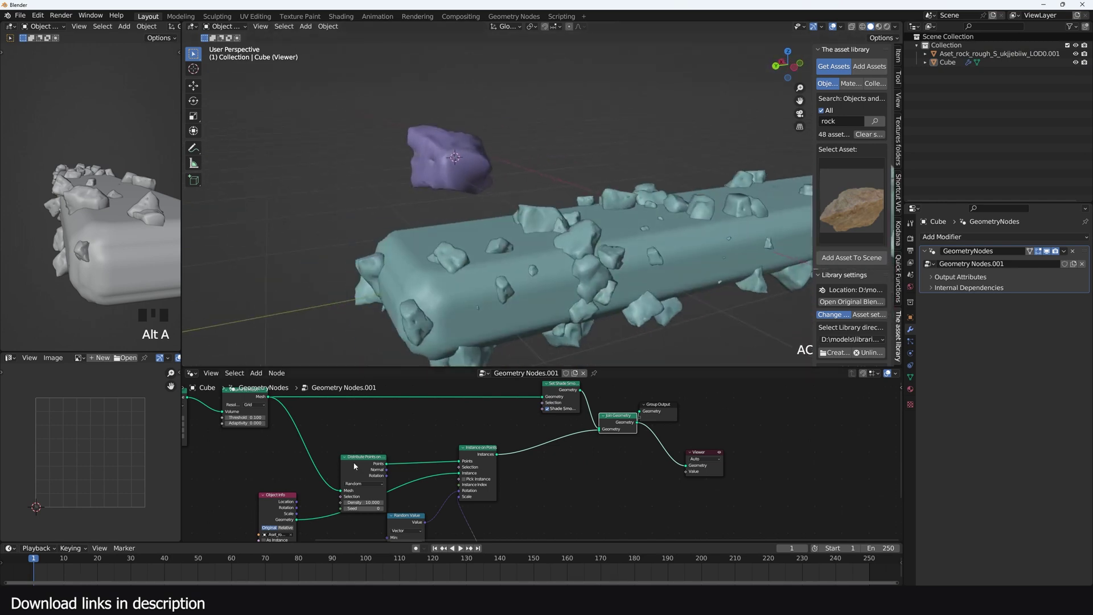
# Step: Raise the Density of the Distribute Points on Faces node to 32.100
pyautogui.moveTo(276, 434); pyautogui.dragTo(464, 429, button='middle')
pyautogui.scroll(3, 464, 430)
pyautogui.moveTo(378, 418); pyautogui.dragTo(351, 399, button='middle')
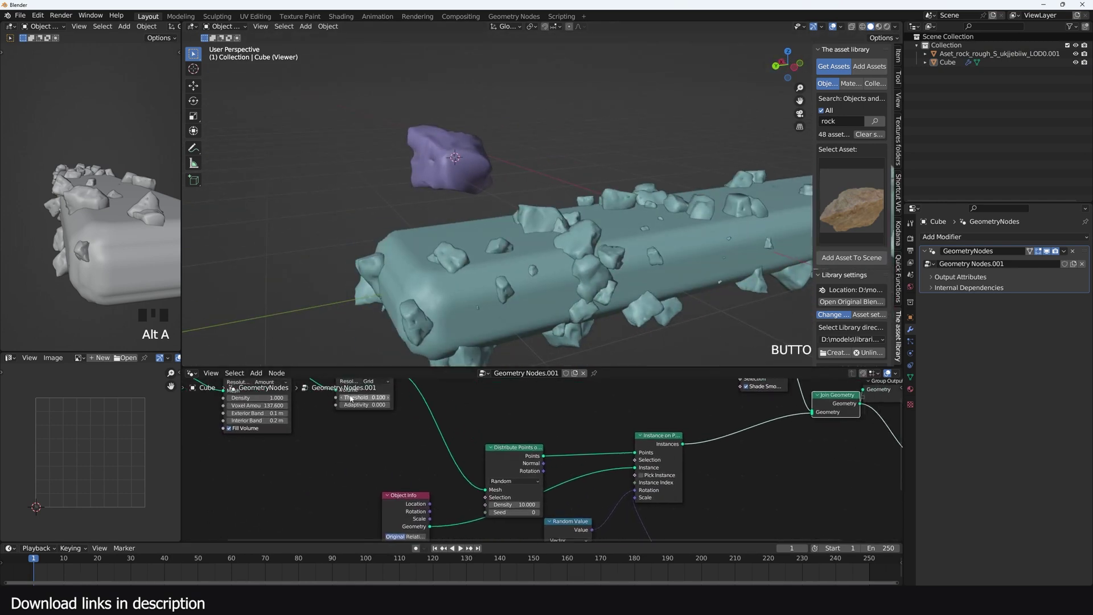
pyautogui.moveTo(522, 505); pyautogui.dragTo(548, 505)
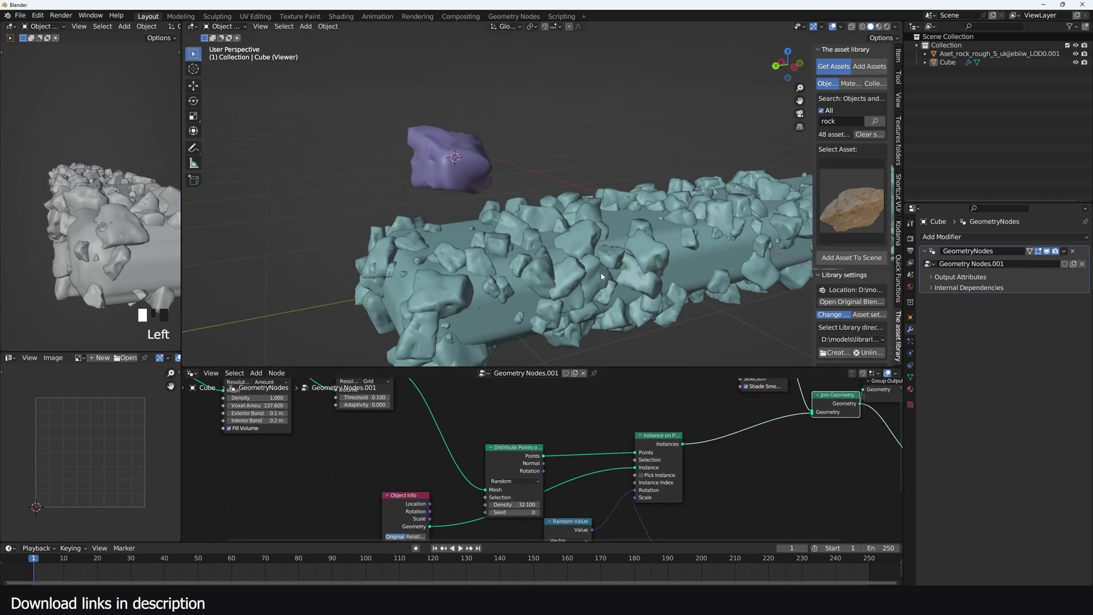
# Step: Make the scattered rocks smaller by setting the Max of the scale's Random Value node to 0.160
pyautogui.moveTo(620, 263); pyautogui.dragTo(580, 261, button='middle')
pyautogui.moveTo(655, 447); pyautogui.dragTo(573, 410, button='middle')
pyautogui.scroll(2, 578, 500)
pyautogui.moveTo(542, 524); pyautogui.dragTo(568, 476, button='middle')
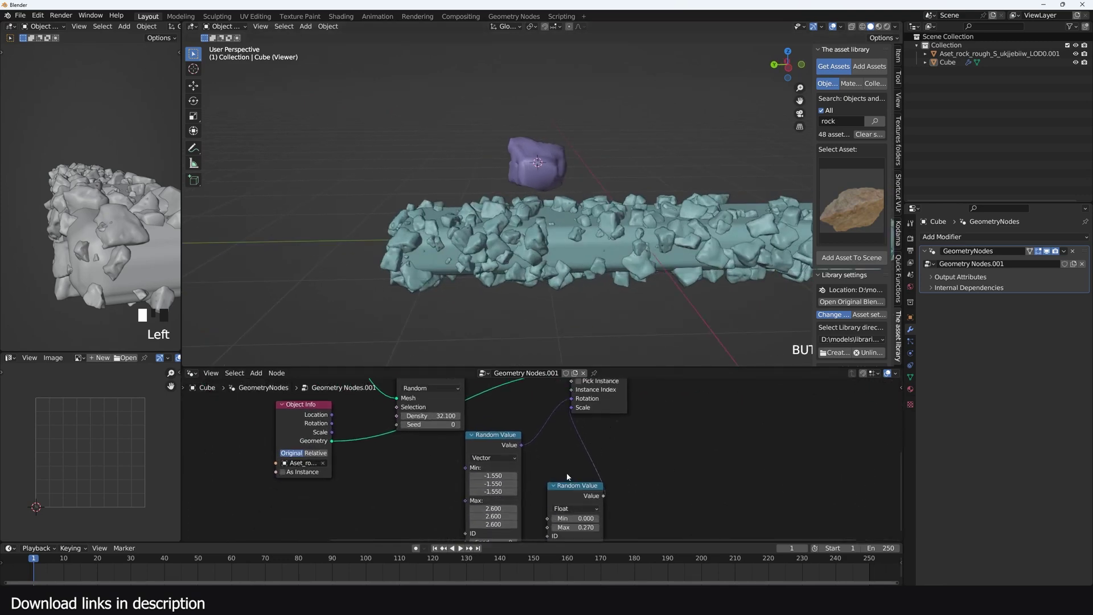
pyautogui.scroll(-4, 567, 485)
pyautogui.scroll(1, 566, 485)
pyautogui.keyDown('shift'); pyautogui.moveTo(579, 517); pyautogui.dragTo(546, 517); pyautogui.keyUp('shift')
pyautogui.moveTo(620, 262); pyautogui.dragTo(572, 260, button='middle')
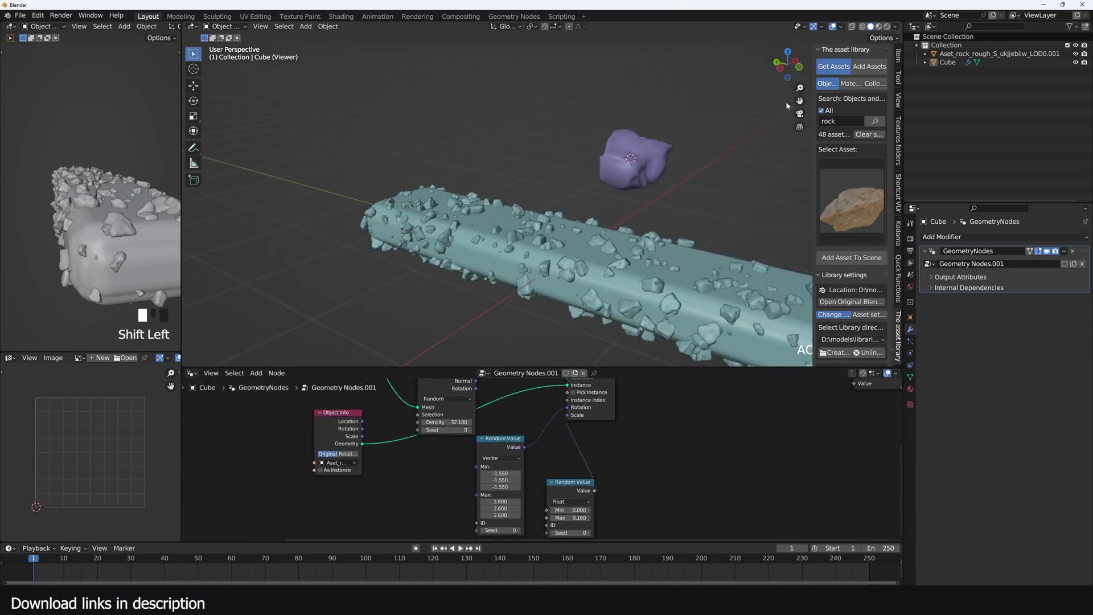
# Step: Switch the viewport to material preview and give the bar a new material with a yellow Base Color
pyautogui.click(879, 27)
pyautogui.keyDown('shift'); pyautogui.moveTo(674, 349); pyautogui.dragTo(599, 282, button='middle'); pyautogui.keyUp('shift')
pyautogui.click(694, 300)
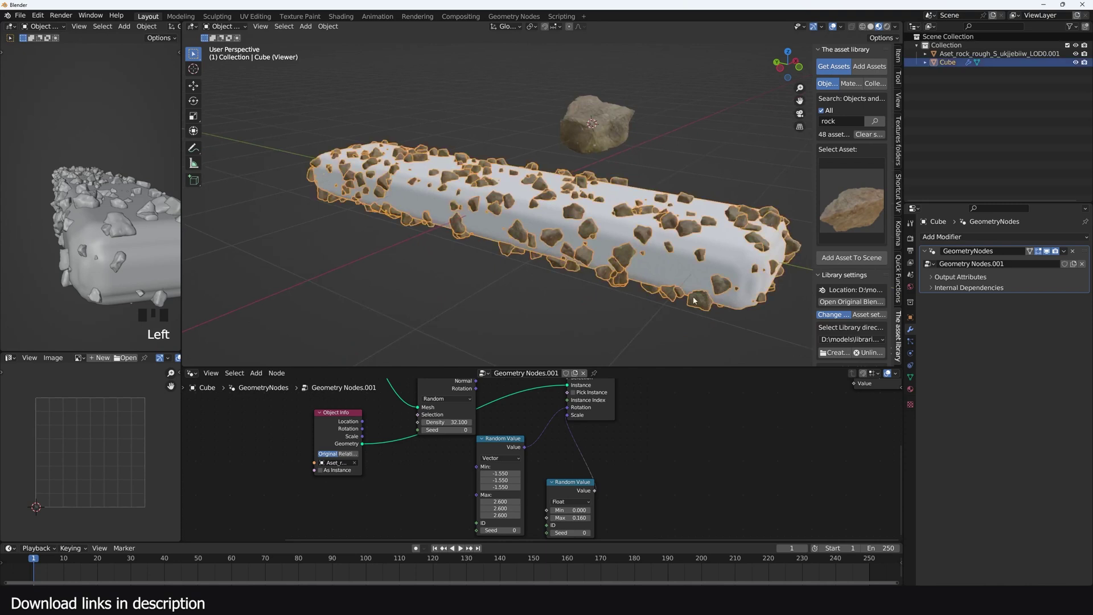
pyautogui.click(911, 390)
pyautogui.click(1006, 274)
pyautogui.click(1010, 338)
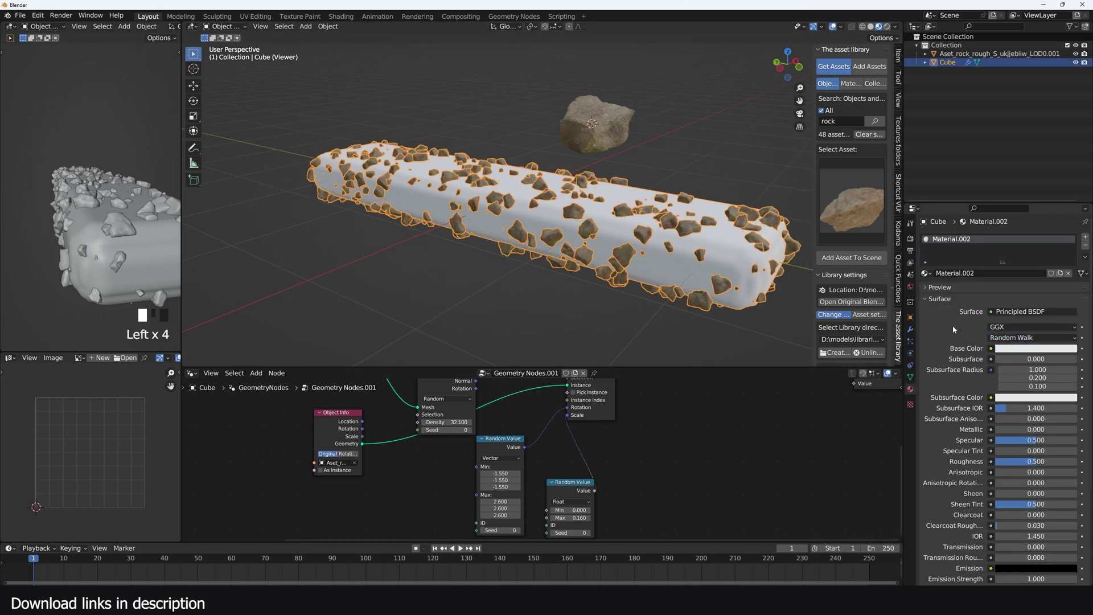
pyautogui.click(1023, 351)
pyautogui.click(1048, 277)
# Step: Rename the material bar and assign it with a Set Material node inserted between Volume to Mesh and Set Shade Smooth
pyautogui.scroll(-2, 659, 425)
pyautogui.moveTo(659, 424); pyautogui.dragTo(582, 492, button='middle')
pyautogui.scroll(1, 567, 462)
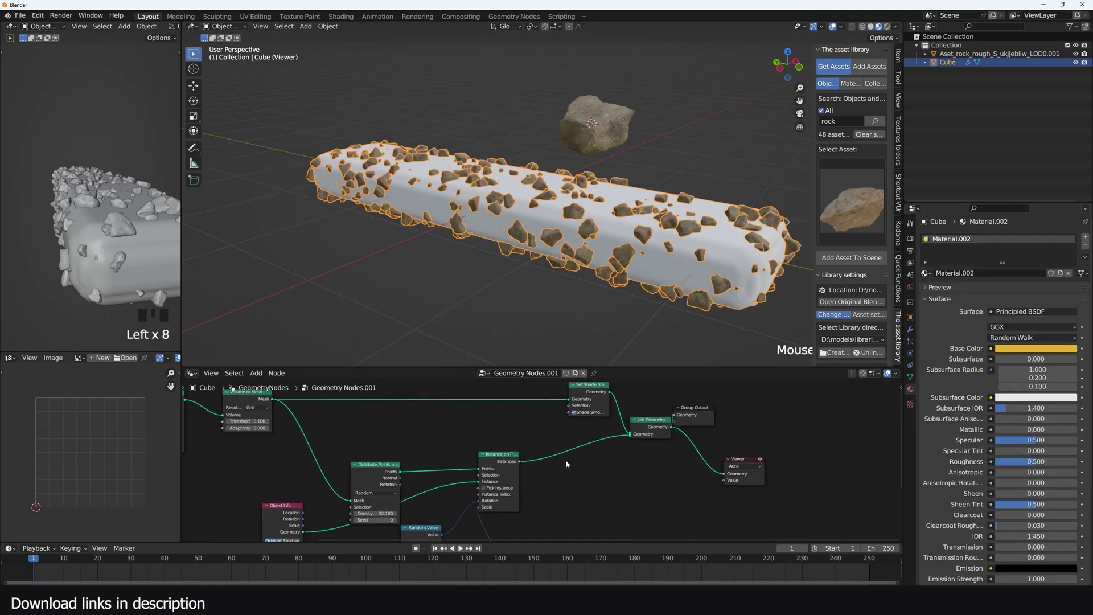
pyautogui.moveTo(564, 435); pyautogui.dragTo(602, 433, button='middle')
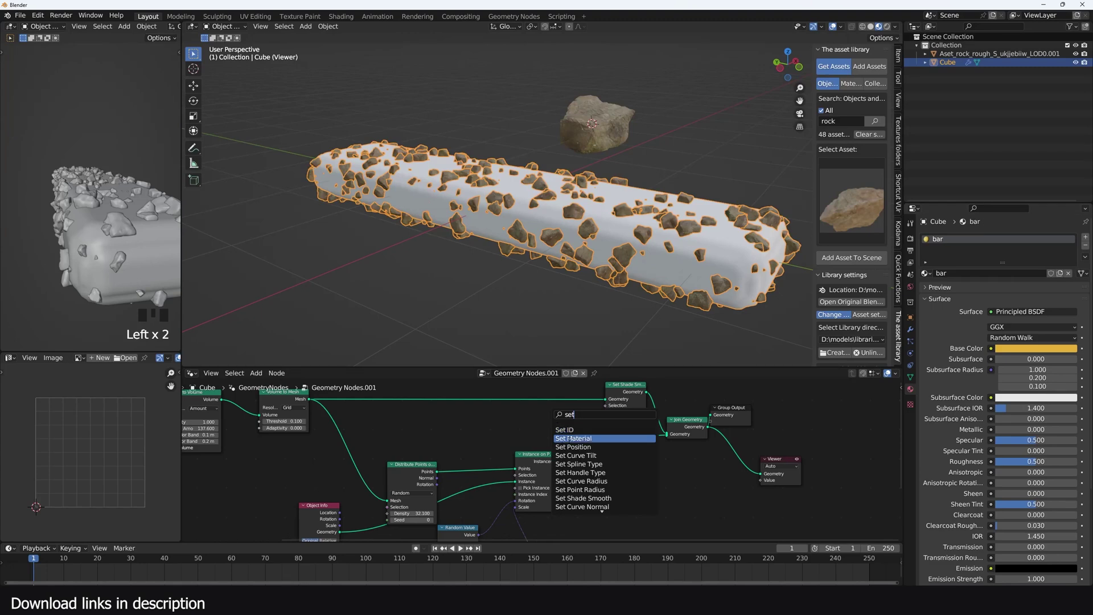
pyautogui.click(570, 439)
pyautogui.click(498, 422)
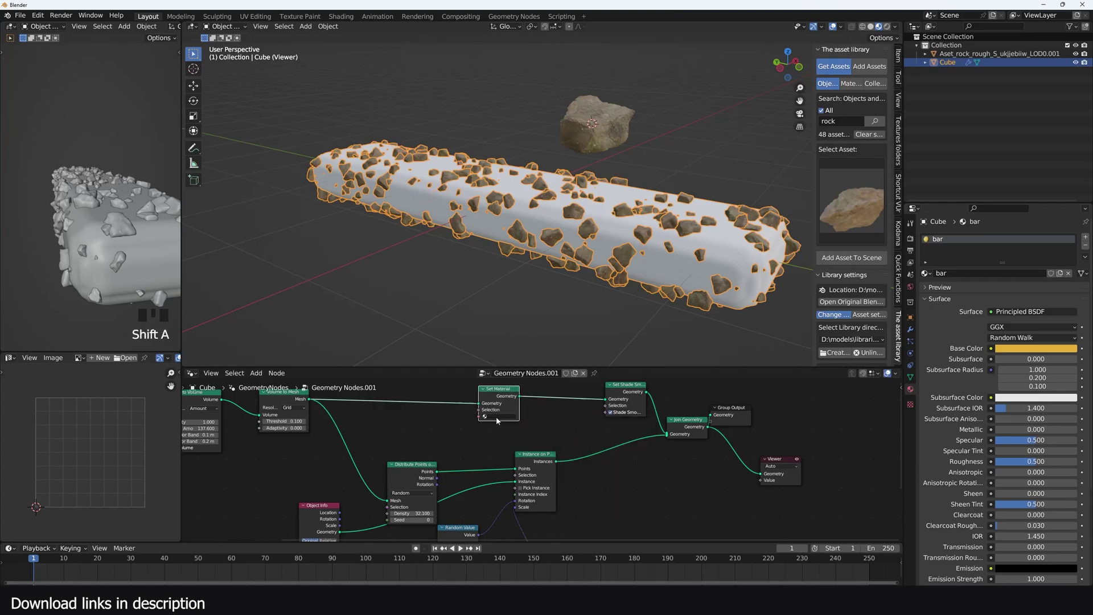
pyautogui.click(496, 427)
# Step: Change the bar material's Base Color to orange
pyautogui.hotkey('alt', 'a')
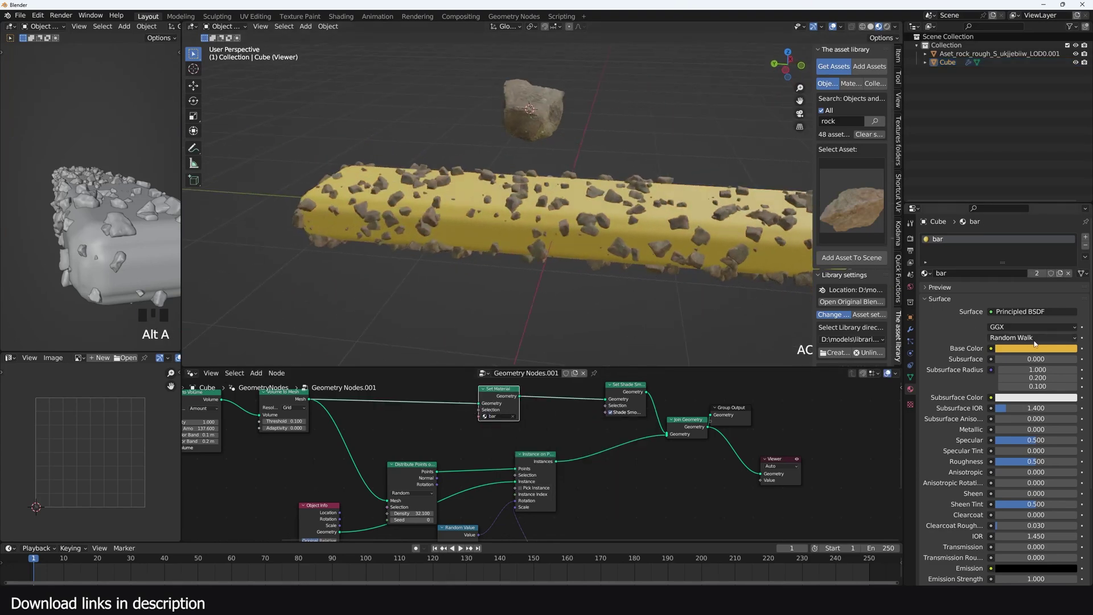
pyautogui.click(1049, 348)
pyautogui.moveTo(1023, 274); pyautogui.dragTo(1031, 280)
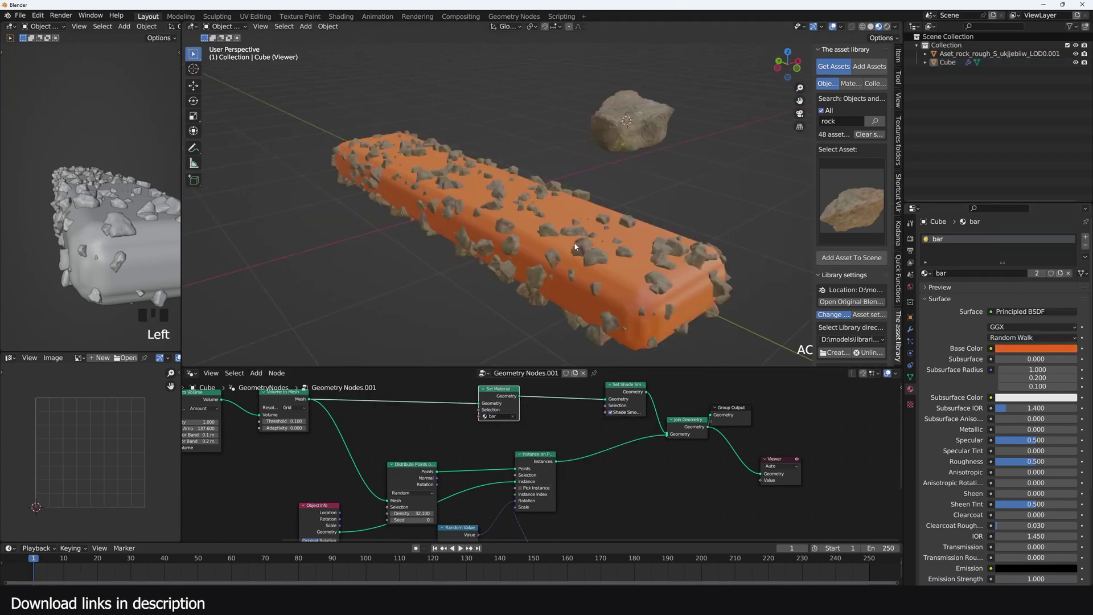
pyautogui.moveTo(579, 246); pyautogui.dragTo(644, 228, button='middle')
pyautogui.press('n')
pyautogui.scroll(2, 489, 288)
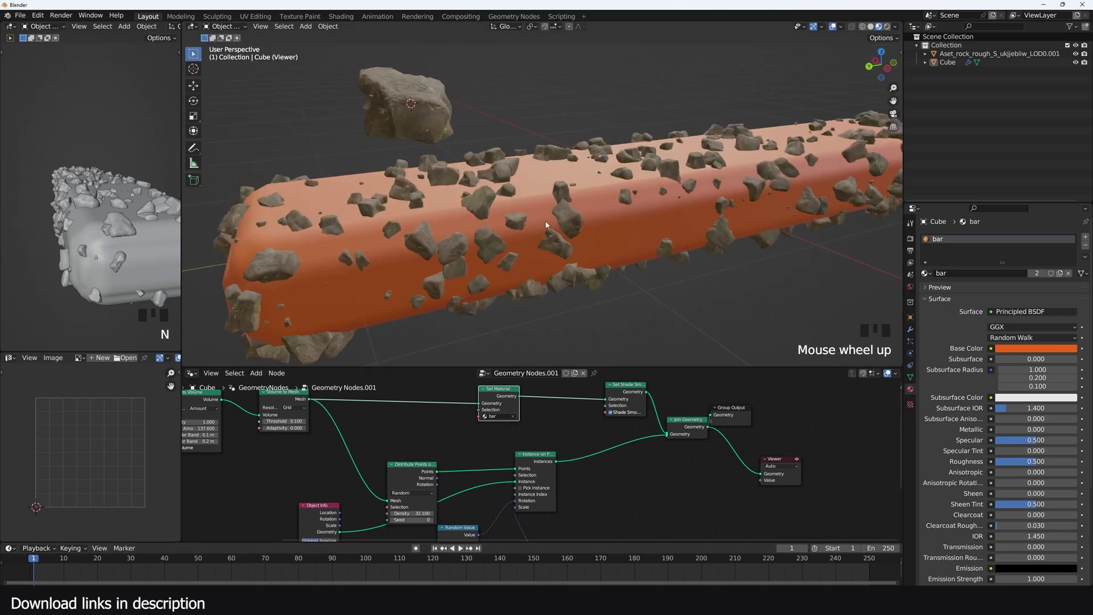
pyautogui.moveTo(546, 225); pyautogui.dragTo(570, 226, button='middle')
pyautogui.scroll(-1, 675, 422)
# Step: Move the Set Material, Set Shade Smooth, Join Geometry and output nodes farther along to make room after Volume to Mesh
pyautogui.moveTo(674, 423); pyautogui.dragTo(620, 425, button='middle')
pyautogui.moveTo(482, 424); pyautogui.dragTo(522, 446, button='middle')
pyautogui.moveTo(467, 456); pyautogui.dragTo(615, 405)
pyautogui.moveTo(604, 416); pyautogui.dragTo(692, 383)
pyautogui.moveTo(761, 422); pyautogui.dragTo(640, 490)
pyautogui.moveTo(683, 449); pyautogui.dragTo(776, 461)
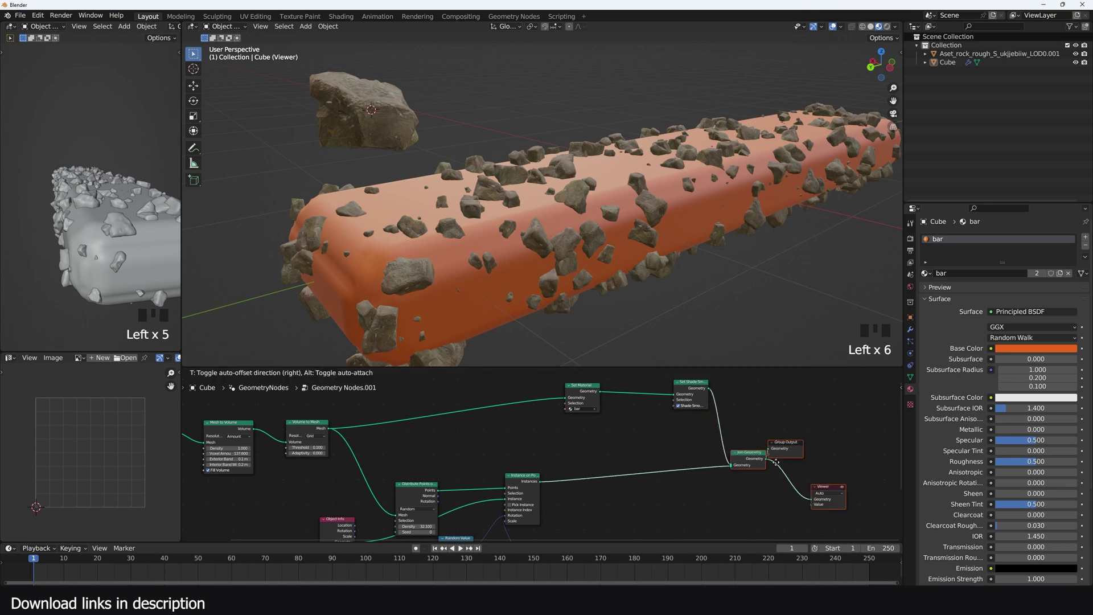
pyautogui.click(776, 463)
# Step: Insert a Set Position node on the link between Volume to Mesh and Set Material
pyautogui.scroll(2, 586, 433)
pyautogui.click(586, 432)
pyautogui.scroll(4, 586, 432)
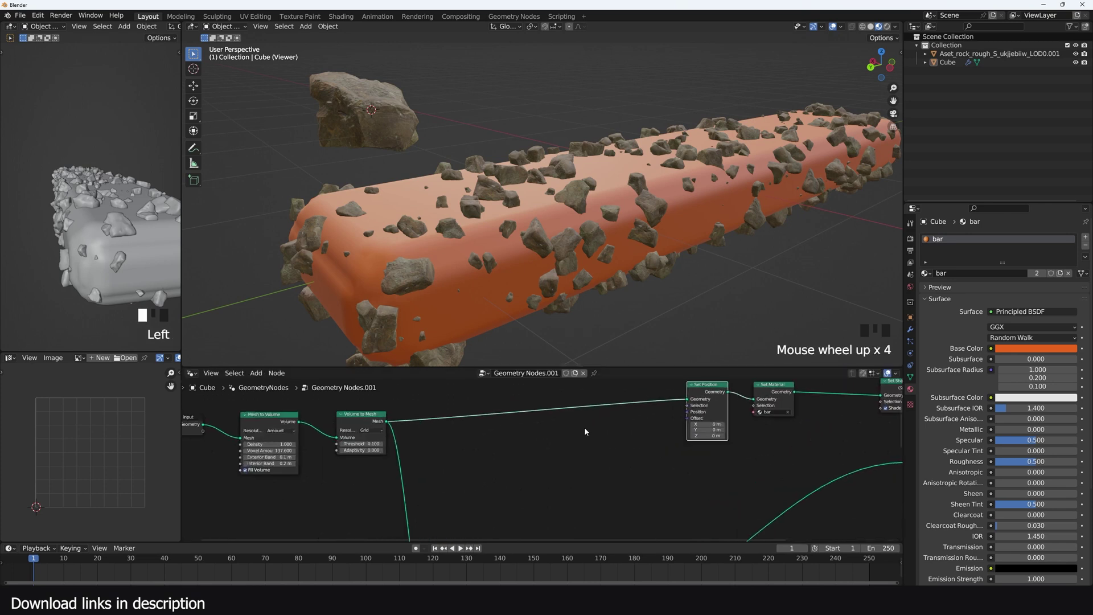
# Step: Add a Normal node and connect its output to the Offset input of Set Position
pyautogui.hotkey('shift', 'a')
pyautogui.click(592, 419)
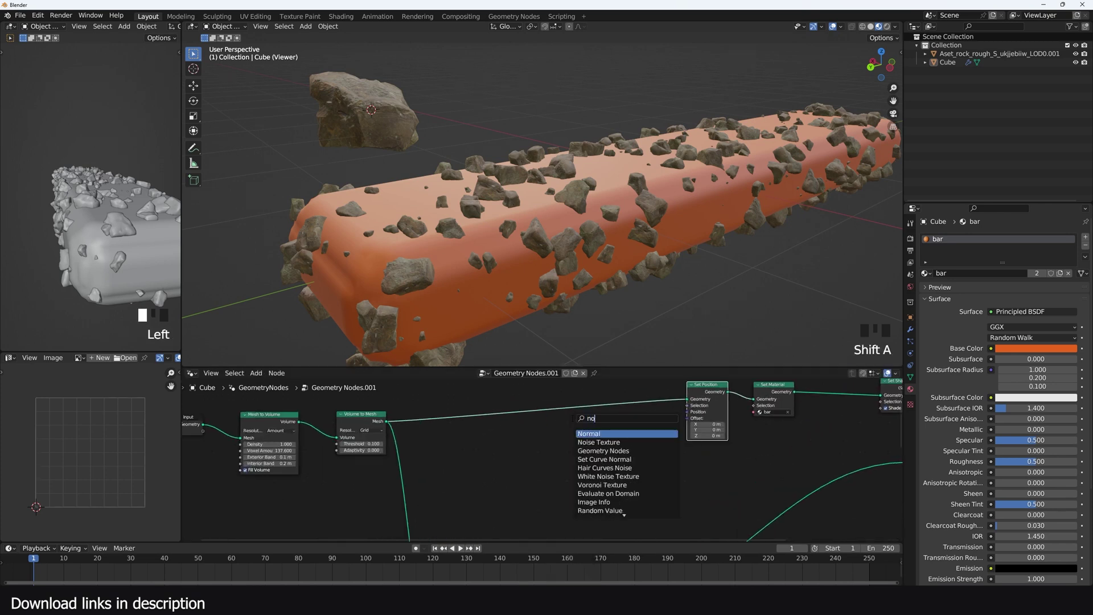
pyautogui.press('Return')
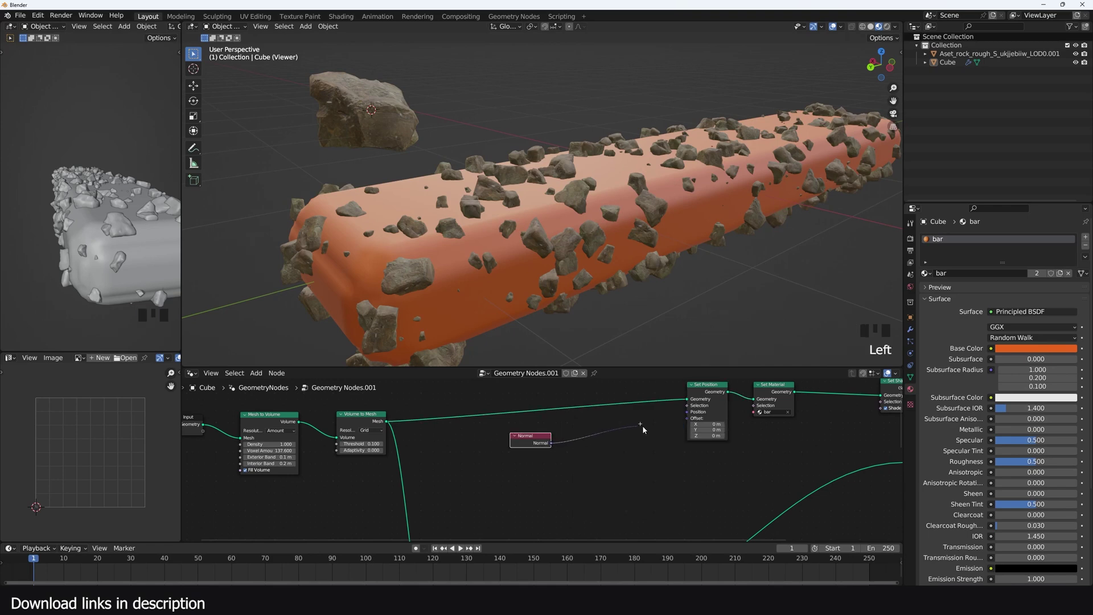
pyautogui.moveTo(692, 421); pyautogui.dragTo(687, 420)
pyautogui.scroll(-7, 653, 198)
pyautogui.scroll(4, 598, 276)
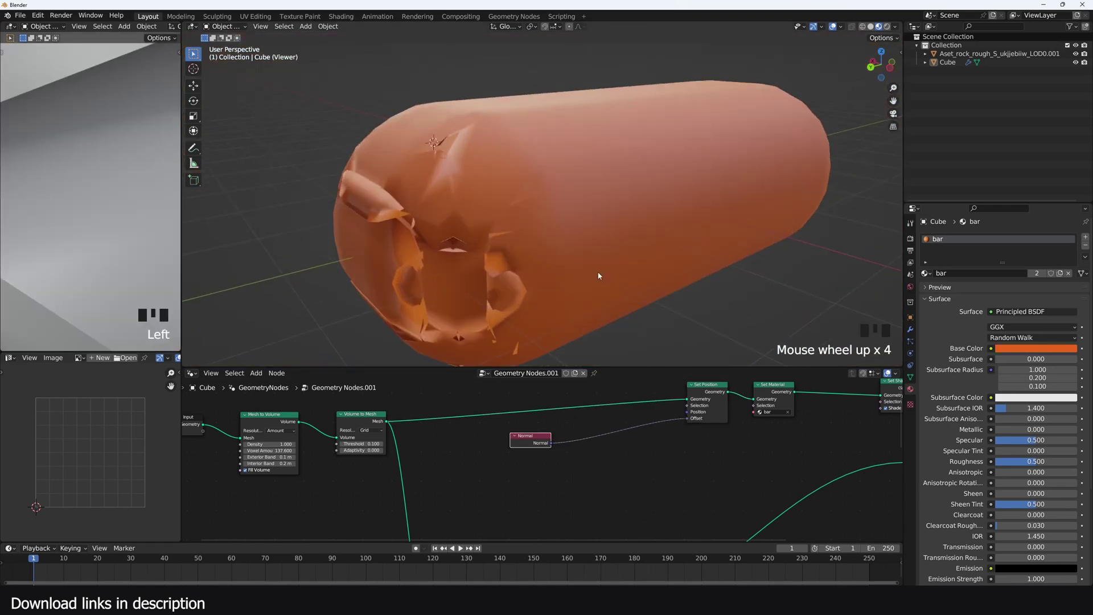
# Step: Insert a Vector Math node between the Normal node and Set Position's Offset input, with its operation set to Scale
pyautogui.hotkey('shift', 'a')
pyautogui.click(601, 420)
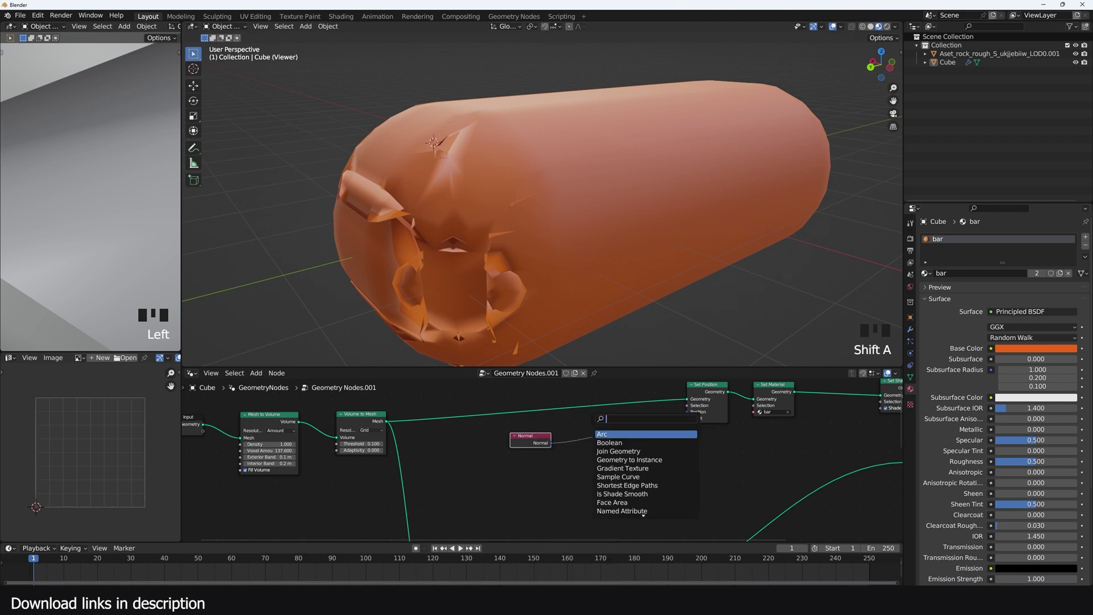
pyautogui.write('vec')
pyautogui.press('Return')
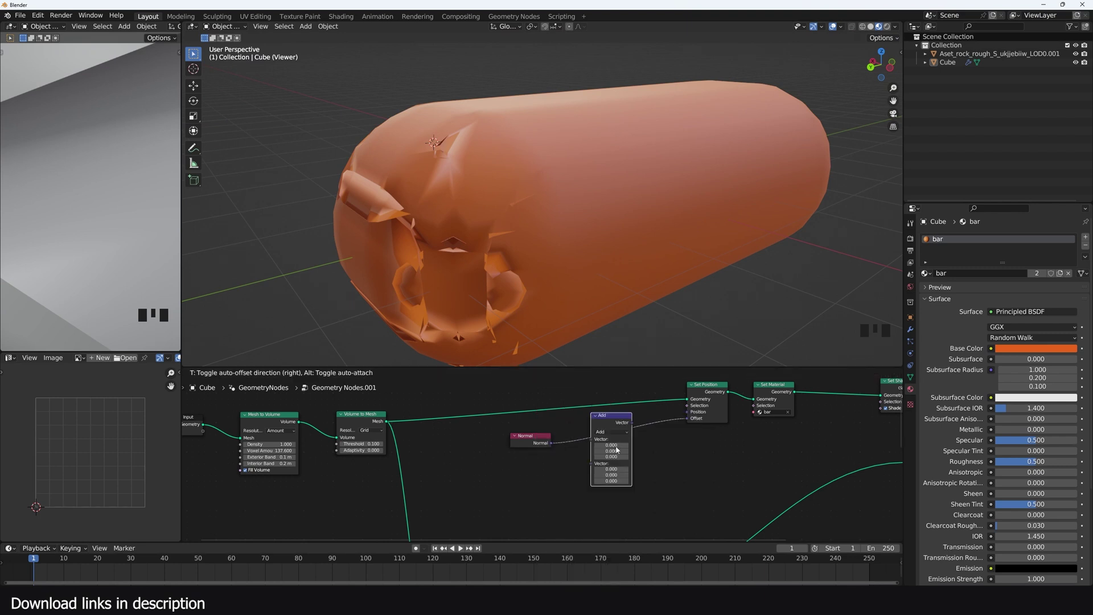
pyautogui.click(613, 423)
pyautogui.click(614, 429)
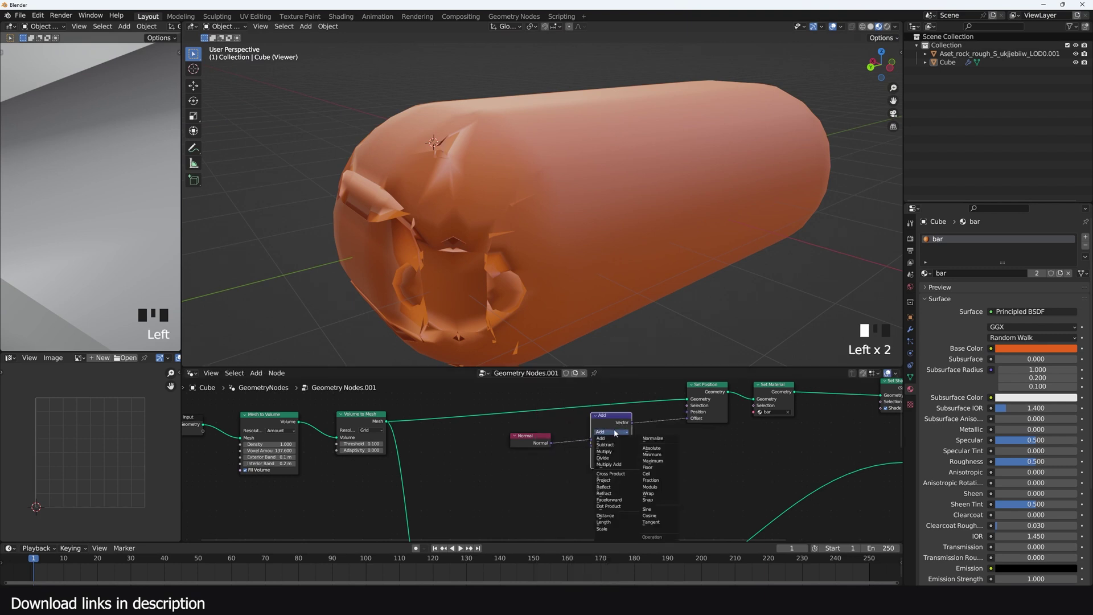
pyautogui.click(616, 530)
# Step: Reduce the scale value feeding the bar's Set Position offset to 0.03
pyautogui.keyDown('shift'); pyautogui.moveTo(616, 446); pyautogui.dragTo(596, 446); pyautogui.keyUp('shift')
pyautogui.scroll(3, 557, 214)
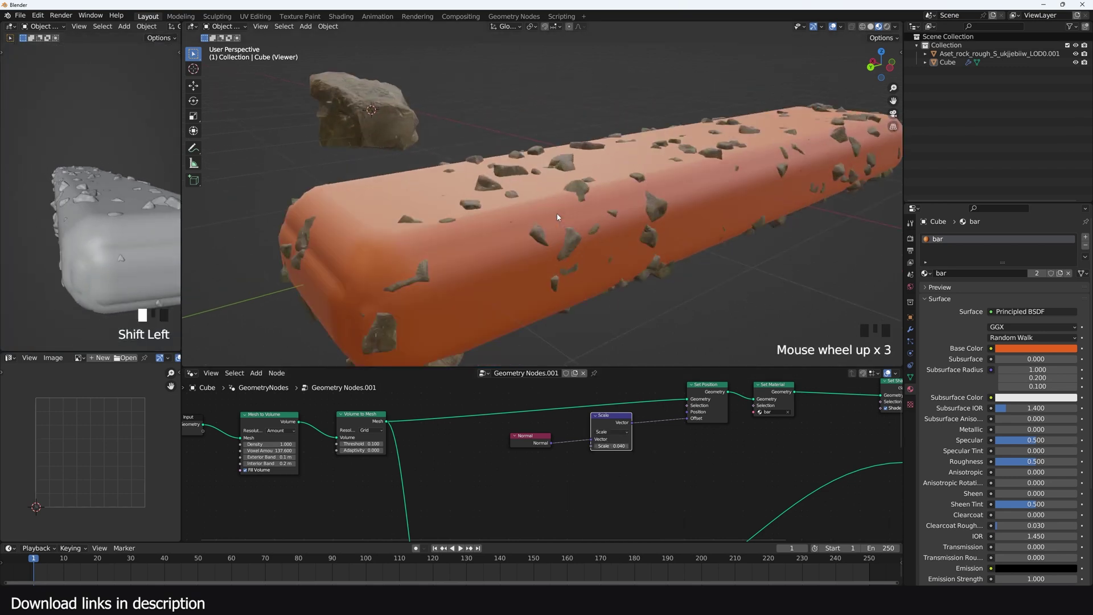
pyautogui.moveTo(547, 214); pyautogui.dragTo(627, 239, button='middle')
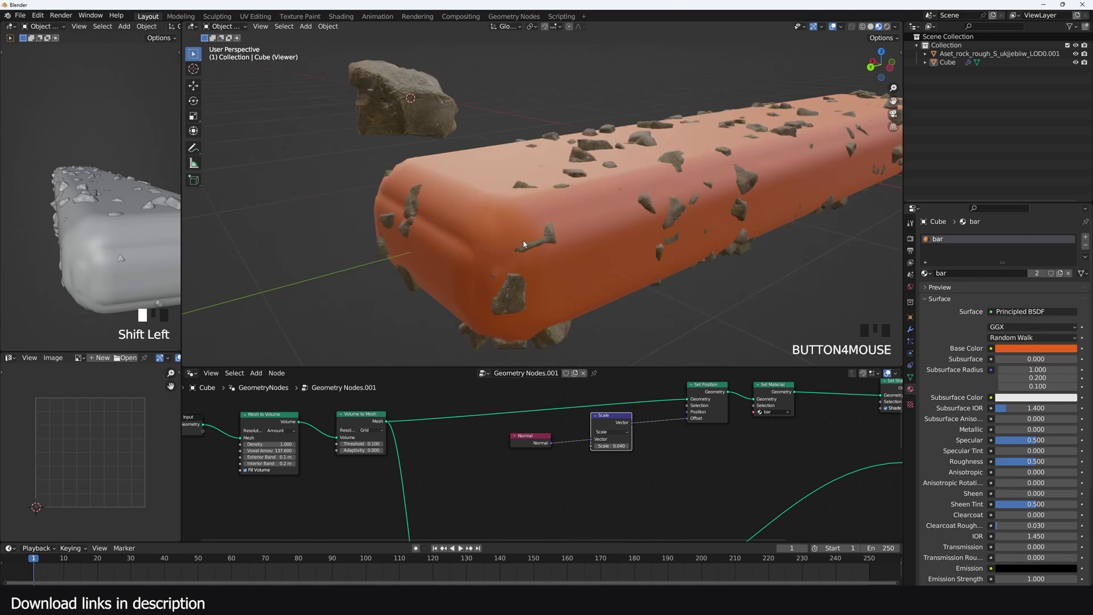
pyautogui.click(619, 468)
# Step: Move the Distribute Points on Faces node aside and add a Geometry Proximity node with its Target fed by the Points output
pyautogui.scroll(-6, 619, 468)
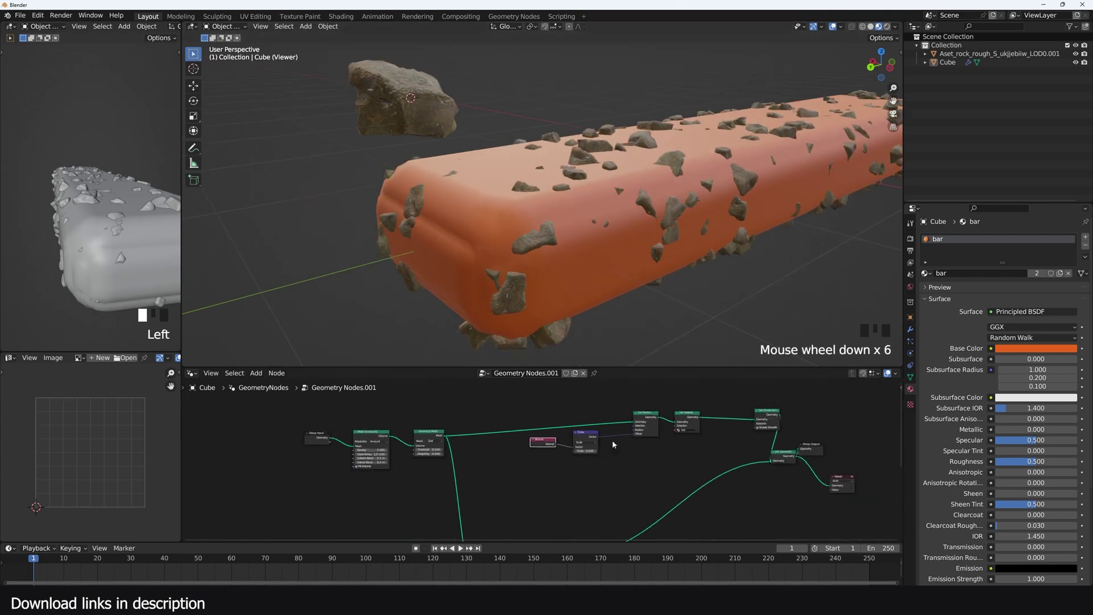
pyautogui.scroll(-1, 605, 571)
pyautogui.moveTo(578, 527); pyautogui.dragTo(611, 481, button='middle')
pyautogui.scroll(5, 542, 463)
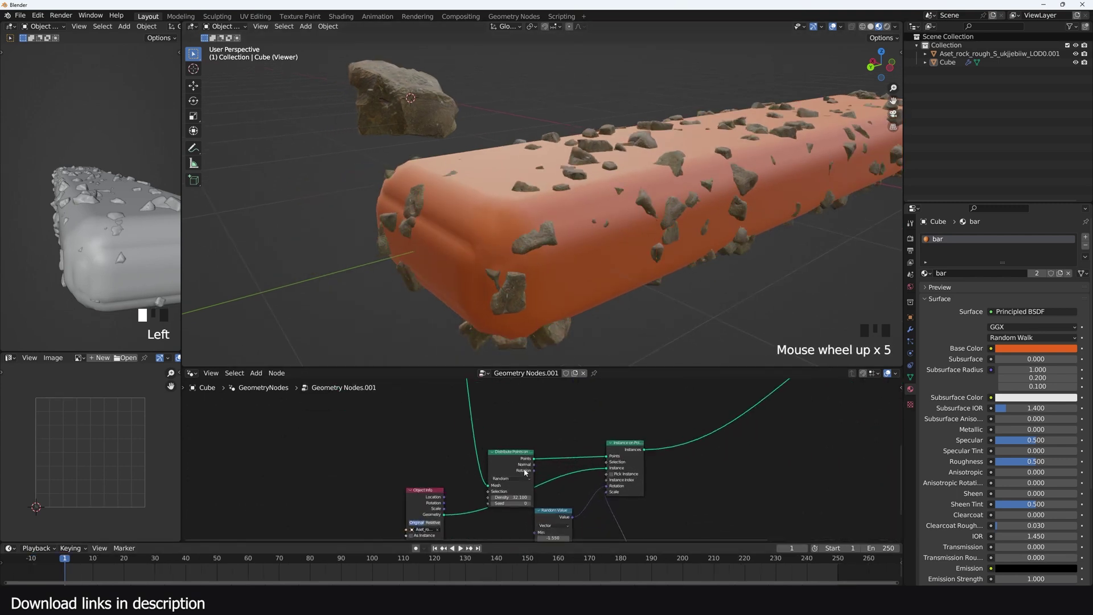
pyautogui.moveTo(522, 458); pyautogui.dragTo(440, 433)
pyautogui.moveTo(440, 432); pyautogui.dragTo(413, 508, button='middle')
pyautogui.scroll(2, 495, 458)
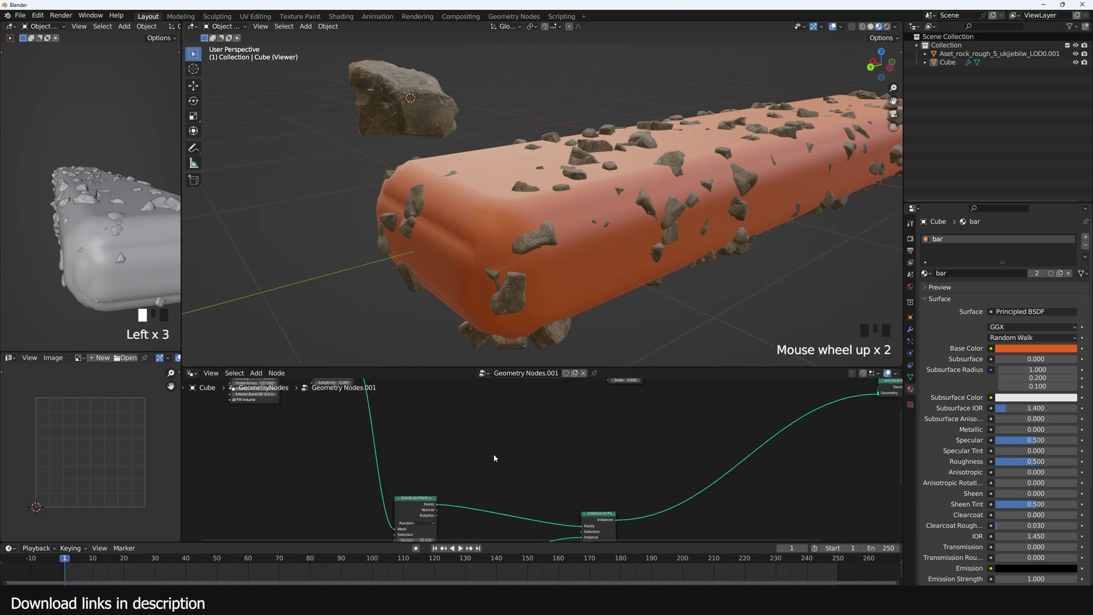
pyautogui.moveTo(437, 505); pyautogui.dragTo(520, 452)
pyautogui.write('po')
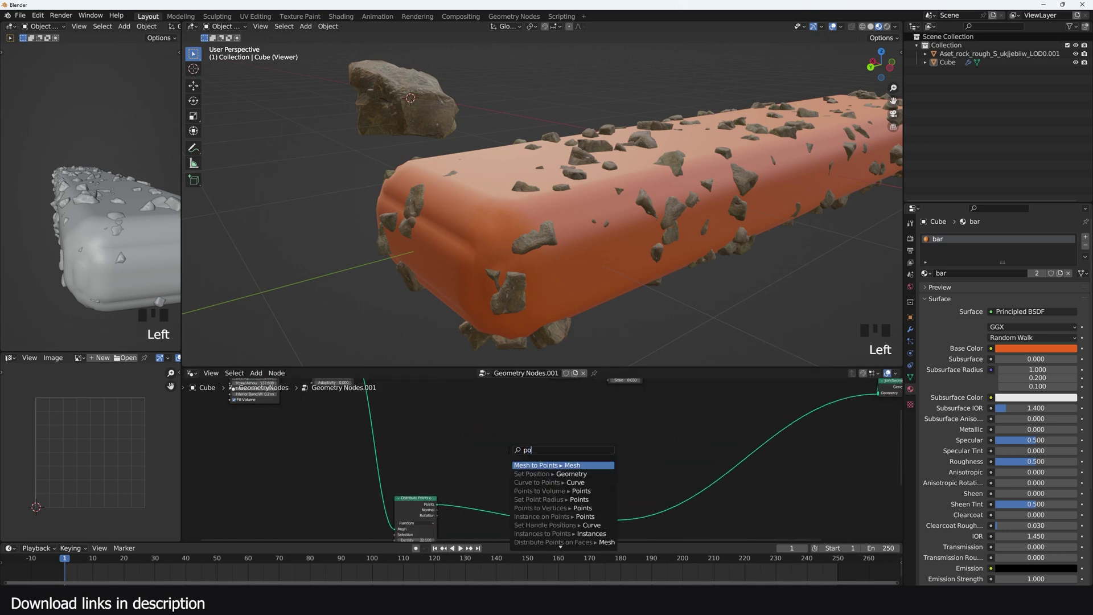
pyautogui.write('rx')
pyautogui.press('Return')
pyautogui.click(515, 416)
# Step: Set the Geometry Proximity node to Points and connect its Distance output to the Scale input of the vector Scale node
pyautogui.scroll(4, 524, 424)
pyautogui.click(530, 422)
pyautogui.click(533, 436)
pyautogui.moveTo(575, 398); pyautogui.dragTo(540, 458, button='middle')
pyautogui.moveTo(558, 447); pyautogui.dragTo(598, 411)
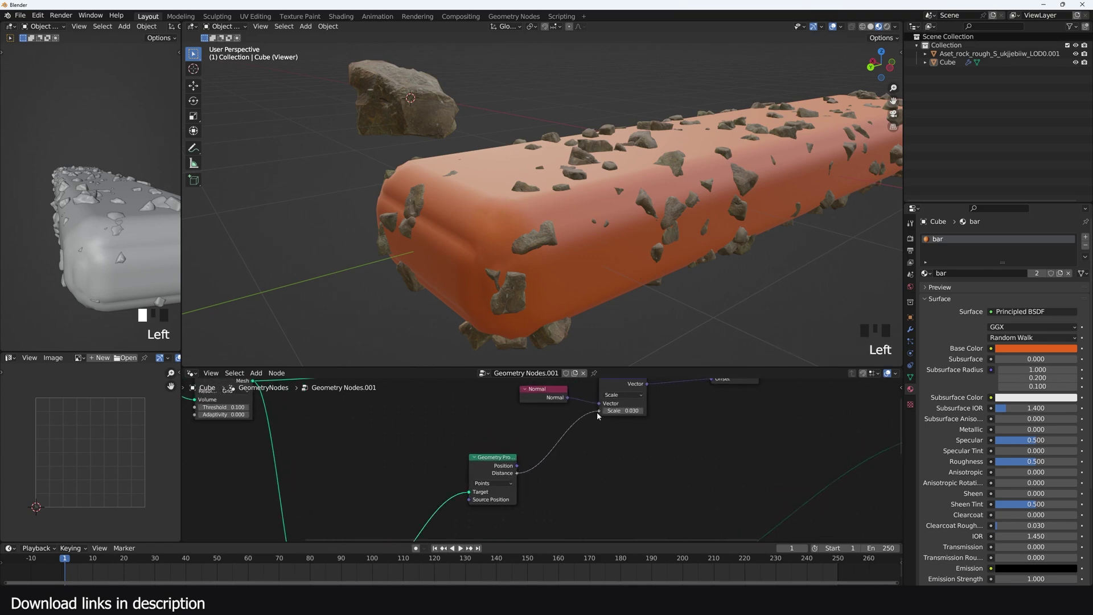
pyautogui.scroll(-3, 623, 437)
pyautogui.moveTo(695, 221); pyautogui.dragTo(629, 219, button='middle')
pyautogui.scroll(2, 581, 220)
pyautogui.moveTo(526, 224); pyautogui.dragTo(605, 279, button='middle')
pyautogui.scroll(-1, 593, 471)
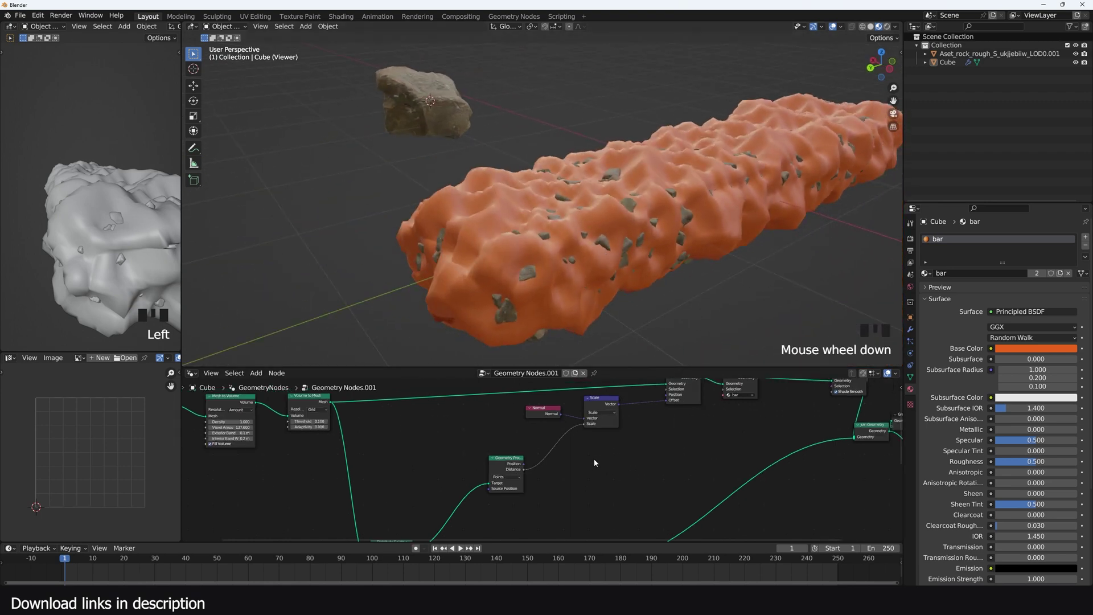
# Step: Insert a Color Ramp node on the link between Geometry Proximity's Distance and the vector Scale node
pyautogui.scroll(3, 594, 462)
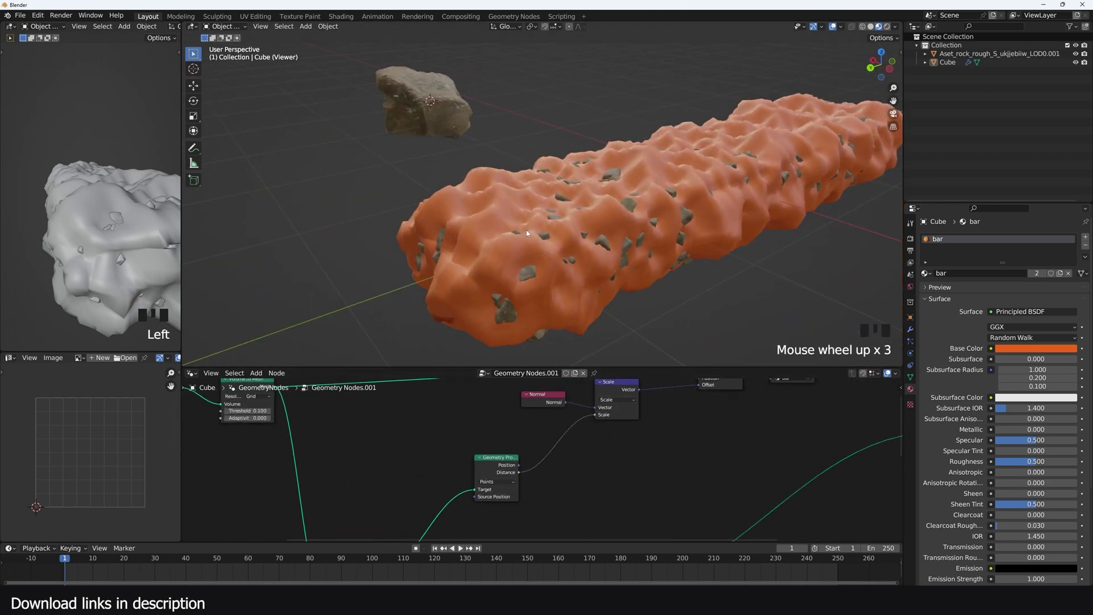
pyautogui.moveTo(571, 478); pyautogui.dragTo(602, 408, button='middle')
pyautogui.moveTo(537, 391); pyautogui.dragTo(496, 410)
pyautogui.hotkey('shift', 'a')
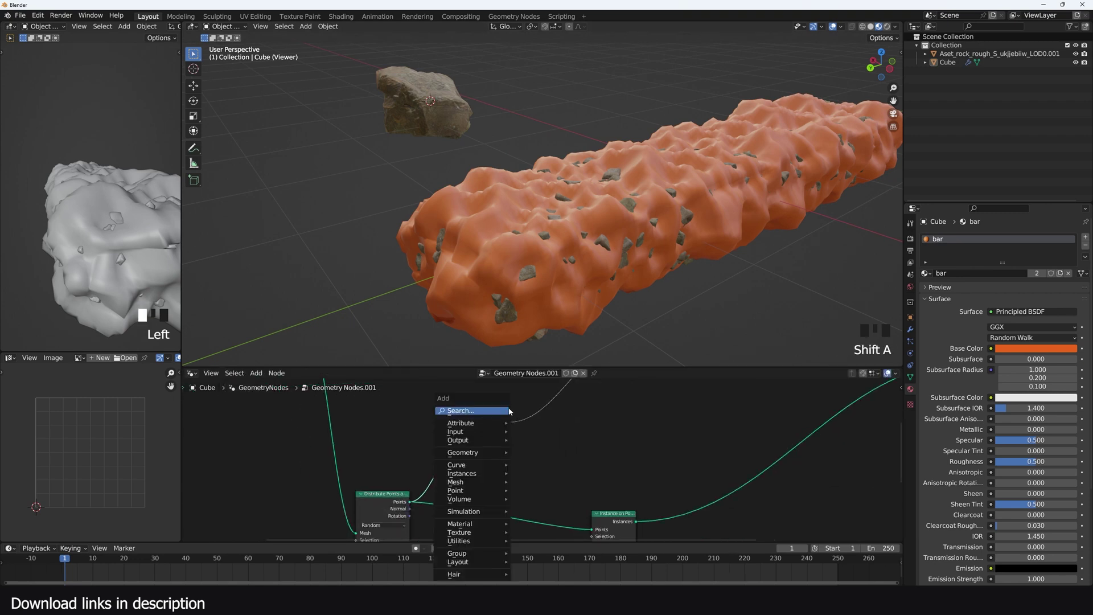
pyautogui.click(508, 411)
pyautogui.write('r')
pyautogui.click(525, 460)
pyautogui.click(576, 427)
# Step: Flip the Color Ramp and bring its stops close together near the start of the gradient
pyautogui.click(562, 430)
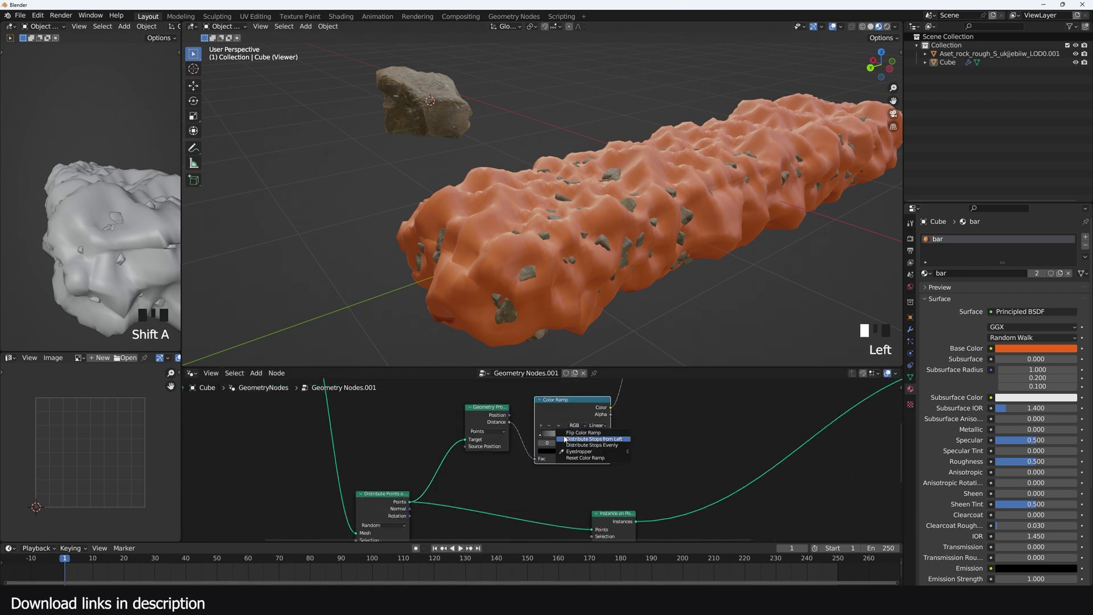
pyautogui.click(541, 436)
pyautogui.click(565, 451)
pyautogui.moveTo(593, 361); pyautogui.dragTo(548, 439)
pyautogui.click(547, 438)
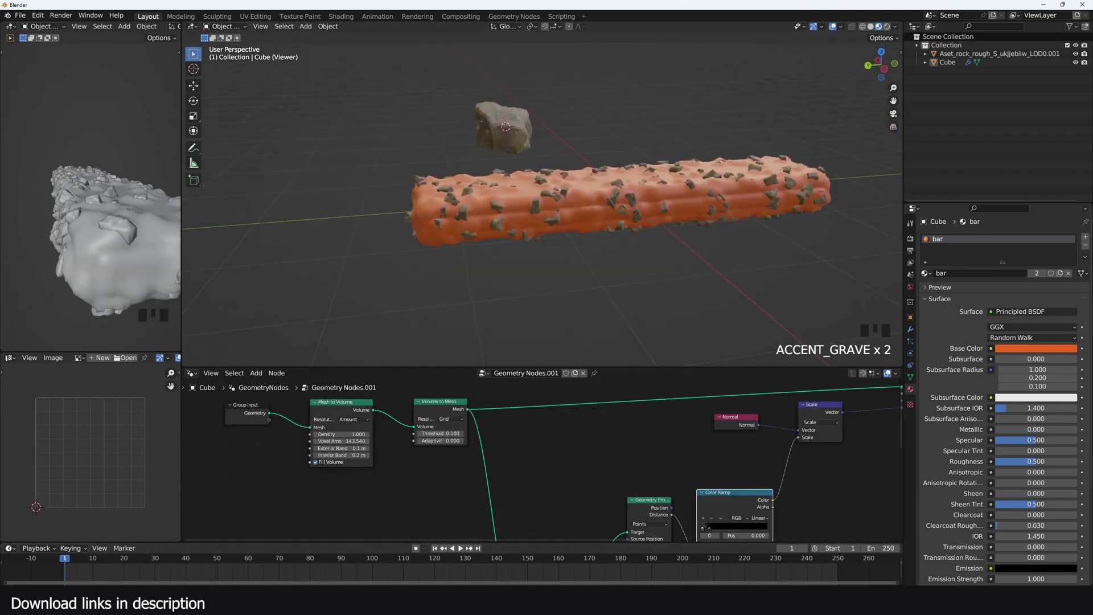
# Step: Switch to the finished chocolate.blend project to review how its chunks progressively cover the bar
pyautogui.click(278, 601)
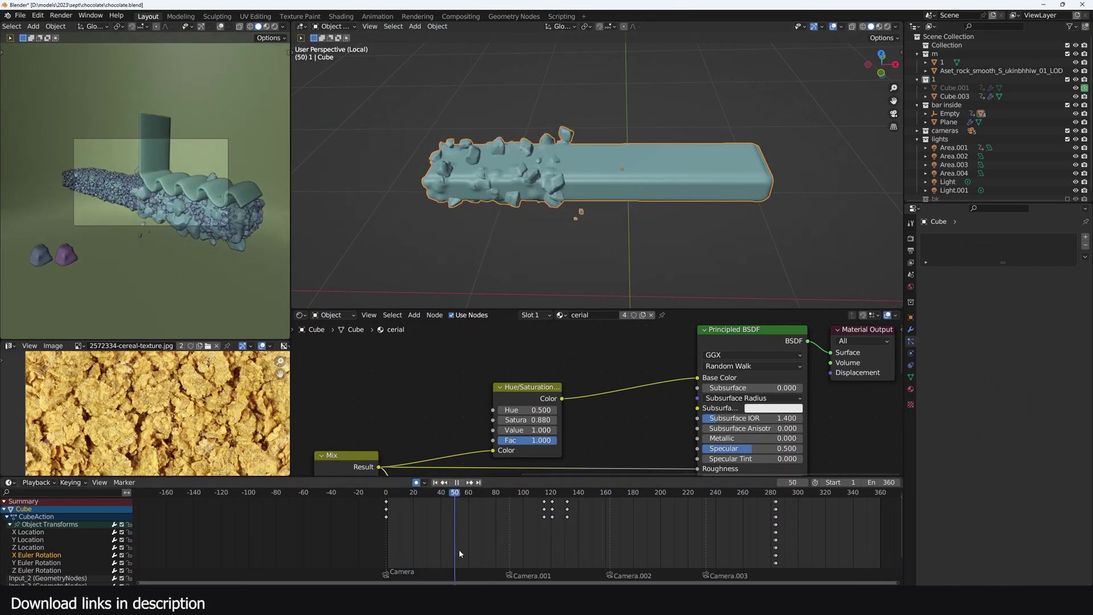
# Step: Space out the Geometry Proximity and Distribute Points on Faces nodes, and add a reroute across the two links from Points
pyautogui.scroll(-5, 586, 454)
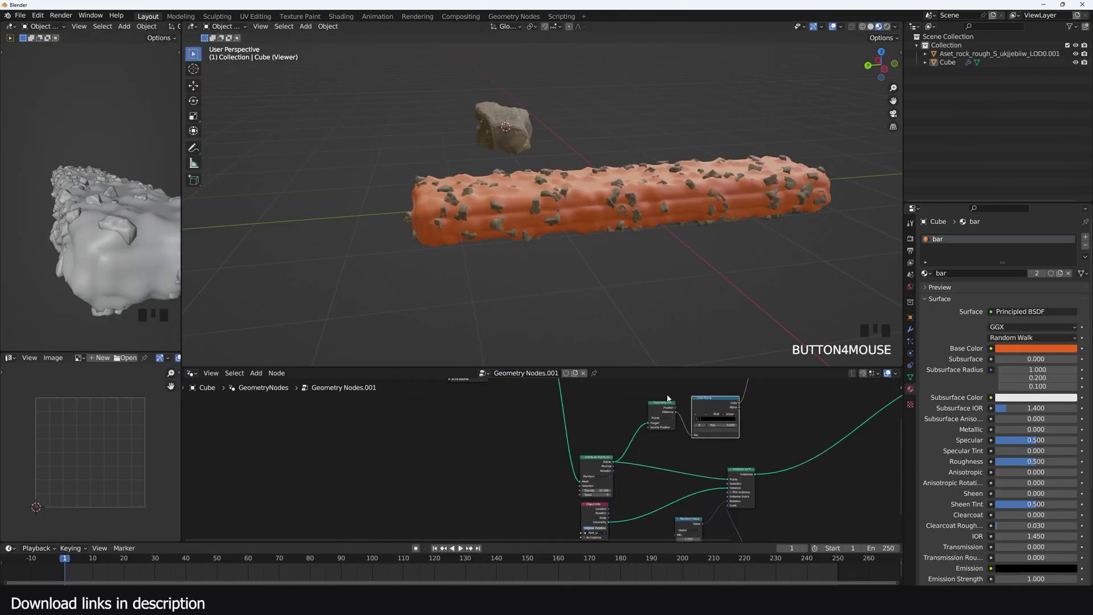
pyautogui.scroll(2, 585, 454)
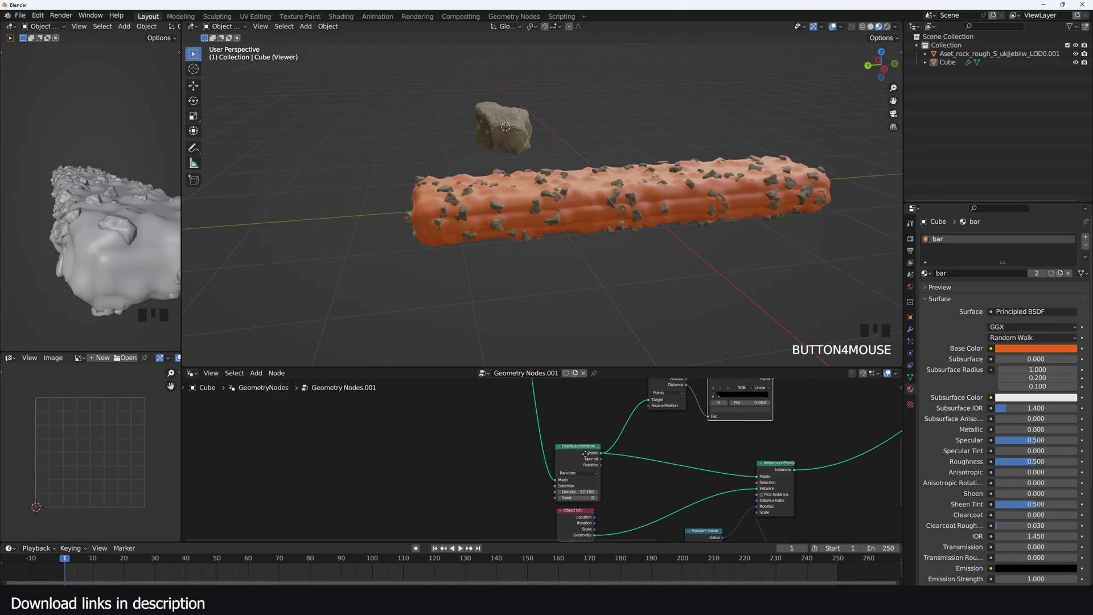
pyautogui.moveTo(586, 454); pyautogui.dragTo(578, 454, button='middle')
pyautogui.moveTo(663, 410); pyautogui.dragTo(647, 433, button='middle')
pyautogui.moveTo(639, 408); pyautogui.dragTo(647, 427)
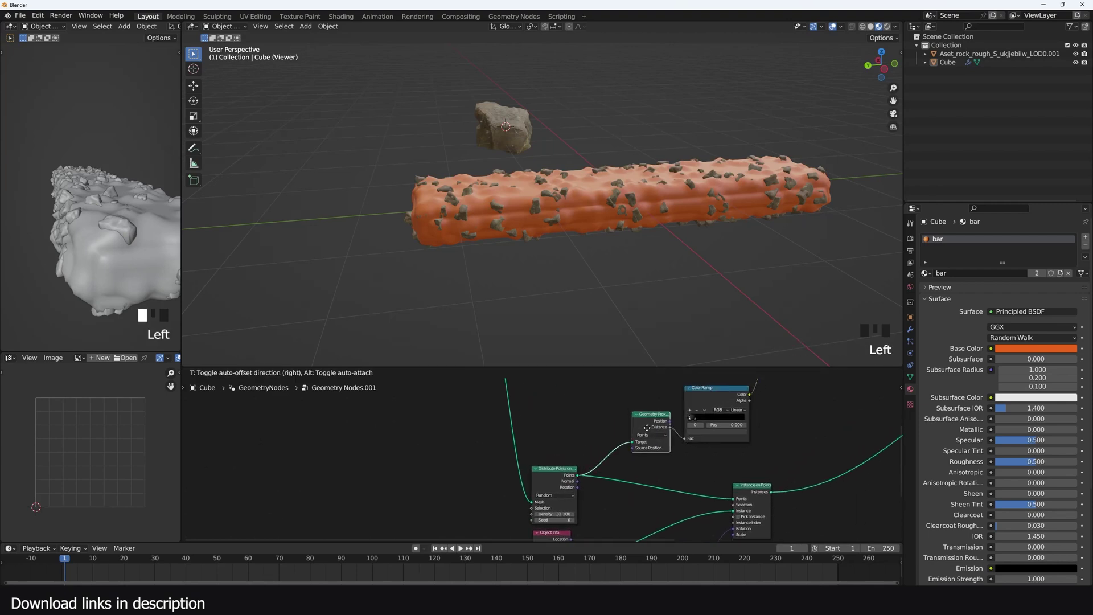
pyautogui.moveTo(647, 427); pyautogui.dragTo(707, 397, button='middle')
pyautogui.moveTo(608, 443); pyautogui.dragTo(504, 447)
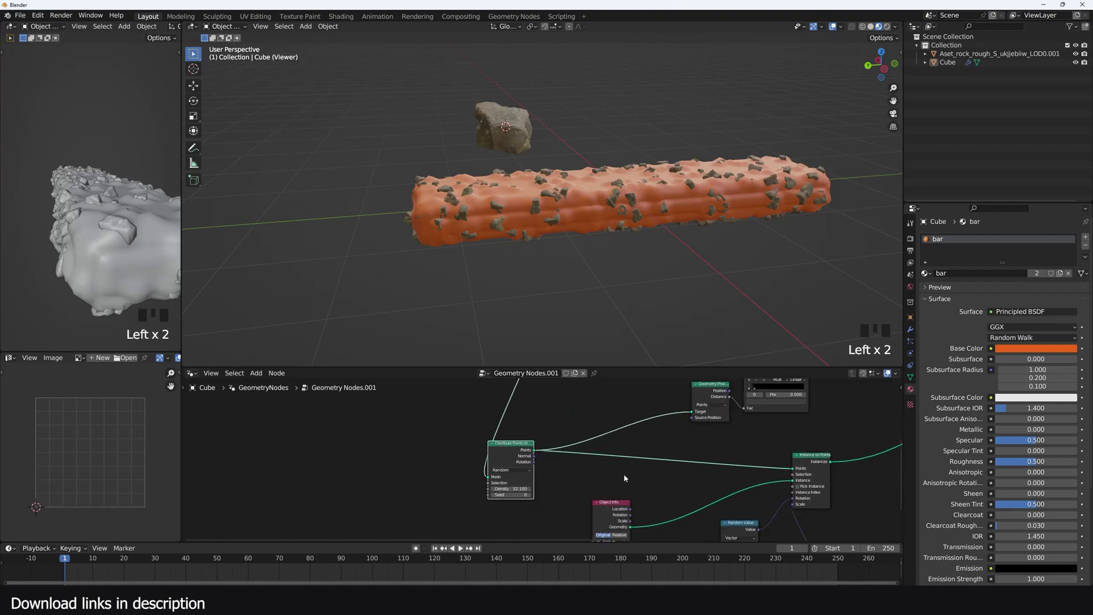
pyautogui.keyDown('shift'); pyautogui.moveTo(665, 484); pyautogui.dragTo(656, 396, button='right'); pyautogui.keyUp('shift')
pyautogui.scroll(2, 593, 443)
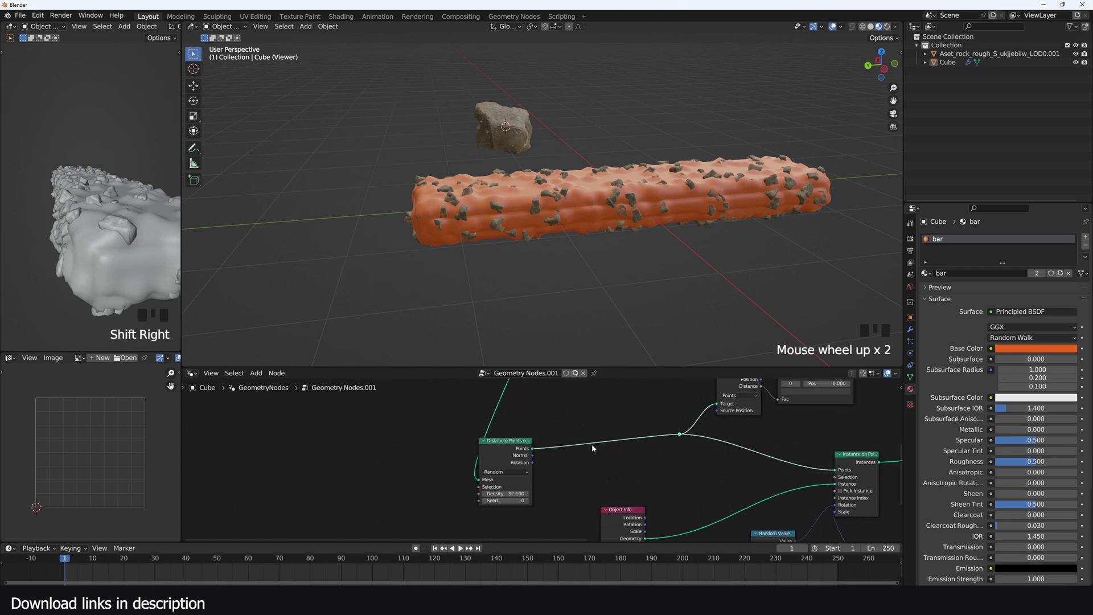
# Step: Insert a Set Position node between Distribute Points on Faces and the reroute, and try a small Z offset
pyautogui.hotkey('shift', 'a')
pyautogui.write('set')
pyautogui.click(615, 457)
pyautogui.click(615, 450)
pyautogui.moveTo(618, 456); pyautogui.dragTo(699, 468, button='middle')
pyautogui.scroll(-2, 698, 487)
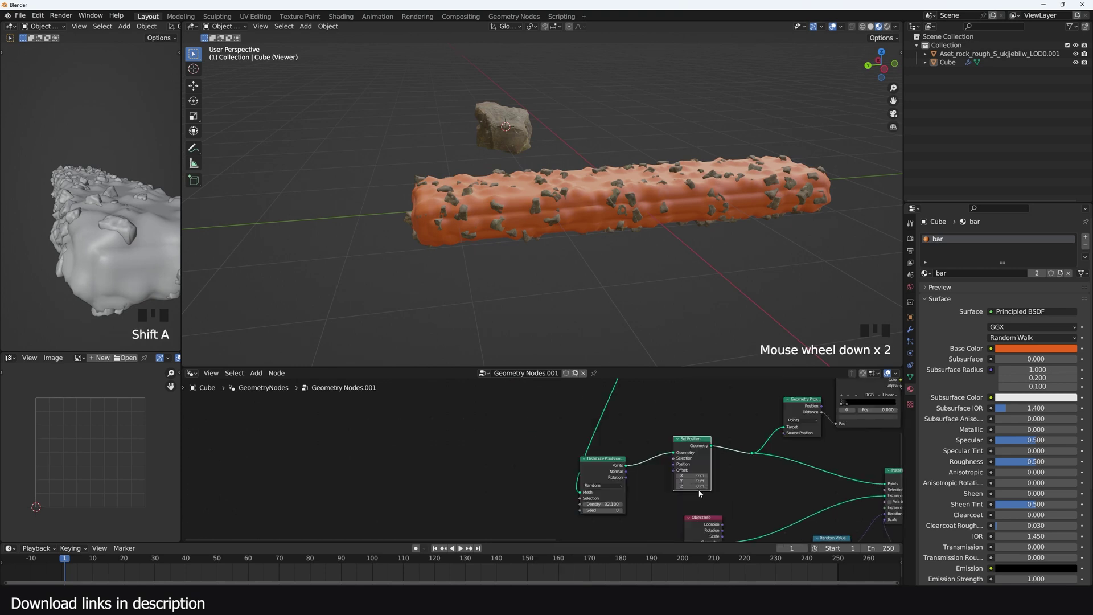
pyautogui.moveTo(693, 487)
pyautogui.mouseDown()
pyautogui.moveTo(706, 487)
pyautogui.moveTo(660, 487)
pyautogui.moveTo(700, 486)
pyautogui.moveTo(680, 487)
pyautogui.mouseUp()
pyautogui.scroll(4, 675, 483)
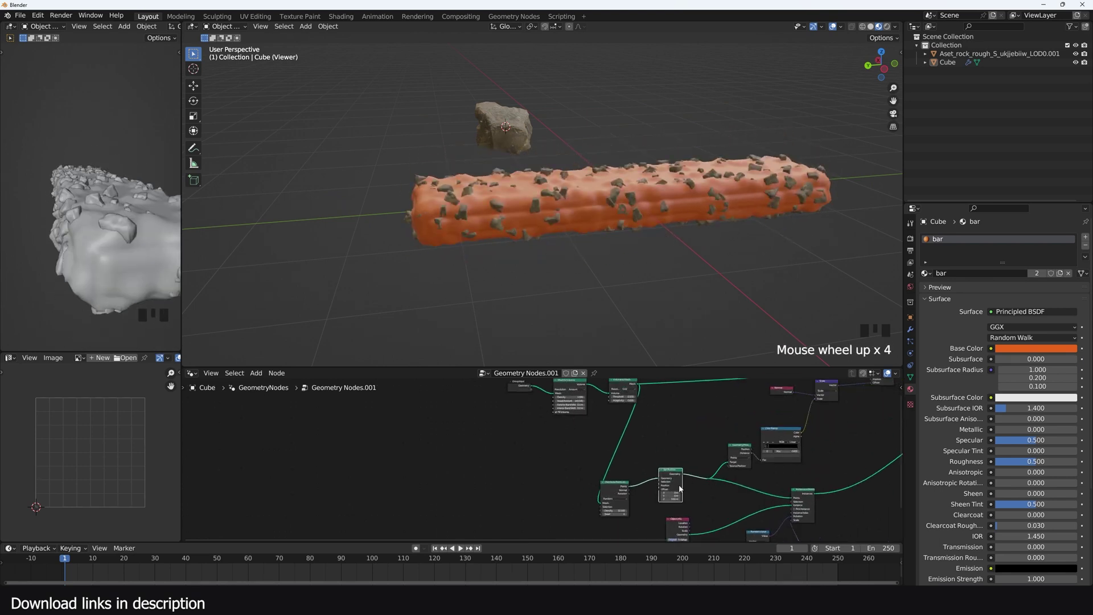
# Step: Connect the Normal output of Distribute Points on Faces to the new Set Position node's Offset input
pyautogui.scroll(3, 675, 498)
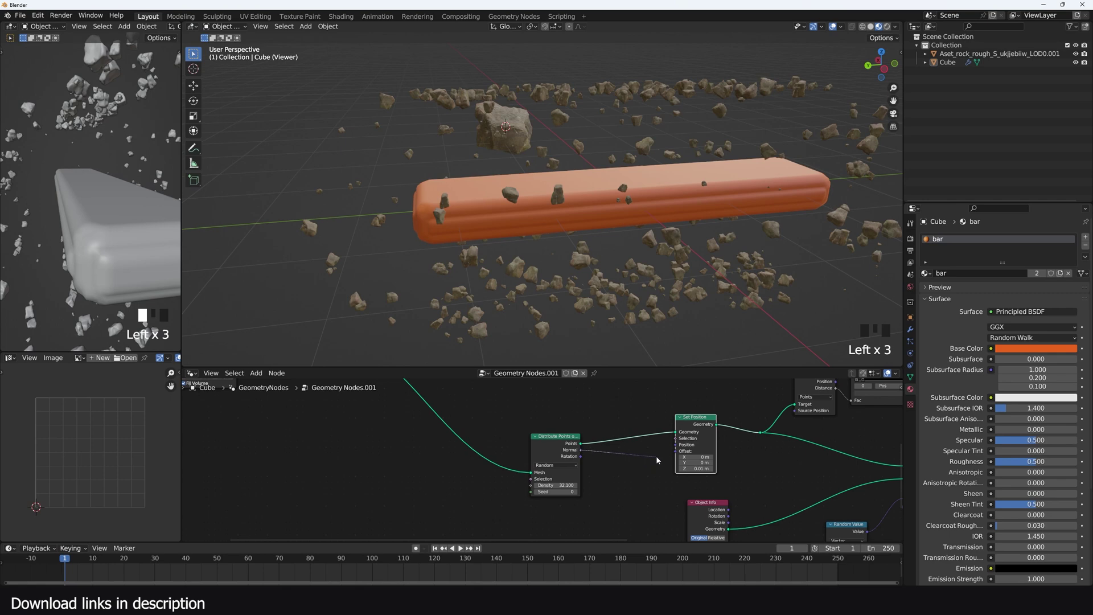
pyautogui.moveTo(656, 457); pyautogui.dragTo(676, 453)
pyautogui.click(581, 450)
pyautogui.press('`')
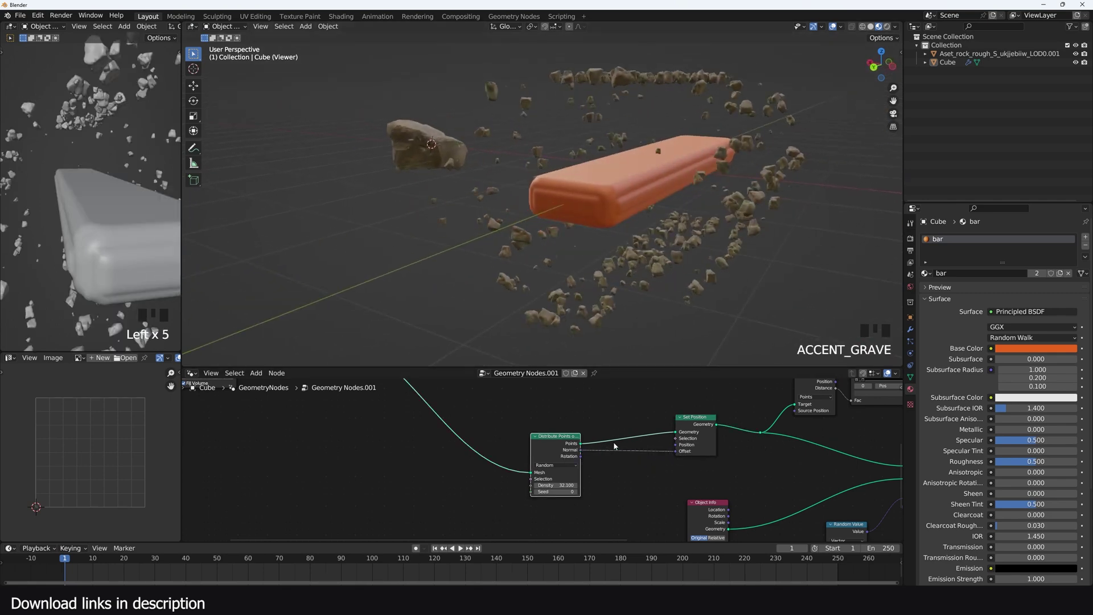
# Step: Insert a Vector Math node set to Scale between the Distribute Points Normal output and Set Position's Offset, with a scale of 0.08
pyautogui.moveTo(556, 437); pyautogui.dragTo(493, 420)
pyautogui.scroll(1, 621, 447)
pyautogui.moveTo(618, 437); pyautogui.dragTo(633, 414, button='middle')
pyautogui.hotkey('shift', 'a')
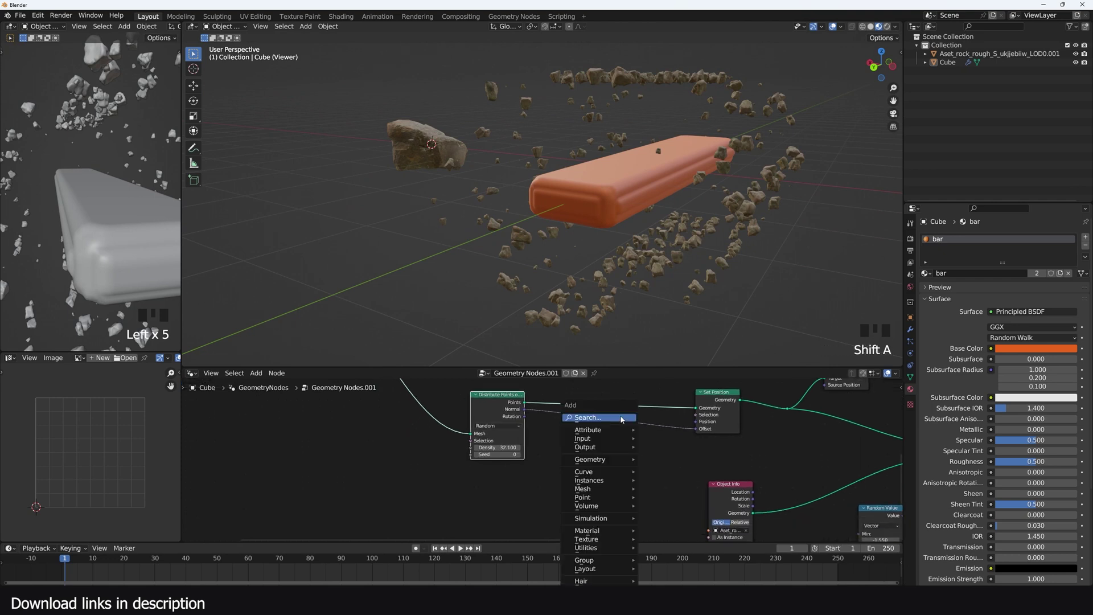
pyautogui.click(622, 418)
pyautogui.write('math')
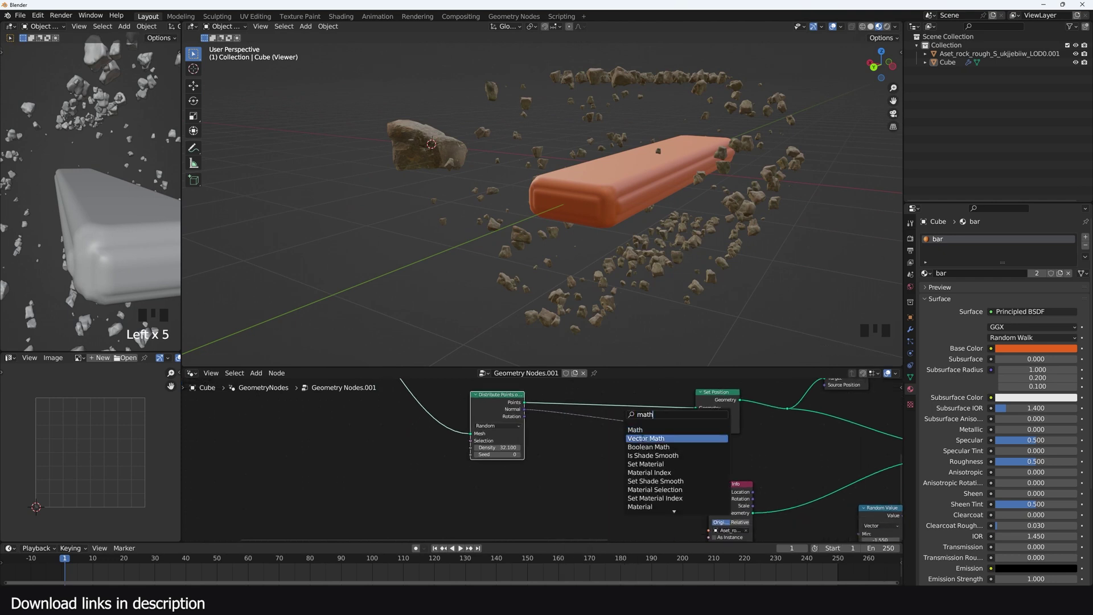
pyautogui.click(646, 438)
pyautogui.click(641, 438)
pyautogui.click(646, 543)
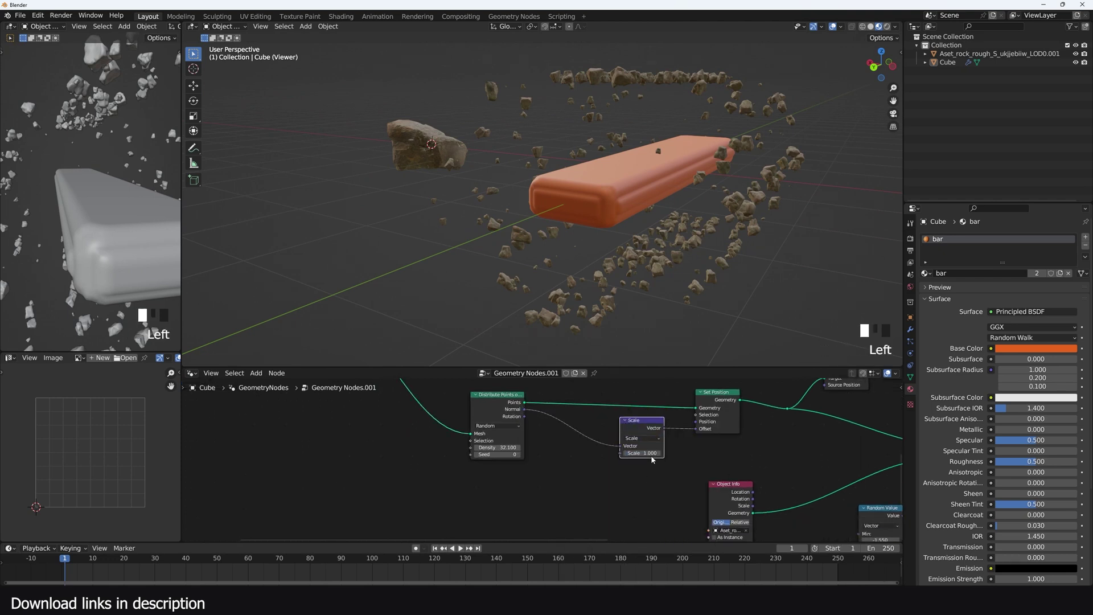
pyautogui.keyDown('shift'); pyautogui.moveTo(652, 454); pyautogui.dragTo(603, 454); pyautogui.keyUp('shift')
pyautogui.moveTo(741, 216); pyautogui.dragTo(825, 203, button='middle')
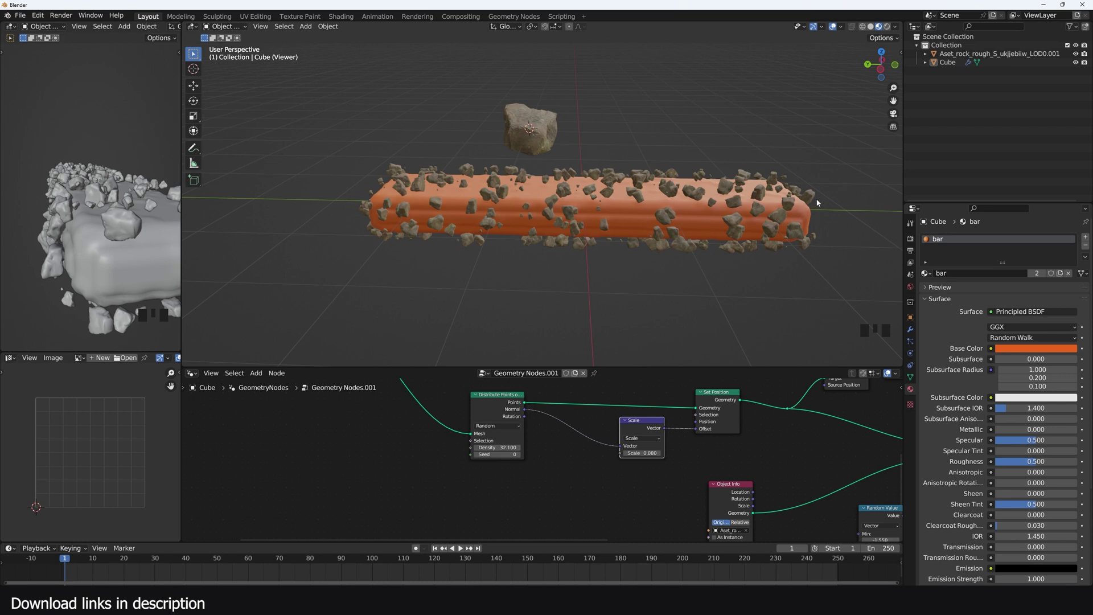
# Step: Draw an annotation arrow along the length of the bar and past its end, and switch to the Move tool
pyautogui.scroll(3, 658, 499)
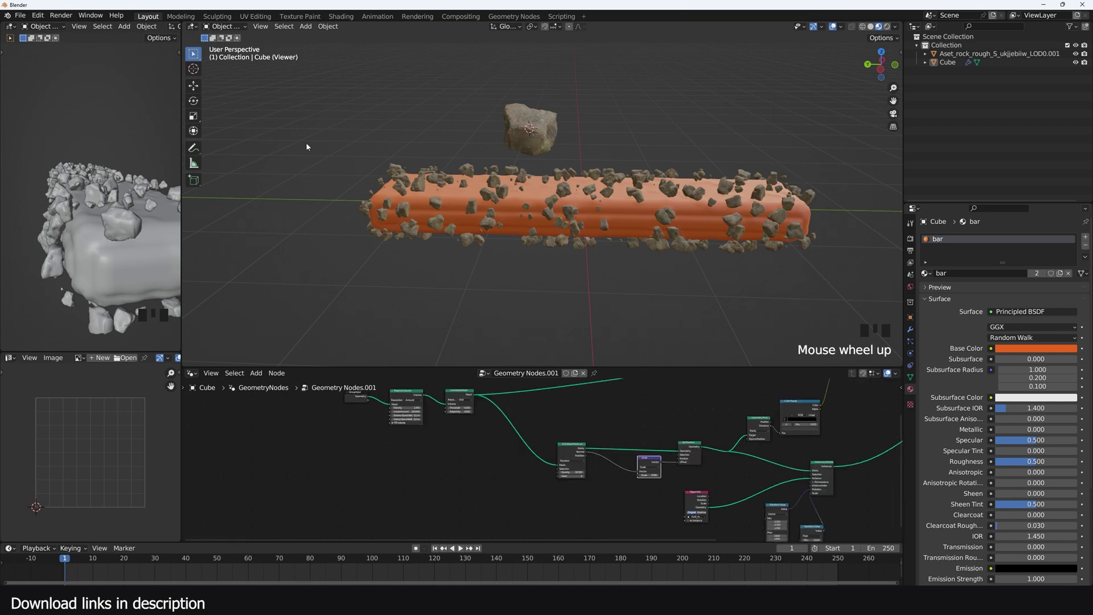
pyautogui.click(194, 148)
pyautogui.moveTo(820, 211); pyautogui.dragTo(357, 216)
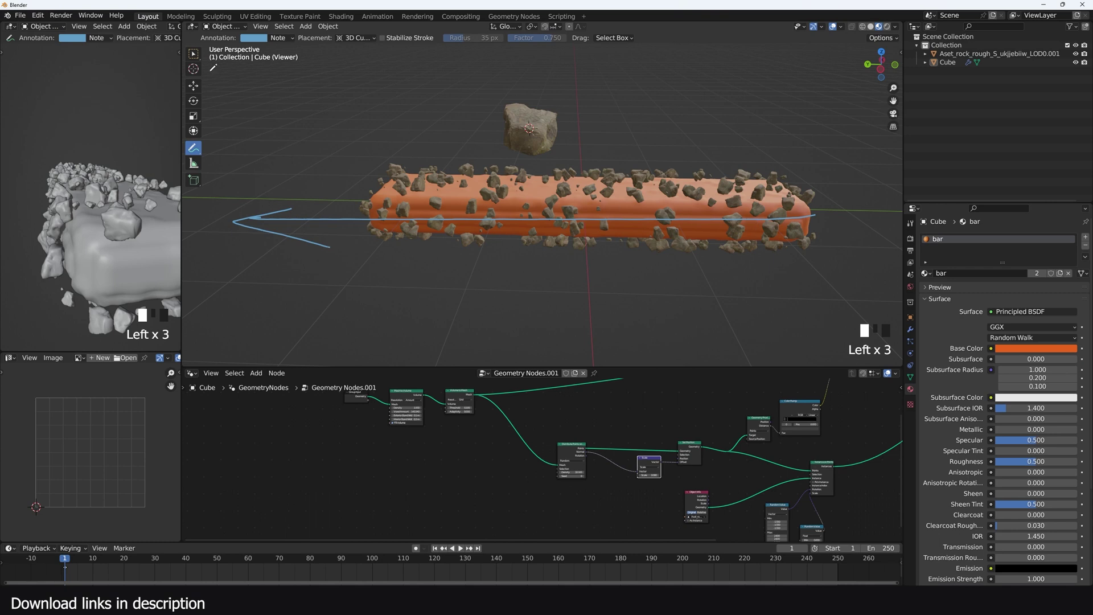
pyautogui.click(193, 87)
# Step: Preview the original bar geometry coming from the Group Input node
pyautogui.scroll(5, 803, 437)
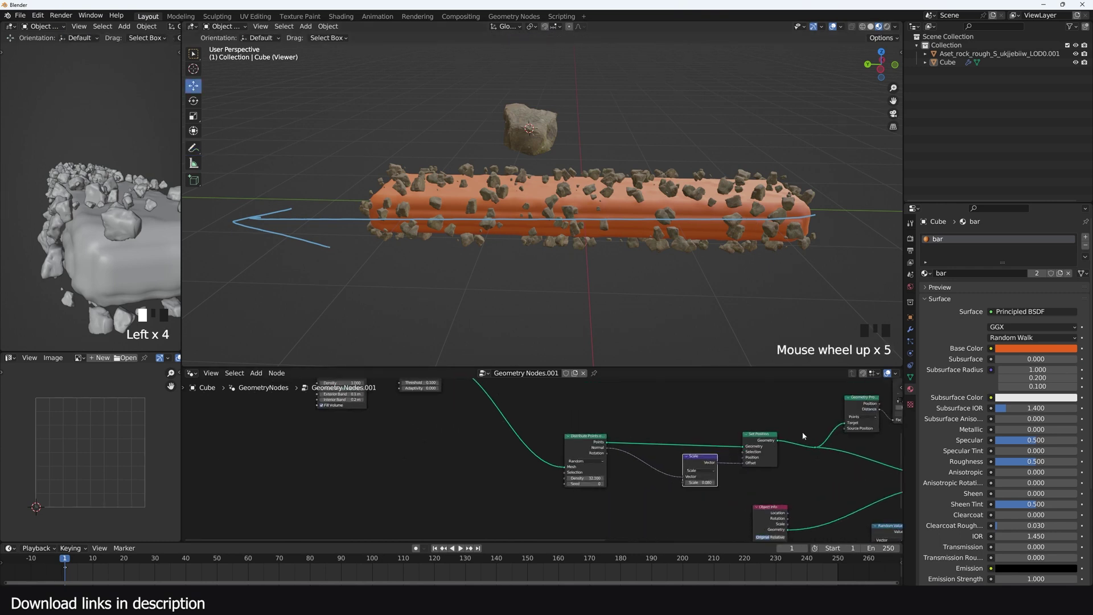
pyautogui.click(566, 460)
pyautogui.scroll(-3, 569, 470)
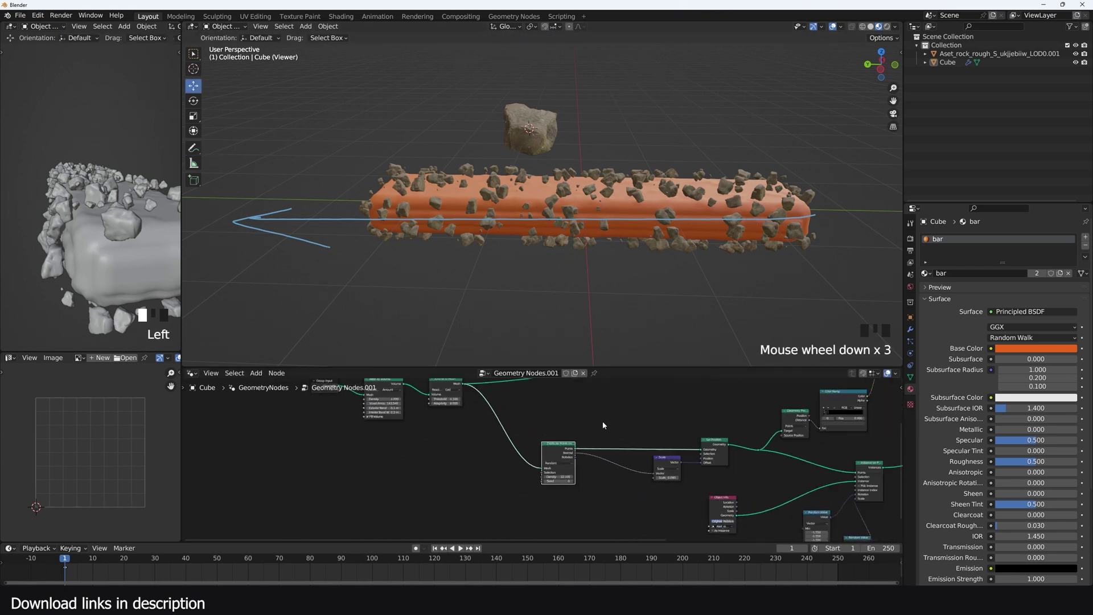
pyautogui.scroll(1, 462, 445)
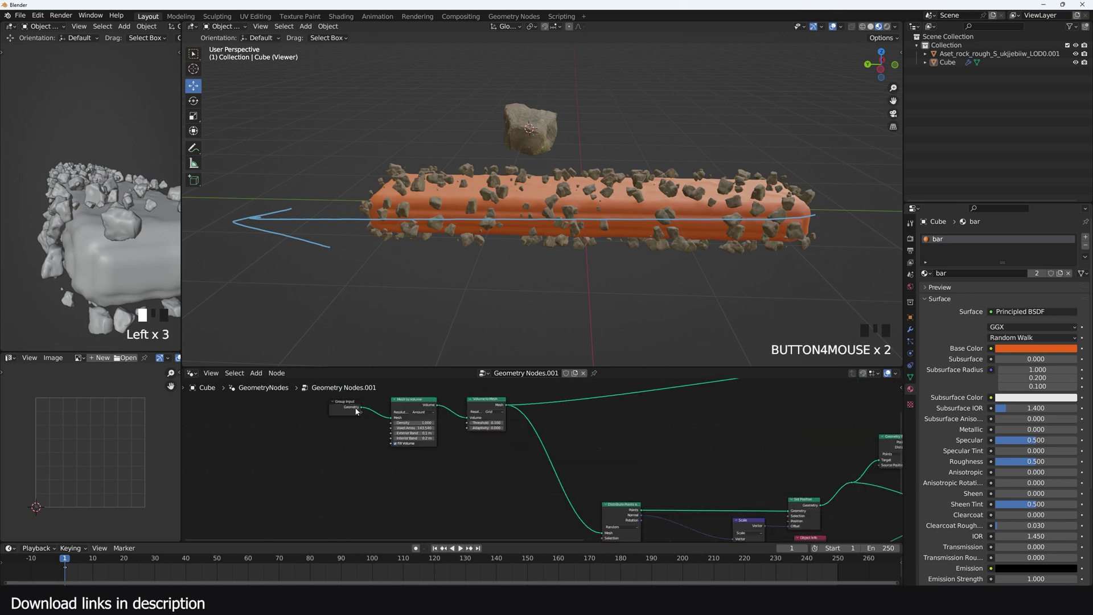
pyautogui.keyDown('ctrl'); pyautogui.keyDown('shift'); pyautogui.click(355, 412); pyautogui.keyUp('shift'); pyautogui.keyUp('ctrl')
pyautogui.scroll(5, 671, 405)
# Step: Insert a Merge by Distance node on the link carrying the Group Input geometry to the Viewer
pyautogui.hotkey('shift', 'a')
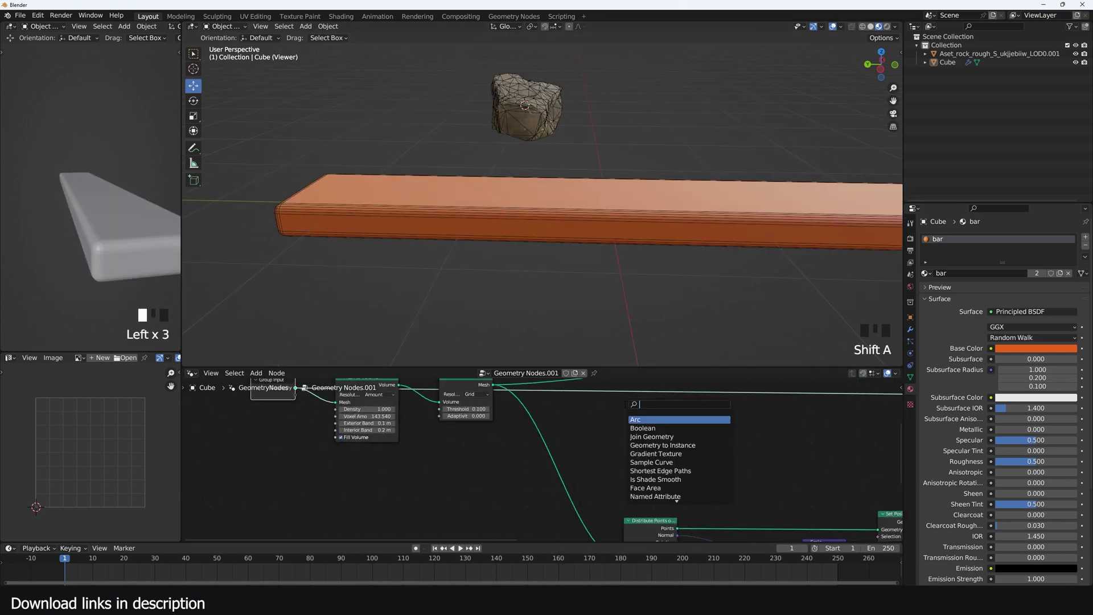
pyautogui.write('merg')
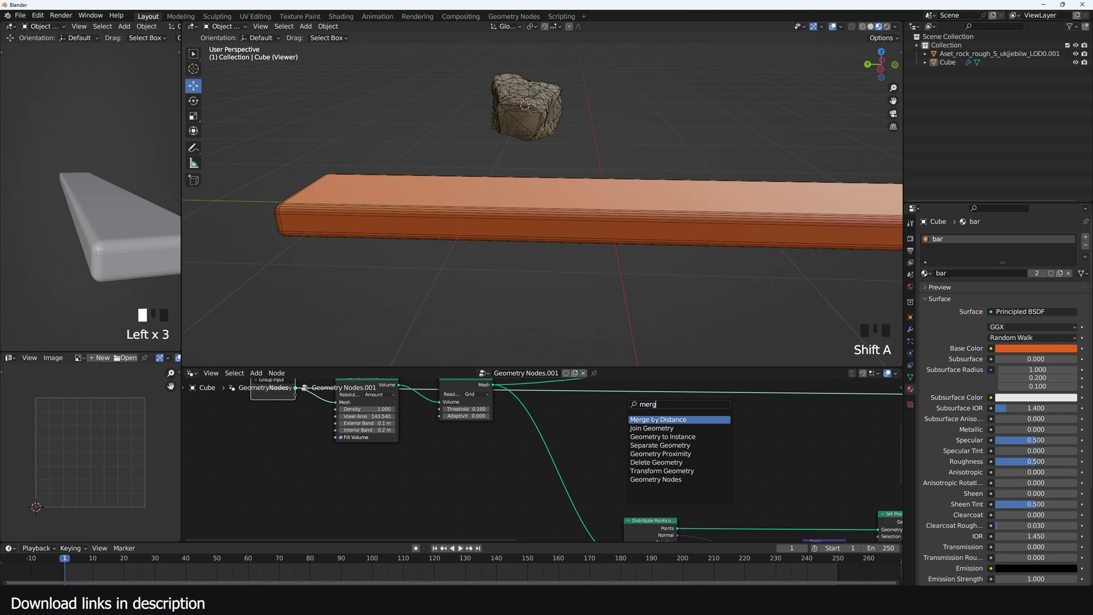
pyautogui.press('Return')
pyautogui.click(678, 388)
pyautogui.press('`')
pyautogui.scroll(2, 589, 218)
pyautogui.press('`')
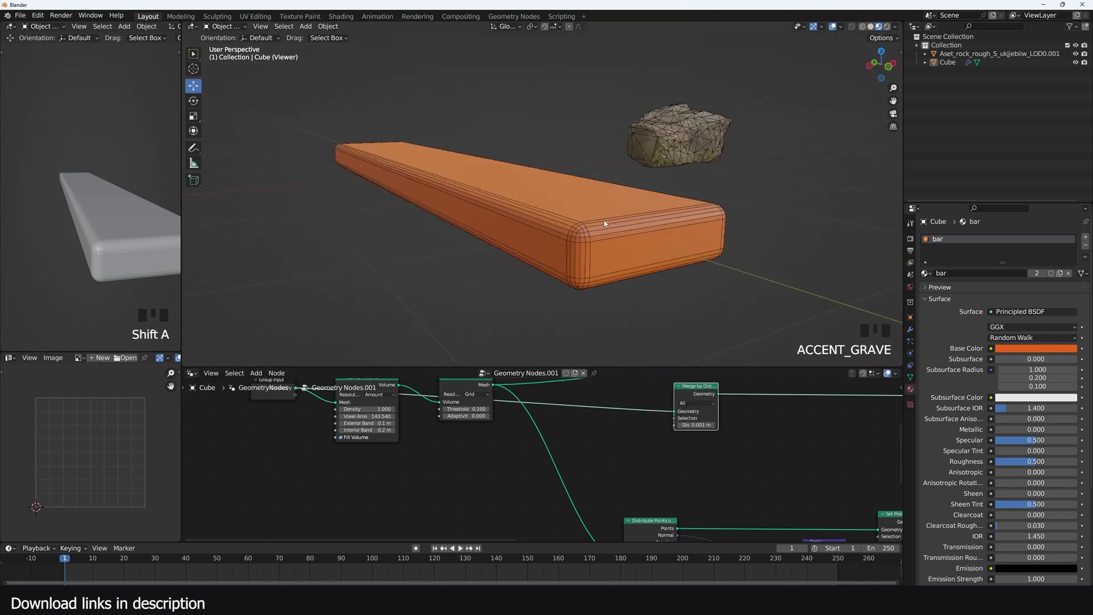
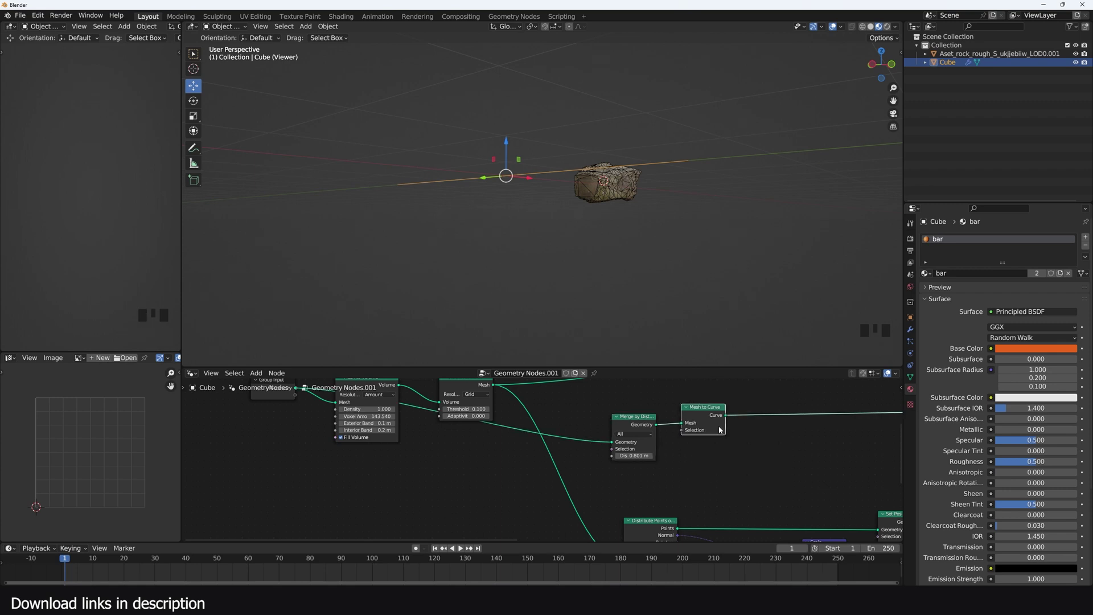
# Step: Insert a Trim Curve node directly after the Mesh to Curve node
pyautogui.moveTo(712, 422); pyautogui.dragTo(617, 439, button='middle')
pyautogui.hotkey('shift', 'a')
pyautogui.write('tr')
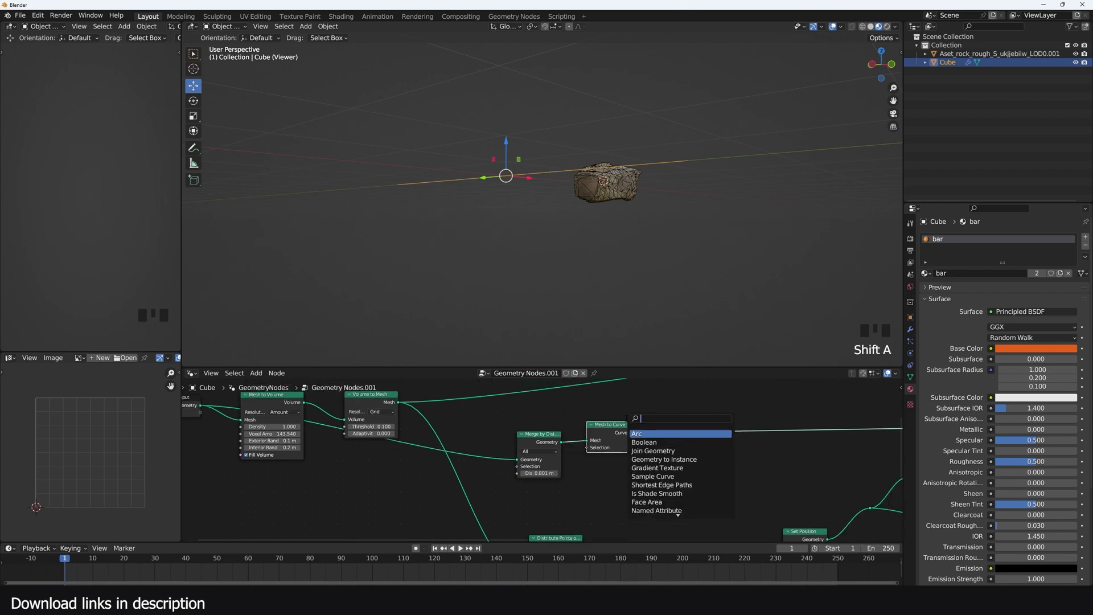
pyautogui.write('im')
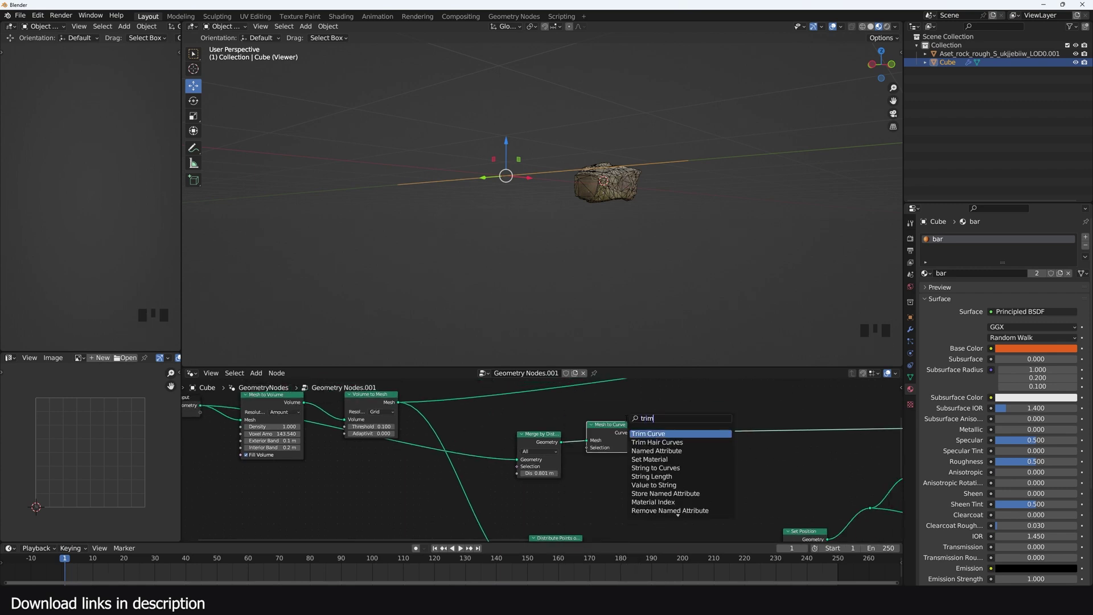
pyautogui.click(647, 433)
pyautogui.click(672, 434)
pyautogui.press('`')
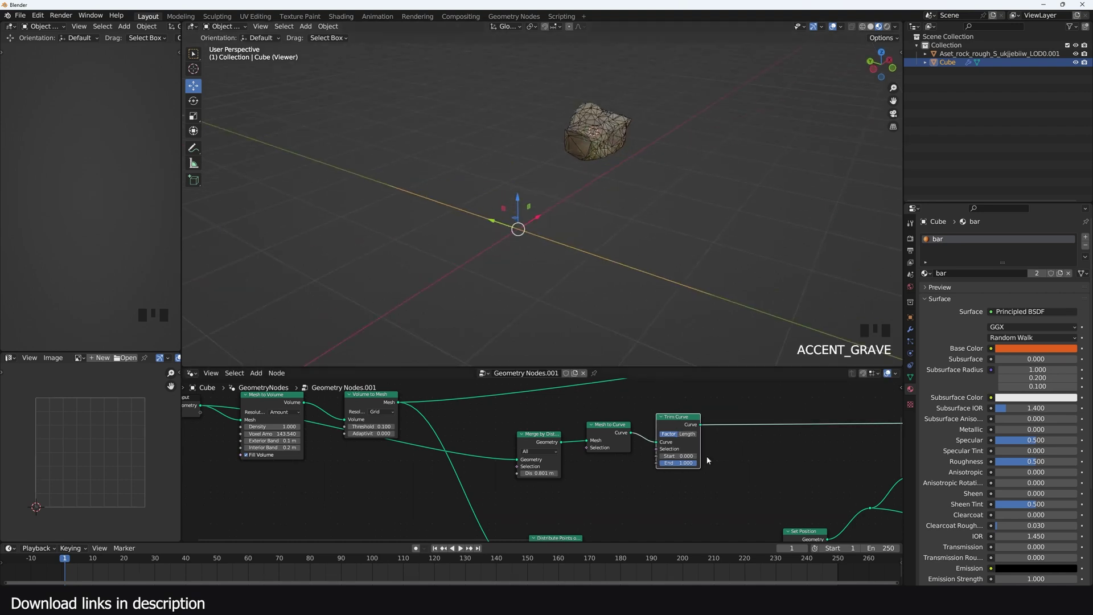
# Step: Shorten the curve by setting Trim Curve's End factor to 0.500
pyautogui.moveTo(695, 464); pyautogui.dragTo(516, 441)
pyautogui.scroll(-4, 682, 467)
pyautogui.click(629, 430)
pyautogui.click(631, 429)
pyautogui.moveTo(656, 414); pyautogui.dragTo(496, 467)
pyautogui.click(672, 431)
# Step: Add a second Geometry Proximity node after Trim Curve, with the trimmed curve feeding its Target input
pyautogui.moveTo(678, 427); pyautogui.dragTo(614, 424, button='middle')
pyautogui.hotkey('shift', 'a')
pyautogui.click(617, 423)
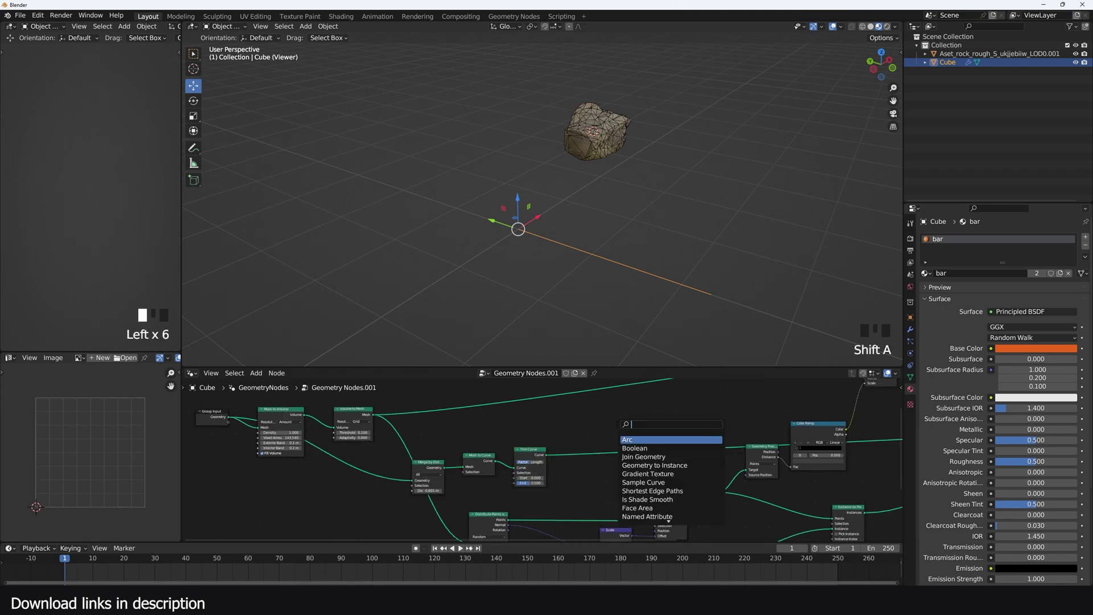
pyautogui.write('gep')
pyautogui.press('Return')
pyautogui.click(618, 432)
pyautogui.moveTo(695, 469); pyautogui.dragTo(610, 471, button='middle')
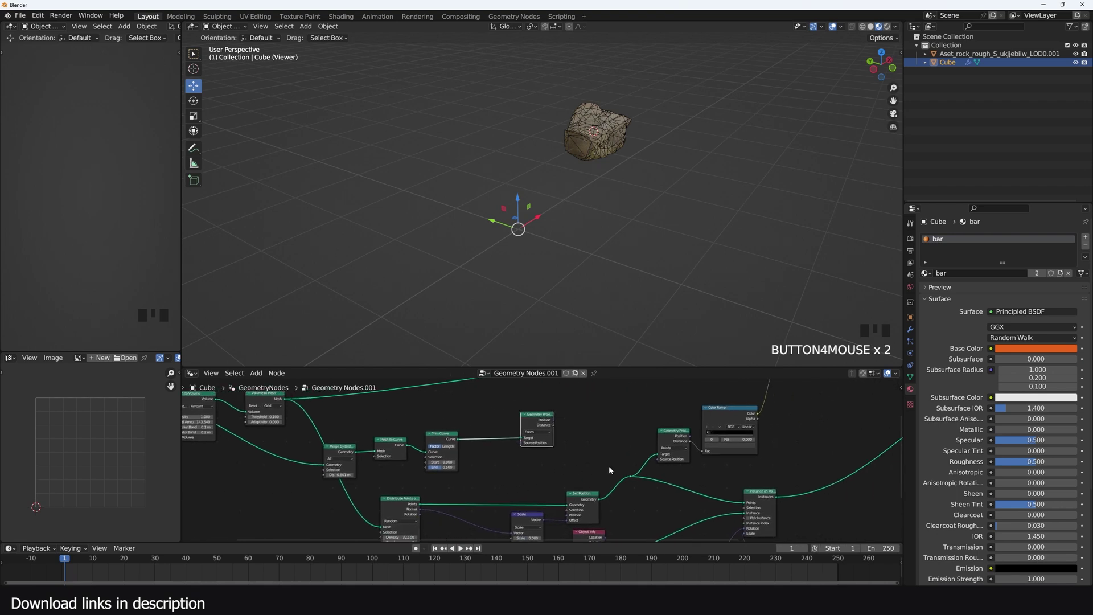
# Step: Preview the Instance on Points chunks, turn off the wireframe overlay, and visualise the new Geometry Proximity's Distance on them
pyautogui.keyDown('ctrl'); pyautogui.keyDown('shift'); pyautogui.click(759, 513); pyautogui.keyUp('shift'); pyautogui.keyUp('ctrl')
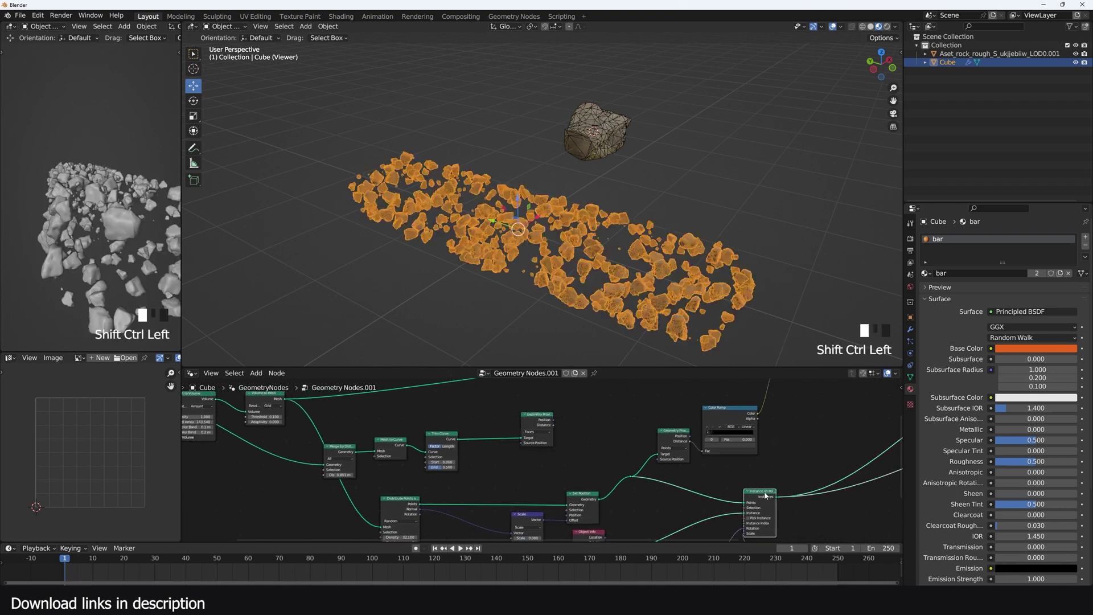
pyautogui.press('q')
pyautogui.click(792, 119)
pyautogui.keyDown('ctrl'); pyautogui.keyDown('shift'); pyautogui.click(546, 429); pyautogui.keyUp('shift'); pyautogui.keyUp('ctrl')
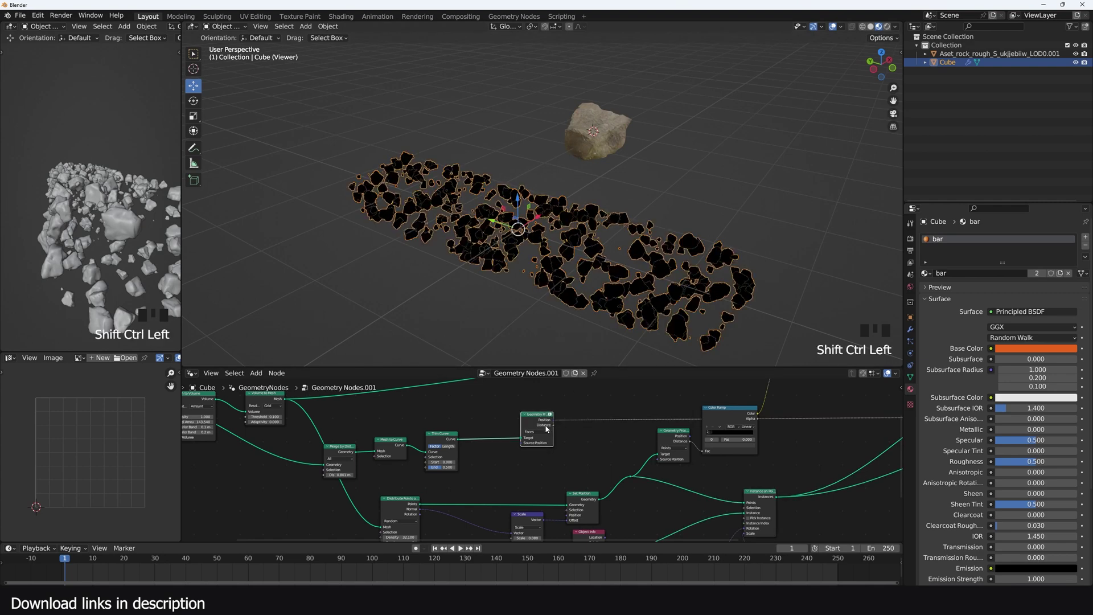
pyautogui.keyDown('ctrl'); pyautogui.keyDown('shift'); pyautogui.click(546, 429); pyautogui.keyUp('shift'); pyautogui.keyUp('ctrl')
pyautogui.press('`')
pyautogui.moveTo(592, 256); pyautogui.dragTo(623, 255, button='middle')
pyautogui.scroll(1, 615, 259)
pyautogui.scroll(6, 543, 459)
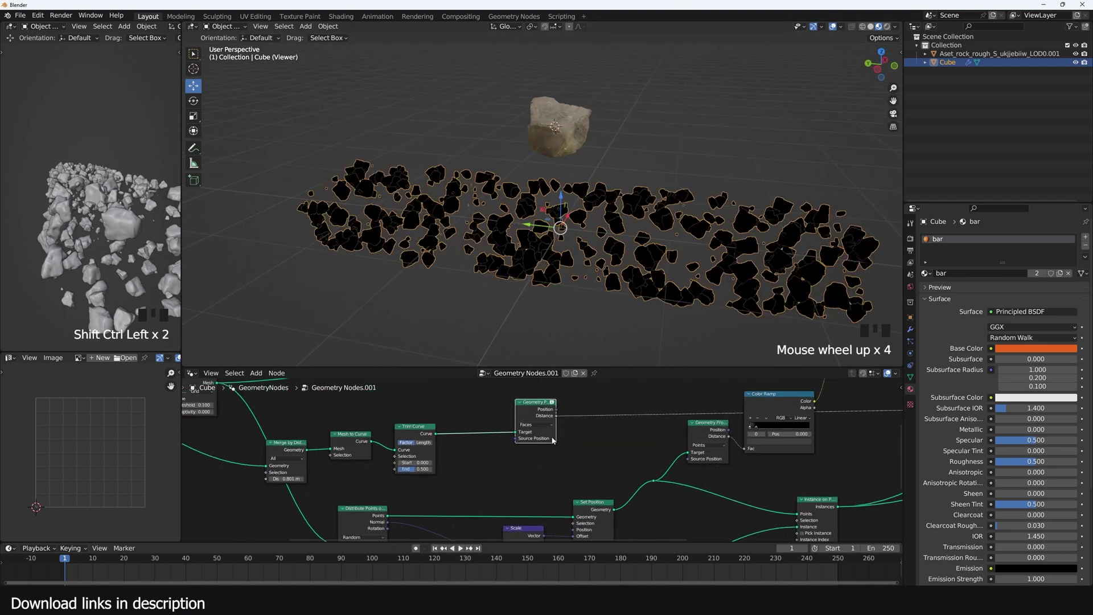
# Step: Insert a Curve to Mesh node between Trim Curve and the new Geometry Proximity node
pyautogui.moveTo(516, 394); pyautogui.dragTo(579, 396)
pyautogui.hotkey('shift', 'a')
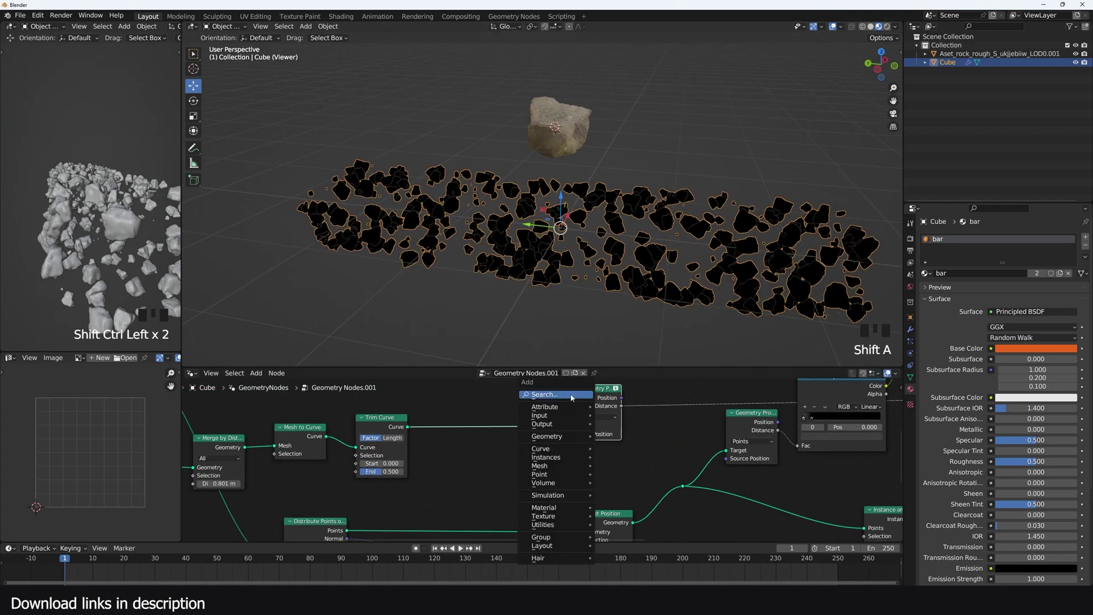
pyautogui.click(576, 395)
pyautogui.write('tome')
pyautogui.press('BackSpace')
pyautogui.press('Return')
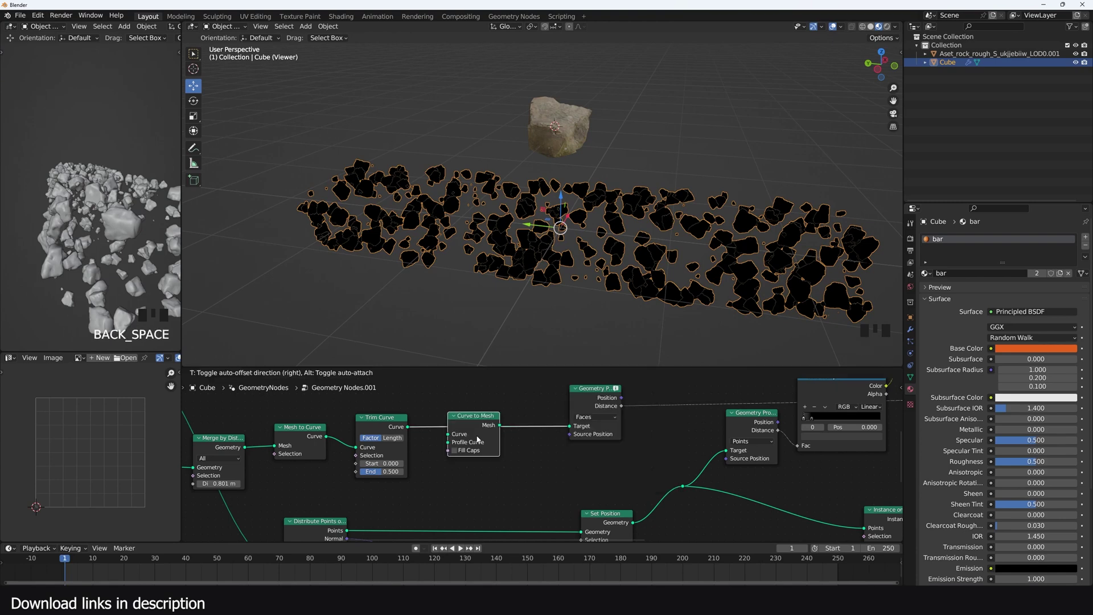
pyautogui.click(479, 439)
# Step: Set the new Geometry Proximity node's target geometry to Points and inspect the shading on the chunks
pyautogui.click(589, 418)
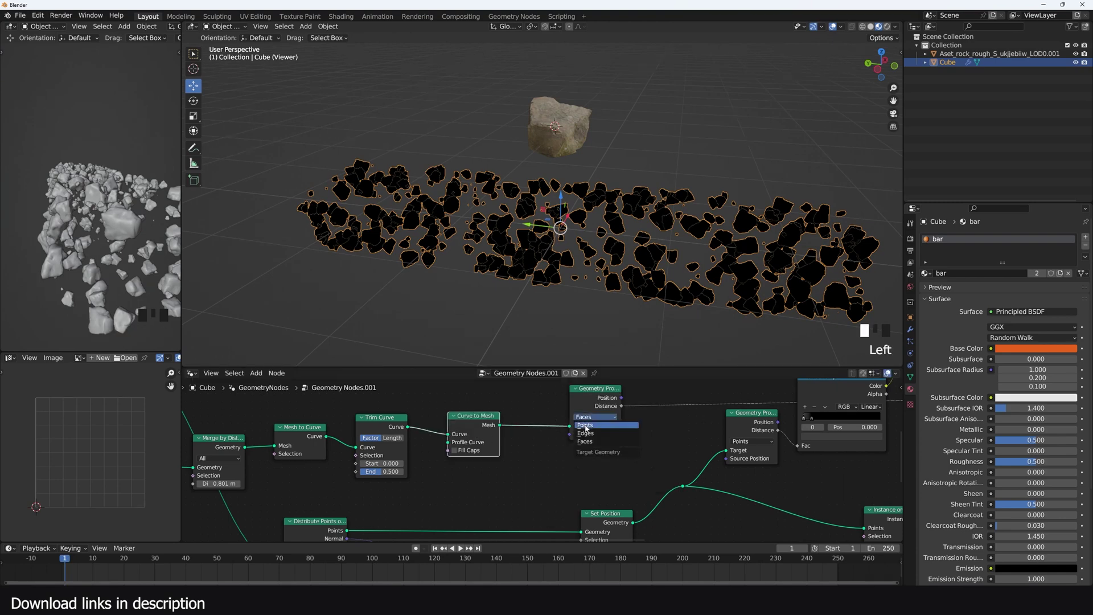
pyautogui.click(585, 425)
pyautogui.scroll(3, 636, 201)
pyautogui.press('`')
pyautogui.press('`')
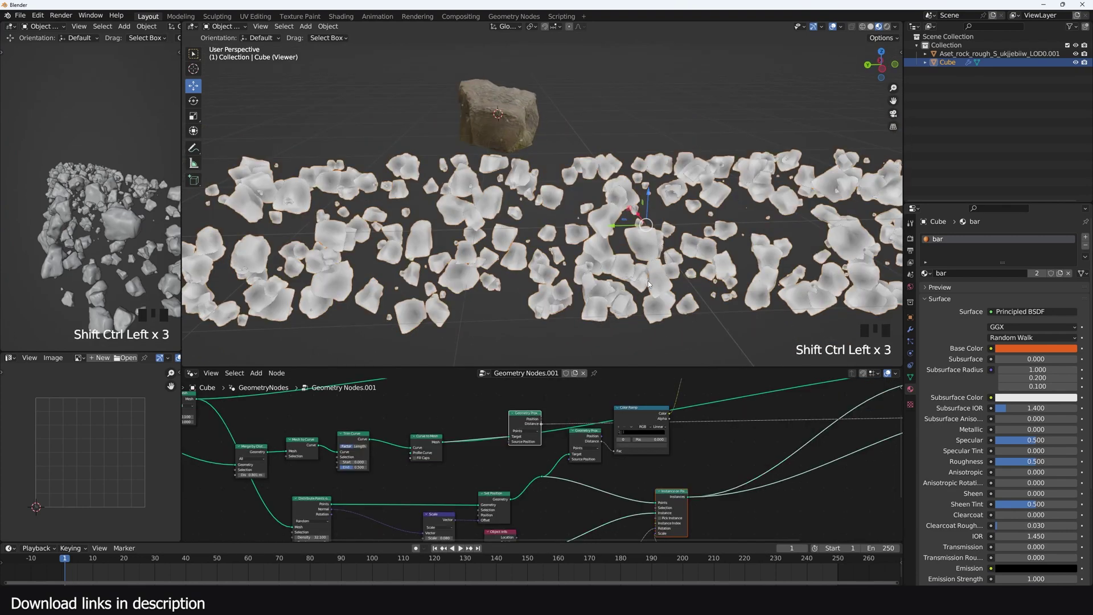
pyautogui.press('`')
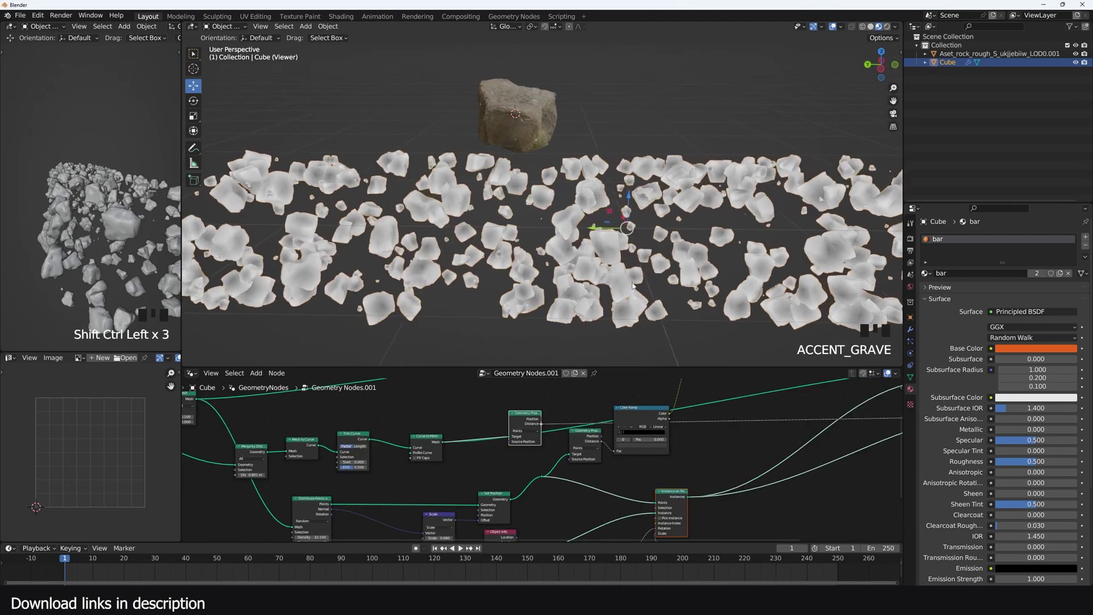
# Step: Preview the Curve to Mesh output and move that node close to the new Geometry Proximity node
pyautogui.scroll(1, 563, 404)
pyautogui.scroll(2, 563, 404)
pyautogui.moveTo(405, 439); pyautogui.dragTo(393, 432)
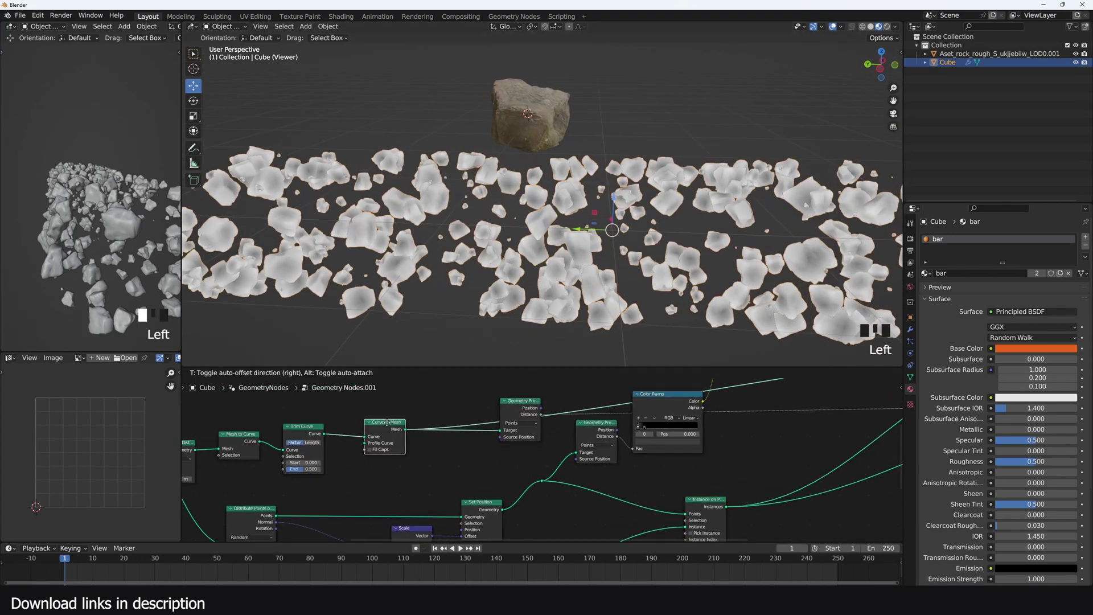
pyautogui.keyDown('ctrl'); pyautogui.keyDown('shift'); pyautogui.click(394, 431); pyautogui.keyUp('shift'); pyautogui.keyUp('ctrl')
pyautogui.keyDown('ctrl'); pyautogui.keyDown('shift'); pyautogui.click(520, 419); pyautogui.keyUp('shift'); pyautogui.keyUp('ctrl')
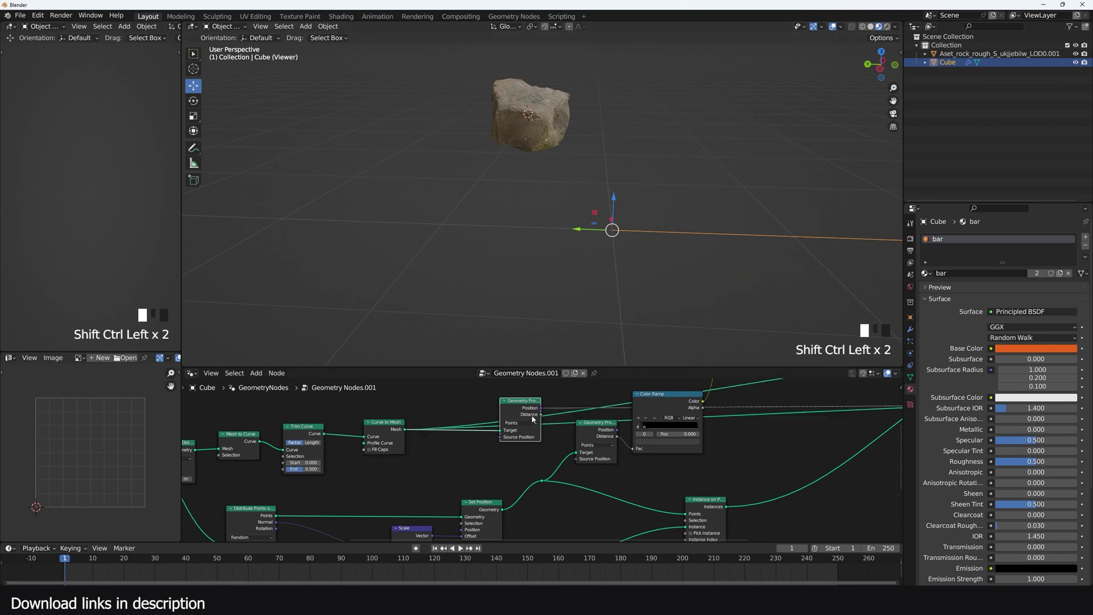
pyautogui.keyDown('ctrl'); pyautogui.keyDown('shift'); pyautogui.click(488, 430); pyautogui.keyUp('shift'); pyautogui.keyUp('ctrl')
pyautogui.keyDown('ctrl'); pyautogui.keyDown('shift'); pyautogui.click(488, 430); pyautogui.keyUp('shift'); pyautogui.keyUp('ctrl')
pyautogui.moveTo(385, 433); pyautogui.dragTo(462, 414)
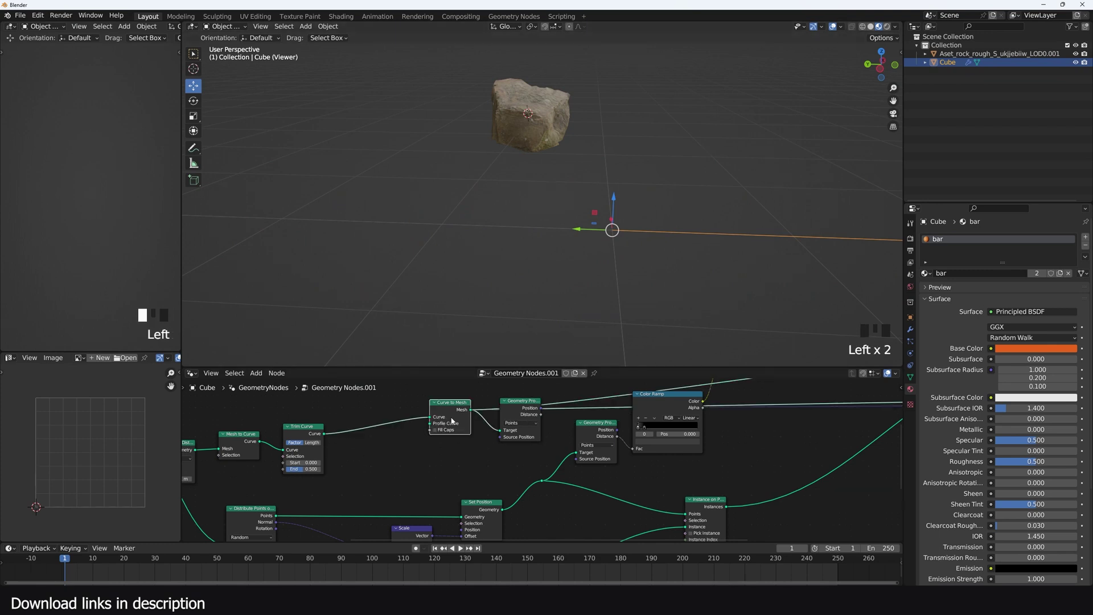
# Step: Add a Curve Circle node, connect it to Curve to Mesh's Profile Curve input, and preview the resulting tube
pyautogui.hotkey('shift', 'a')
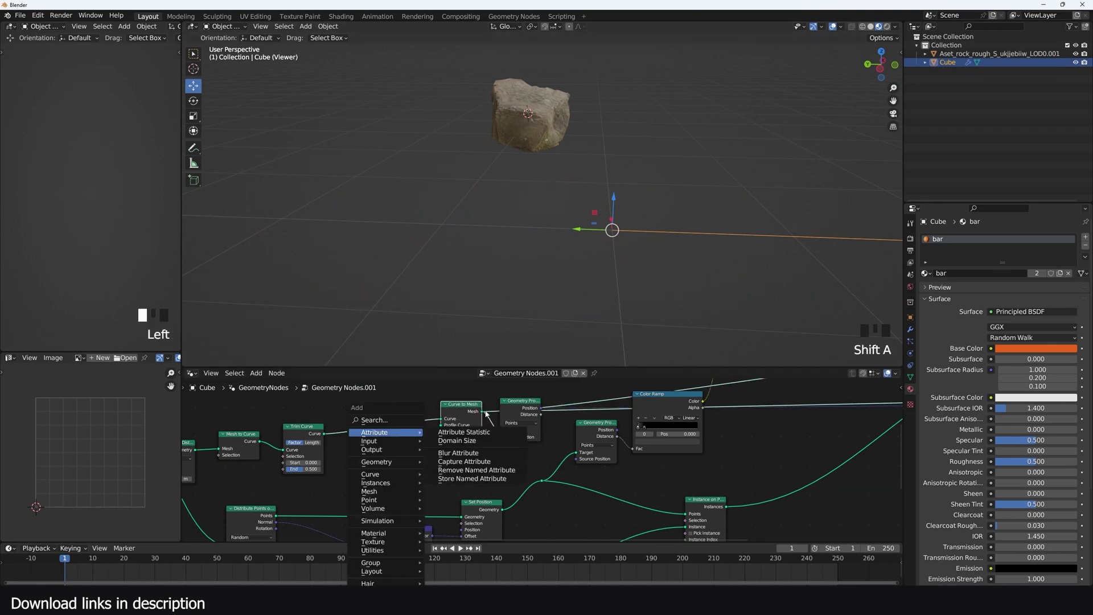
pyautogui.hotkey('shift', 'a')
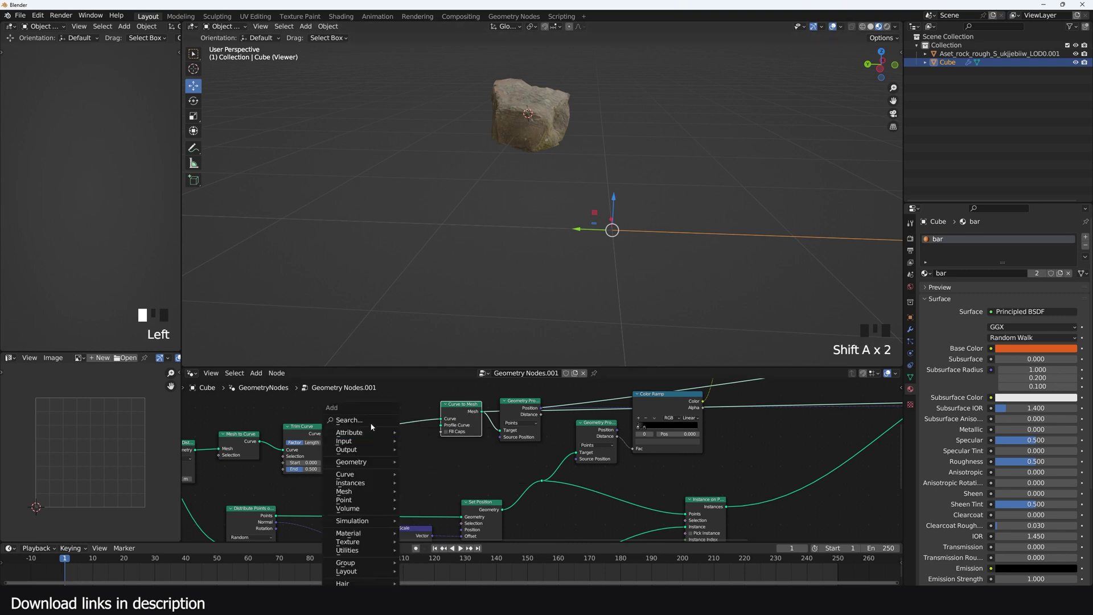
pyautogui.write('circ')
pyautogui.click(422, 445)
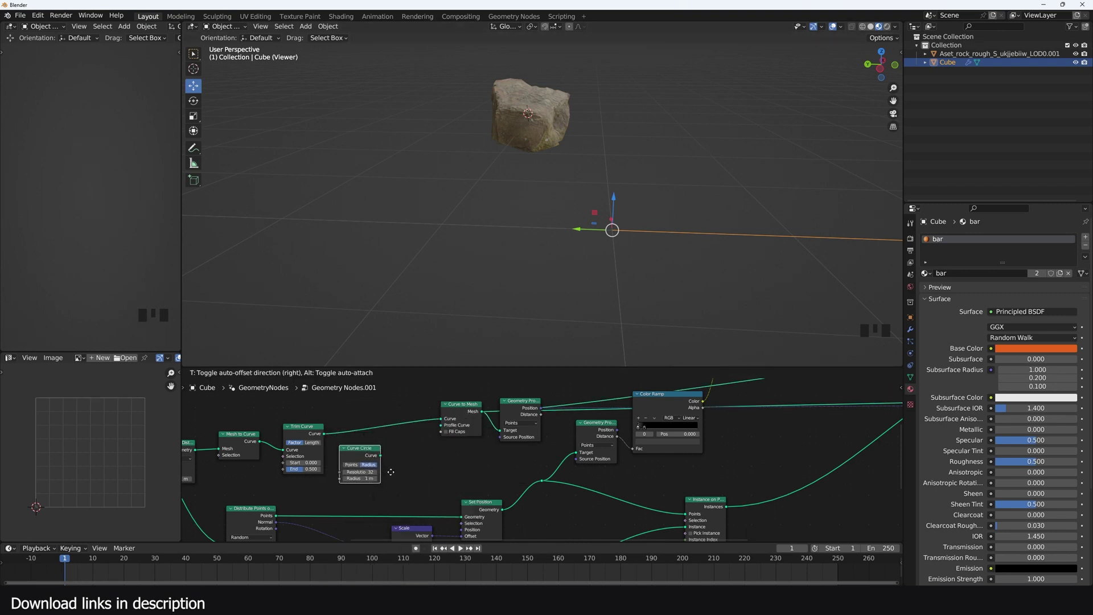
pyautogui.click(364, 456)
pyautogui.moveTo(384, 457); pyautogui.dragTo(442, 425)
pyautogui.scroll(-5, 613, 298)
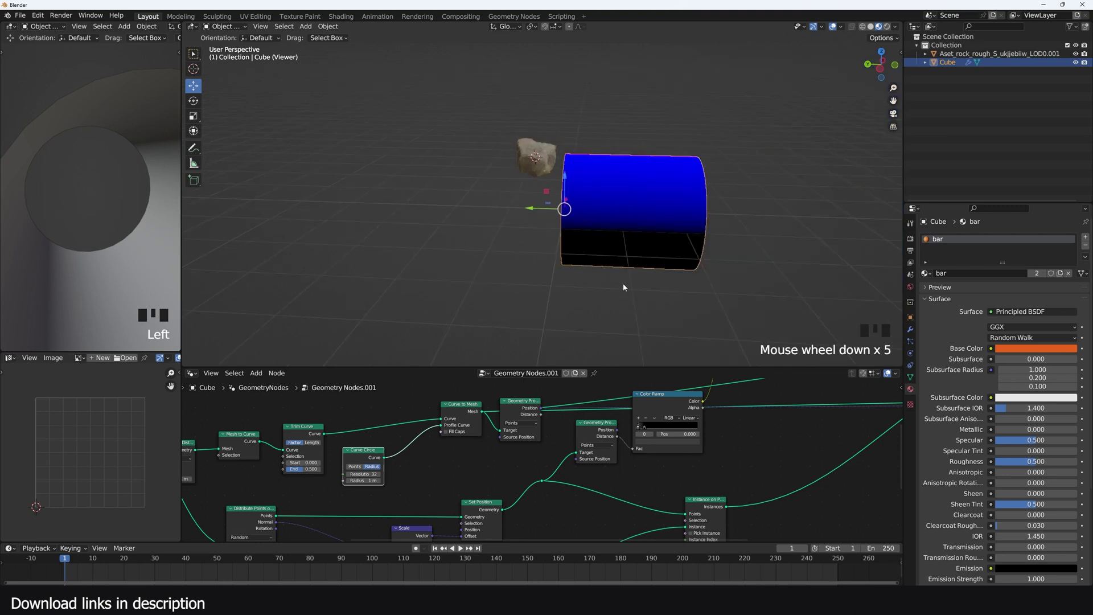
pyautogui.scroll(3, 547, 440)
pyautogui.keyDown('ctrl'); pyautogui.keyDown('shift'); pyautogui.click(541, 402); pyautogui.keyUp('shift'); pyautogui.keyUp('ctrl')
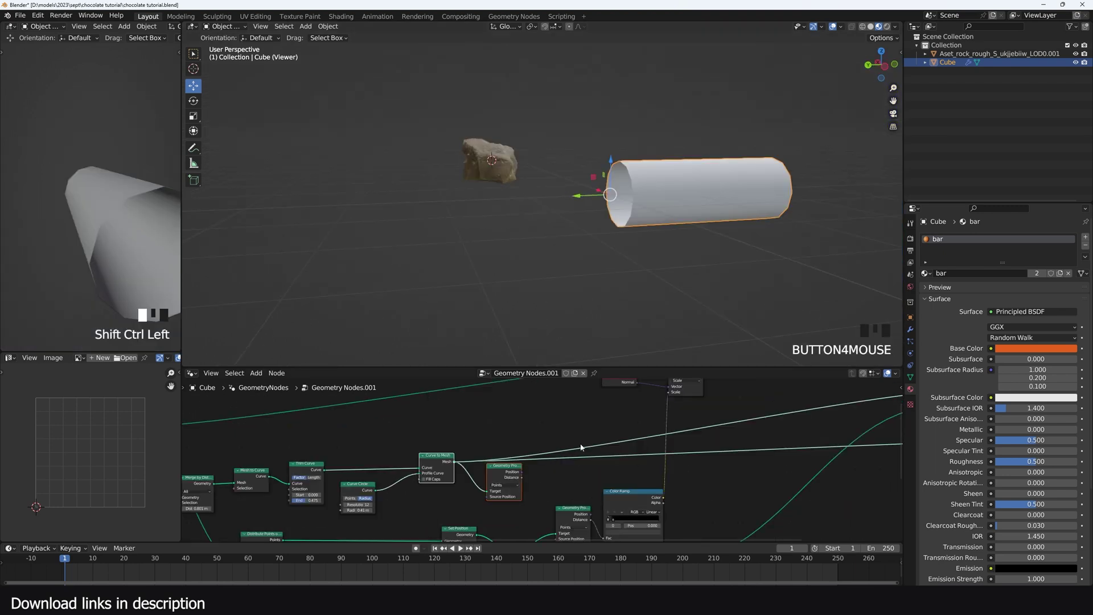
# Step: Deselect all objects and compare the Trim Curve and Curve to Mesh outputs in the viewport
pyautogui.scroll(2, 637, 242)
pyautogui.hotkey('alt', 'a')
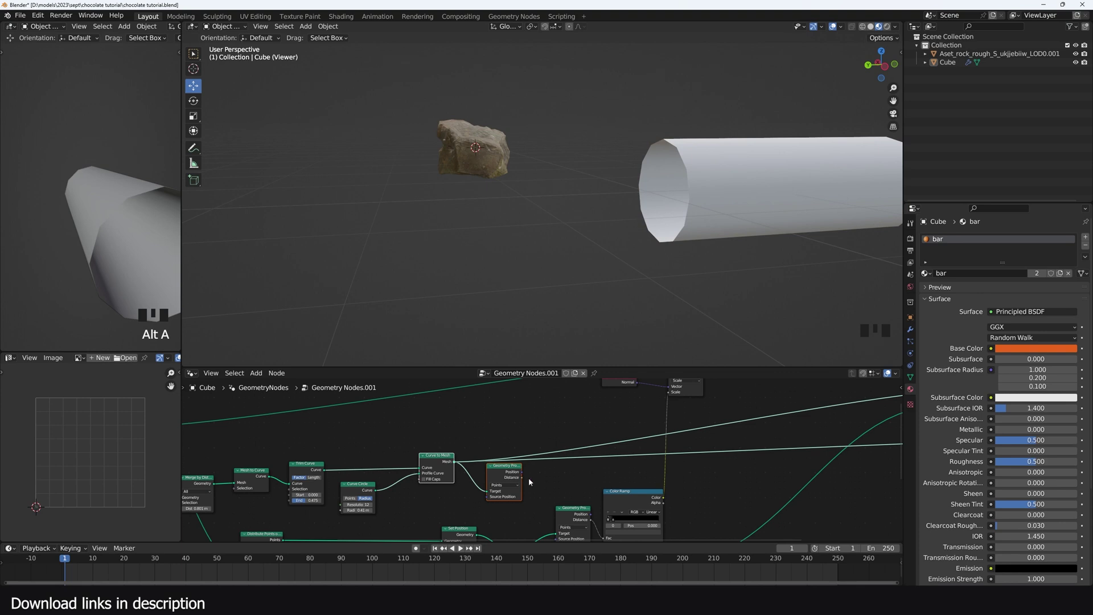
pyautogui.keyDown('ctrl'); pyautogui.keyDown('shift'); pyautogui.click(318, 469); pyautogui.keyUp('shift'); pyautogui.keyUp('ctrl')
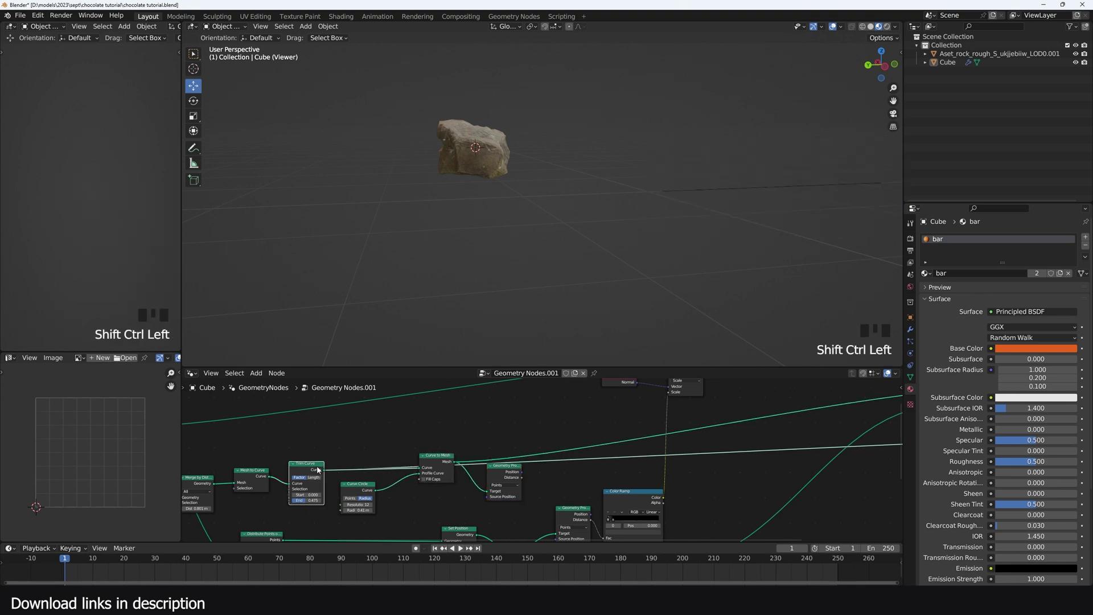
pyautogui.keyDown('ctrl'); pyautogui.keyDown('shift'); pyautogui.click(445, 466); pyautogui.keyUp('shift'); pyautogui.keyUp('ctrl')
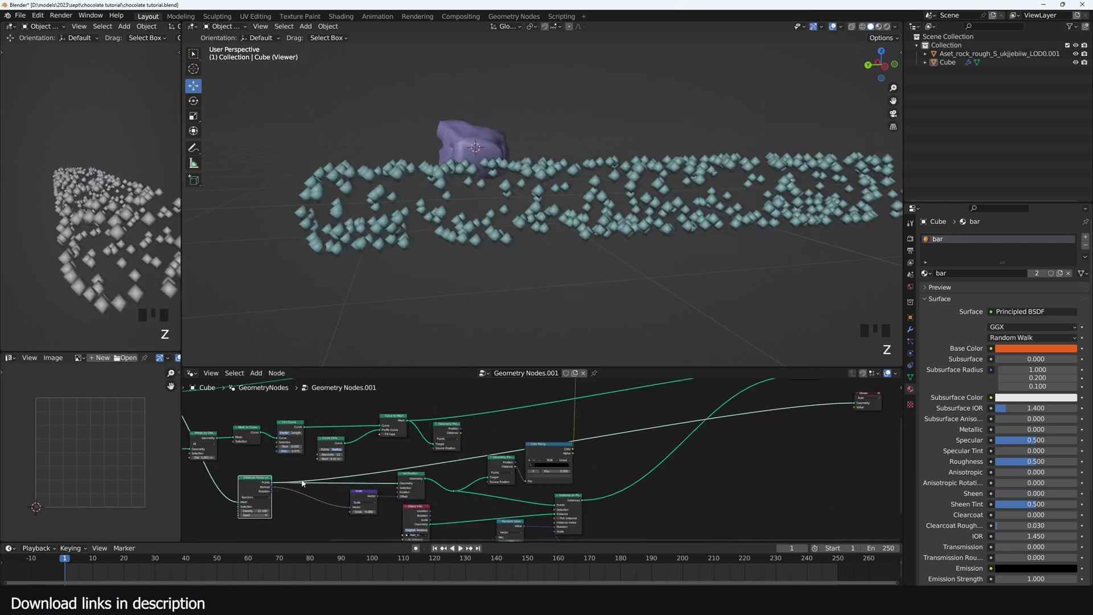
# Step: Visualise the curve's Geometry Proximity Distance on the points from Distribute Points on Faces
pyautogui.scroll(3, 386, 433)
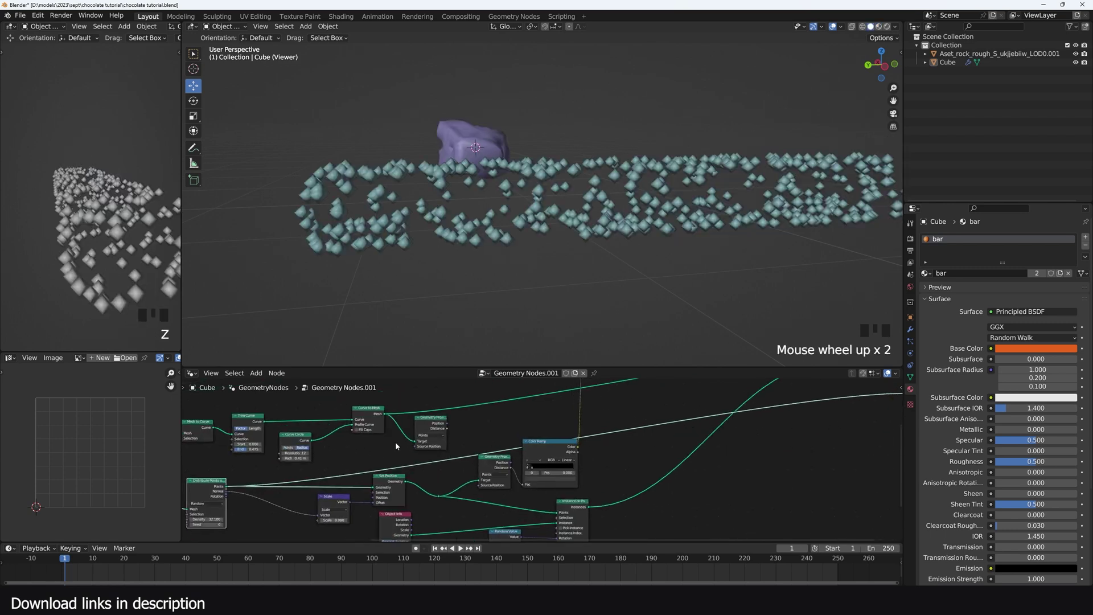
pyautogui.keyDown('ctrl'); pyautogui.keyDown('shift'); pyautogui.click(437, 428); pyautogui.keyUp('shift'); pyautogui.keyUp('ctrl')
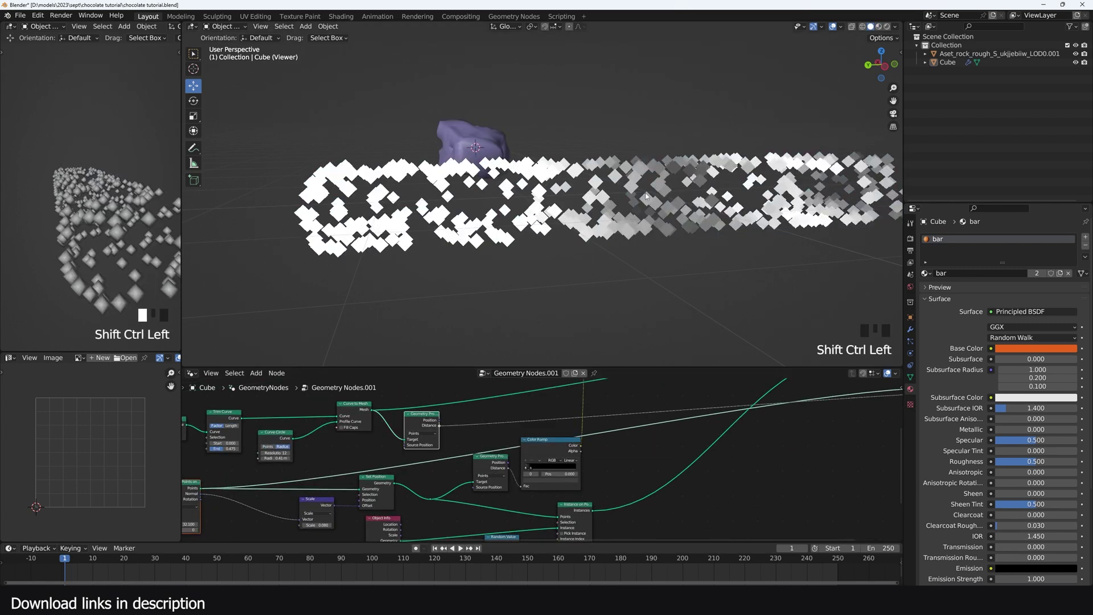
pyautogui.scroll(-2, 646, 196)
pyautogui.scroll(2, 504, 419)
pyautogui.press('`')
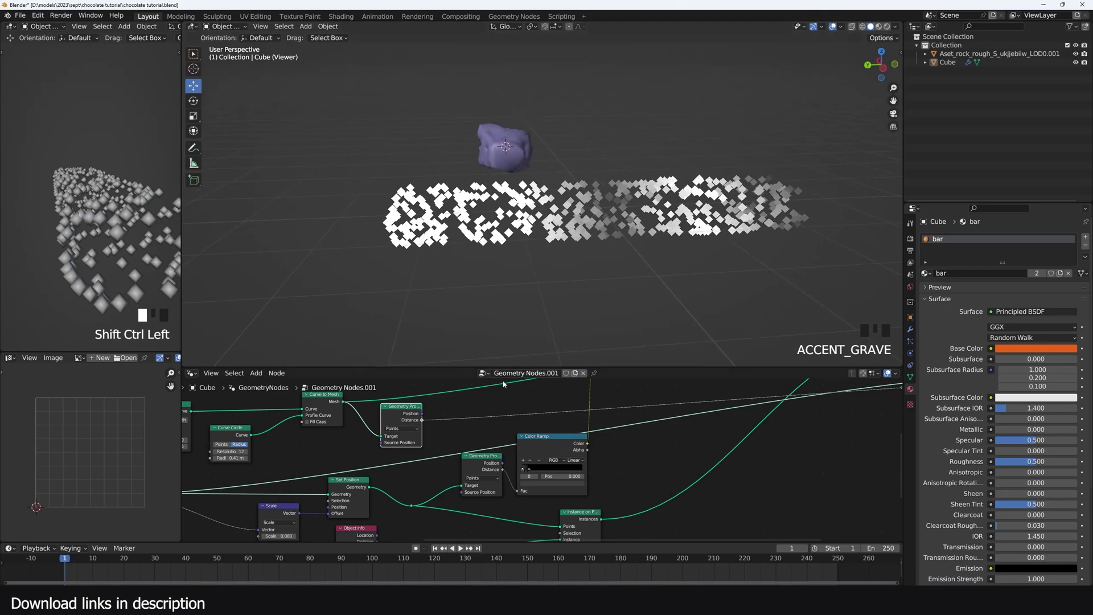
pyautogui.scroll(2, 424, 484)
# Step: Set Trim Curve's End factor to 0.625
pyautogui.moveTo(424, 484); pyautogui.dragTo(526, 475, button='middle')
pyautogui.moveTo(238, 428); pyautogui.dragTo(302, 428)
pyautogui.moveTo(626, 398); pyautogui.dragTo(634, 444, button='middle')
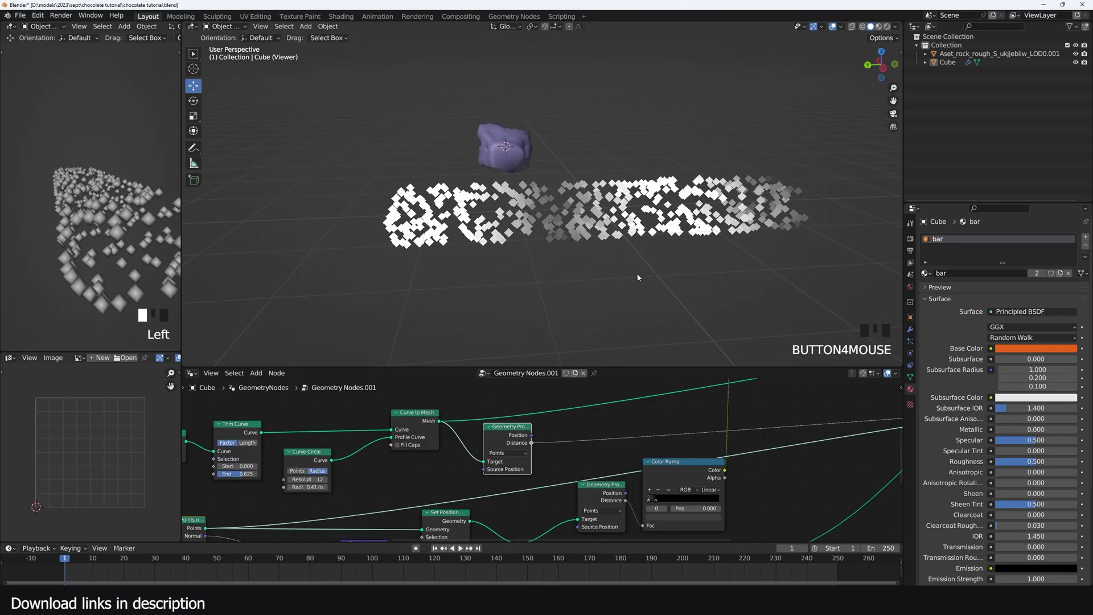
# Step: Preview the Curve to Mesh tube and show its wireframe to inspect the segments along its length
pyautogui.scroll(2, 682, 205)
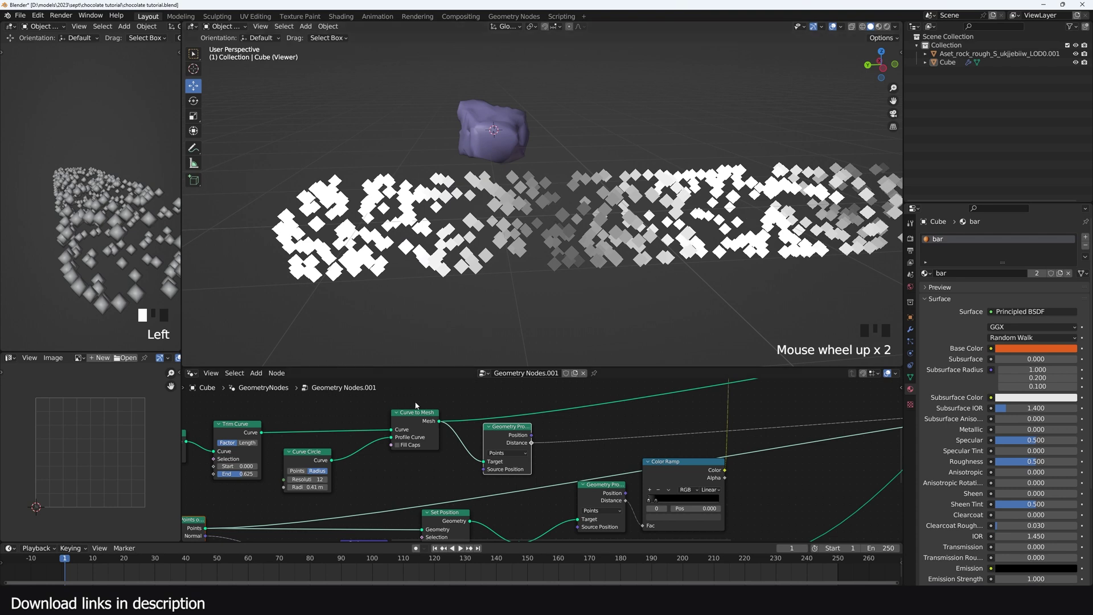
pyautogui.keyDown('ctrl'); pyautogui.keyDown('shift'); pyautogui.click(427, 421); pyautogui.keyUp('shift'); pyautogui.keyUp('ctrl')
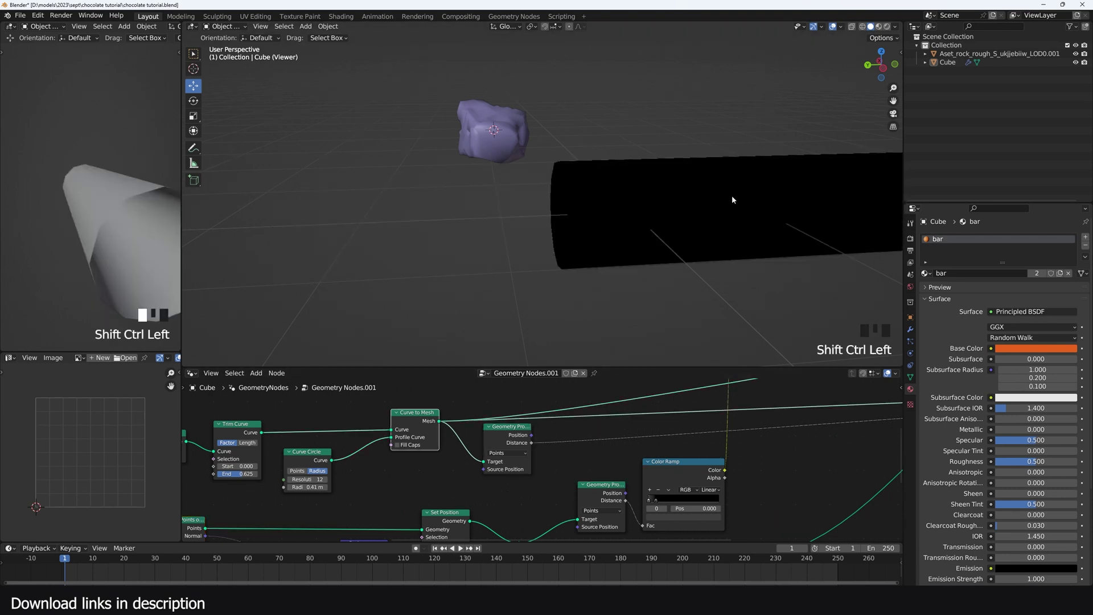
pyautogui.press('q')
pyautogui.moveTo(733, 194); pyautogui.dragTo(620, 249, button='middle')
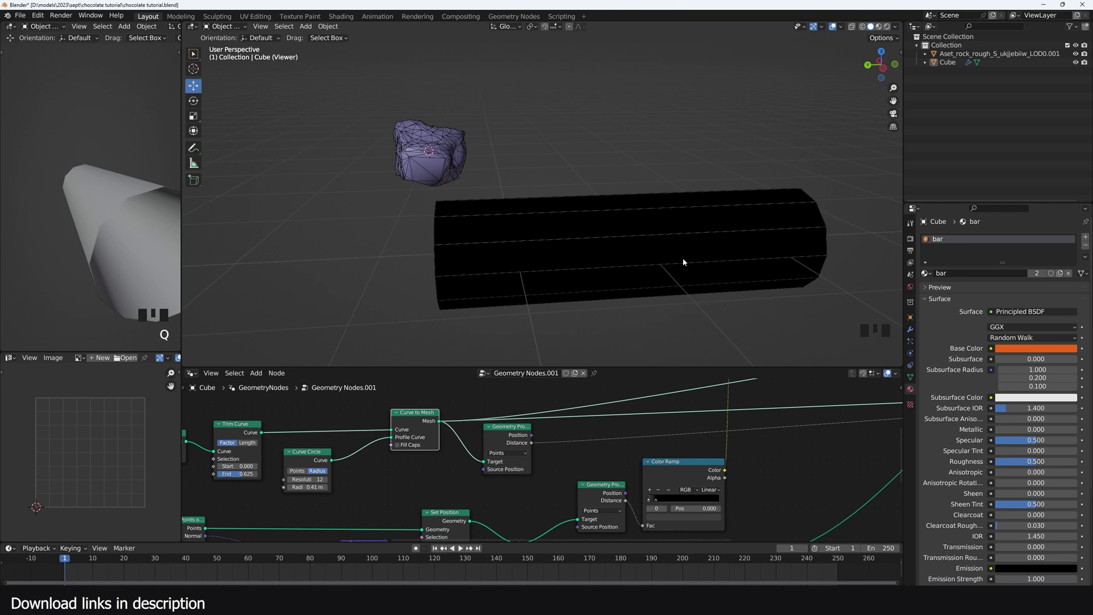
# Step: Insert a Resample Curve node between Mesh to Curve and Trim Curve, making room for it and setting its count to 23
pyautogui.moveTo(188, 470); pyautogui.dragTo(330, 447, button='middle')
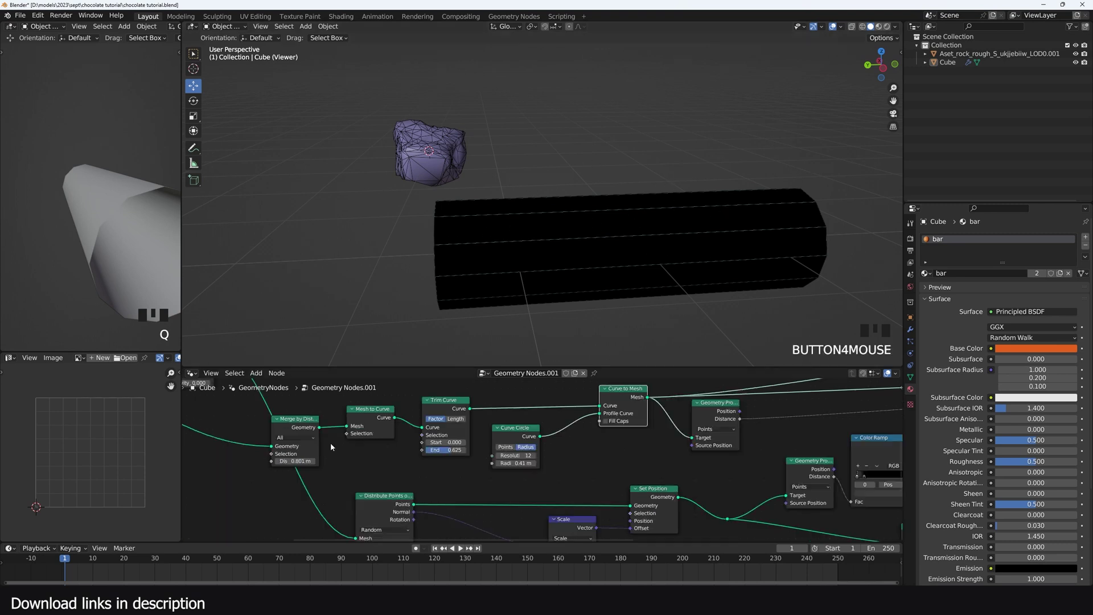
pyautogui.moveTo(458, 400); pyautogui.dragTo(621, 423, button='middle')
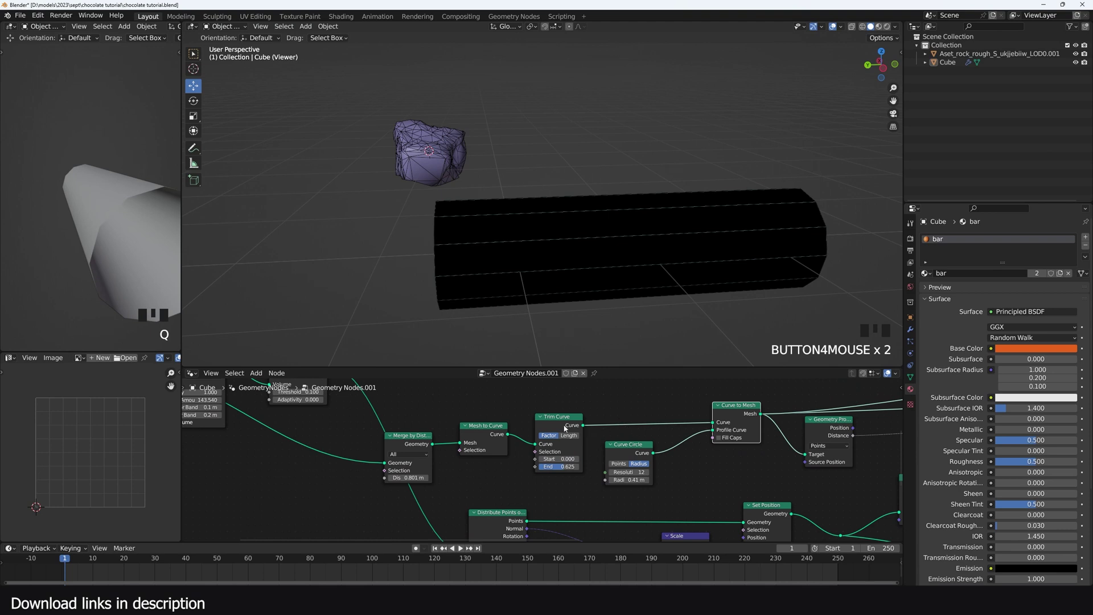
pyautogui.moveTo(563, 426); pyautogui.dragTo(656, 447)
pyautogui.click(594, 409)
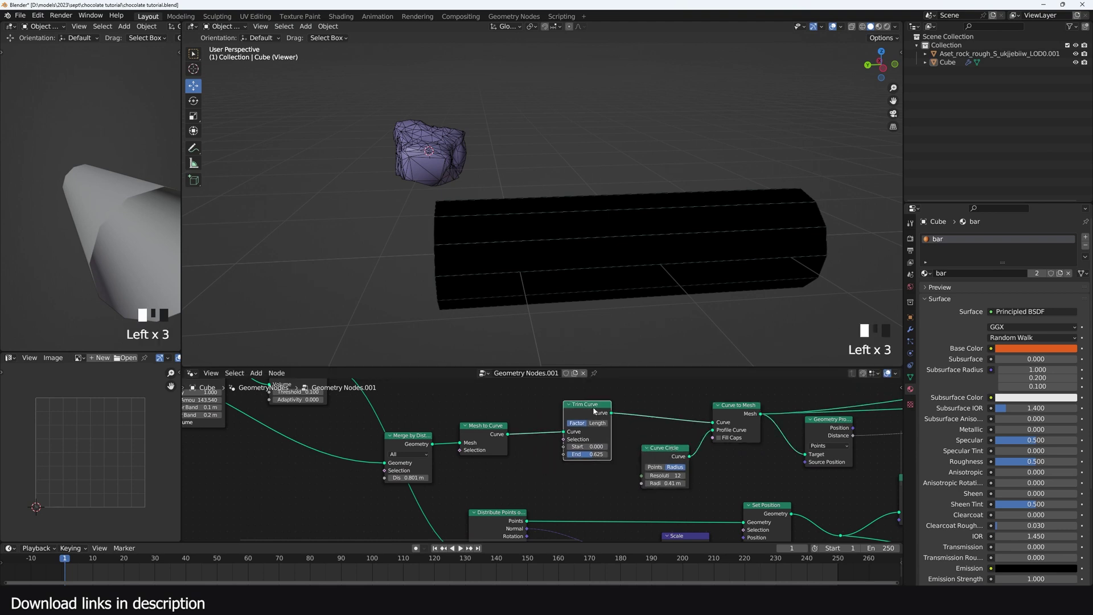
pyautogui.moveTo(594, 410); pyautogui.dragTo(623, 409)
pyautogui.hotkey('shift', 'a')
pyautogui.click(546, 406)
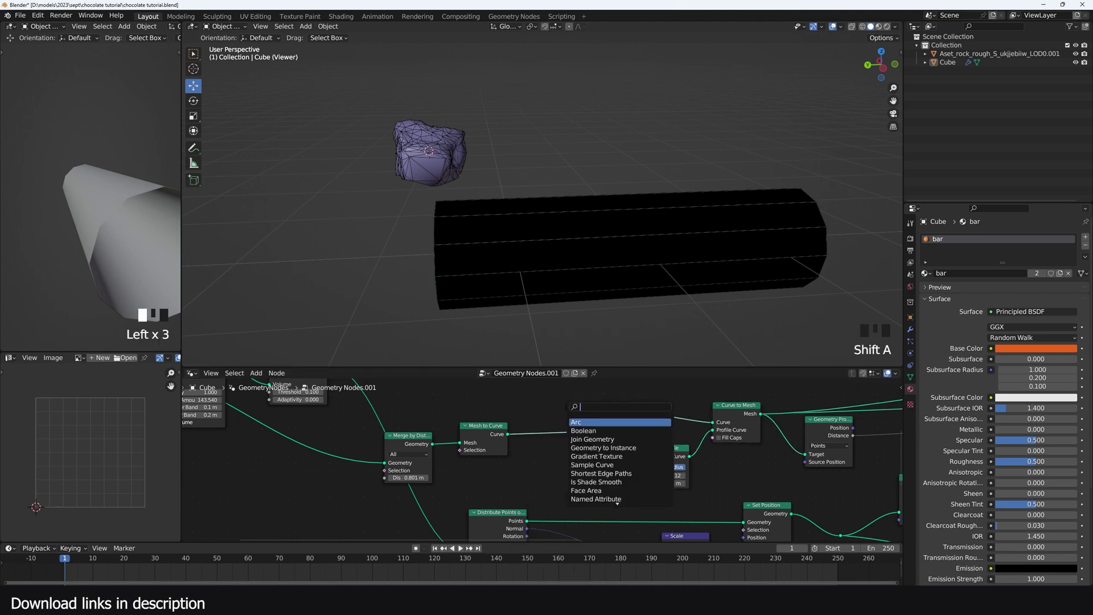
pyautogui.write('resa')
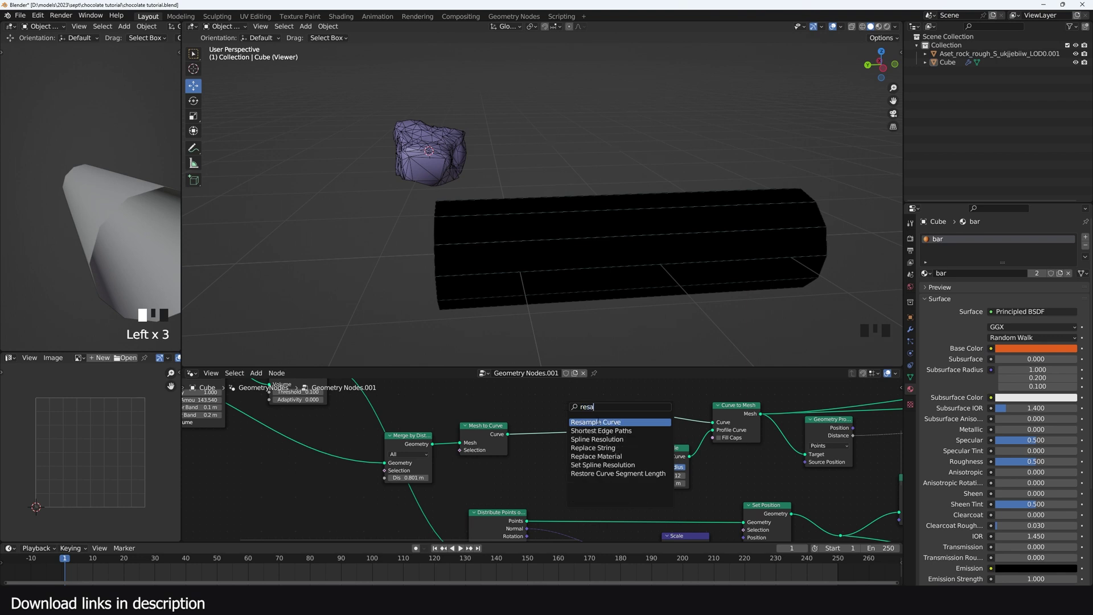
pyautogui.click(599, 422)
pyautogui.click(556, 443)
pyautogui.moveTo(570, 463); pyautogui.dragTo(604, 464)
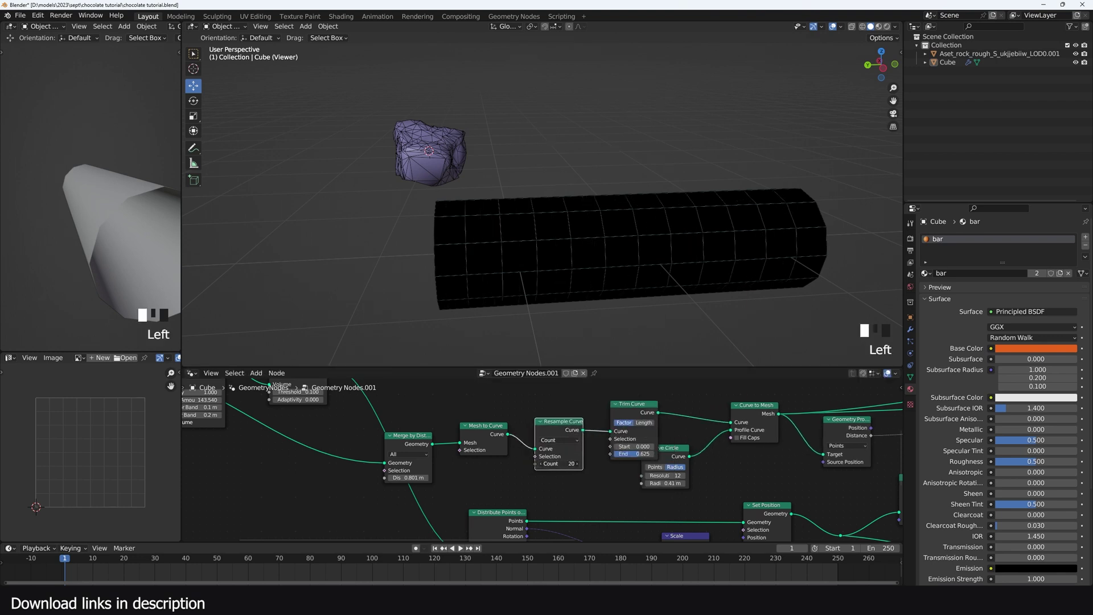
# Step: Visualise the trimmed curve's Geometry Proximity Distance on the points from Distribute Points on Faces
pyautogui.scroll(-5, 733, 458)
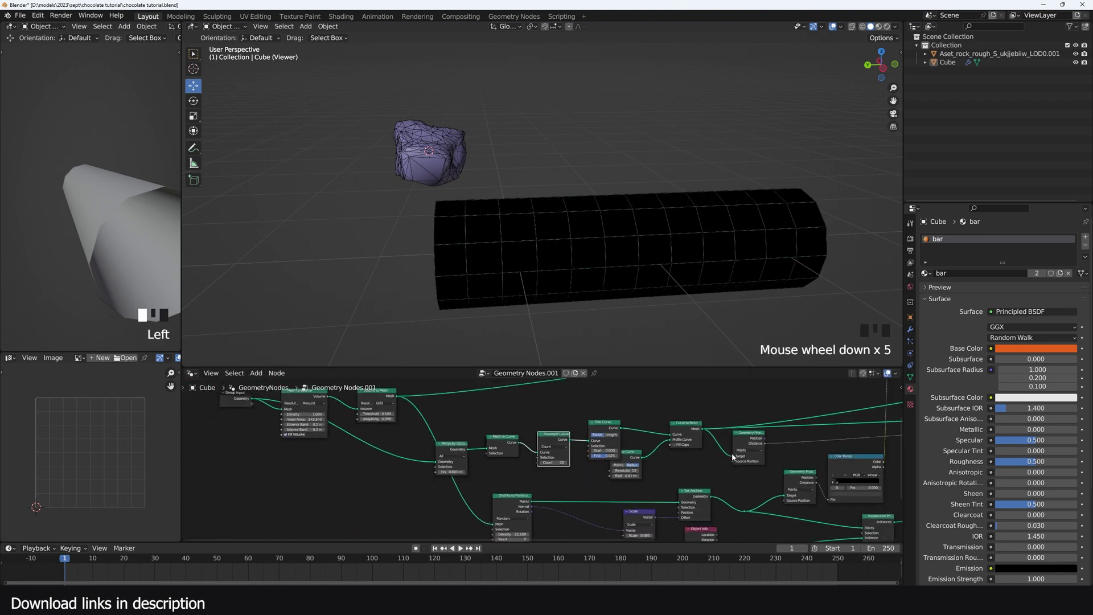
pyautogui.moveTo(733, 458); pyautogui.dragTo(605, 446, button='middle')
pyautogui.keyDown('ctrl'); pyautogui.keyDown('shift'); pyautogui.click(621, 445); pyautogui.keyUp('shift'); pyautogui.keyUp('ctrl')
pyautogui.keyDown('ctrl'); pyautogui.keyDown('shift'); pyautogui.click(605, 445); pyautogui.keyUp('shift'); pyautogui.keyUp('ctrl')
pyautogui.moveTo(729, 510); pyautogui.dragTo(688, 494, button='middle')
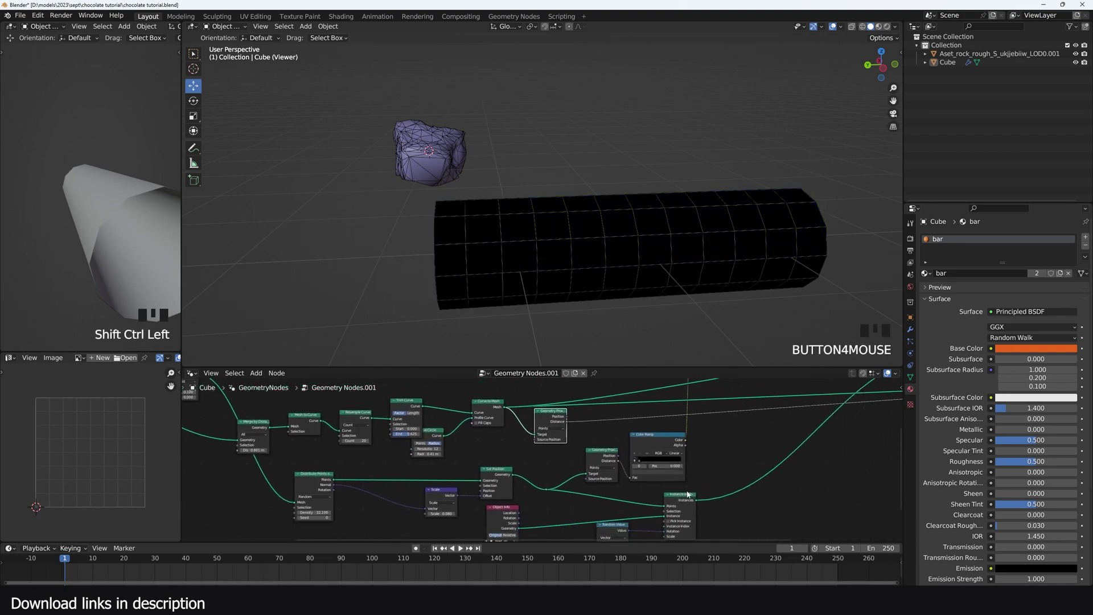
pyautogui.keyDown('ctrl'); pyautogui.keyDown('shift'); pyautogui.click(327, 482); pyautogui.keyUp('shift'); pyautogui.keyUp('ctrl')
pyautogui.moveTo(472, 429); pyautogui.dragTo(514, 445, button='middle')
pyautogui.scroll(-2, 501, 337)
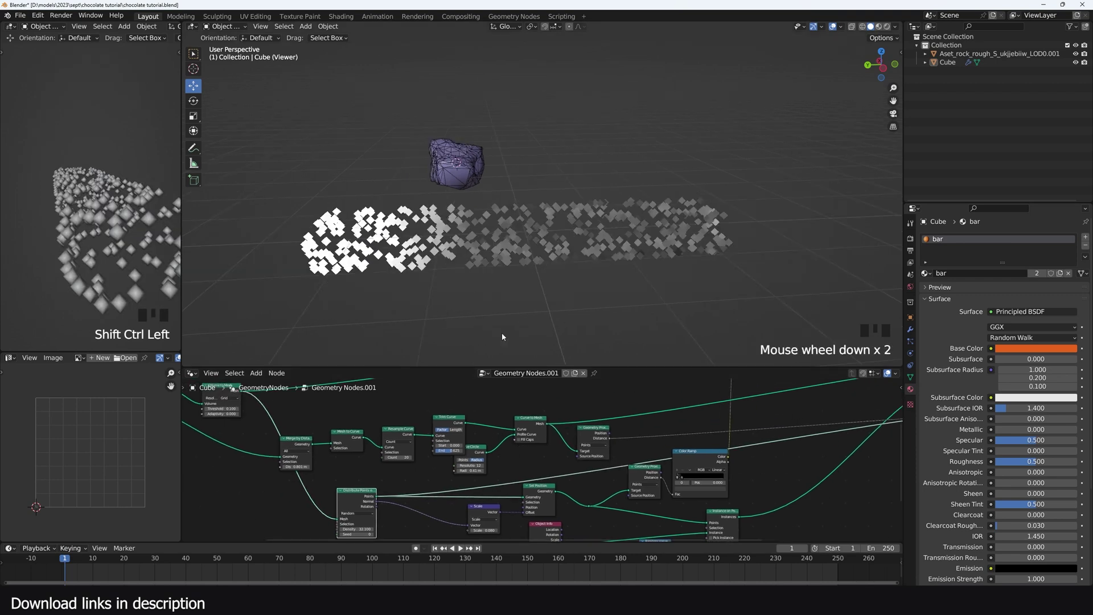
# Step: Insert a Color Ramp after the trimmed curve's proximity Distance, set its black stop to 0.377, and lower Trim Curve's End factor
pyautogui.scroll(4, 369, 479)
pyautogui.moveTo(409, 450)
pyautogui.mouseDown()
pyautogui.moveTo(394, 450)
pyautogui.moveTo(413, 450)
pyautogui.mouseUp()
pyautogui.moveTo(747, 404); pyautogui.dragTo(671, 425, button='middle')
pyautogui.hotkey('shift', 'a')
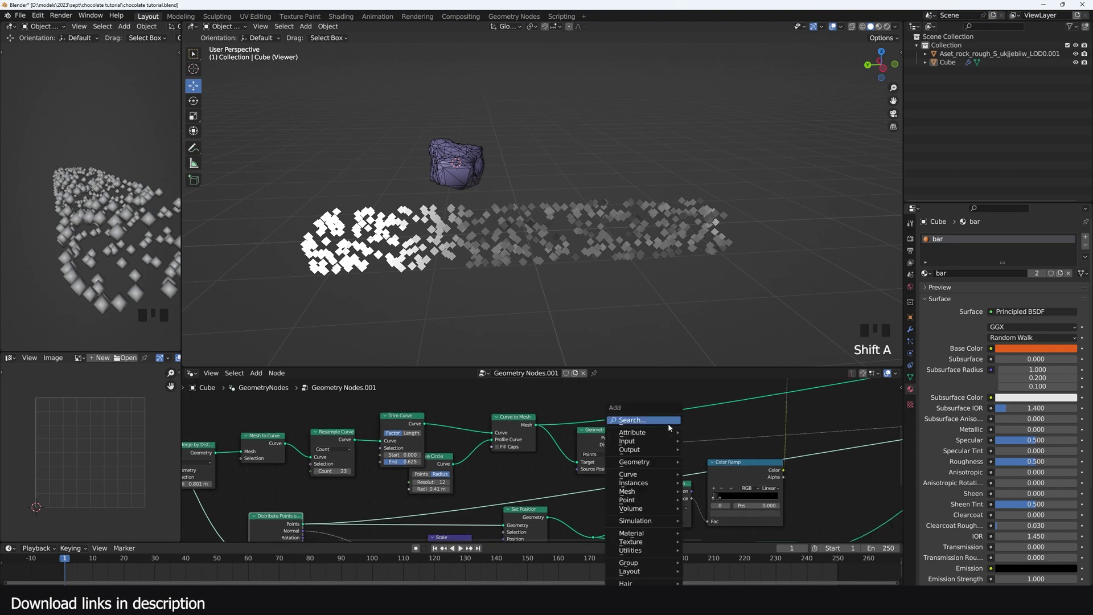
pyautogui.write('ramp')
pyautogui.press('Return')
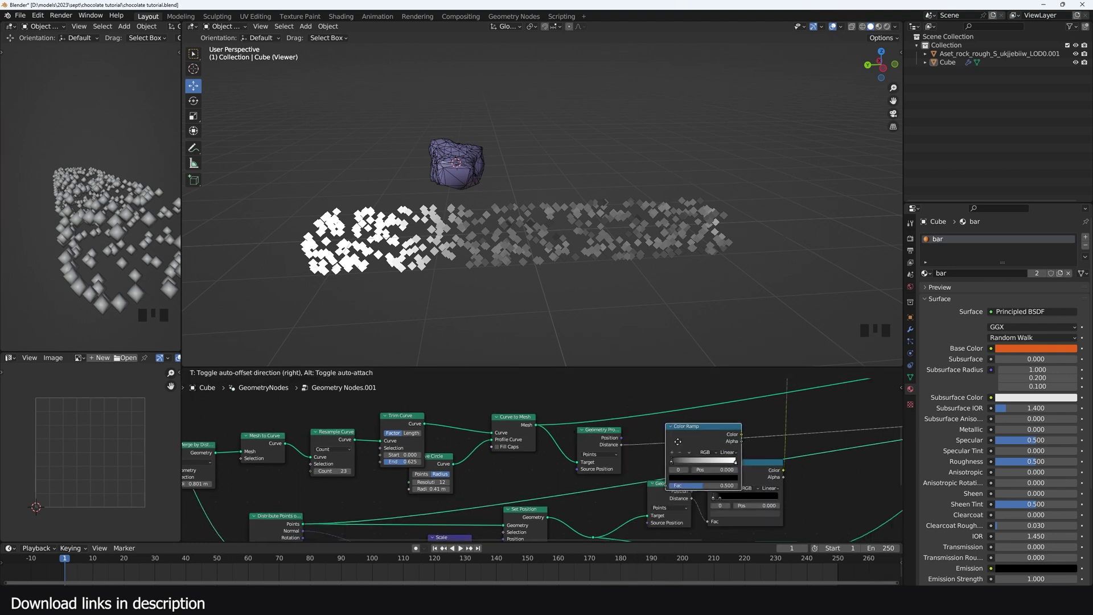
pyautogui.click(658, 429)
pyautogui.moveTo(656, 465); pyautogui.dragTo(669, 467)
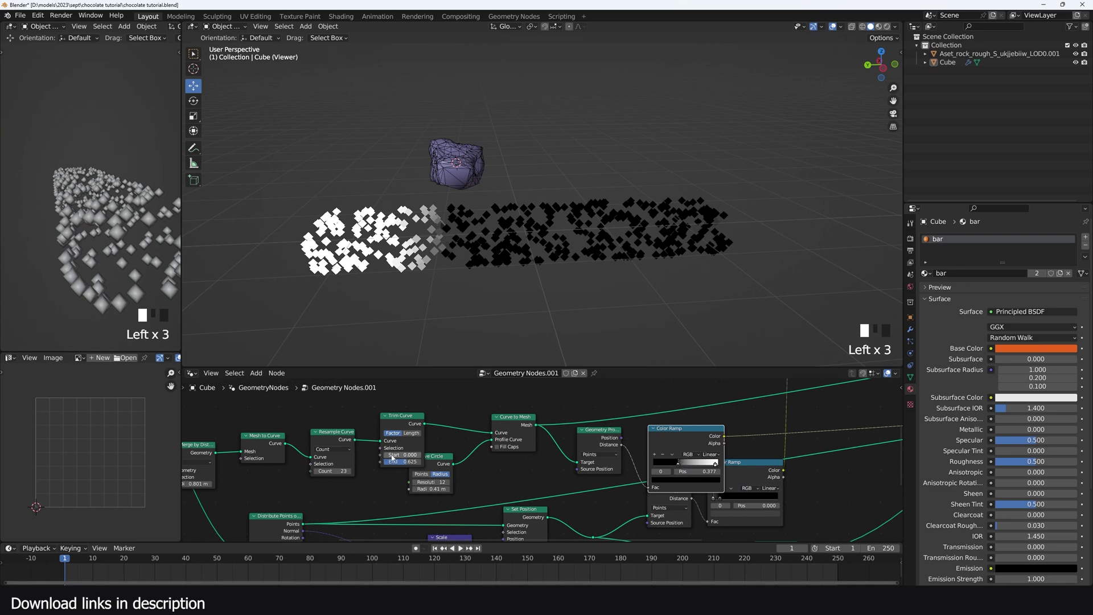
pyautogui.moveTo(393, 462); pyautogui.dragTo(364, 462)
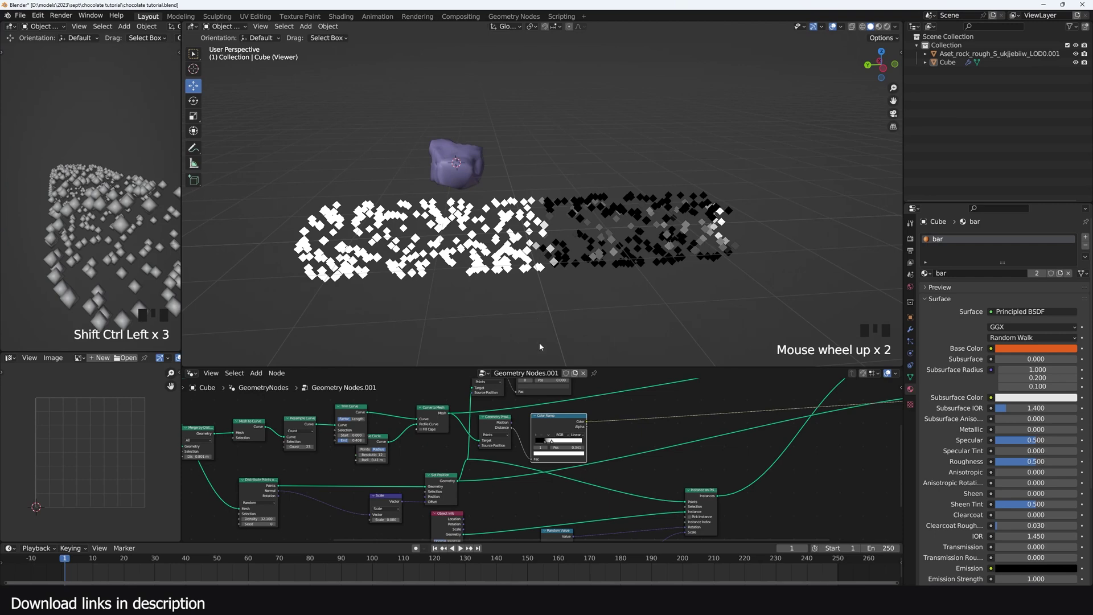
# Step: Preview the Instance on Points output and move that node away from its inputs to make room
pyautogui.moveTo(641, 470); pyautogui.dragTo(618, 485, button='middle')
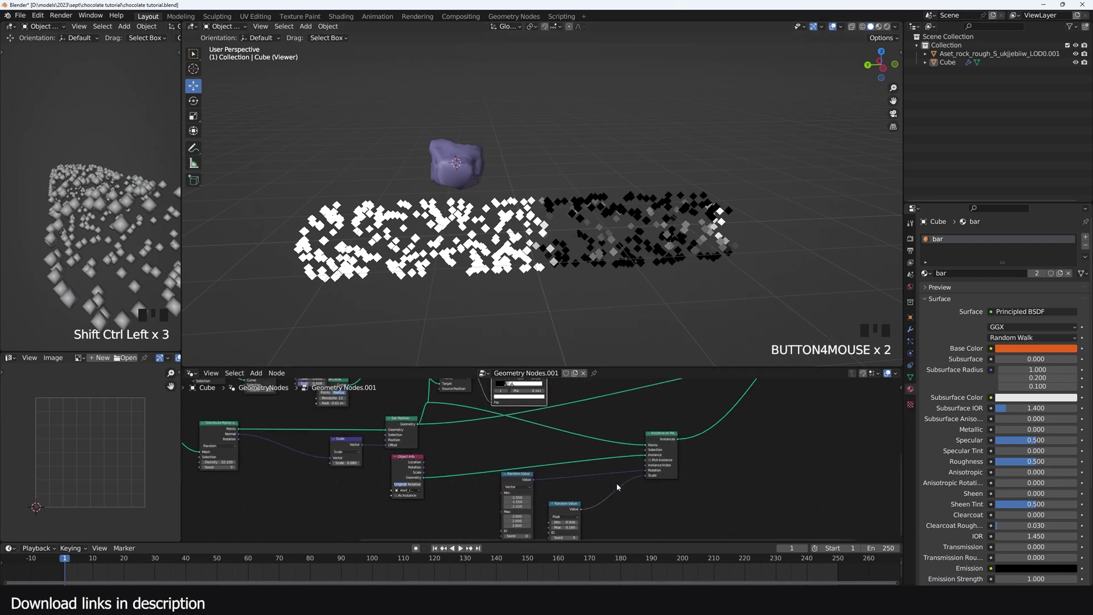
pyautogui.keyDown('ctrl'); pyautogui.keyDown('shift'); pyautogui.click(658, 442); pyautogui.keyUp('shift'); pyautogui.keyUp('ctrl')
pyautogui.scroll(3, 562, 474)
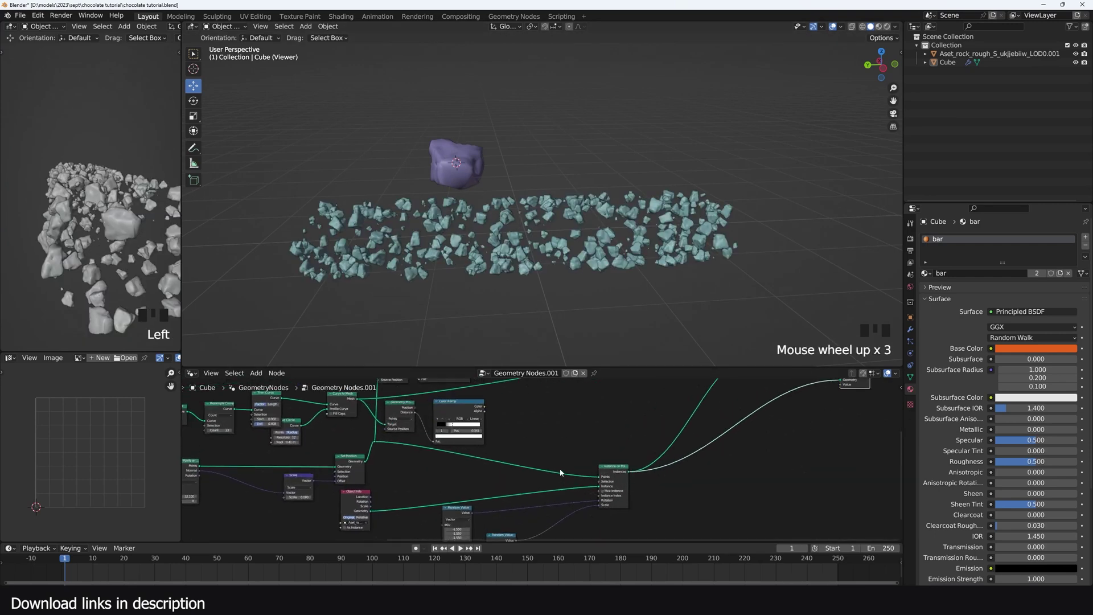
pyautogui.moveTo(562, 474); pyautogui.dragTo(593, 458, button='middle')
pyautogui.click(593, 484)
pyautogui.moveTo(644, 455); pyautogui.dragTo(663, 435)
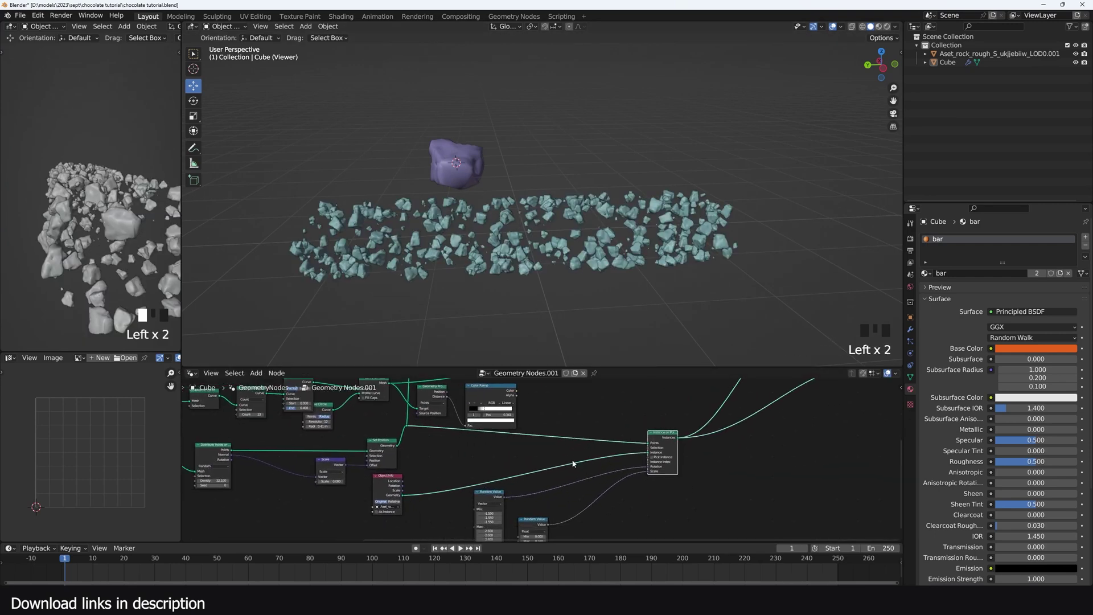
# Step: Duplicate the vector Scale node between Random Value and Instance on Points' Scale, and drive its Scale factor with the new Color Ramp
pyautogui.click(336, 468)
pyautogui.hotkey('shift', 'd')
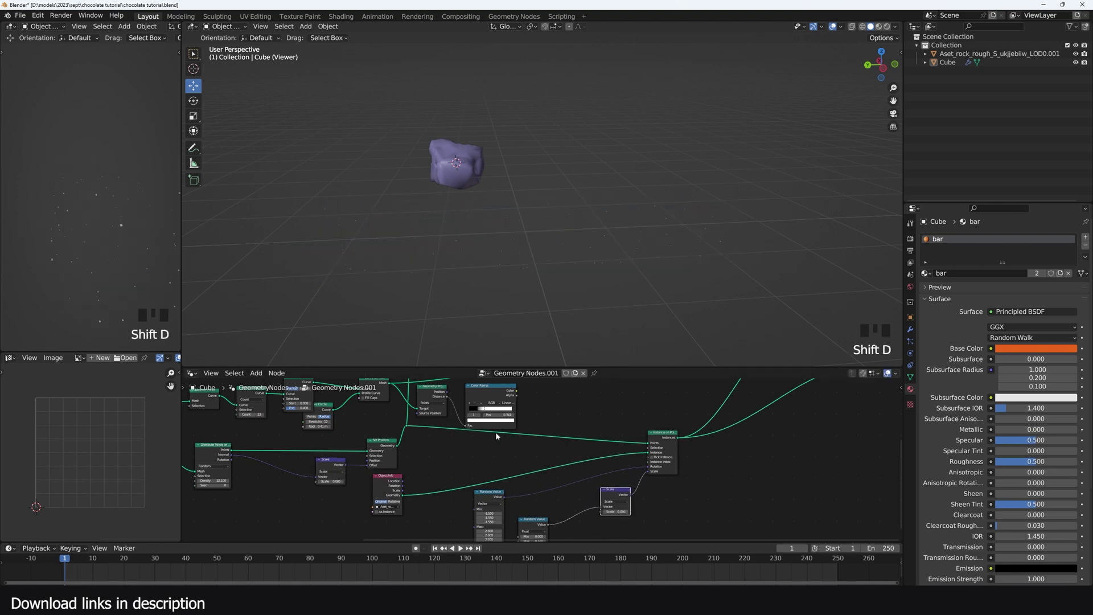
pyautogui.moveTo(516, 391); pyautogui.dragTo(604, 513)
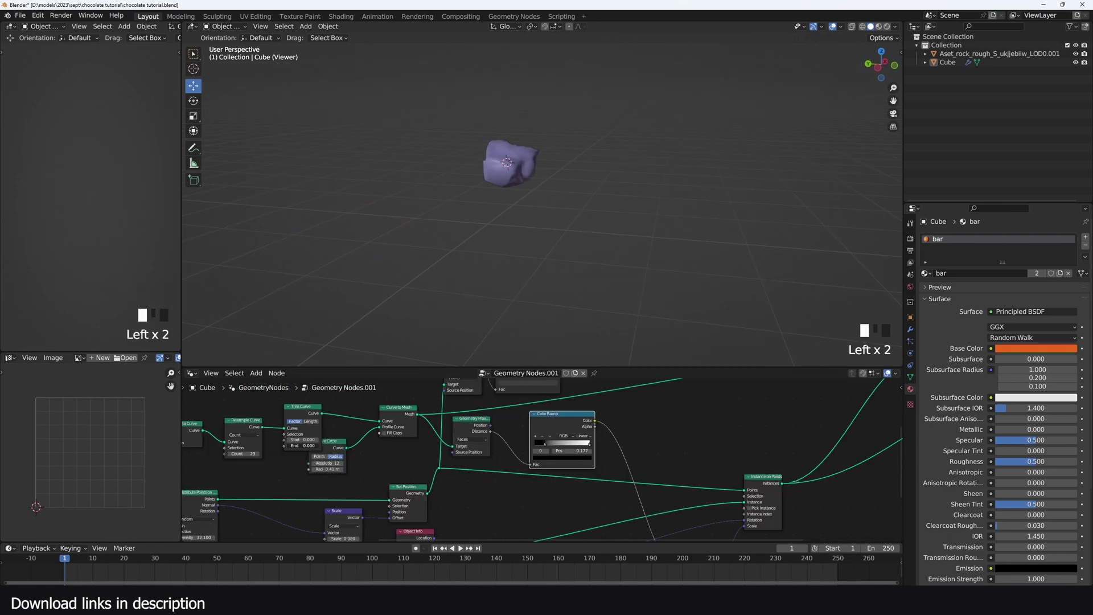
# Step: Insert a Map Range node after the Color Ramp with To Min 1 and To Max 0, testing it with Trim Curve's End factor
pyautogui.moveTo(307, 445)
pyautogui.mouseDown()
pyautogui.moveTo(325, 446)
pyautogui.moveTo(304, 445)
pyautogui.mouseUp()
pyautogui.moveTo(585, 456); pyautogui.dragTo(565, 458, button='middle')
pyautogui.hotkey('shift', 'a')
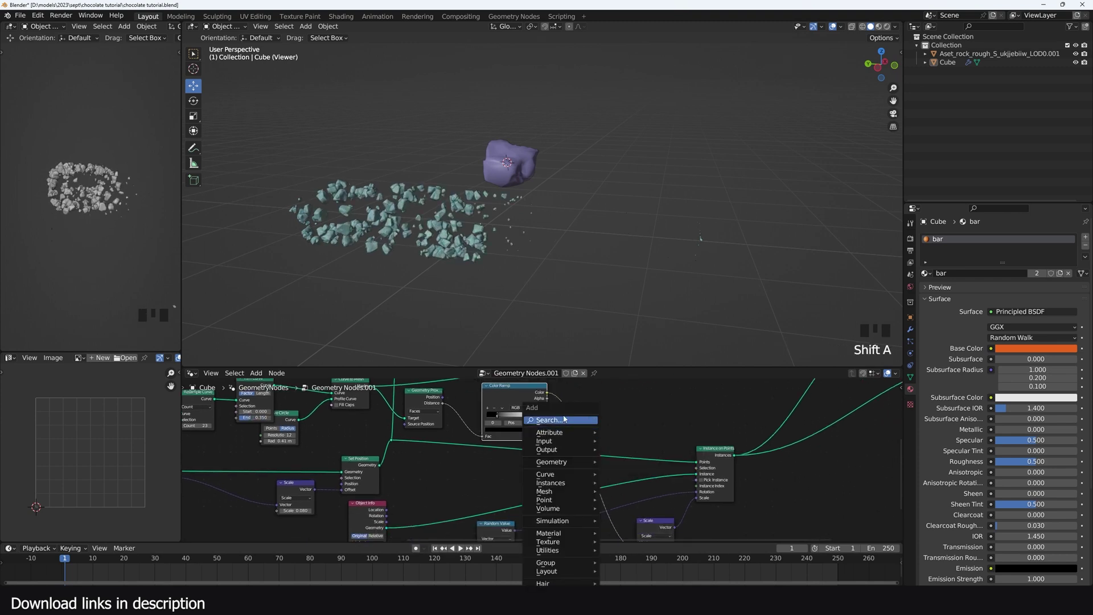
pyautogui.click(564, 418)
pyautogui.write('map')
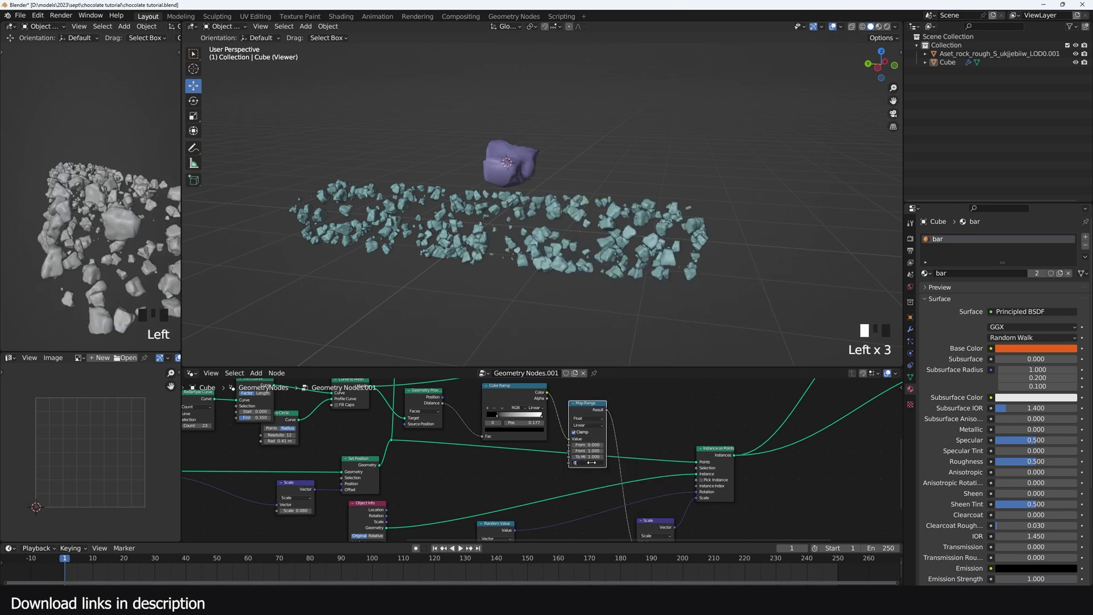
pyautogui.write('0')
pyautogui.press('Return')
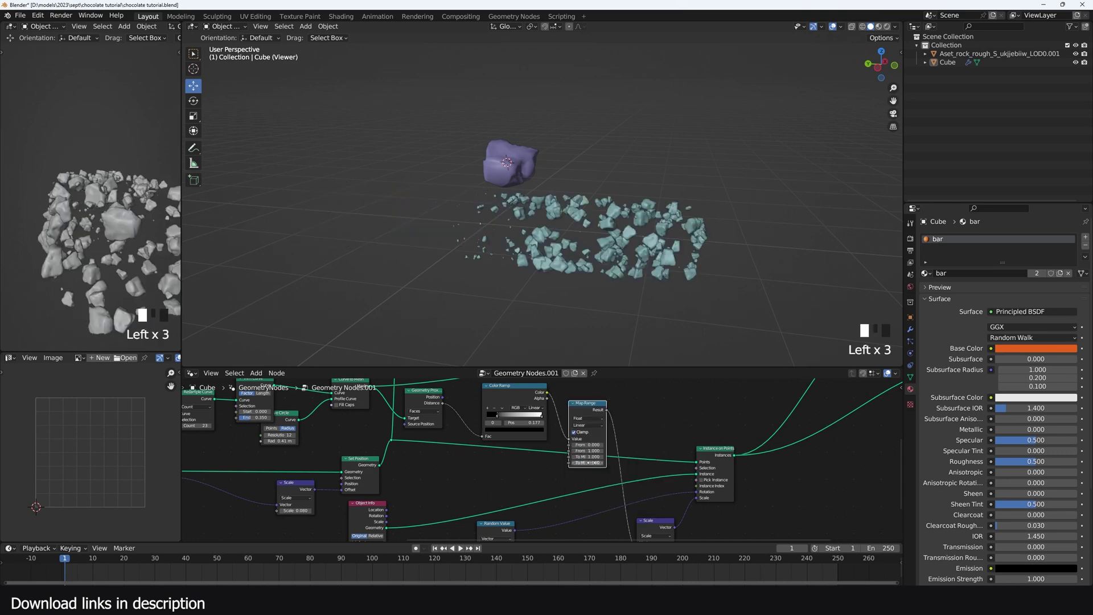
pyautogui.moveTo(246, 421)
pyautogui.mouseDown()
pyautogui.moveTo(273, 420)
pyautogui.moveTo(227, 420)
pyautogui.moveTo(264, 419)
pyautogui.mouseUp()
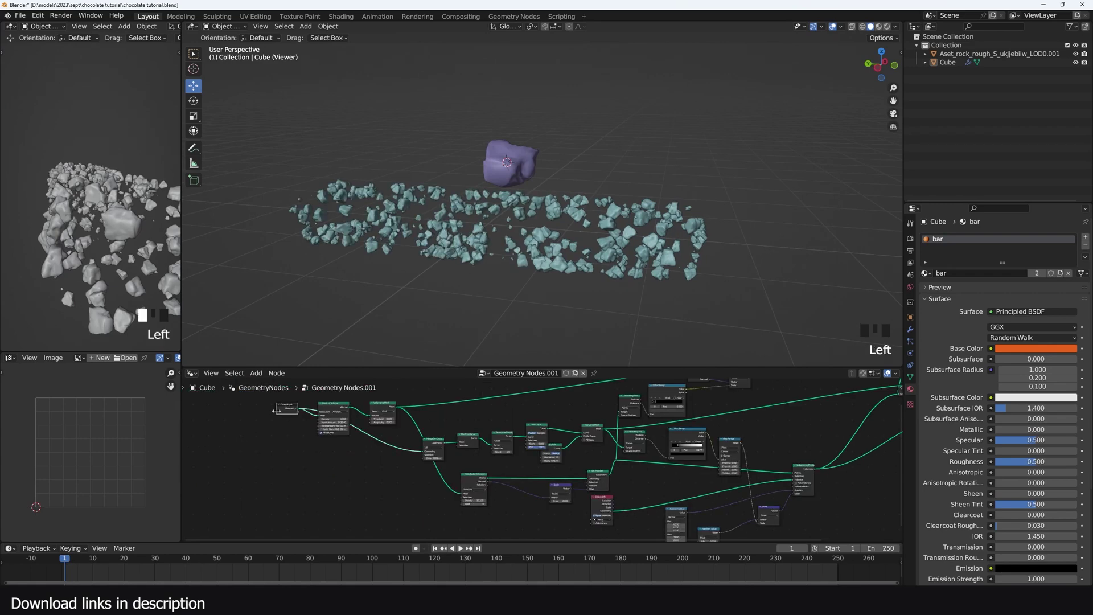
# Step: Expose Trim Curve's End factor through a duplicated Group Input node and set the modifier's End value to 0.767
pyautogui.click(285, 407)
pyautogui.hotkey('shift', 'd')
pyautogui.click(407, 485)
pyautogui.scroll(5, 511, 480)
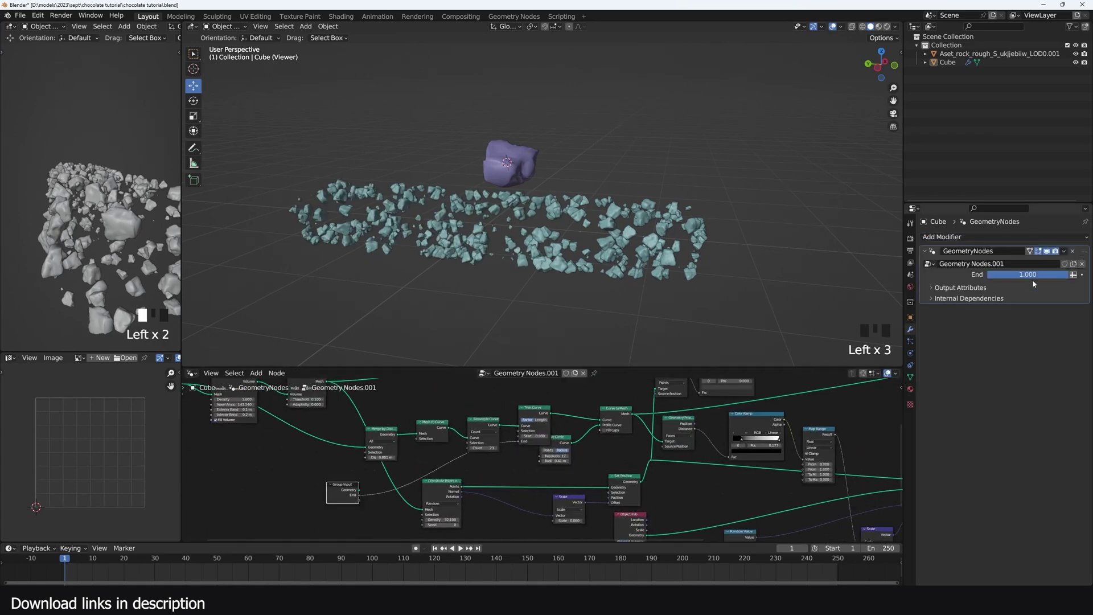
pyautogui.moveTo(1035, 275); pyautogui.dragTo(990, 275)
pyautogui.moveTo(990, 275); pyautogui.dragTo(980, 275)
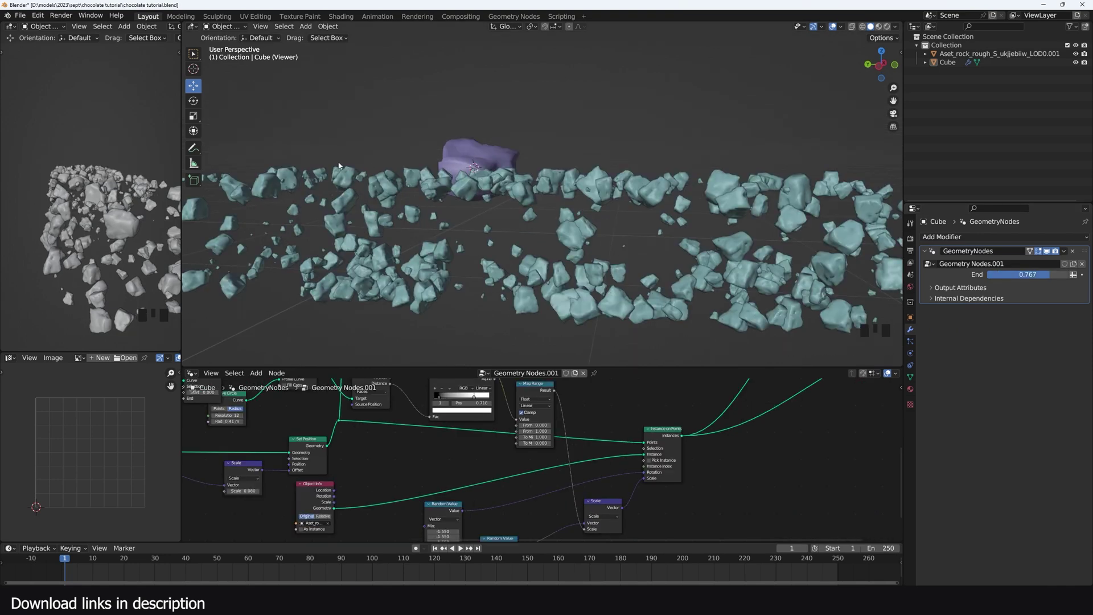
# Step: Move Instance on Points and the Scale node feeding its instance scale farther along the tree to tidy the layout
pyautogui.moveTo(571, 434); pyautogui.dragTo(685, 432)
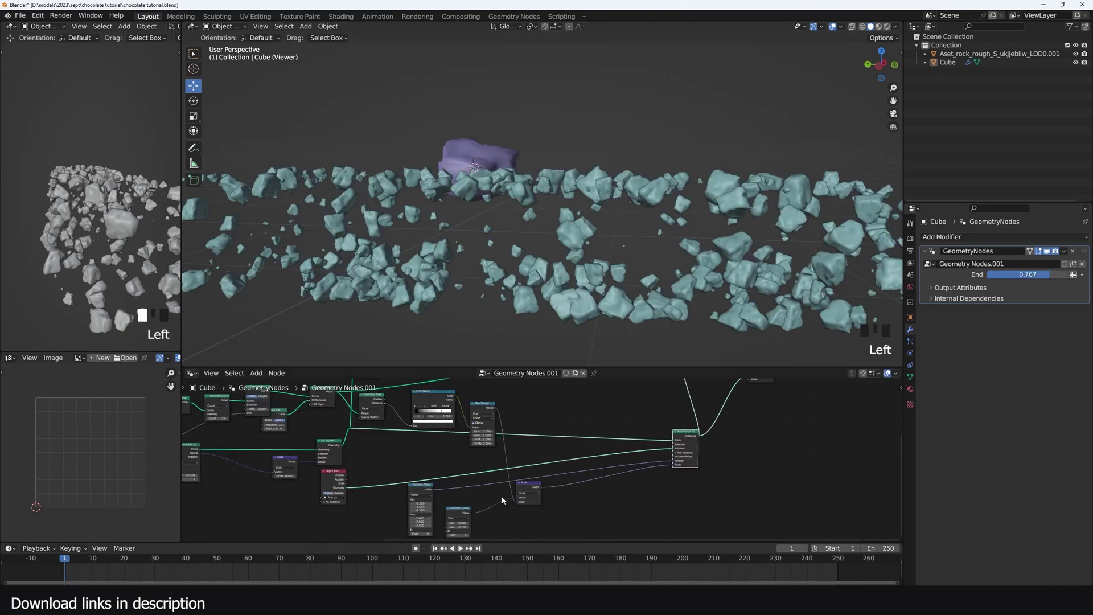
pyautogui.moveTo(528, 483); pyautogui.dragTo(612, 507)
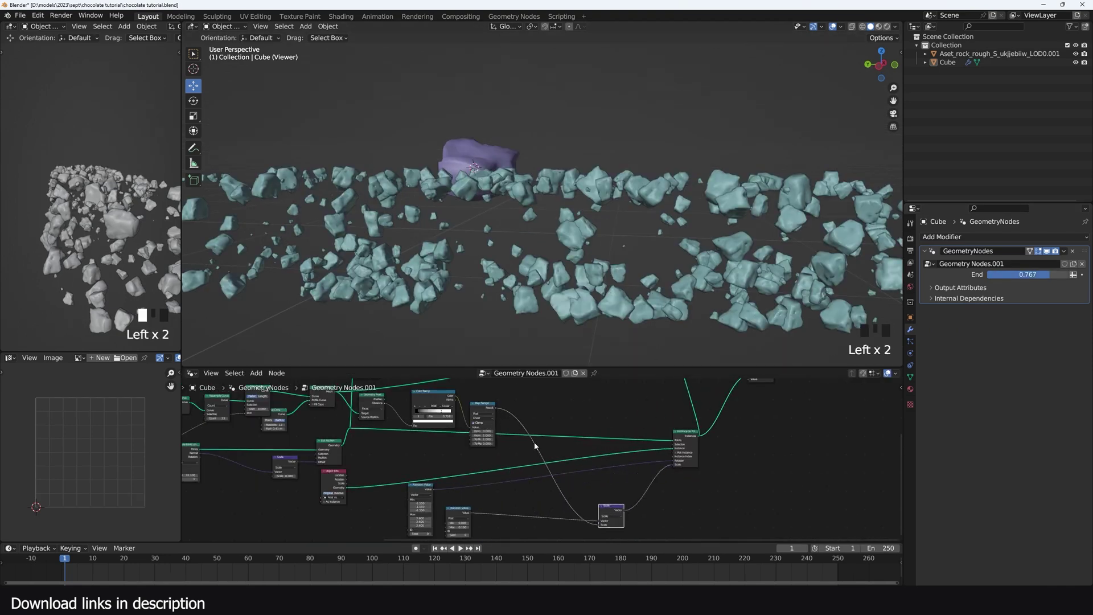
pyautogui.scroll(1, 537, 448)
pyautogui.moveTo(466, 460); pyautogui.dragTo(587, 487, button='middle')
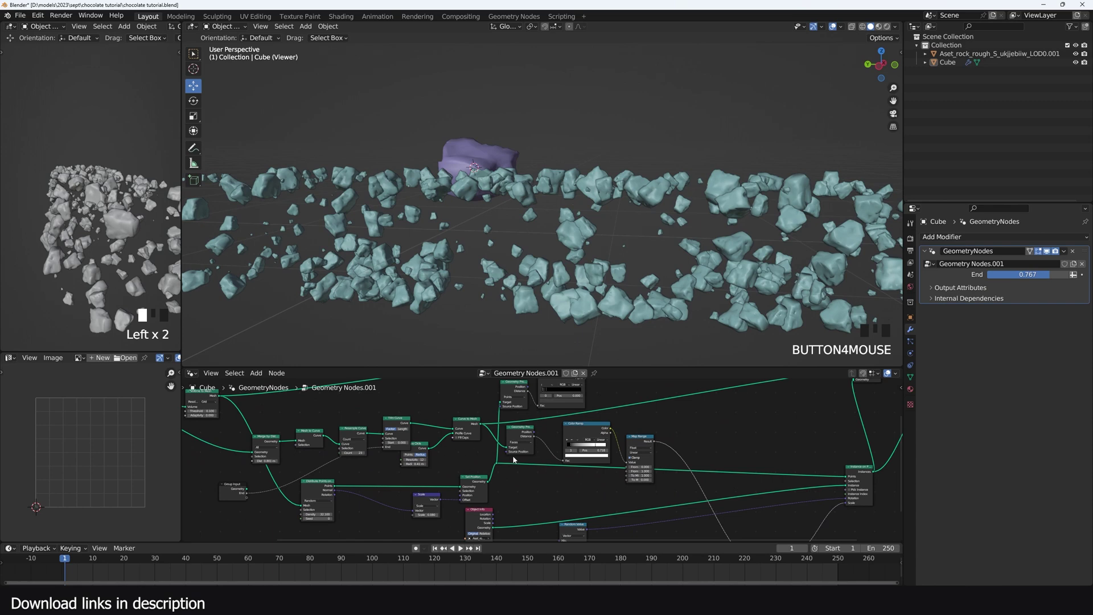
# Step: Reposition the Set Position node, its offset Scale node and Object Info closer to Instance on Points
pyautogui.moveTo(515, 460); pyautogui.dragTo(488, 453, button='middle')
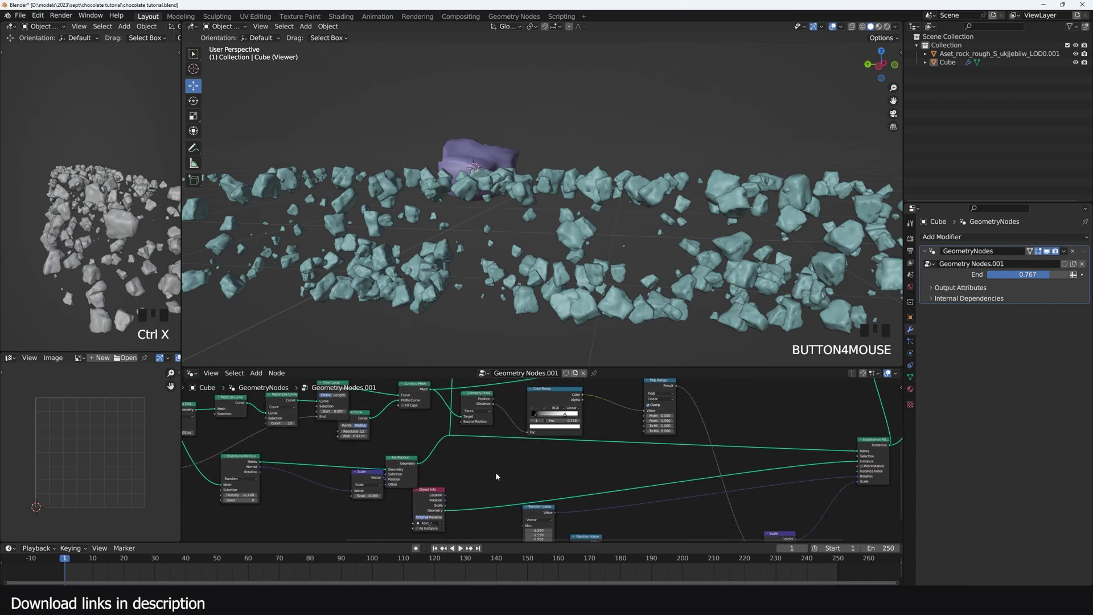
pyautogui.scroll(2, 497, 475)
pyautogui.scroll(-3, 497, 475)
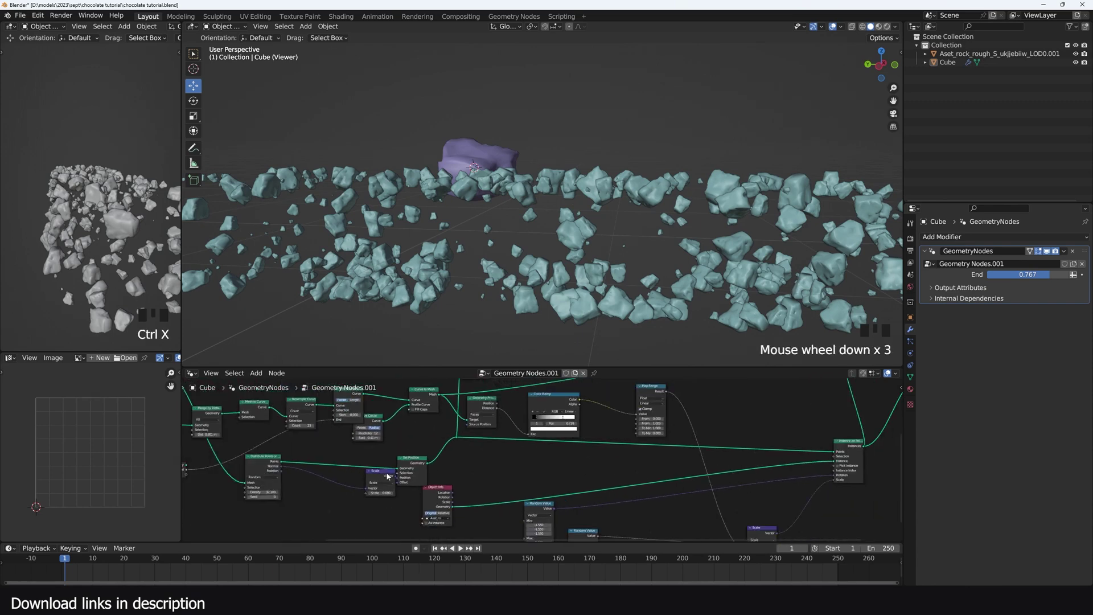
pyautogui.moveTo(387, 476)
pyautogui.mouseDown()
pyautogui.moveTo(360, 484)
pyautogui.moveTo(401, 495)
pyautogui.moveTo(361, 495)
pyautogui.moveTo(398, 496)
pyautogui.moveTo(385, 495)
pyautogui.mouseUp()
pyautogui.hotkey('ctrl', 'z')
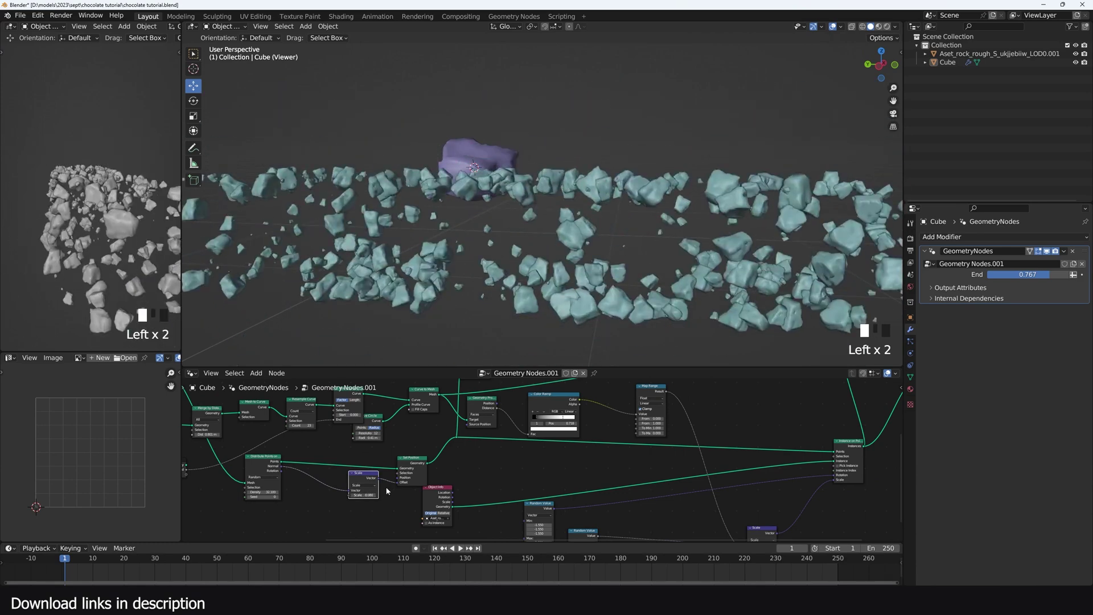
pyautogui.scroll(-4, 616, 422)
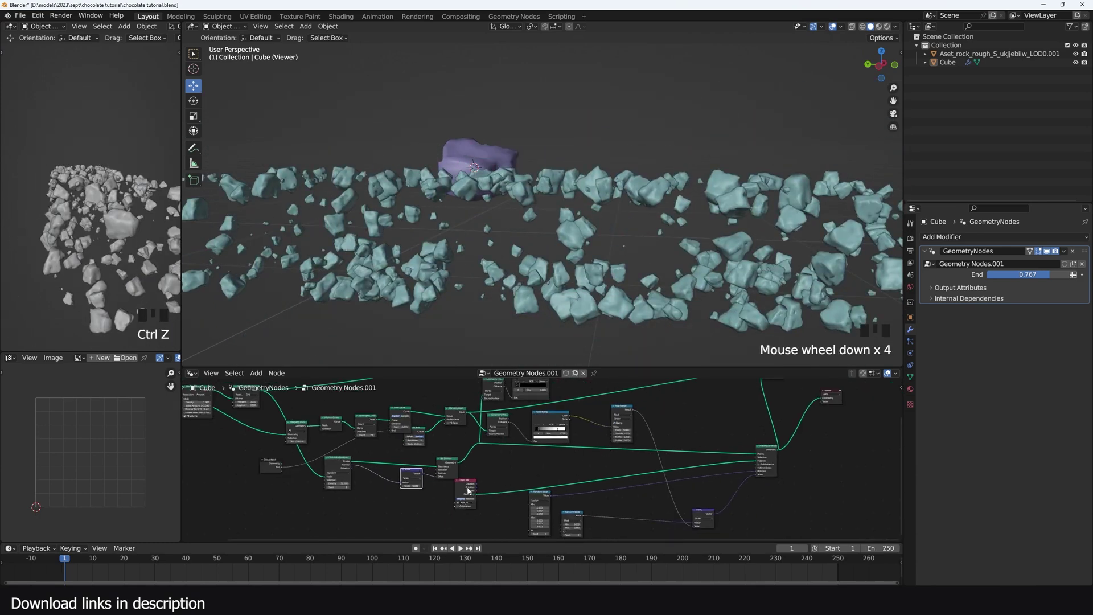
pyautogui.moveTo(467, 488); pyautogui.dragTo(540, 468)
pyautogui.moveTo(593, 486); pyautogui.dragTo(558, 442, button='middle')
pyautogui.moveTo(467, 431); pyautogui.dragTo(752, 460)
pyautogui.click(767, 465)
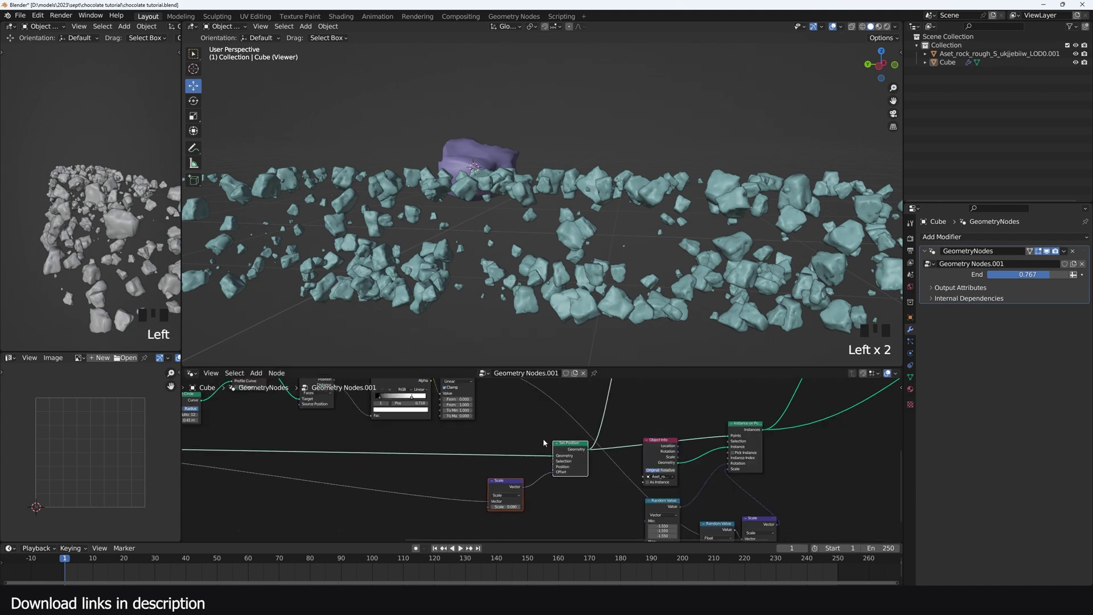
# Step: Try driving the Set Position offset's Scale node with the Map Range Result, testing the modifier's End at 0.290
pyautogui.click(544, 443)
pyautogui.moveTo(544, 443); pyautogui.dragTo(555, 466, button='middle')
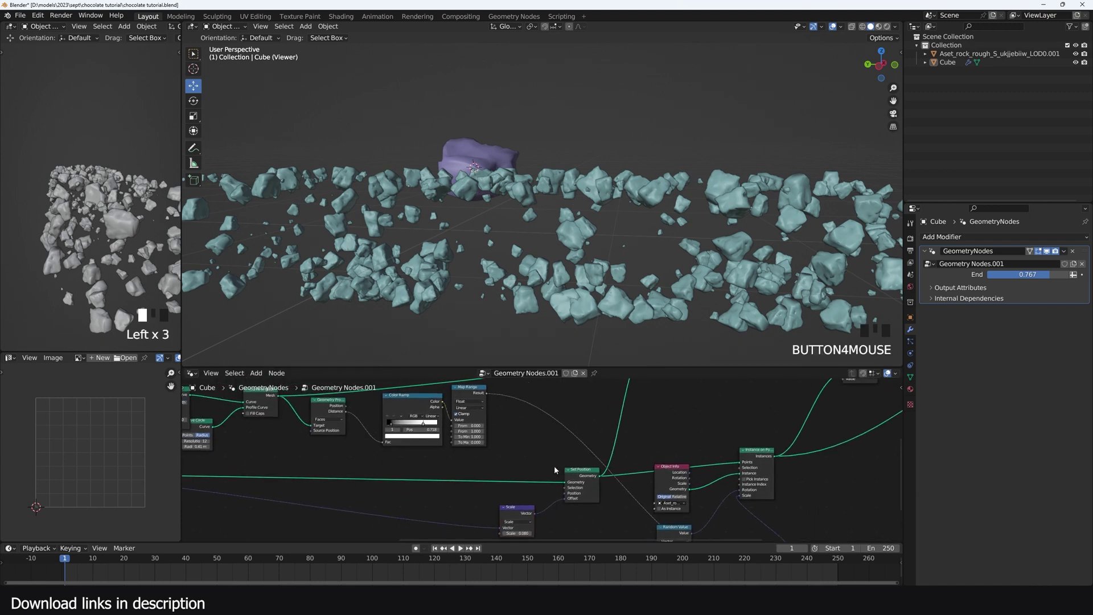
pyautogui.moveTo(491, 397); pyautogui.dragTo(500, 506)
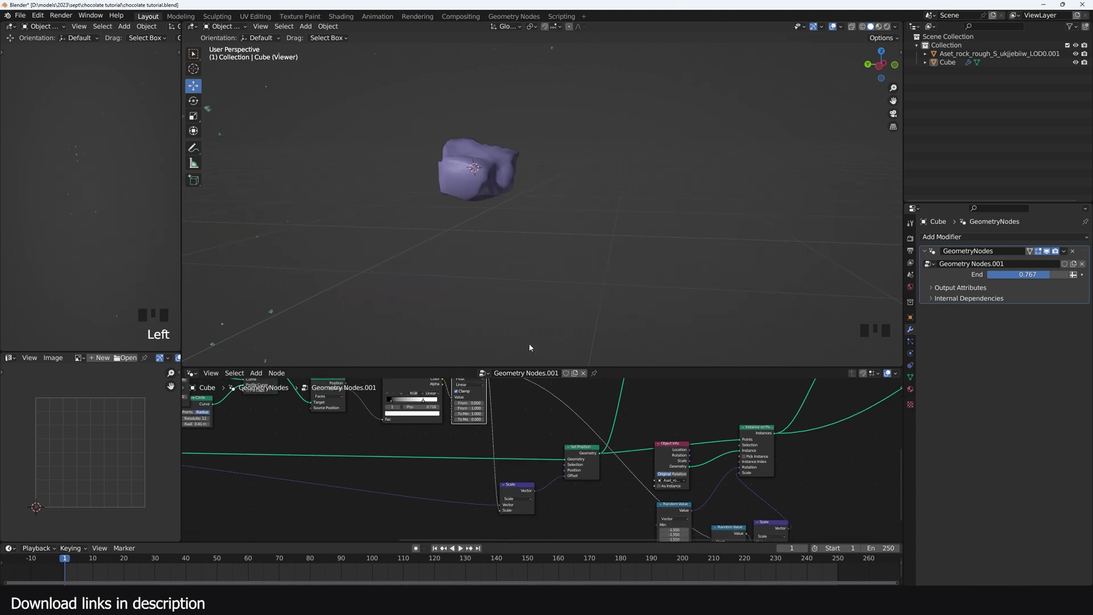
pyautogui.scroll(-4, 525, 251)
pyautogui.moveTo(529, 436); pyautogui.dragTo(551, 464, button='middle')
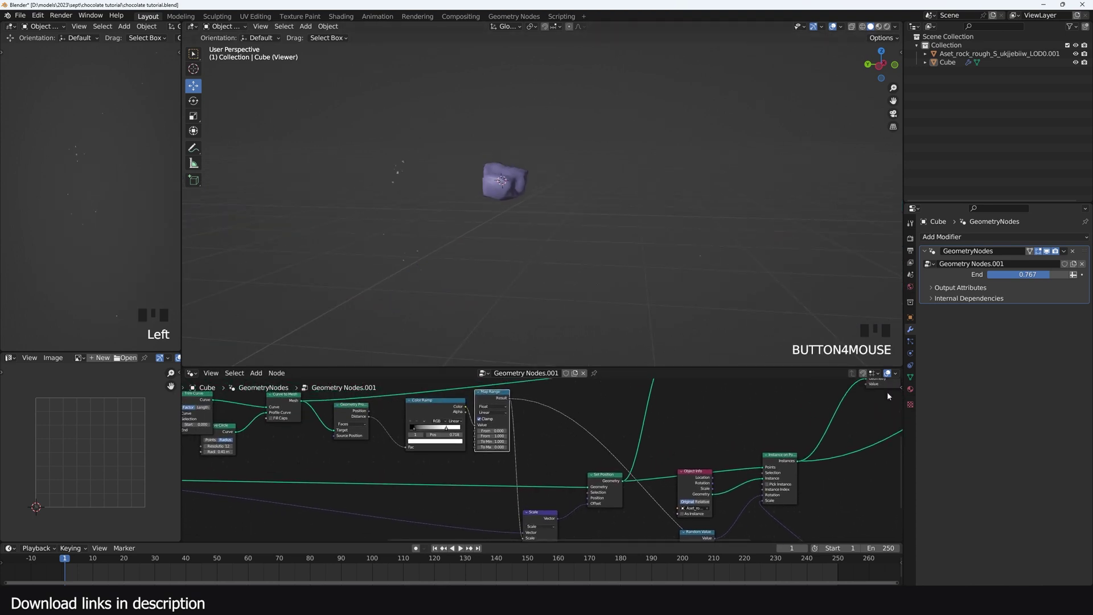
pyautogui.moveTo(1063, 275); pyautogui.dragTo(1011, 274)
pyautogui.moveTo(615, 445); pyautogui.dragTo(648, 401, button='middle')
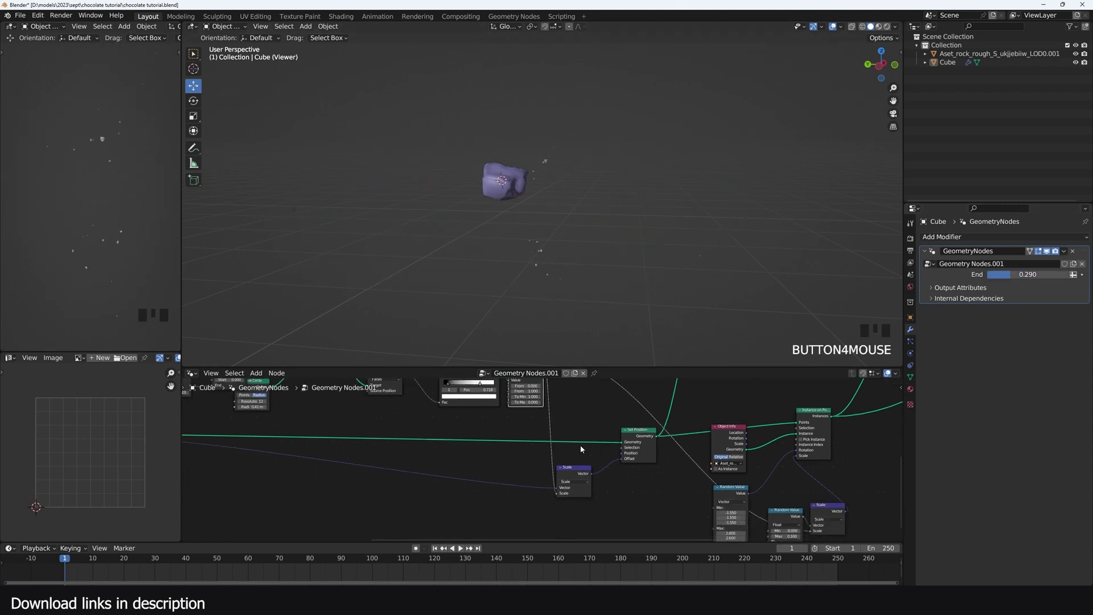
# Step: Reposition the offset's Scale node, drive its Scale with the Color Ramp's Color output, and set End to 0.275
pyautogui.moveTo(592, 475)
pyautogui.mouseDown()
pyautogui.moveTo(608, 469)
pyautogui.moveTo(592, 471)
pyautogui.mouseUp()
pyautogui.moveTo(578, 469); pyautogui.dragTo(602, 479)
pyautogui.scroll(-3, 548, 460)
pyautogui.moveTo(504, 424); pyautogui.dragTo(500, 437, button='middle')
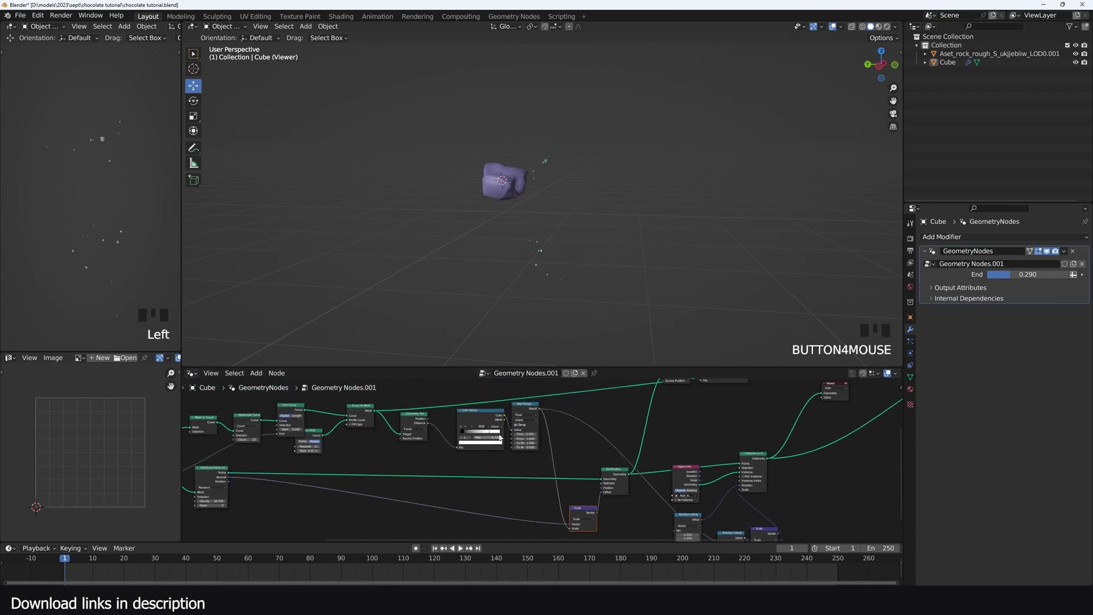
pyautogui.moveTo(504, 416); pyautogui.dragTo(569, 513)
pyautogui.moveTo(1019, 275)
pyautogui.mouseDown()
pyautogui.moveTo(994, 276)
pyautogui.moveTo(1053, 274)
pyautogui.moveTo(1005, 275)
pyautogui.mouseUp()
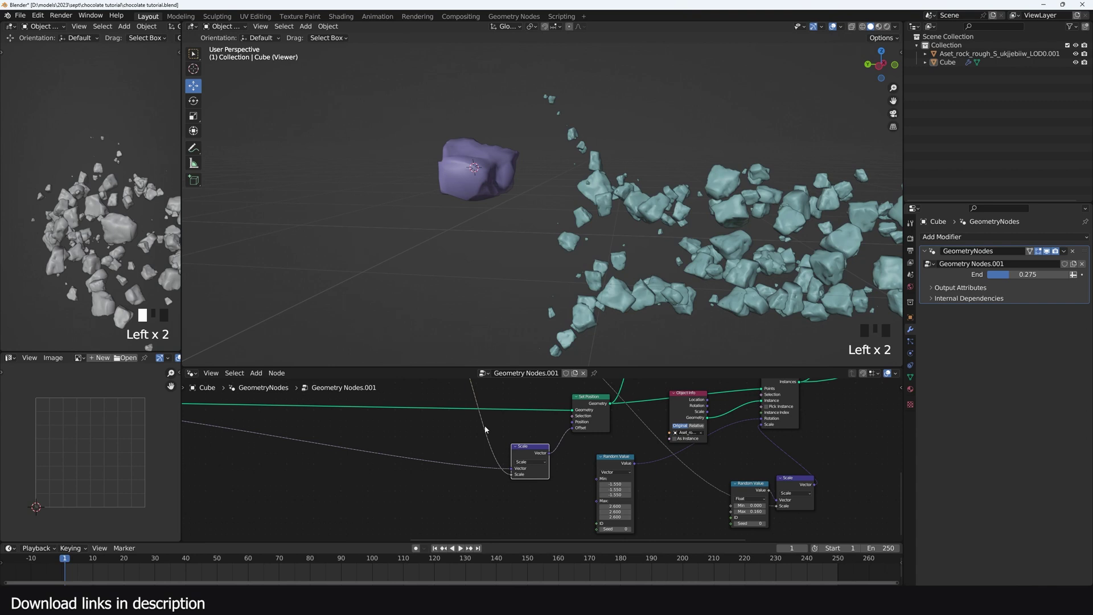
# Step: Move the vector Random Value node aside and insert a Vector Math Add node between it and Instance on Points' Rotation
pyautogui.moveTo(531, 447); pyautogui.dragTo(522, 470, button='middle')
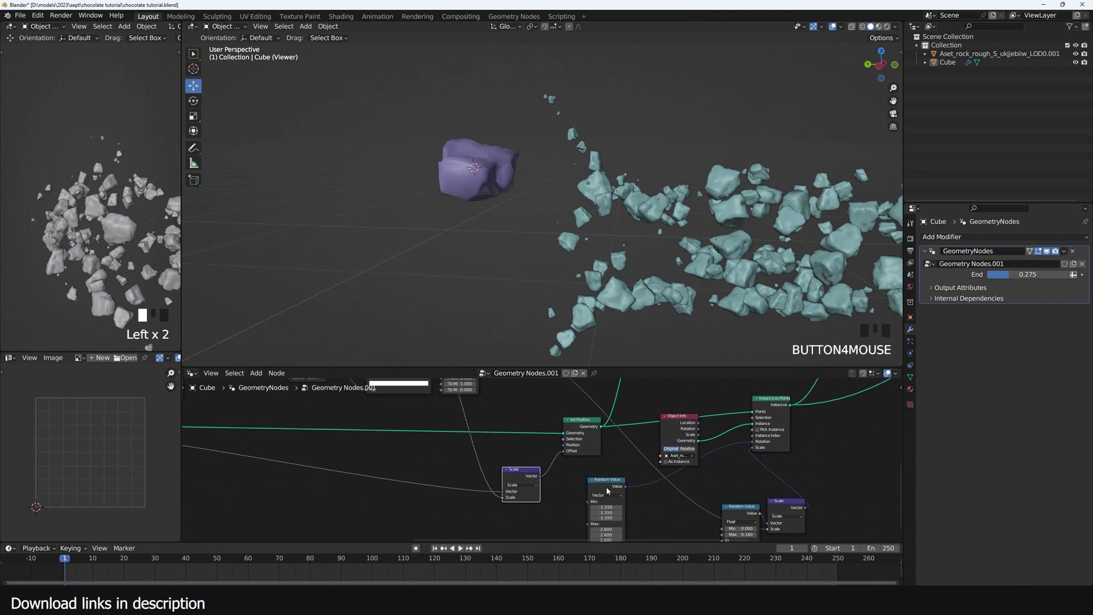
pyautogui.moveTo(608, 491); pyautogui.dragTo(570, 503)
pyautogui.moveTo(600, 495); pyautogui.dragTo(542, 454, button='middle')
pyautogui.hotkey('shift', 'a')
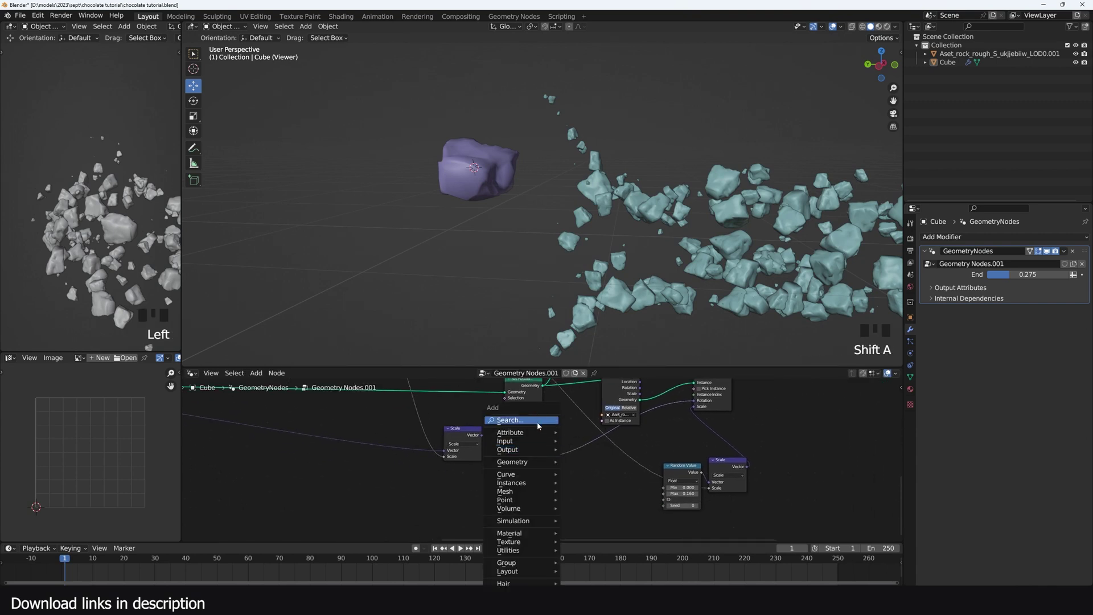
pyautogui.click(537, 421)
pyautogui.write('math')
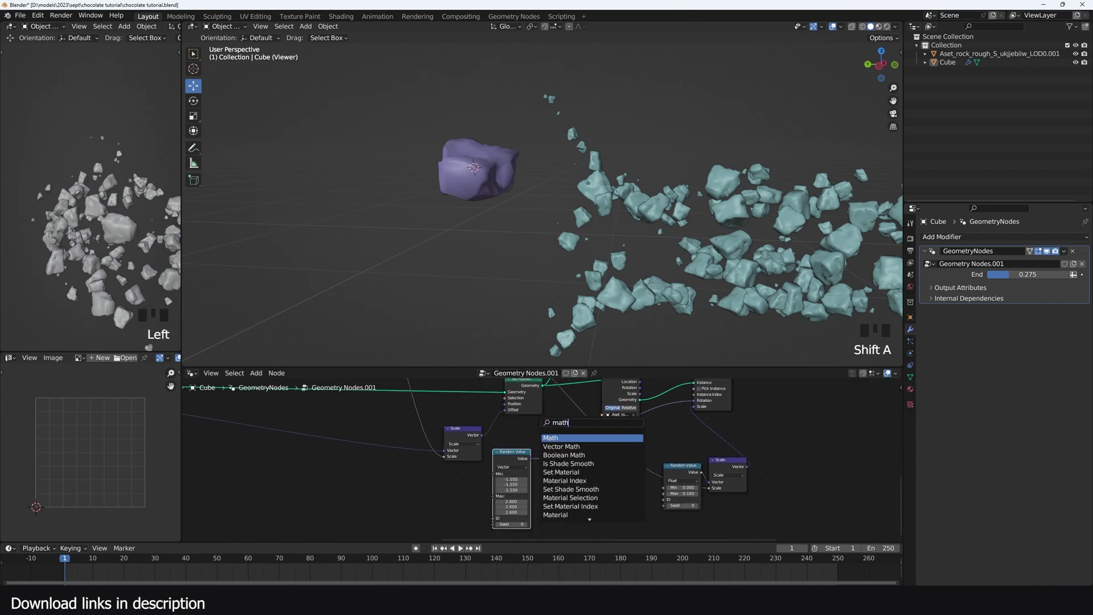
pyautogui.click(571, 446)
pyautogui.click(595, 475)
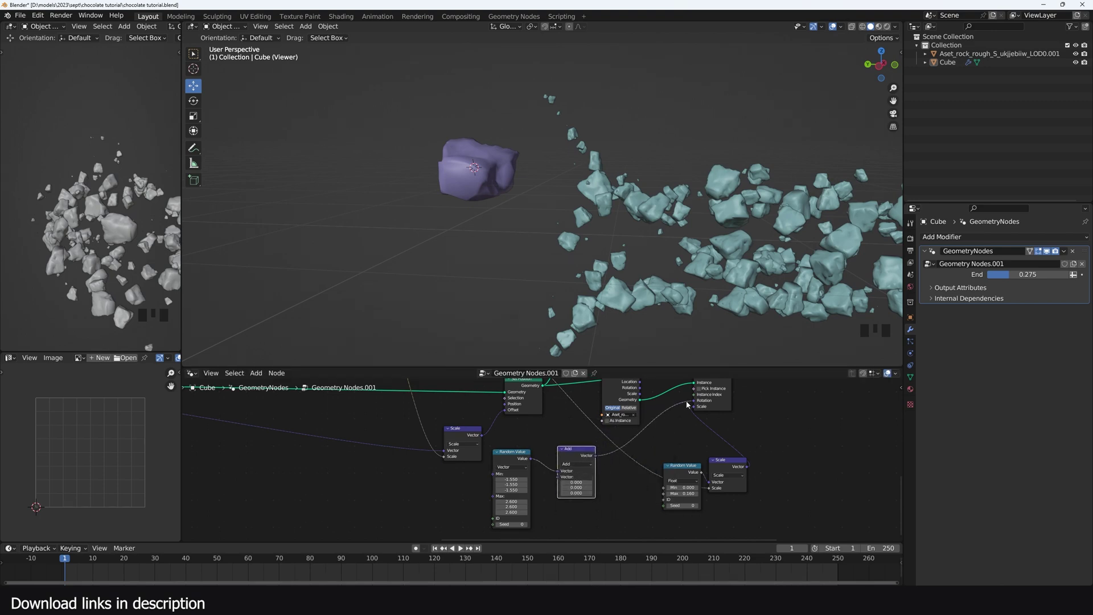
pyautogui.moveTo(580, 488)
pyautogui.mouseDown()
pyautogui.moveTo(609, 488)
pyautogui.moveTo(580, 488)
pyautogui.mouseUp()
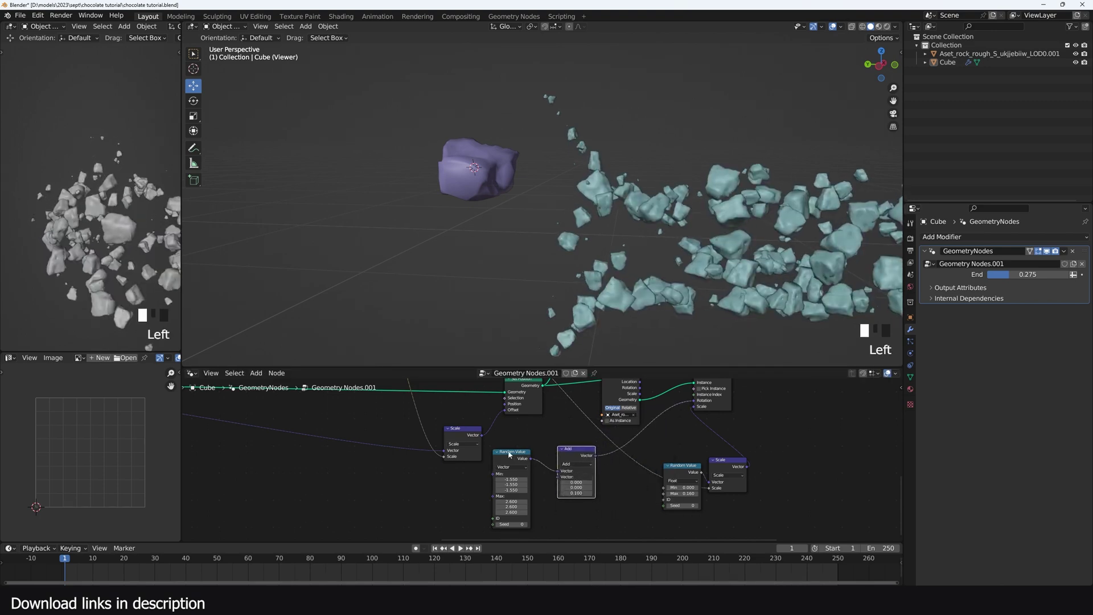
pyautogui.hotkey('ctrl', 'z')
# Step: Add a reroute on the Color Ramp link, connect it to the Add node's second Vector input, and set End to 0.088
pyautogui.scroll(-5, 511, 440)
pyautogui.moveTo(512, 440); pyautogui.dragTo(502, 471, button='middle')
pyautogui.keyDown('shift'); pyautogui.moveTo(425, 460); pyautogui.dragTo(453, 457, button='right'); pyautogui.keyUp('shift')
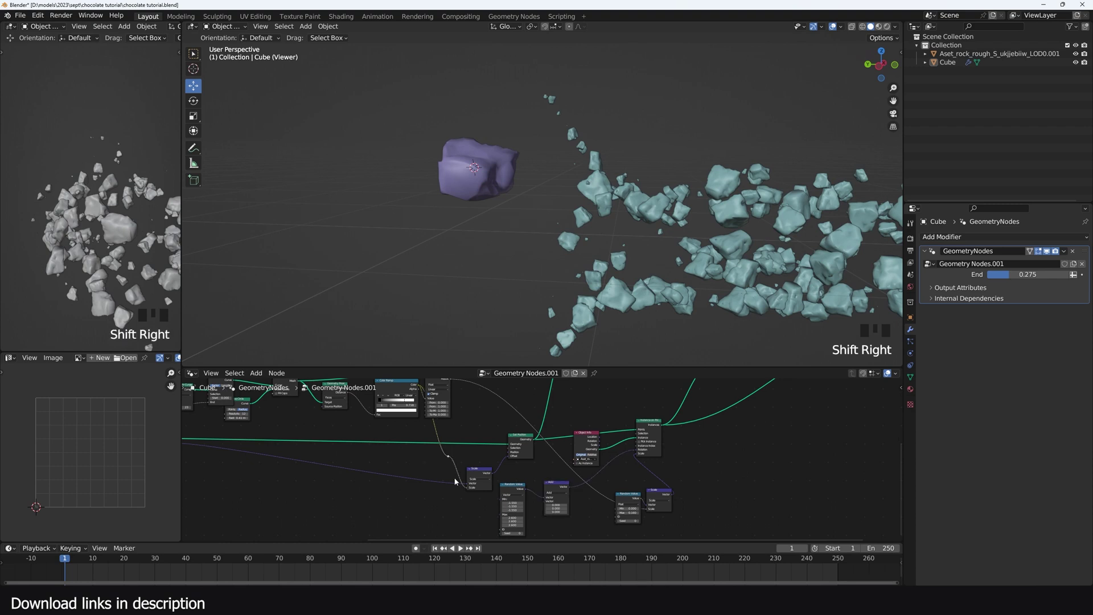
pyautogui.moveTo(469, 480); pyautogui.dragTo(422, 474, button='middle')
pyautogui.scroll(2, 422, 474)
pyautogui.moveTo(394, 448); pyautogui.dragTo(488, 505)
pyautogui.click(403, 446)
pyautogui.moveTo(424, 467); pyautogui.dragTo(508, 501)
pyautogui.moveTo(1028, 275); pyautogui.dragTo(1012, 275)
pyautogui.moveTo(435, 467); pyautogui.dragTo(453, 445, button='middle')
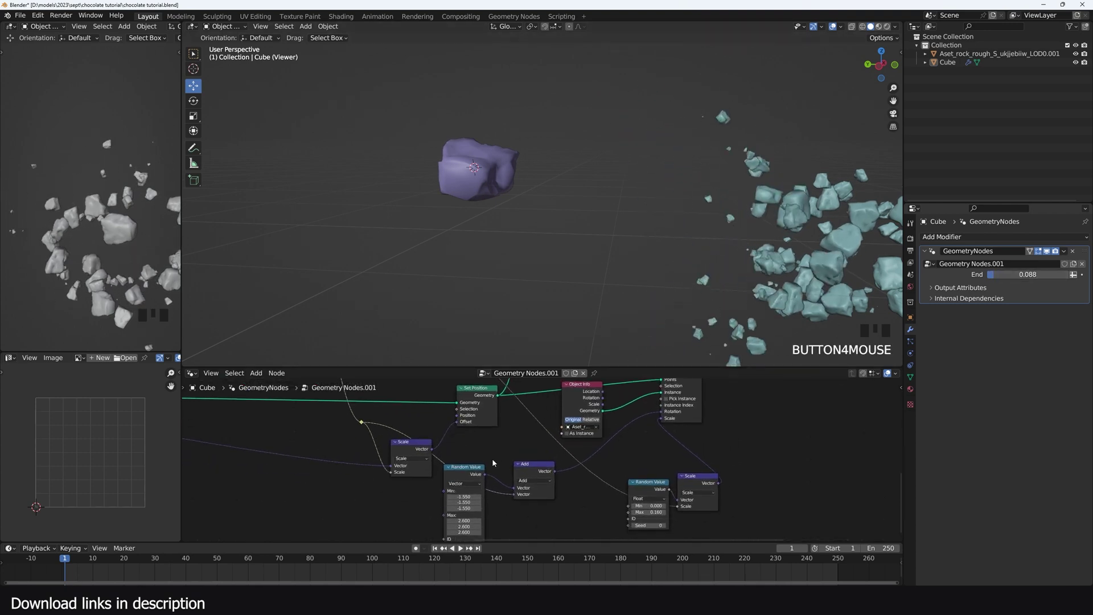
# Step: Insert a Math node set to Multiply between the reroute and the Add node's second Vector input
pyautogui.click(529, 436)
pyautogui.hotkey('shift', 'a')
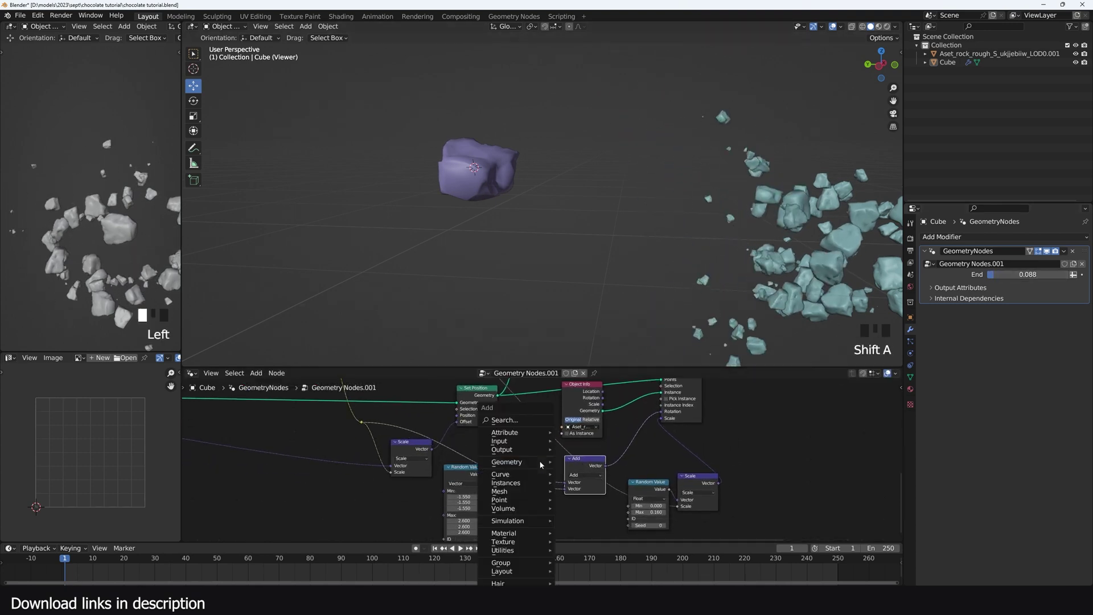
pyautogui.click(536, 422)
pyautogui.click(538, 447)
pyautogui.click(537, 508)
pyautogui.click(523, 508)
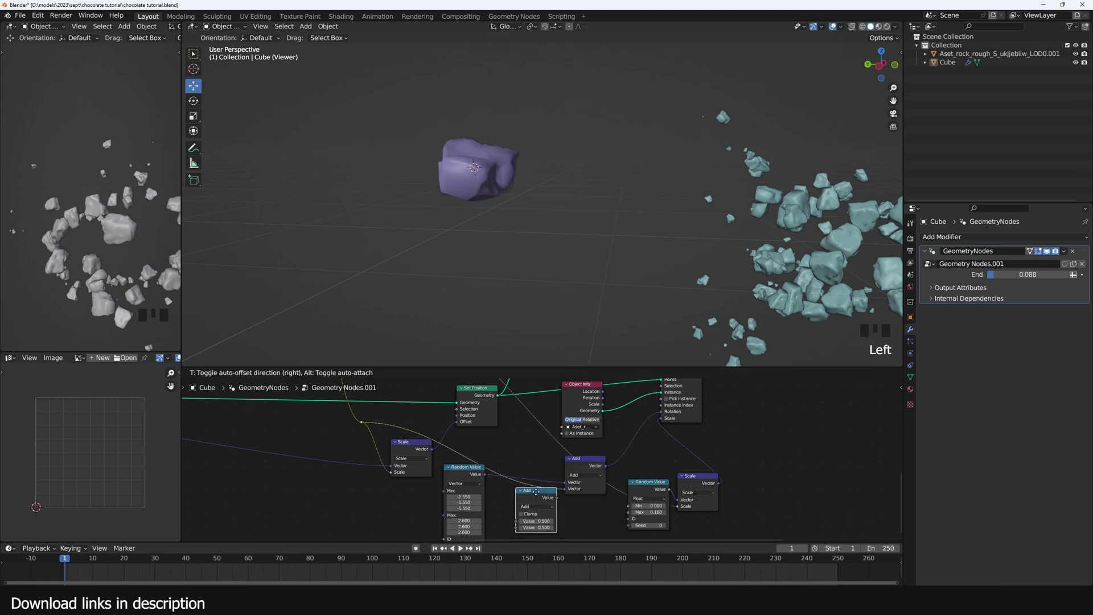
pyautogui.click(534, 510)
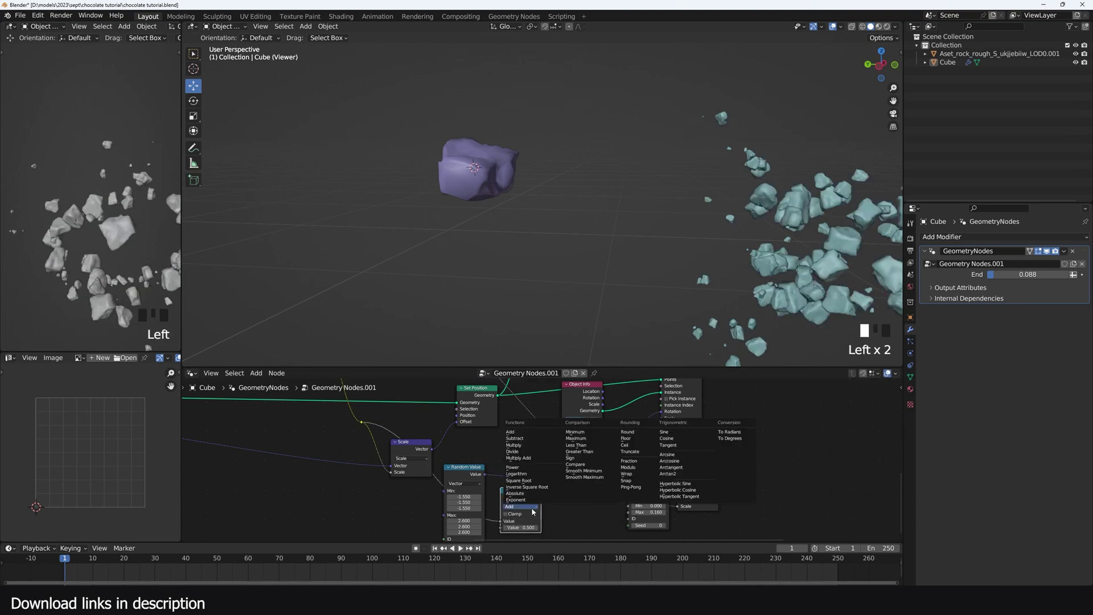
pyautogui.click(546, 448)
# Step: Set the Multiply node's Value to 29.500 and the modifier's End to 1.000, testing how the chunks rotate
pyautogui.moveTo(520, 528); pyautogui.dragTo(547, 528)
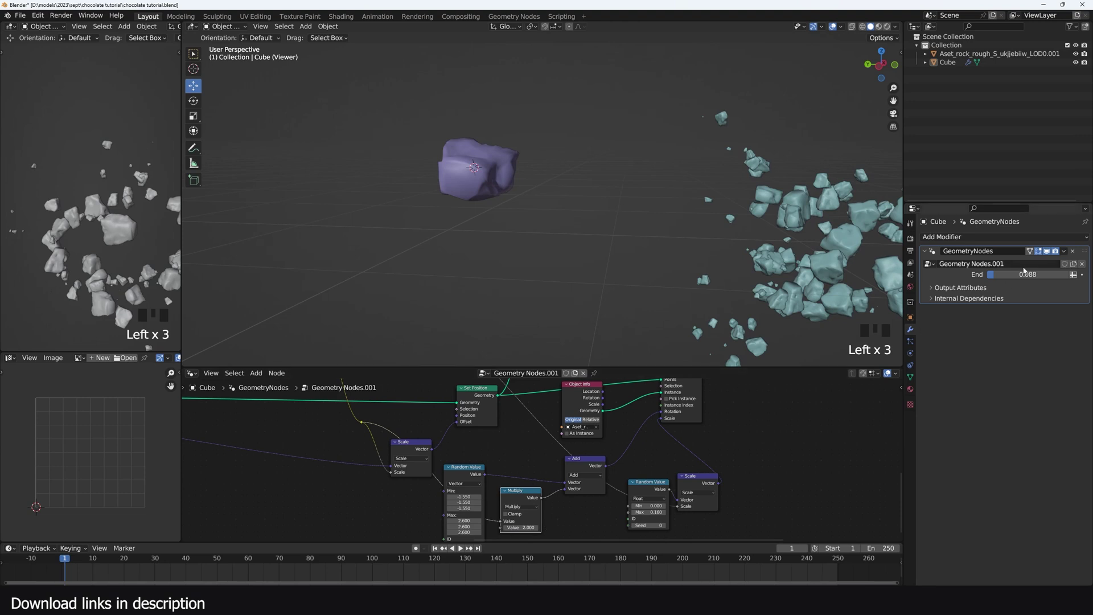
pyautogui.moveTo(1024, 272); pyautogui.dragTo(1032, 272)
pyautogui.moveTo(521, 528); pyautogui.dragTo(556, 508)
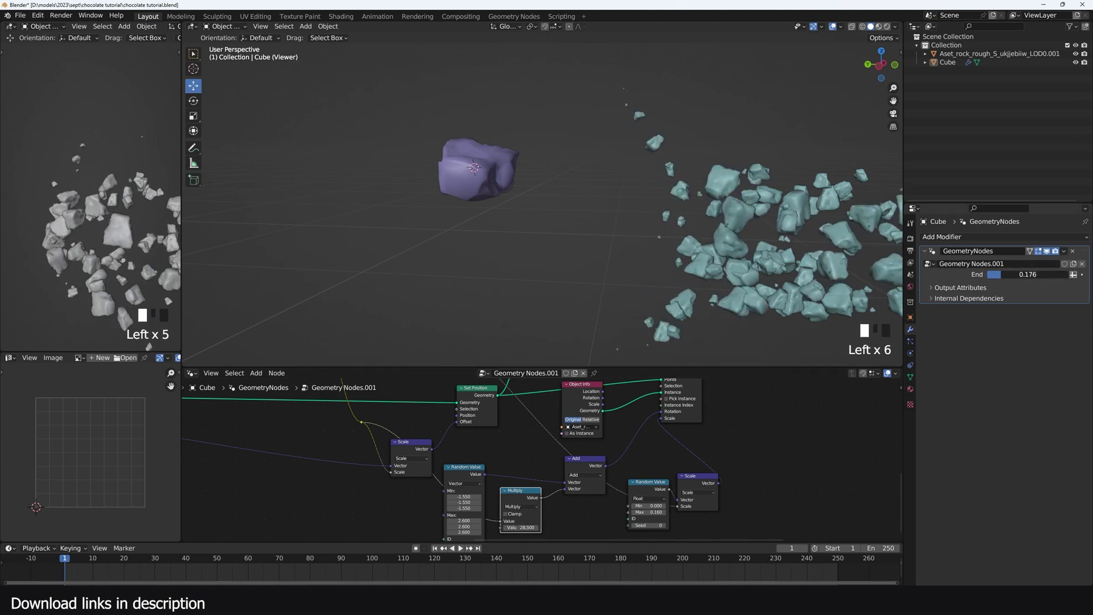
pyautogui.moveTo(1028, 275); pyautogui.dragTo(1054, 275)
# Step: Preview the Join Geometry output through the Viewer and lower the modifier's End to 0.560 to check the reveal
pyautogui.moveTo(750, 417); pyautogui.dragTo(655, 493, button='middle')
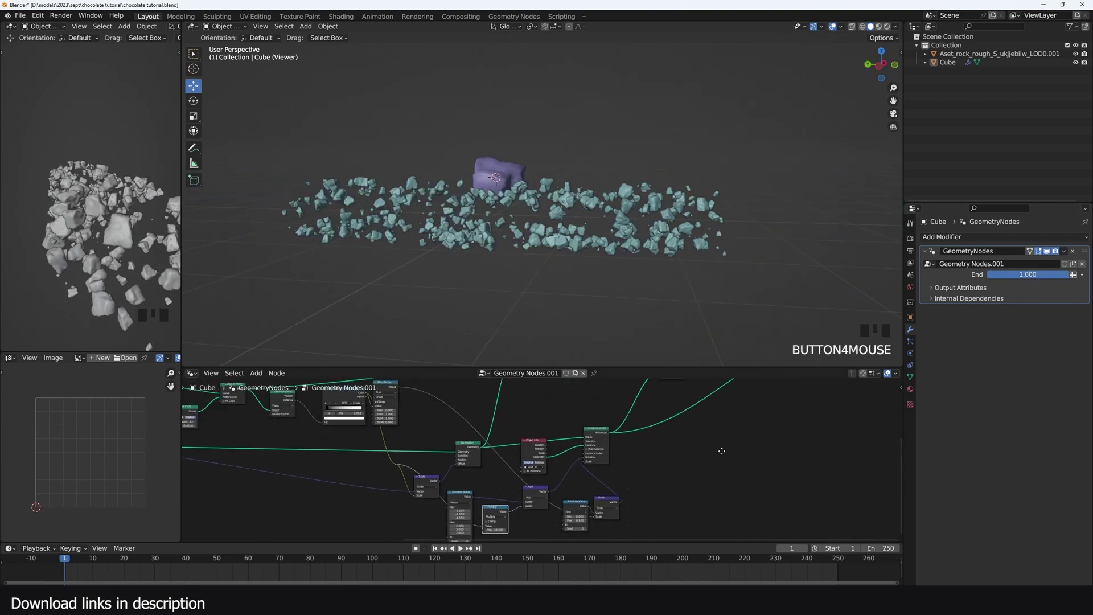
pyautogui.scroll(-3, 687, 436)
pyautogui.moveTo(687, 432); pyautogui.dragTo(662, 464, button='middle')
pyautogui.scroll(3, 662, 464)
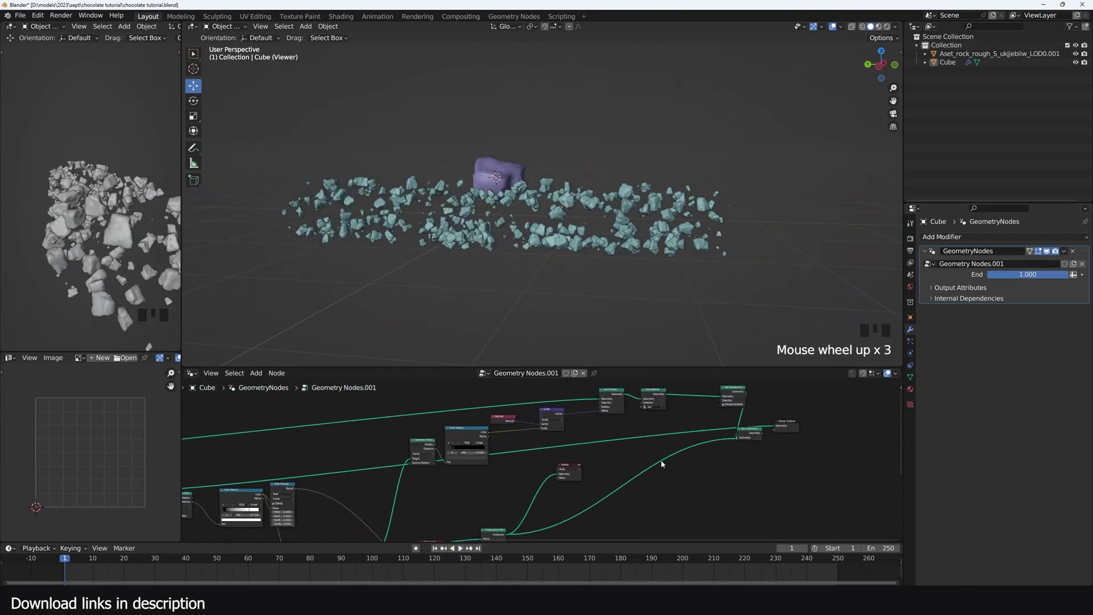
pyautogui.keyDown('ctrl'); pyautogui.keyDown('shift'); pyautogui.click(753, 437); pyautogui.keyUp('shift'); pyautogui.keyUp('ctrl')
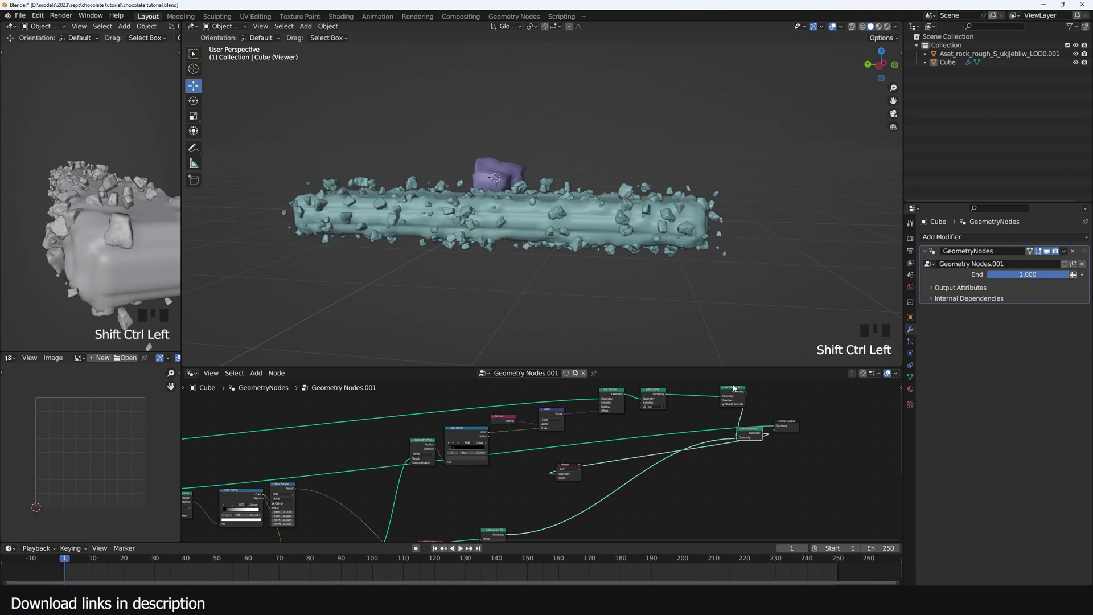
pyautogui.press('`')
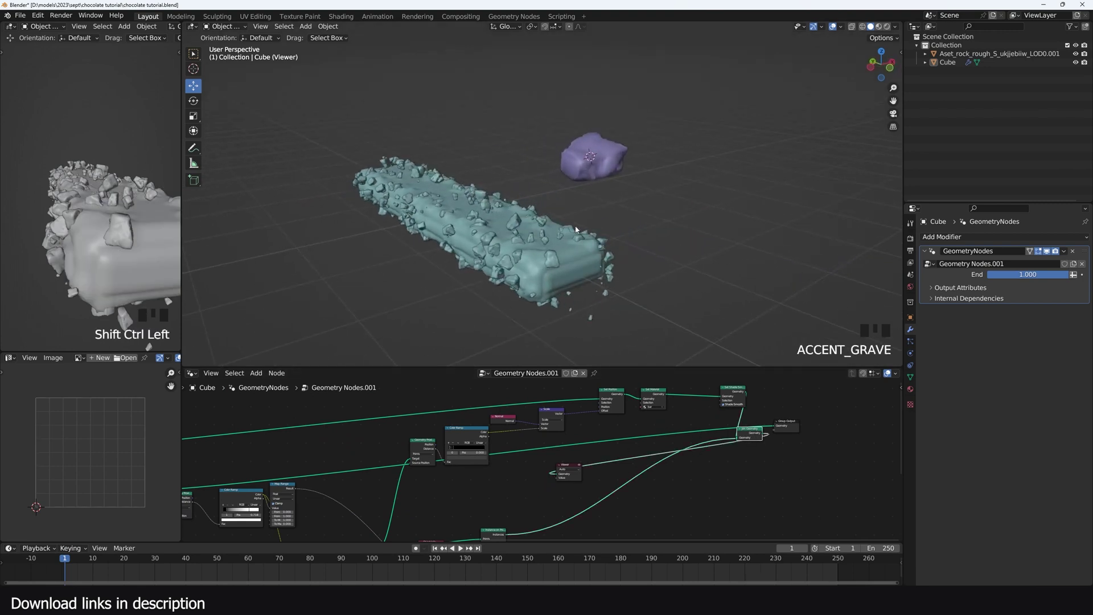
pyautogui.moveTo(1059, 274); pyautogui.dragTo(1002, 275)
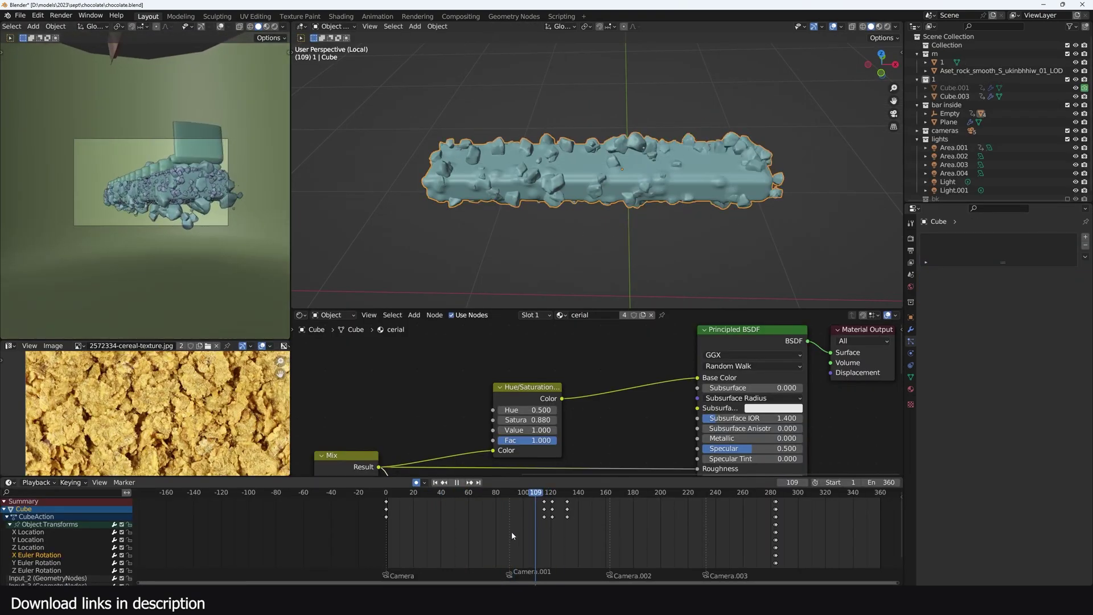
pyautogui.press('Escape')
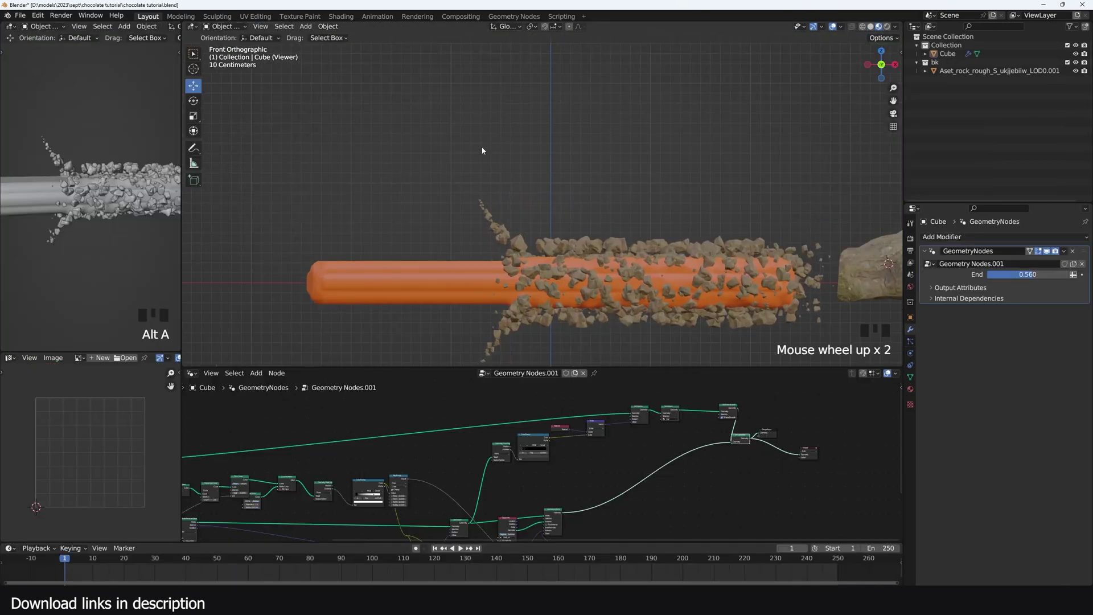
# Step: Add a plane, rotate it 90 degrees about X, move it above the bar, and switch the viewport to solid shading
pyautogui.hotkey('shift', 'a')
pyautogui.click(522, 144)
pyautogui.write('rx90')
pyautogui.press('Return')
pyautogui.press('g')
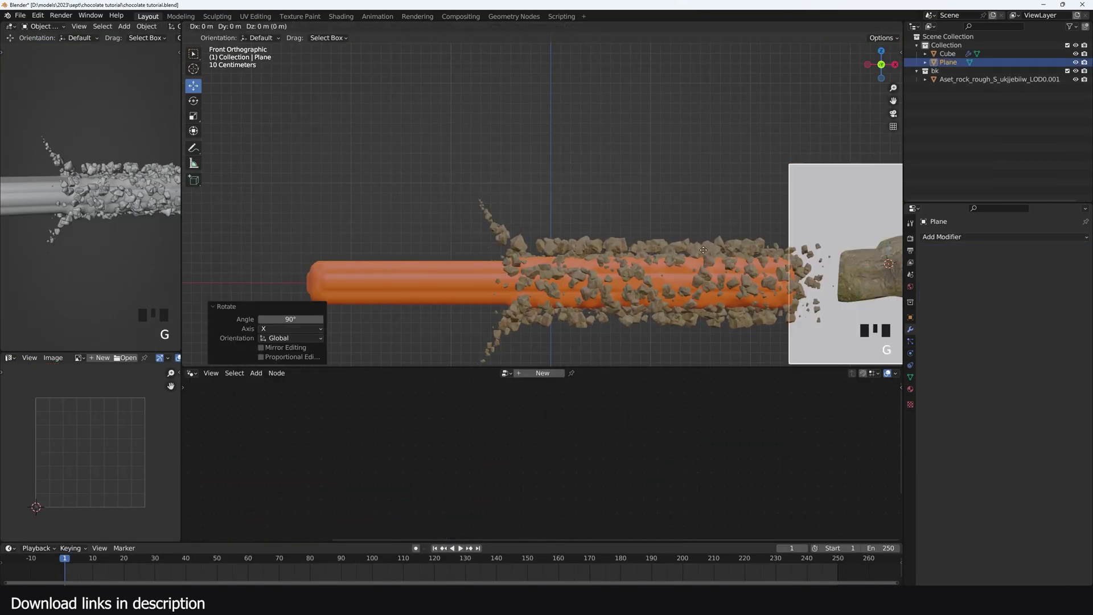
pyautogui.click(361, 141)
pyautogui.press('z')
pyautogui.click(392, 140)
pyautogui.scroll(-1, 392, 140)
pyautogui.press('Tab')
pyautogui.press('Tab')
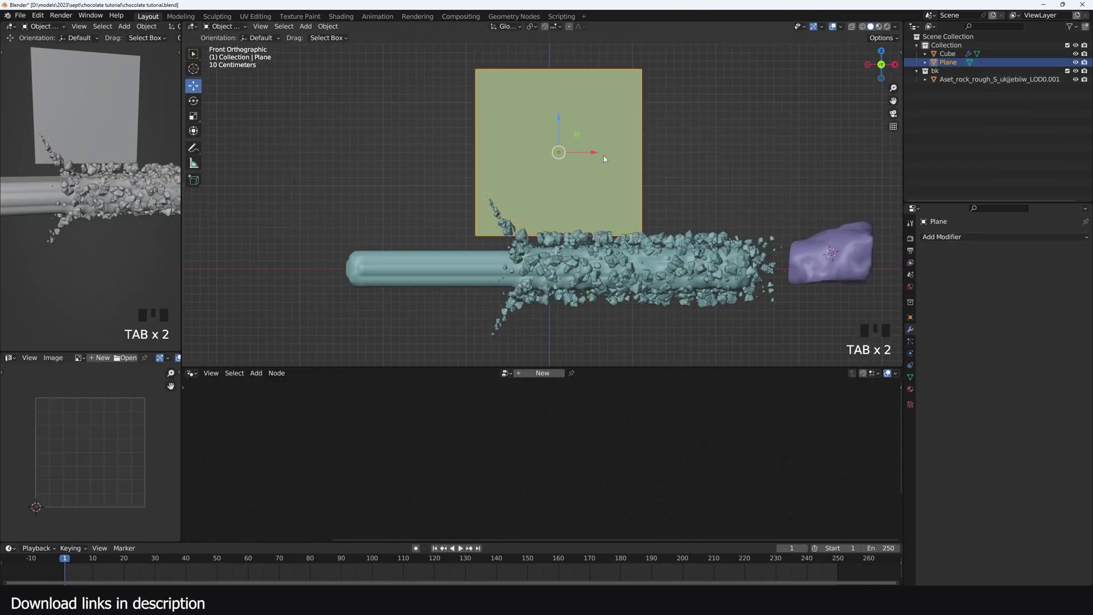
# Step: Add a level 2 Subdivision modifier to the plane and delete its lower-right corner vertex
pyautogui.hotkey('ctrl', '2')
pyautogui.press('Tab')
pyautogui.click(640, 233)
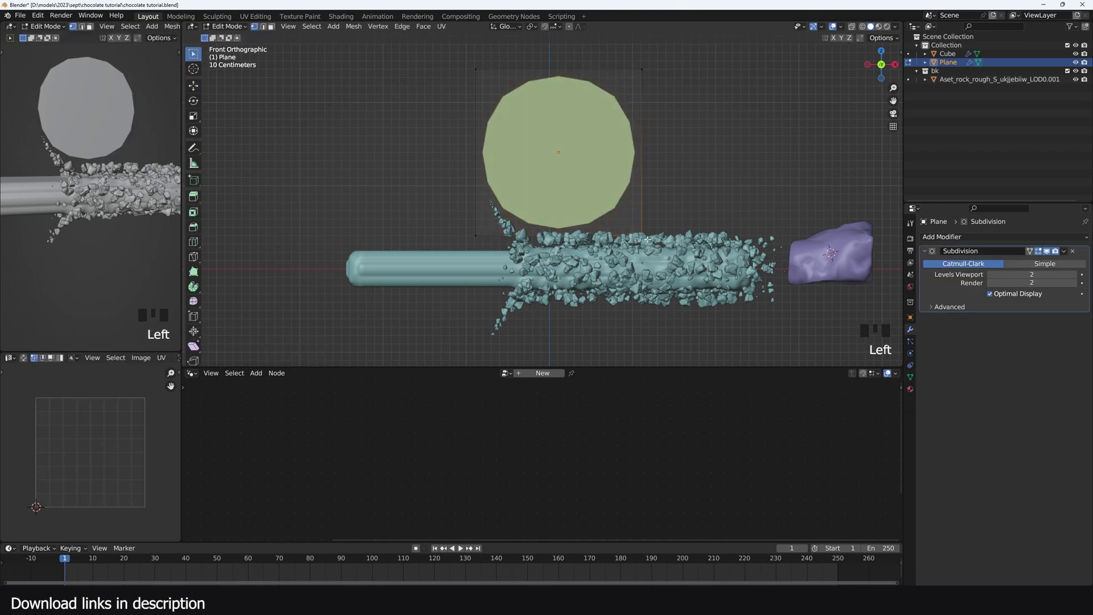
pyautogui.press('x')
pyautogui.click(640, 232)
pyautogui.press('Tab')
pyautogui.press('Tab')
# Step: Reposition the remaining upper-left and lower-left vertices to form a gentle rising curve above the bar
pyautogui.click(487, 78)
pyautogui.press('g')
pyautogui.click(563, 157)
pyautogui.click(490, 230)
pyautogui.press('g')
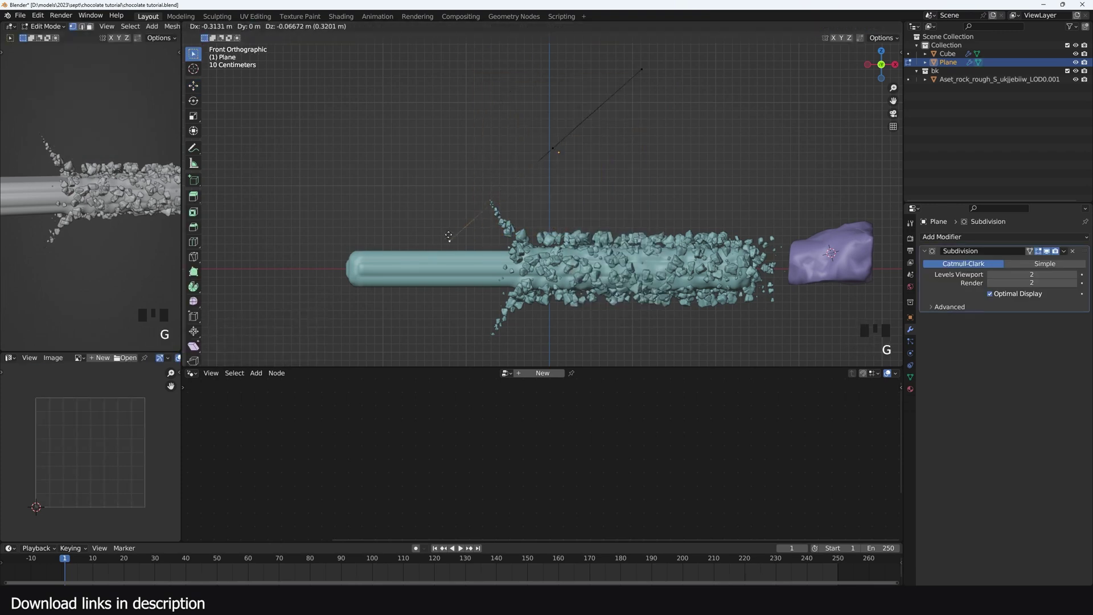
pyautogui.click(444, 237)
pyautogui.click(629, 81)
pyautogui.click(543, 153)
pyautogui.press('g')
pyautogui.click(554, 180)
# Step: Extrude the curve's upper end vertex repeatedly into a wave crest that curls over and down toward the bar
pyautogui.click(649, 73)
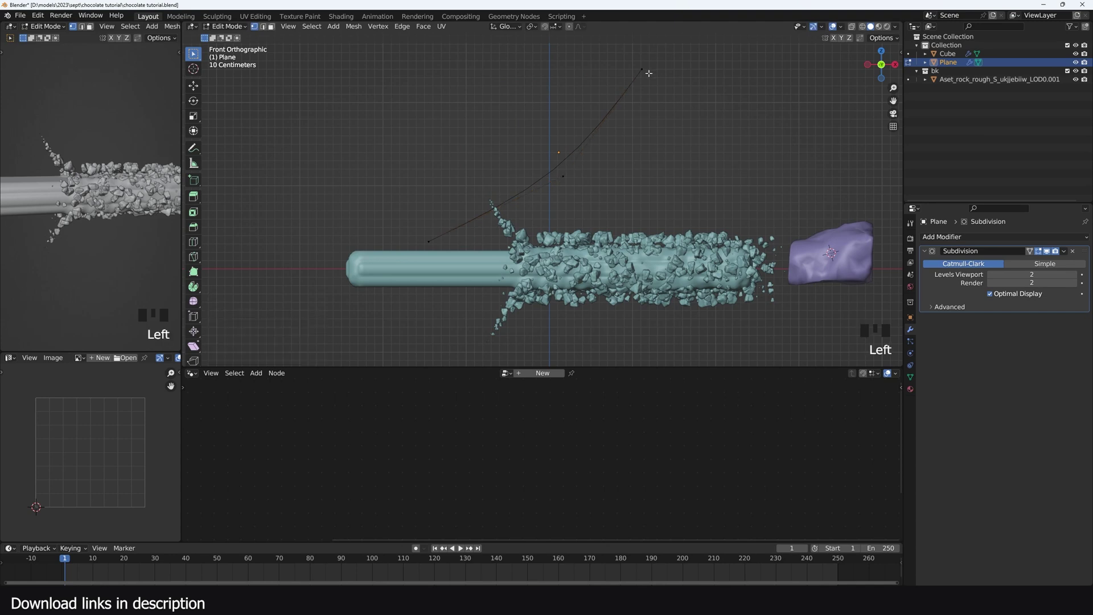
pyautogui.press('e')
pyautogui.click(731, 95)
pyautogui.press('e')
pyautogui.click(727, 185)
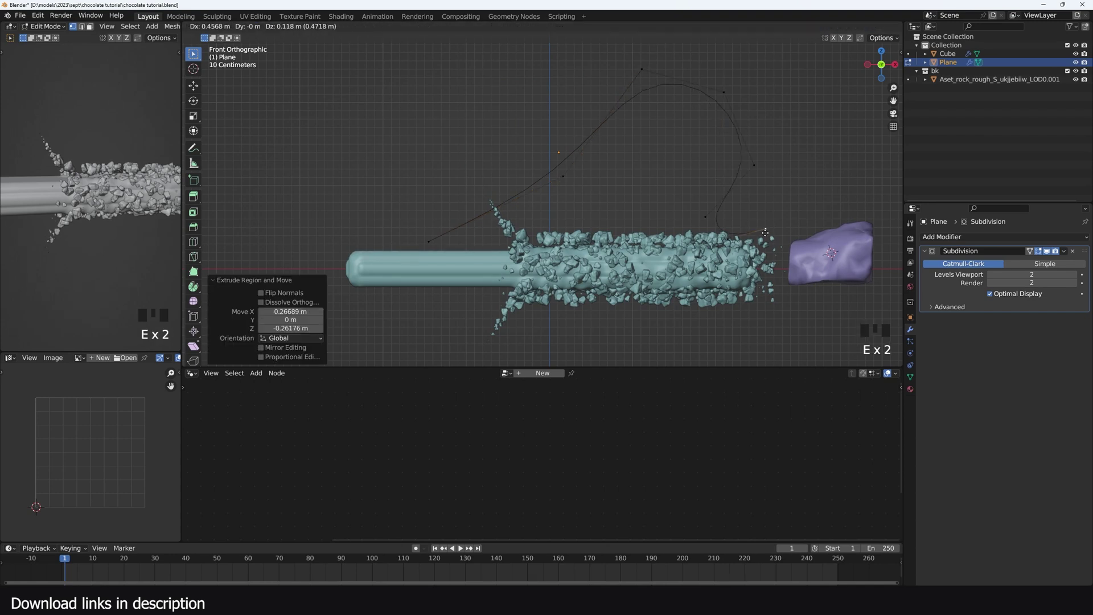
pyautogui.click(727, 185)
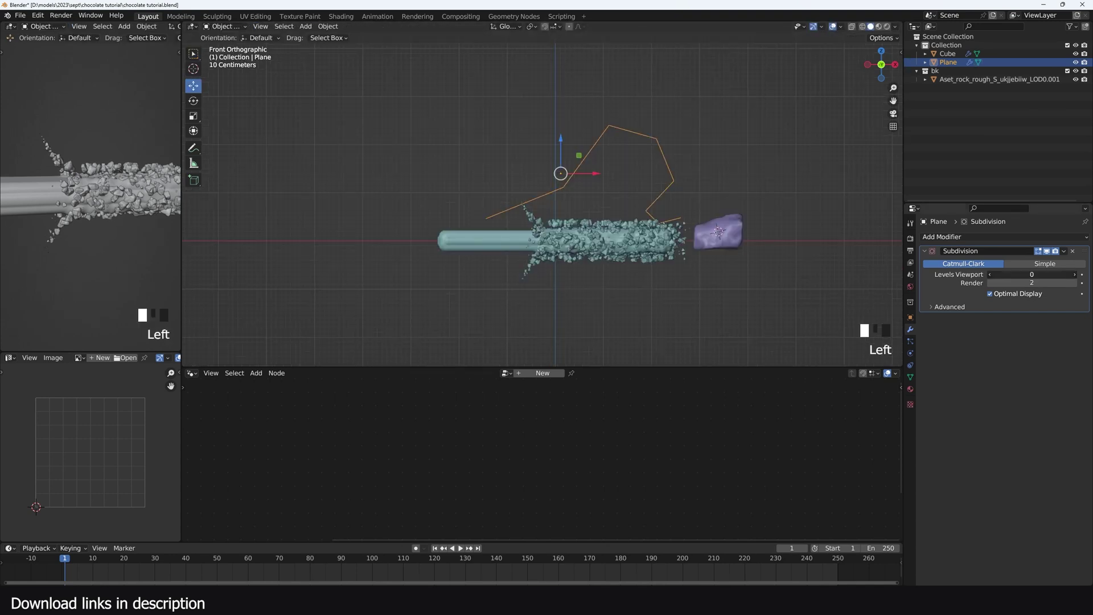
# Step: Replace the wave profile's Subdivision modifier with an Array modifier and set its Count to 19
pyautogui.click(1075, 251)
pyautogui.click(876, 259)
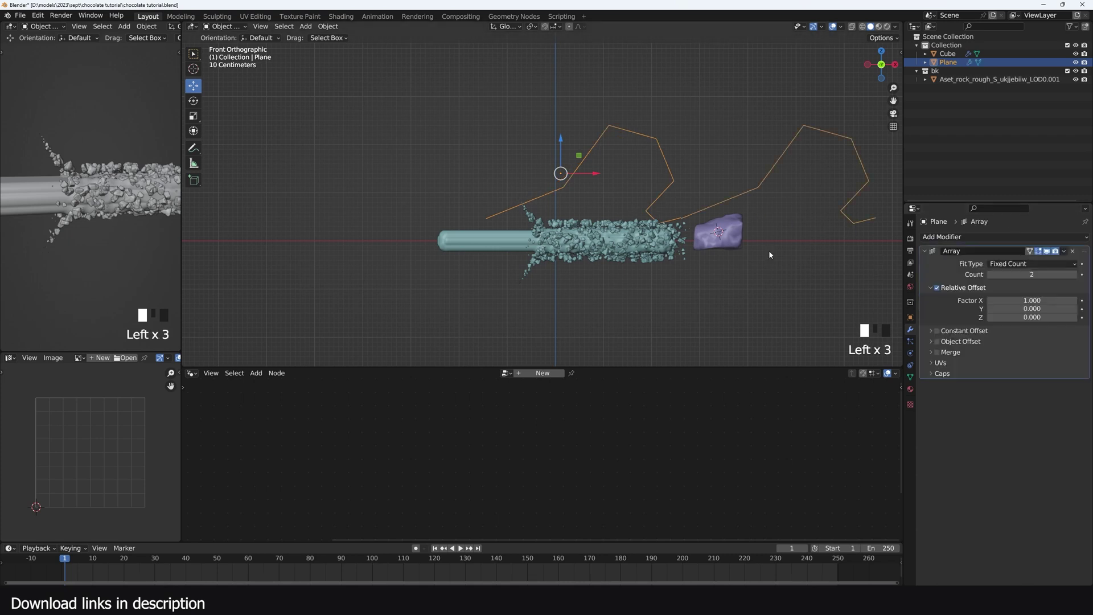
pyautogui.keyDown('shift'); pyautogui.moveTo(786, 237); pyautogui.dragTo(663, 264, button='middle'); pyautogui.keyUp('shift')
pyautogui.moveTo(1038, 275); pyautogui.dragTo(1059, 274)
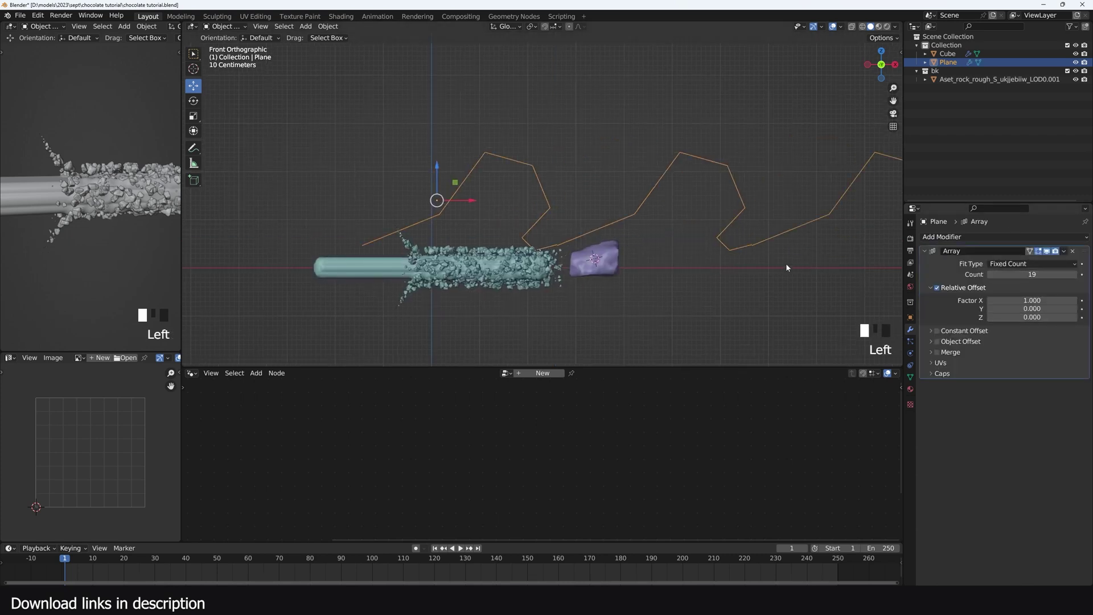
pyautogui.scroll(-8, 518, 241)
pyautogui.scroll(7, 687, 209)
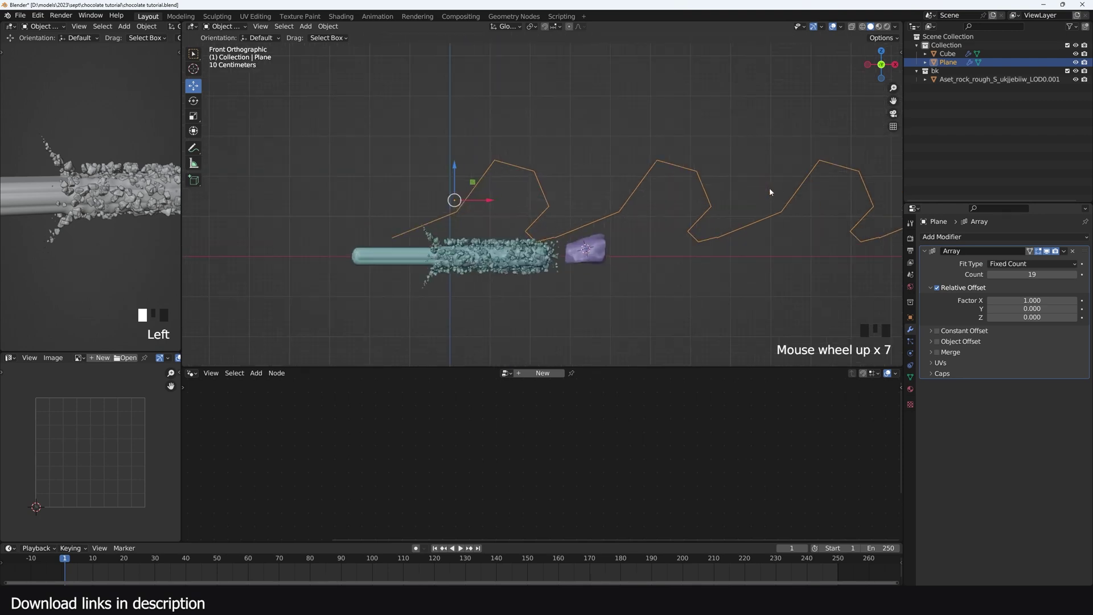
# Step: Scale the arrayed wave down to about the bar's length and move it about -2.42 m in X and -1.10 m in Z onto the bar
pyautogui.press('s')
pyautogui.click(500, 210)
pyautogui.press('s')
pyautogui.click(631, 204)
pyautogui.press('g')
pyautogui.click(501, 279)
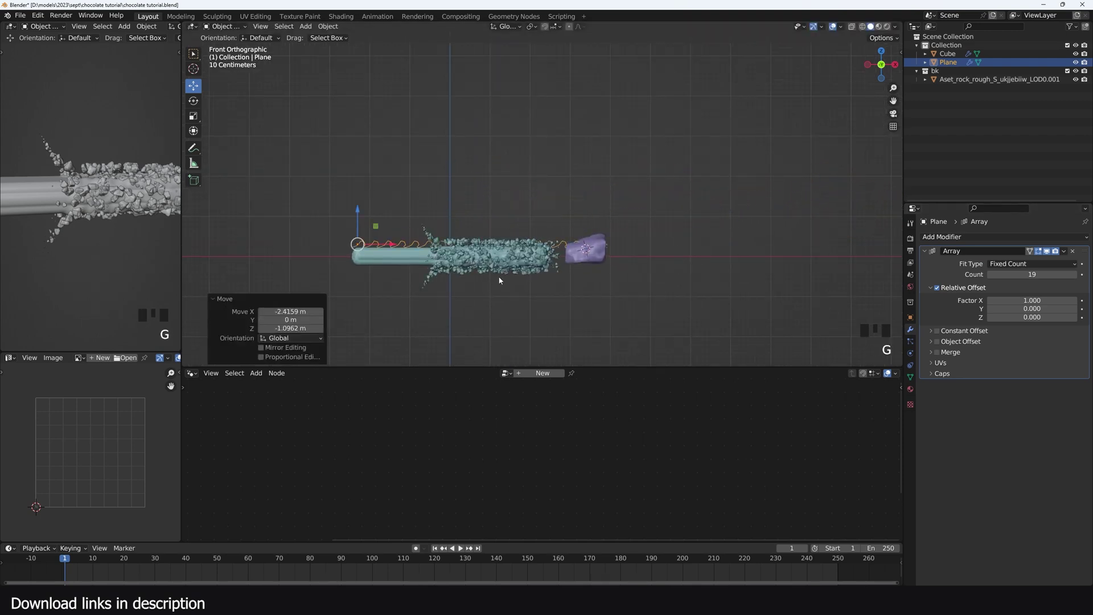
# Step: Set the wave's Array Count to 15, nudge it about 0.036 m in X and 0.041 m in Z, and save the file
pyautogui.scroll(4, 500, 280)
pyautogui.keyDown('shift'); pyautogui.moveTo(500, 280); pyautogui.dragTo(592, 208, button='middle'); pyautogui.keyUp('shift')
pyautogui.hotkey('ctrl', 's')
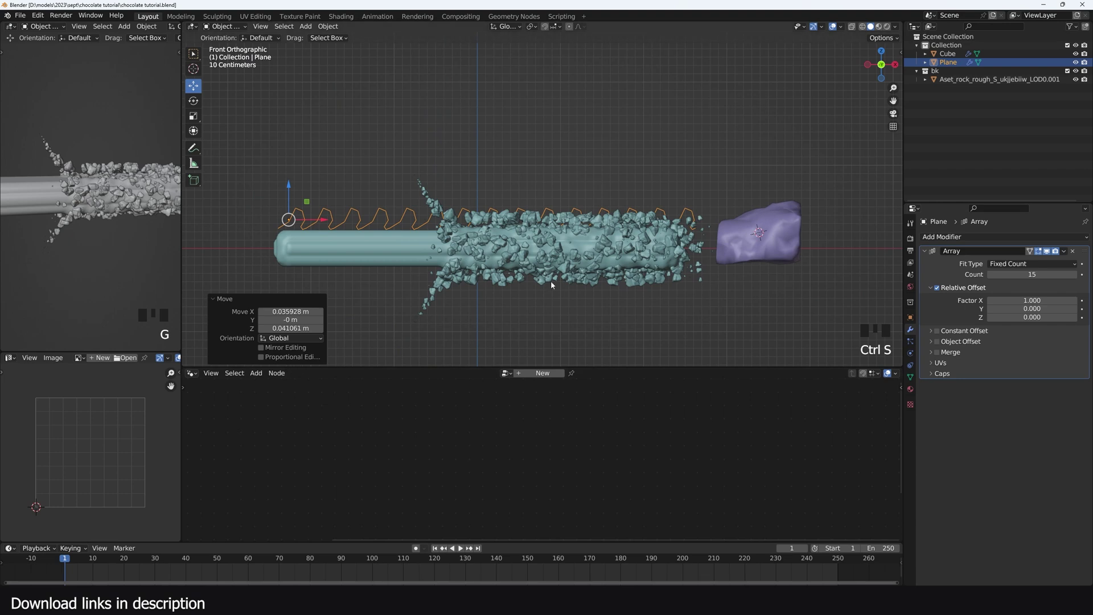
# Step: Create a new geometry node tree for the wave and insert a Subdivision Surface node with Level 2
pyautogui.click(543, 373)
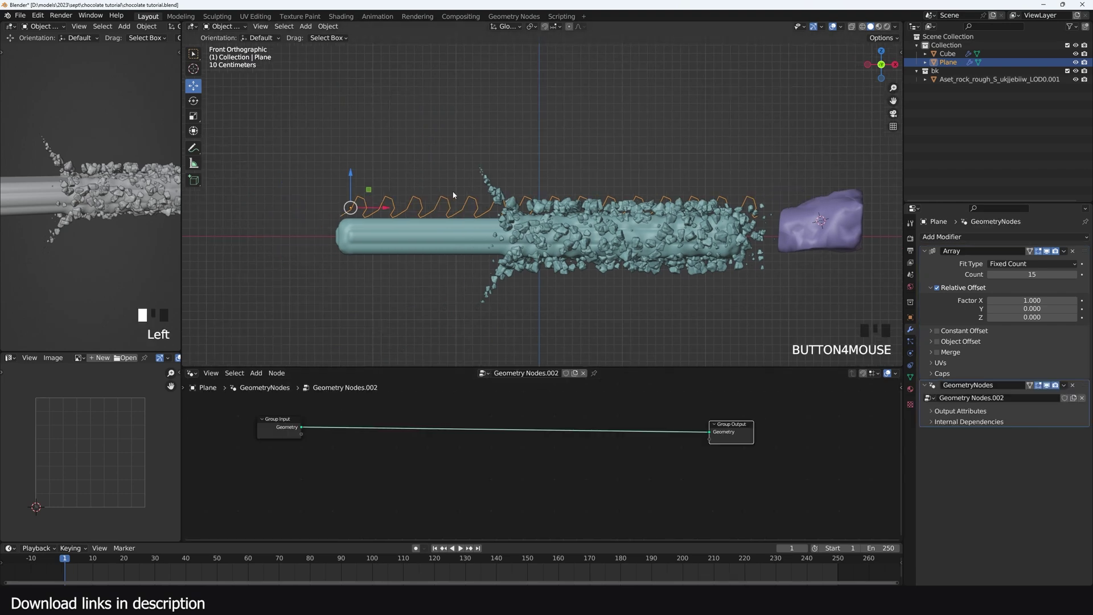
pyautogui.moveTo(454, 195); pyautogui.dragTo(422, 217, button='middle')
pyautogui.scroll(4, 421, 217)
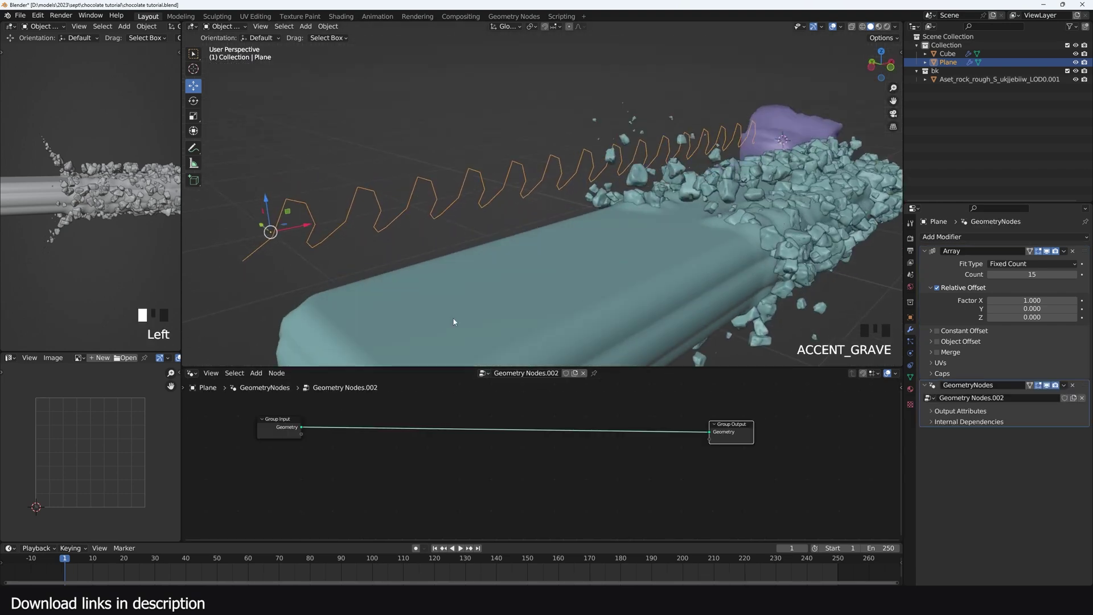
pyautogui.hotkey('shift', 'a')
pyautogui.write('sub')
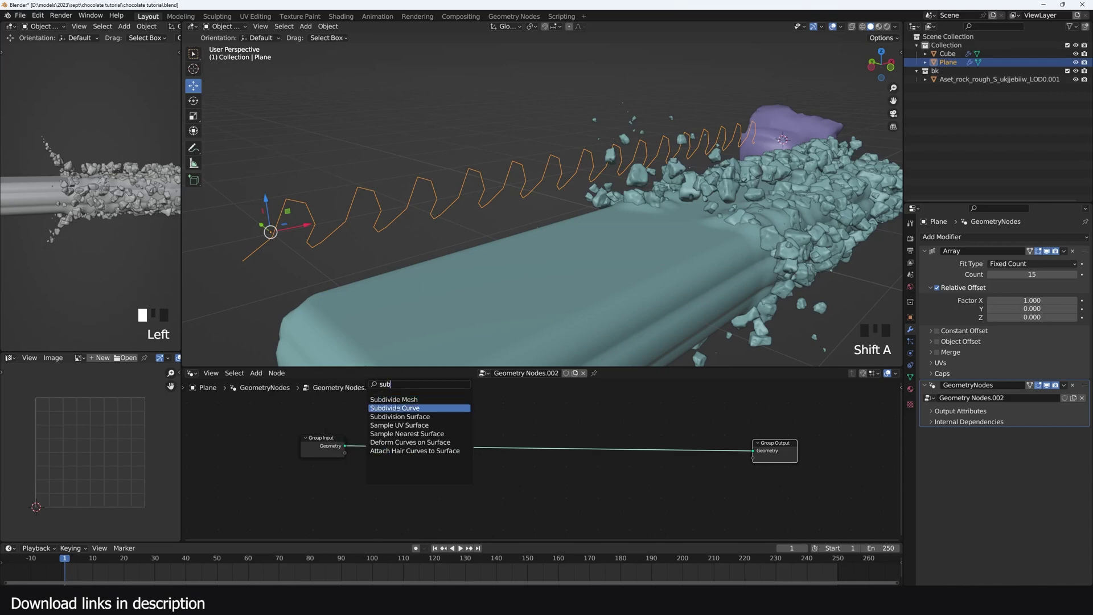
pyautogui.click(398, 417)
pyautogui.click(414, 438)
pyautogui.moveTo(428, 234); pyautogui.dragTo(395, 219, button='middle')
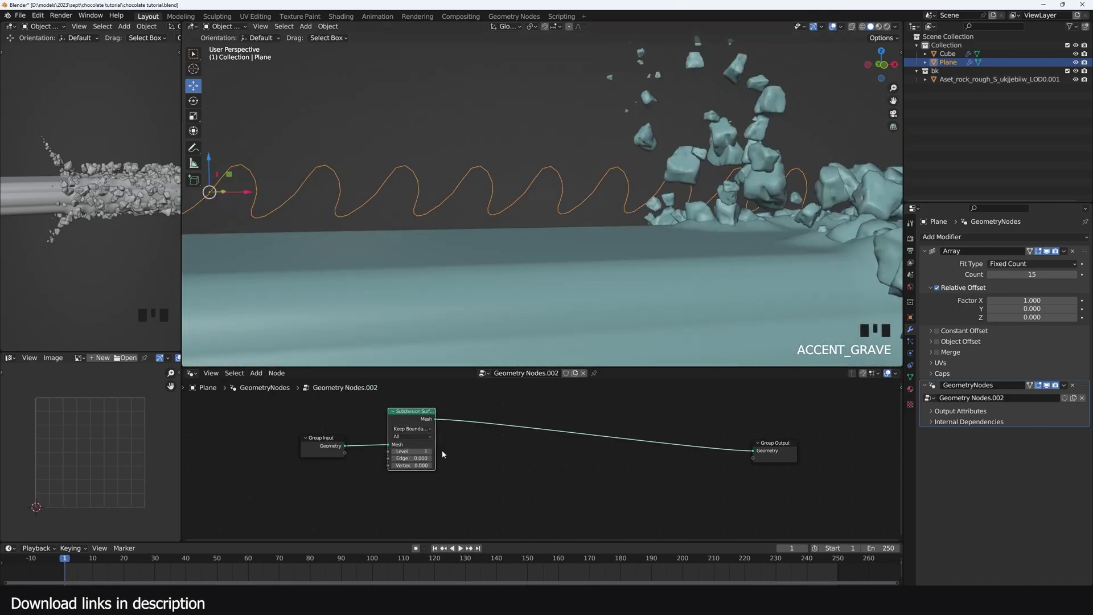
pyautogui.click(432, 452)
# Step: Move the wave profile's lower end vertex about 0.03 m along X to meet the start of the adjacent arrayed copy
pyautogui.scroll(-1, 491, 216)
pyautogui.moveTo(491, 216); pyautogui.dragTo(332, 217, button='middle')
pyautogui.press('Tab')
pyautogui.scroll(3, 332, 220)
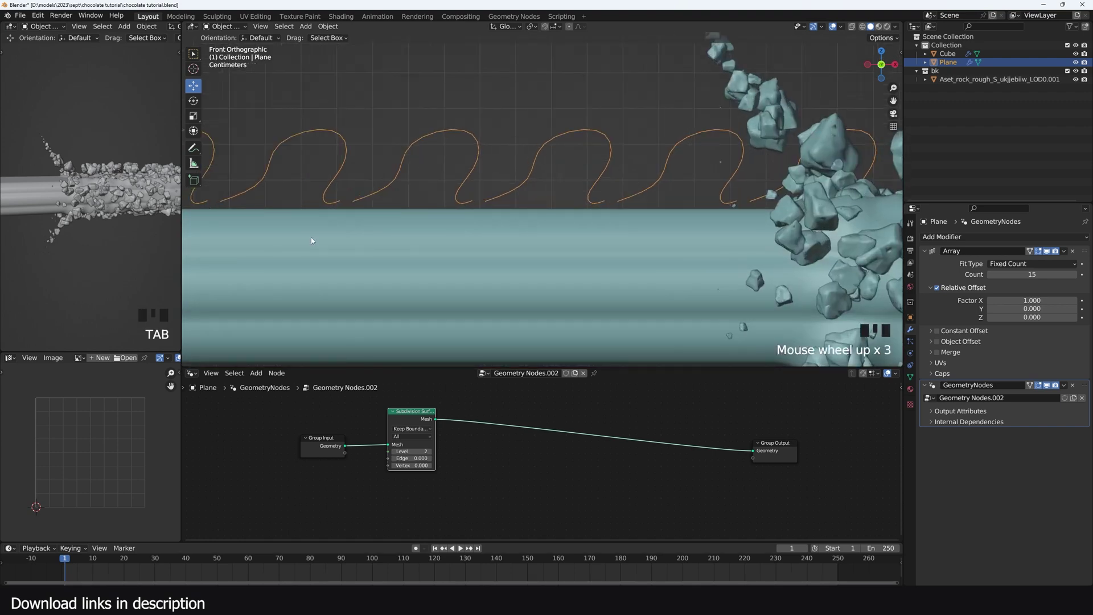
pyautogui.press('Tab')
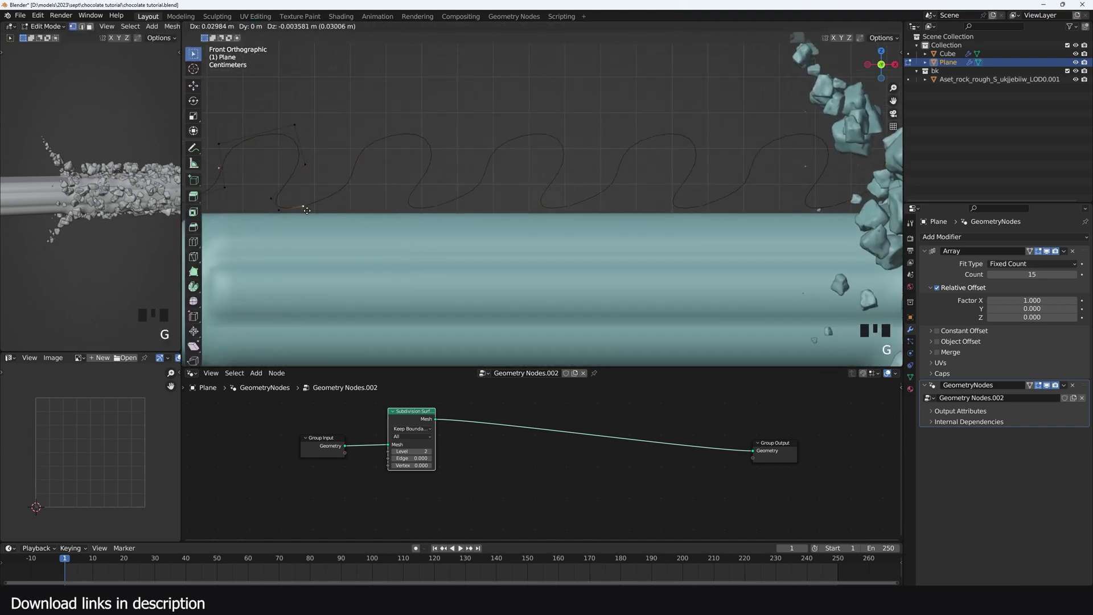
pyautogui.press('Tab')
# Step: Insert a Merge by Distance node before Subdivision Surface and set its Distance to 0.061 m
pyautogui.hotkey('shift', 'a')
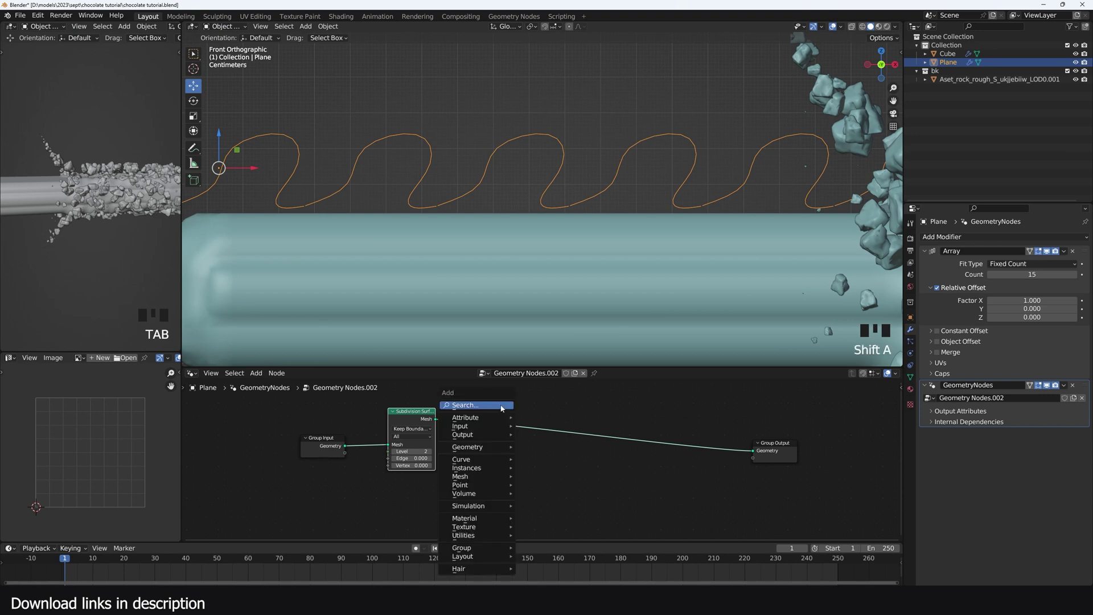
pyautogui.write('merge')
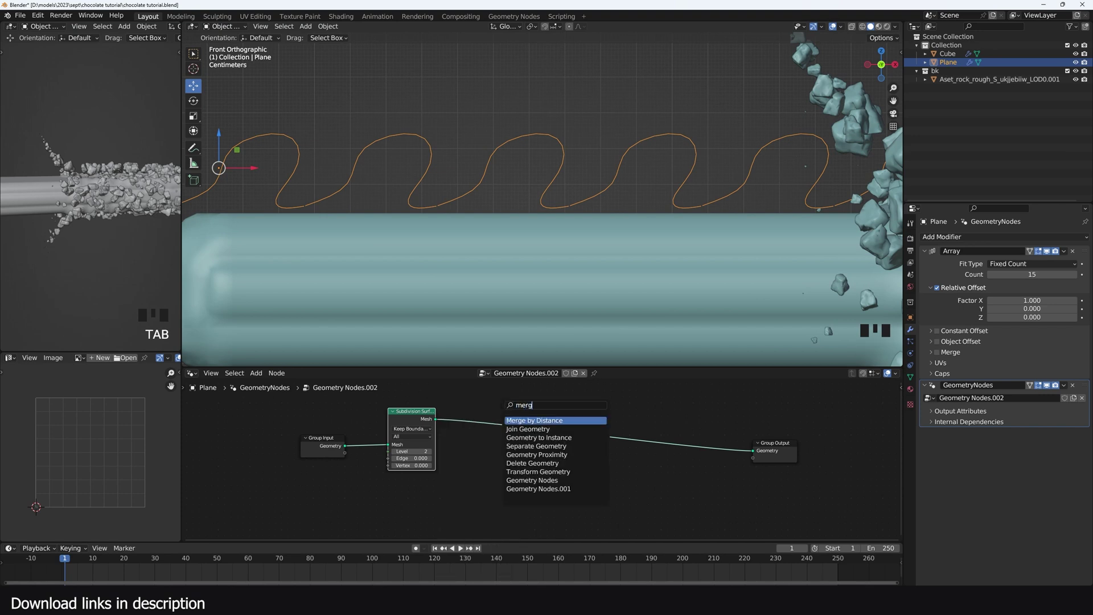
pyautogui.press('Return')
pyautogui.click(380, 446)
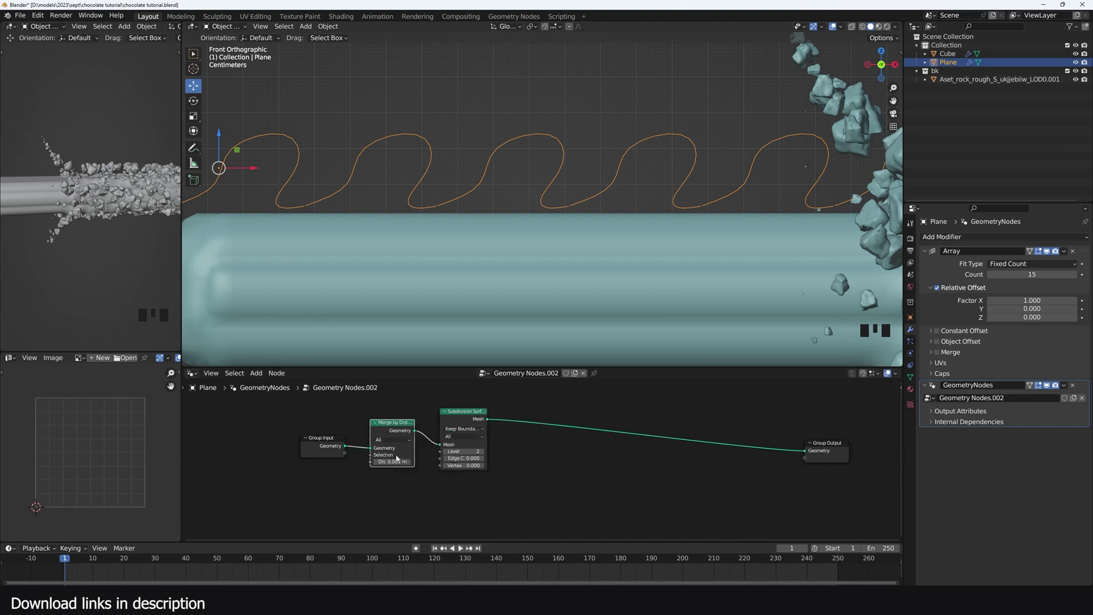
pyautogui.keyDown('shift'); pyautogui.moveTo(397, 461); pyautogui.dragTo(400, 461); pyautogui.keyUp('shift')
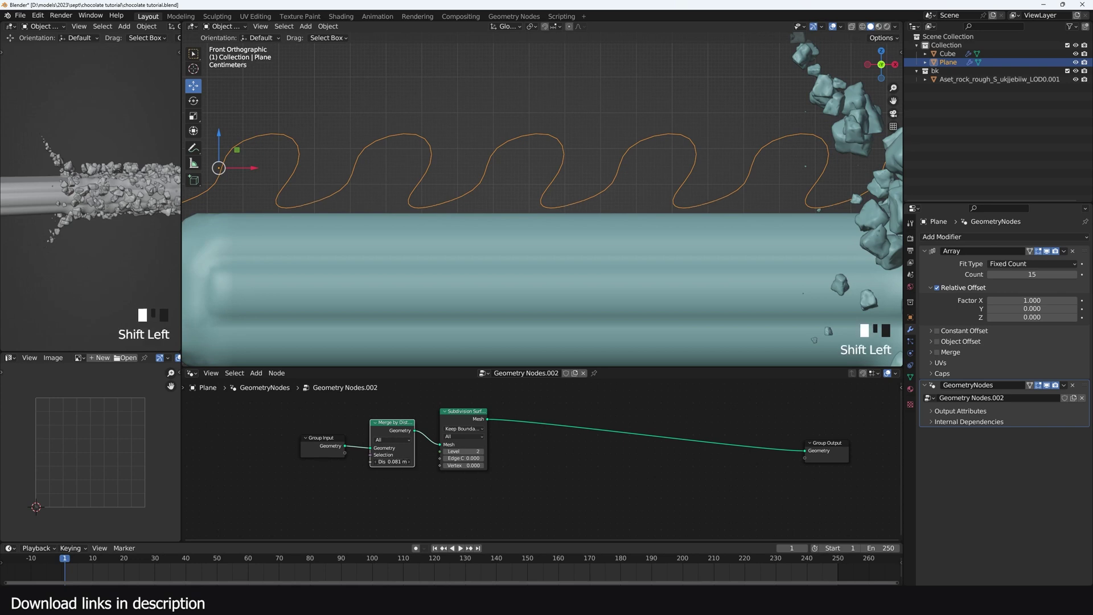
pyautogui.scroll(-2, 530, 193)
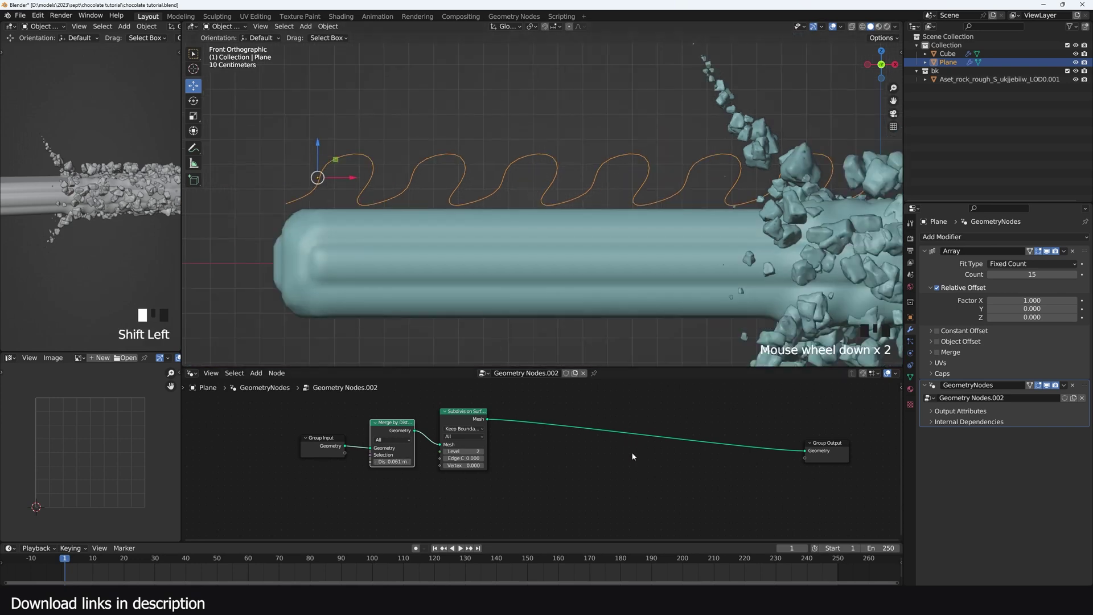
# Step: Insert a Mesh to Curve node after the Subdivision Surface node
pyautogui.scroll(-4, 631, 456)
pyautogui.moveTo(594, 454); pyautogui.dragTo(556, 451, button='middle')
pyautogui.scroll(3, 554, 450)
pyautogui.hotkey('shift', 'a')
pyautogui.click(506, 422)
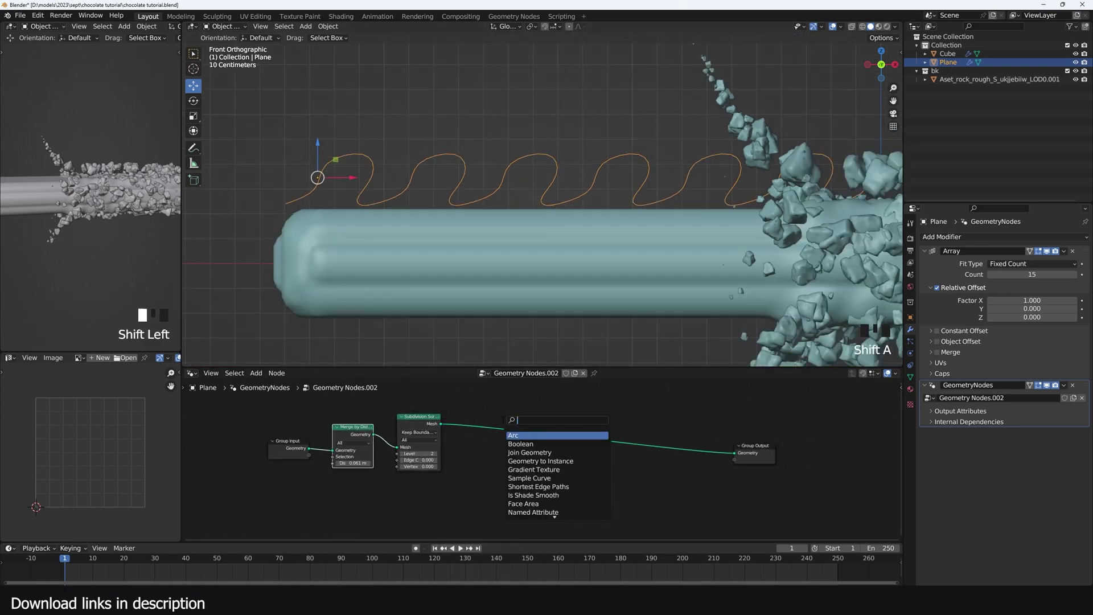
pyautogui.press('Escape')
pyautogui.hotkey('shift', 'a')
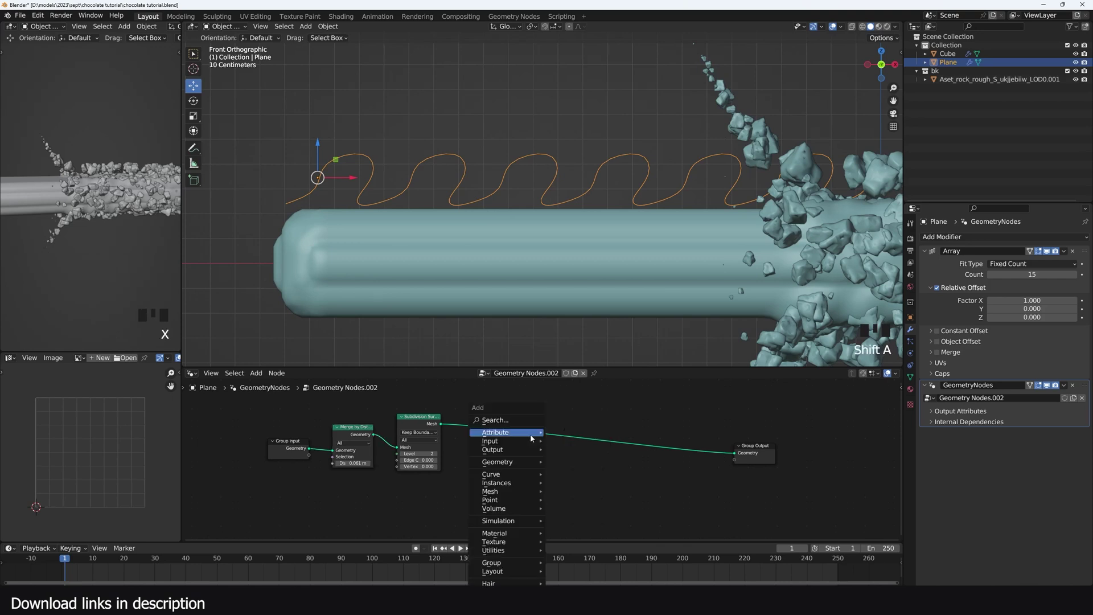
pyautogui.click(529, 421)
pyautogui.write('mesh to c')
pyautogui.press('Return')
pyautogui.click(572, 449)
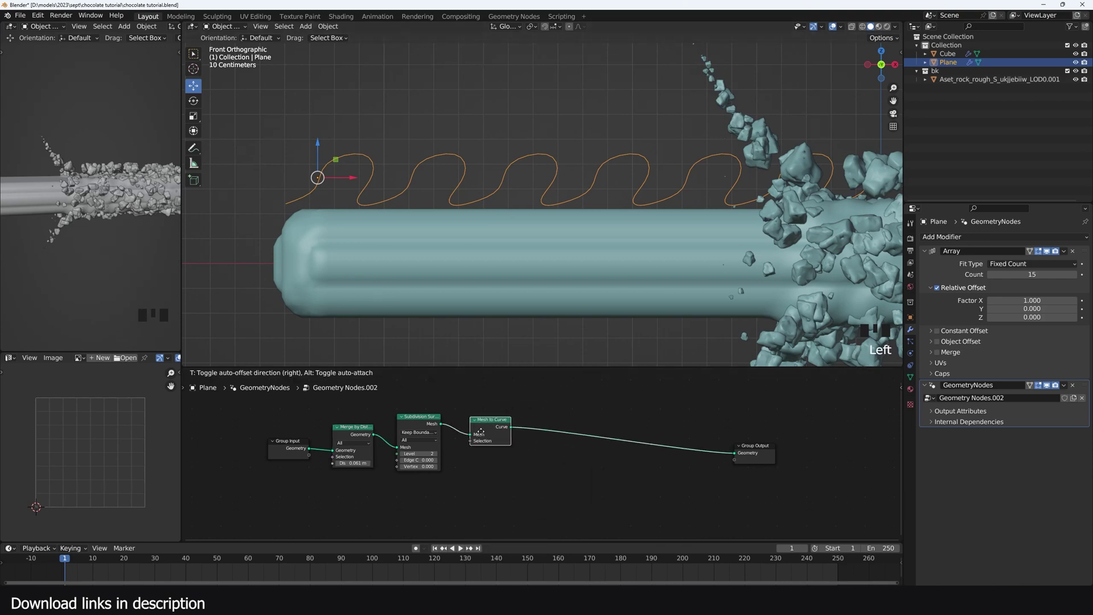
# Step: Add a Trim Curve node after Mesh to Curve, set its End to 0.192, and place it closer to the preceding node
pyautogui.hotkey('shift', 'a')
pyautogui.click(589, 414)
pyautogui.write('trim curve')
pyautogui.press('Return')
pyautogui.click(586, 463)
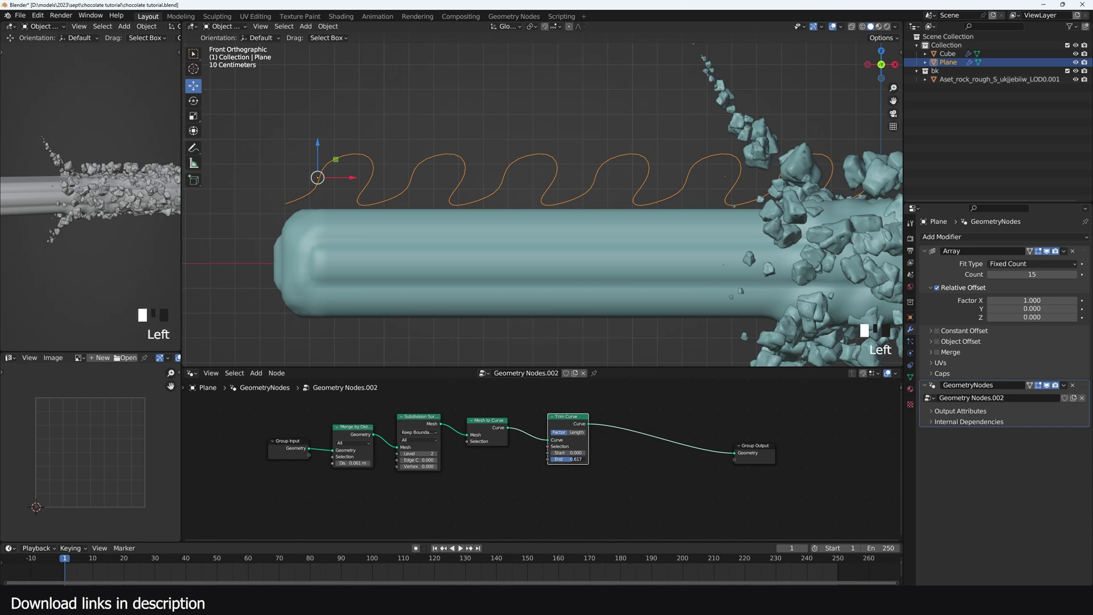
pyautogui.moveTo(572, 459); pyautogui.dragTo(556, 459)
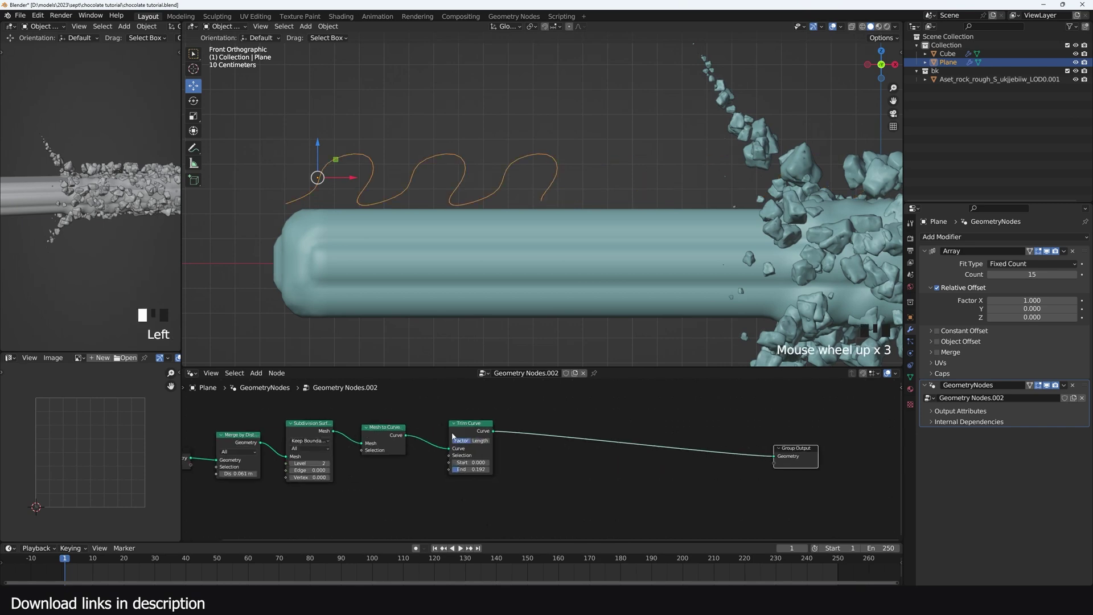
pyautogui.moveTo(454, 436); pyautogui.dragTo(429, 436)
pyautogui.click(390, 431)
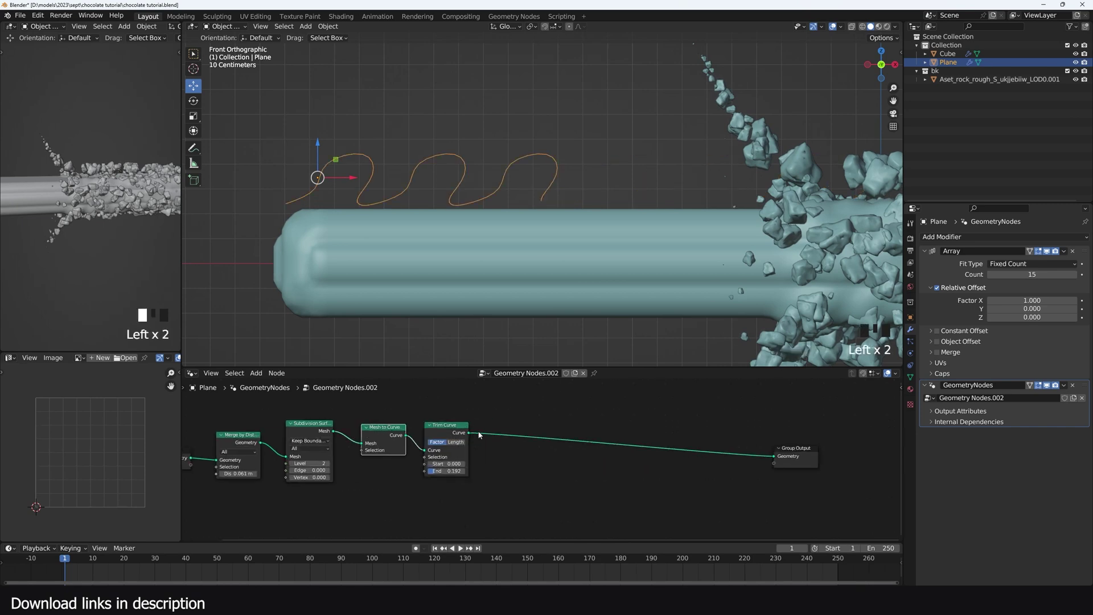
# Step: Insert a Curve to Mesh node between Trim Curve and Group Output
pyautogui.hotkey('shift', 'a')
pyautogui.click(552, 423)
pyautogui.write('curve to mesh')
pyautogui.press('Return')
pyautogui.click(570, 423)
# Step: Add an Extrude Mesh node after Curve to Mesh and set its mode to Edges
pyautogui.hotkey('shift', 'a')
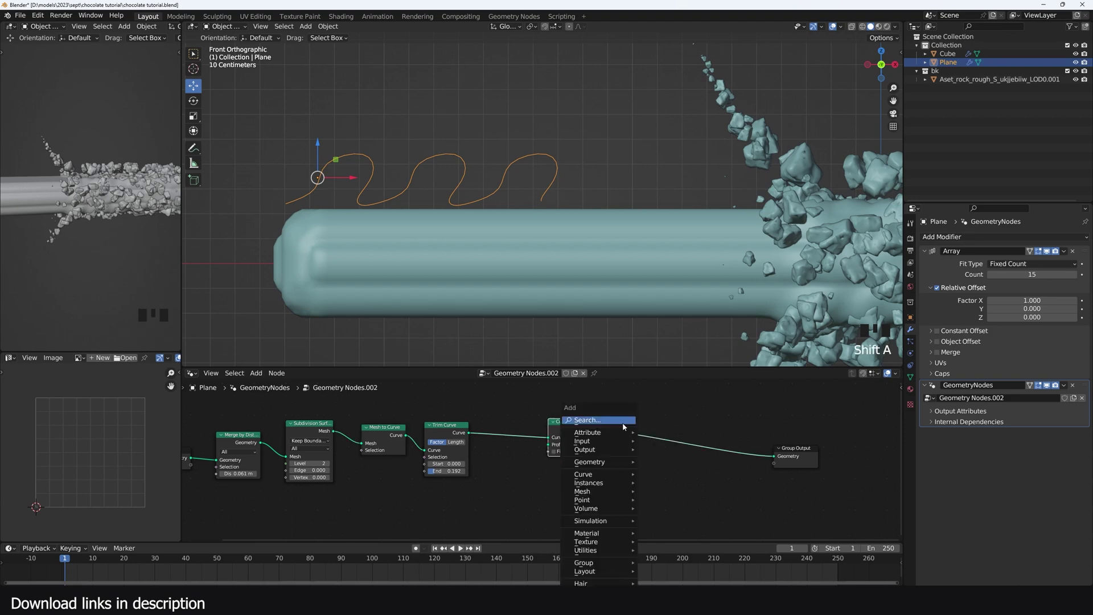
pyautogui.click(623, 423)
pyautogui.write('e')
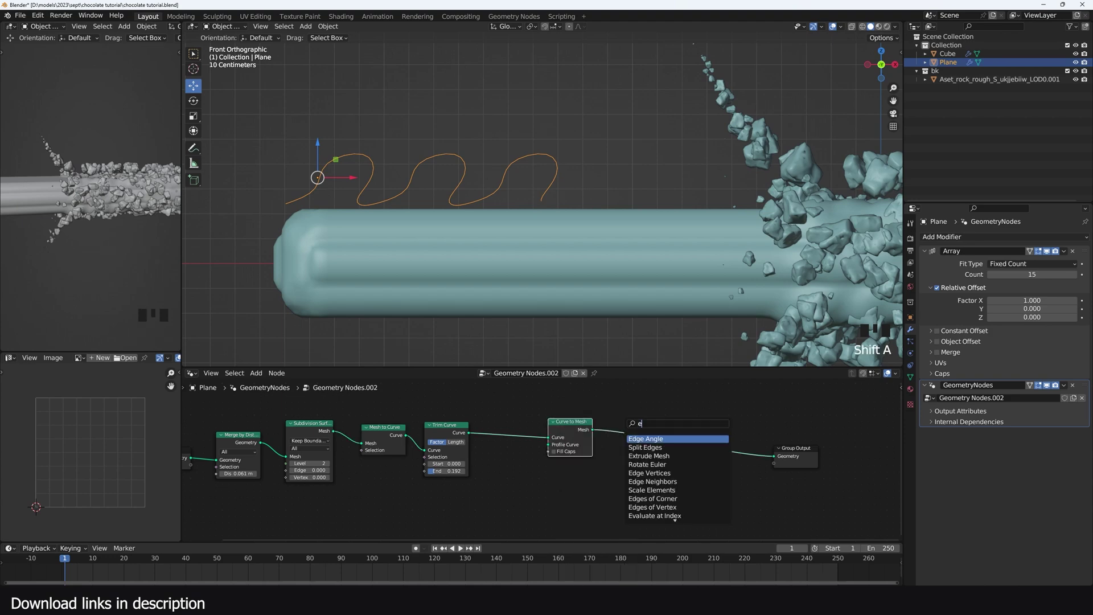
pyautogui.write('x')
pyautogui.press('Return')
pyautogui.click(652, 422)
pyautogui.press('`')
pyautogui.moveTo(637, 242); pyautogui.dragTo(593, 264, button='middle')
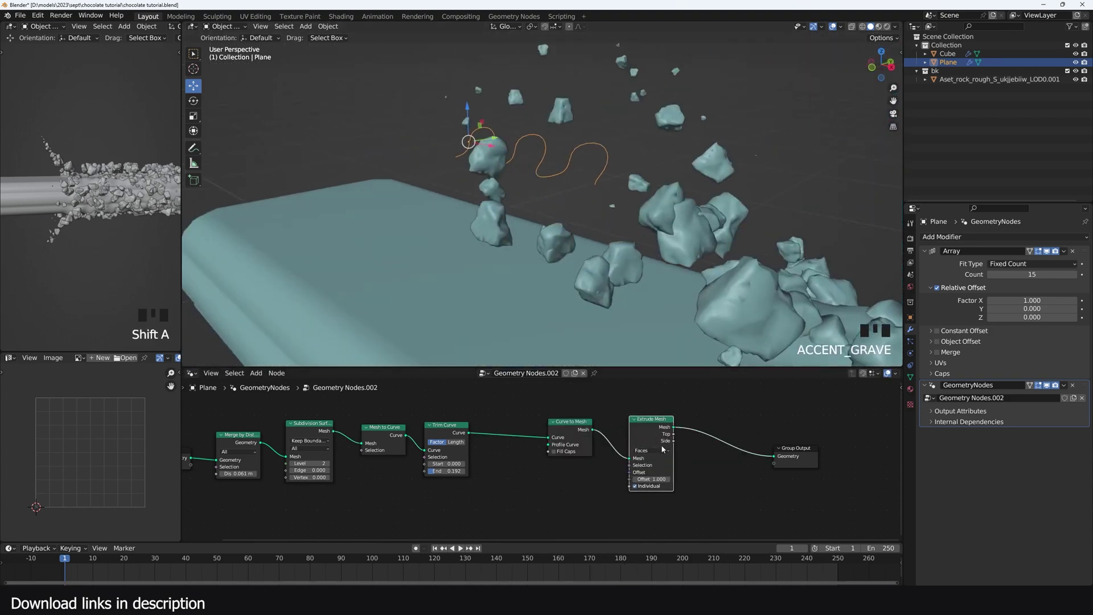
pyautogui.click(661, 448)
pyautogui.click(655, 465)
pyautogui.moveTo(564, 488); pyautogui.dragTo(555, 470, button='middle')
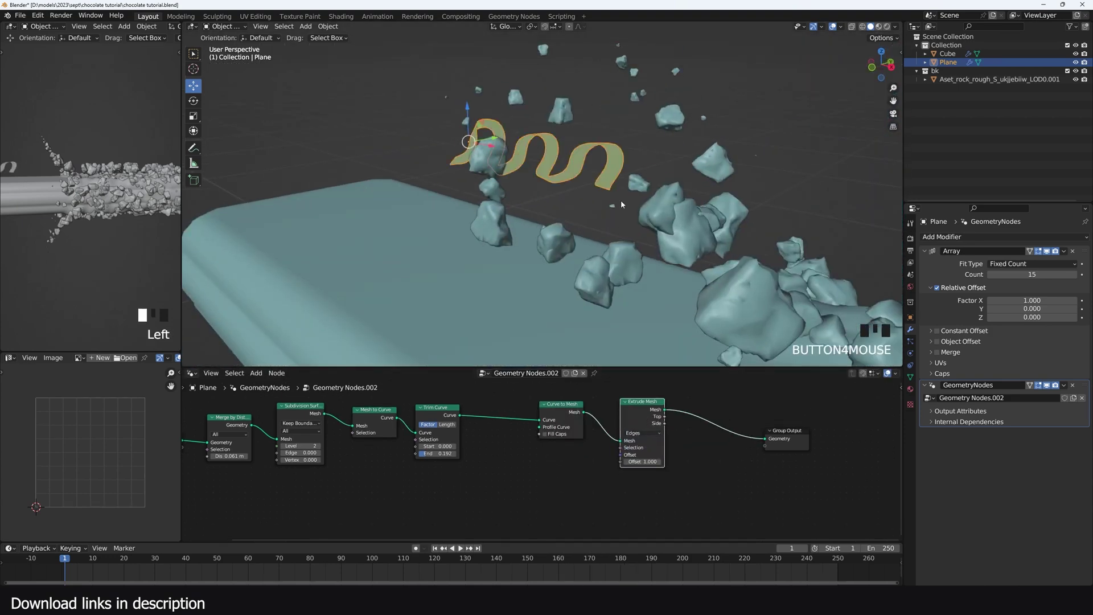
# Step: Feed a Combine XYZ node into the Extrude Mesh Offset with Z at -8.210 to widen the wave across the bar
pyautogui.press('`')
pyautogui.moveTo(621, 199); pyautogui.dragTo(569, 217, button='middle')
pyautogui.hotkey('shift', 'a')
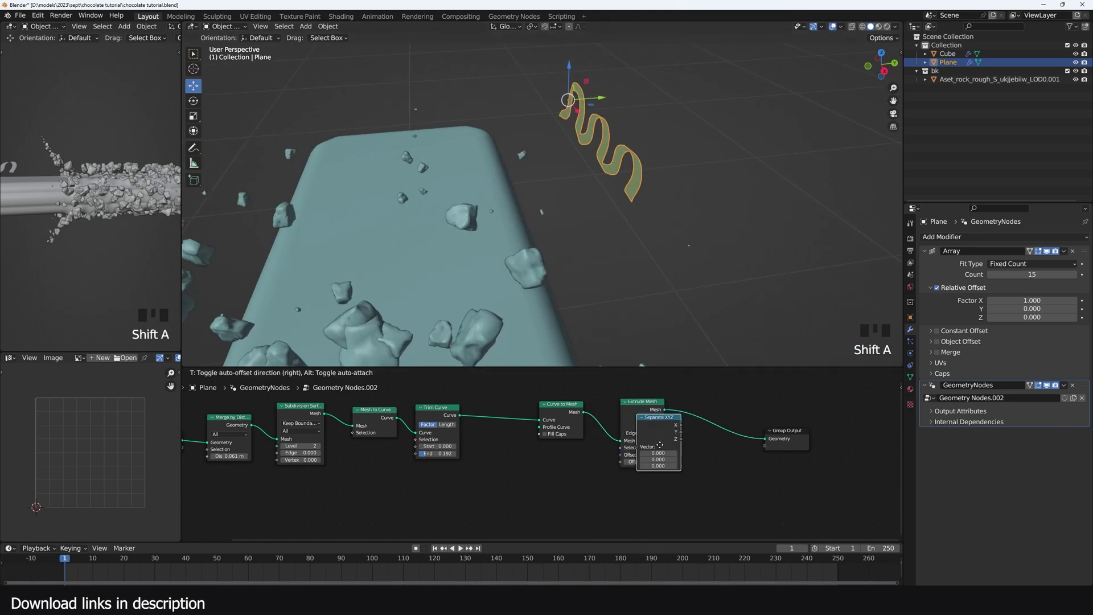
pyautogui.click(656, 504)
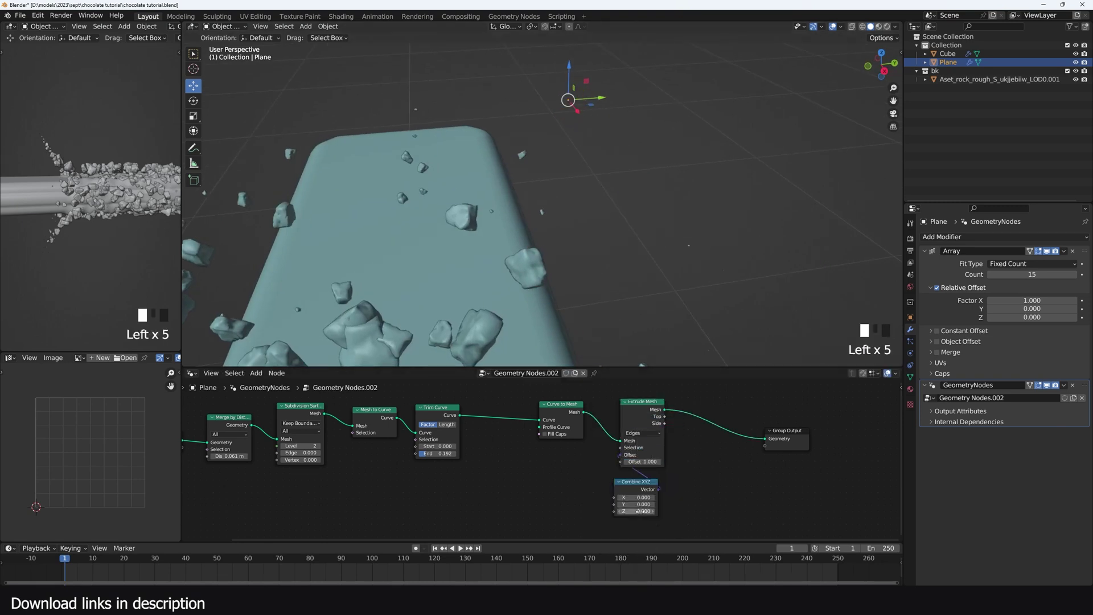
pyautogui.moveTo(636, 511); pyautogui.dragTo(372, 125)
pyautogui.keyDown('shift'); pyautogui.moveTo(636, 511); pyautogui.dragTo(729, 511); pyautogui.keyUp('shift')
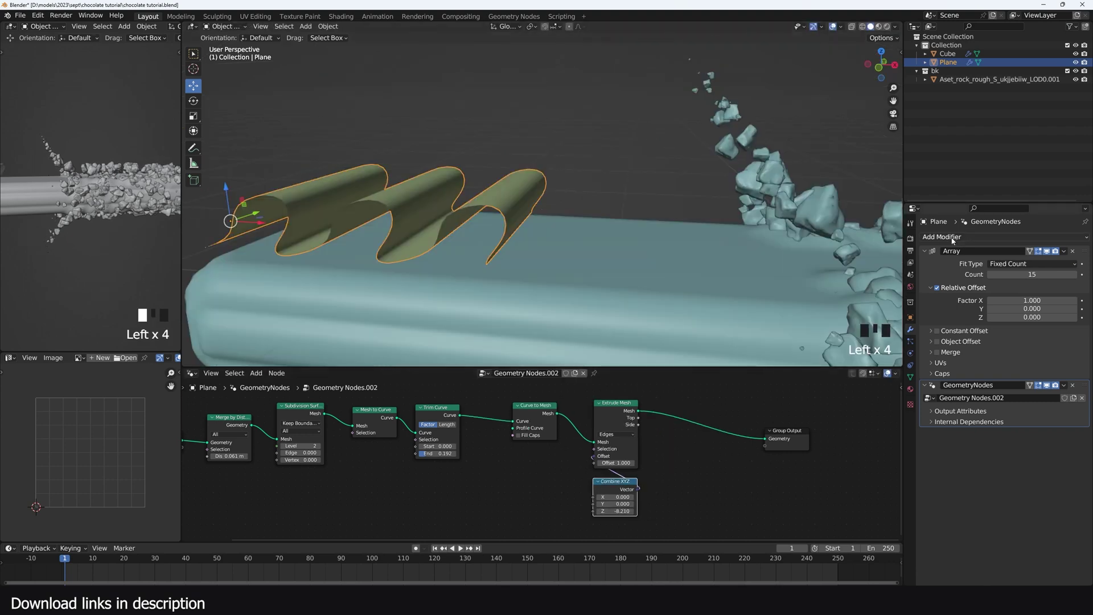
# Step: Add a Solidify modifier to the wave strip with a Thickness of -0.53 m
pyautogui.click(927, 253)
pyautogui.click(942, 237)
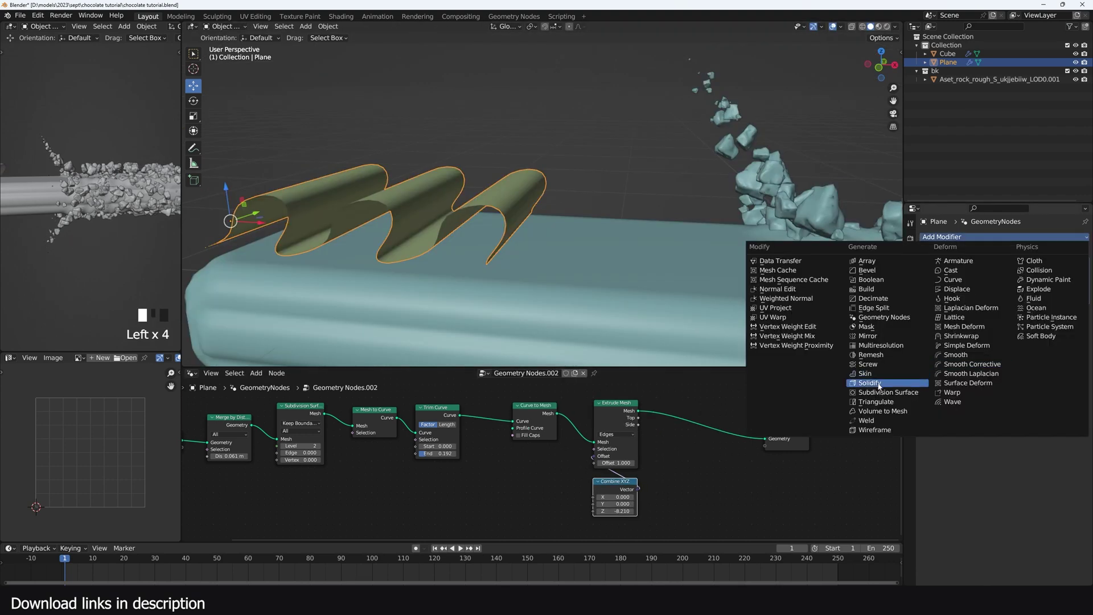
pyautogui.click(801, 378)
pyautogui.moveTo(1019, 333); pyautogui.dragTo(996, 334)
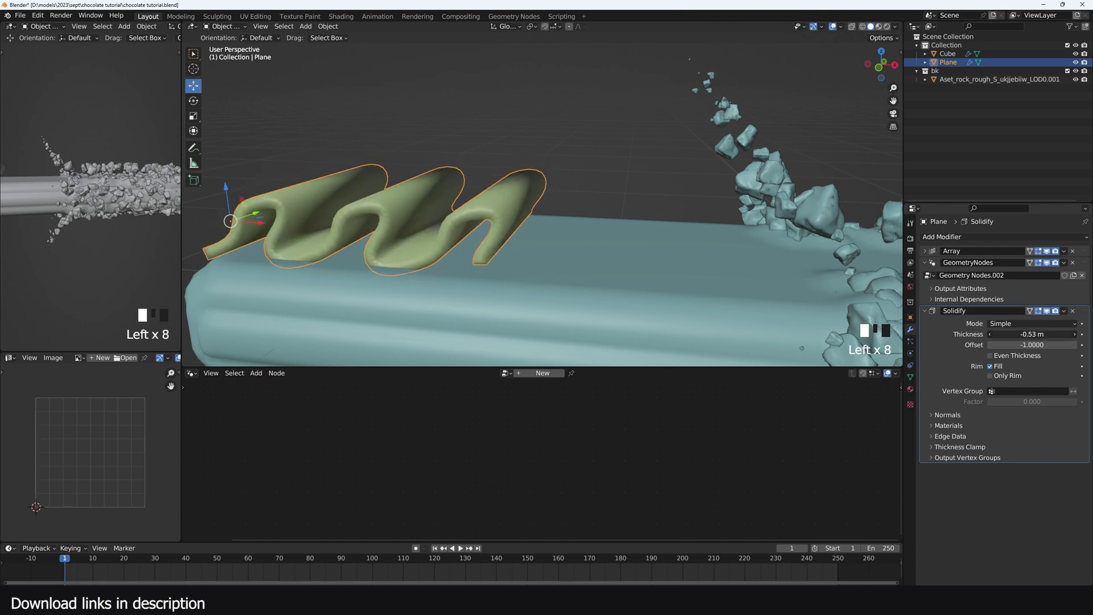
pyautogui.click(925, 311)
# Step: Add a level 2 Subdivision modifier to the wave strip and increase its Solidify thickness further
pyautogui.click(982, 237)
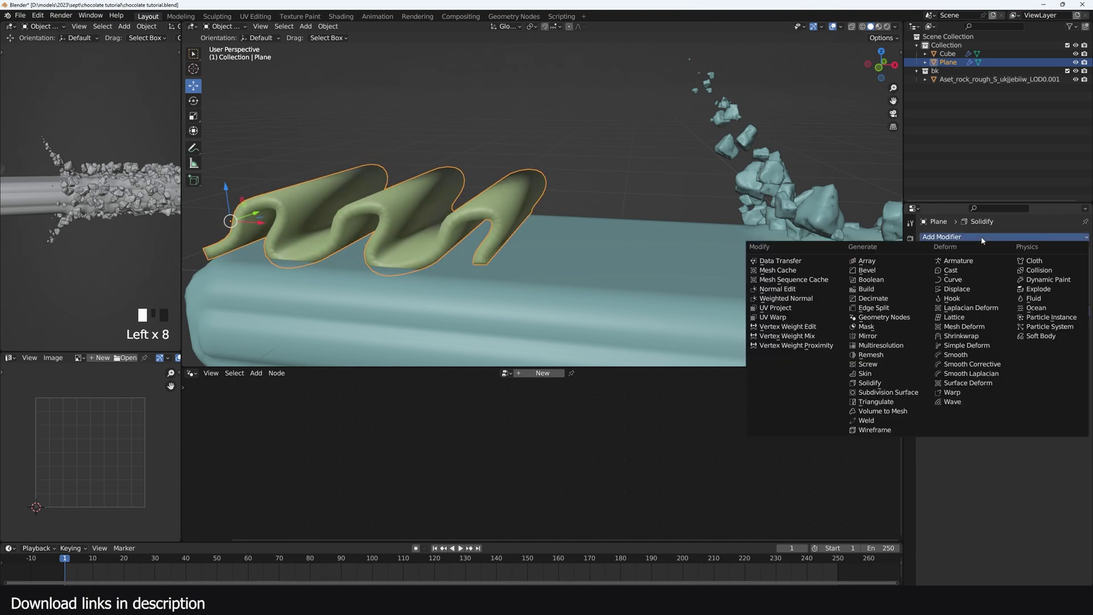
pyautogui.hotkey('ctrl', '2')
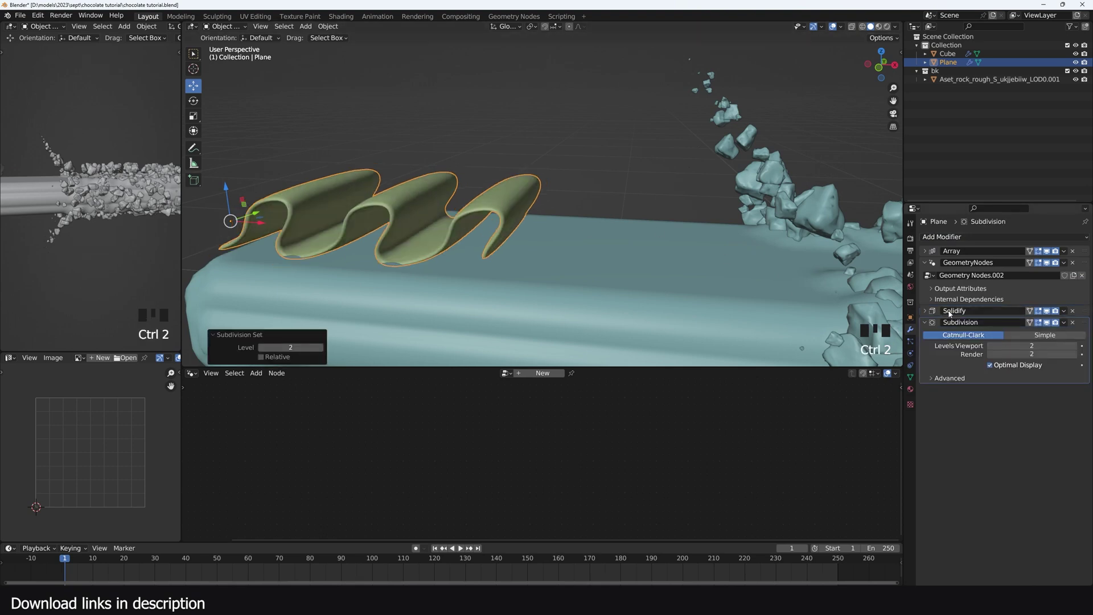
pyautogui.click(925, 311)
pyautogui.moveTo(1032, 334); pyautogui.dragTo(974, 334)
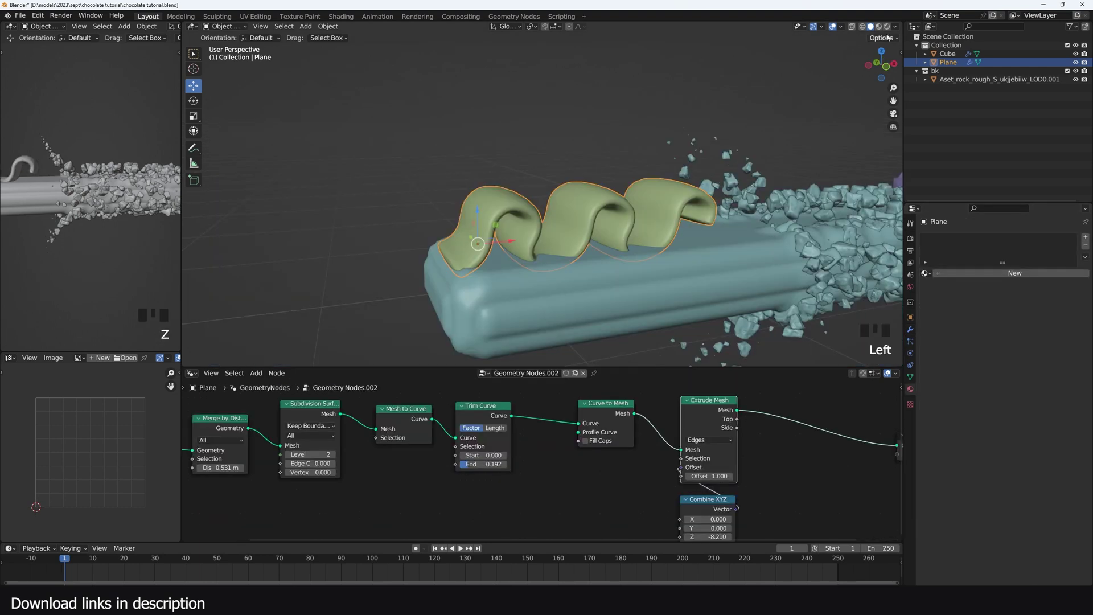
# Step: Preview materials and give the wave a glossy dark brown material named 3 with Roughness 0, Subsurface 0.187 and a dark red Subsurface Color
pyautogui.doubleClick(880, 28)
pyautogui.click(1015, 273)
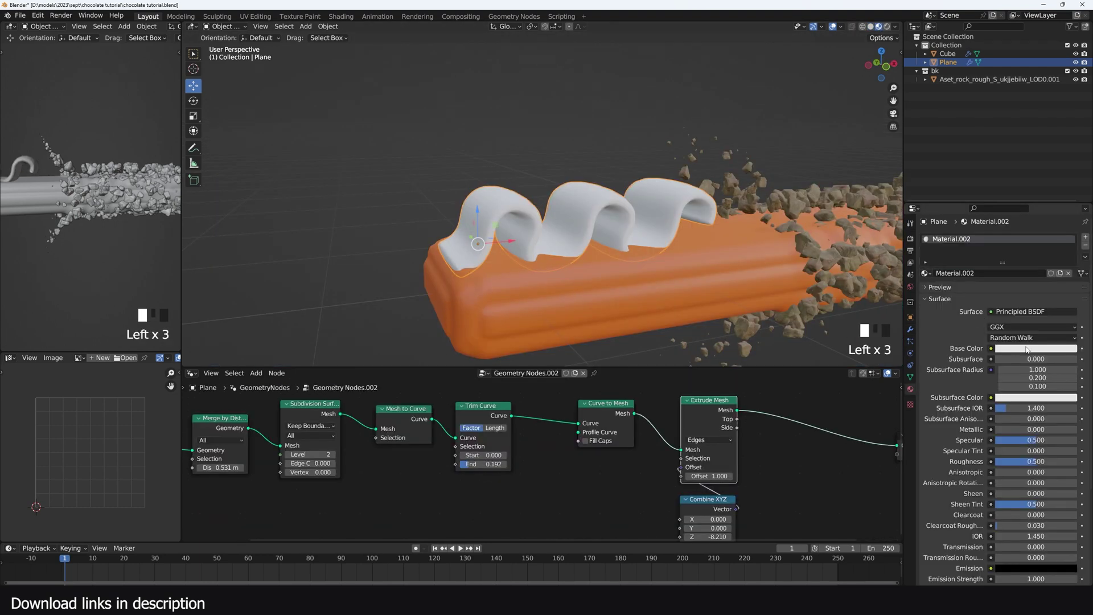
pyautogui.click(1036, 348)
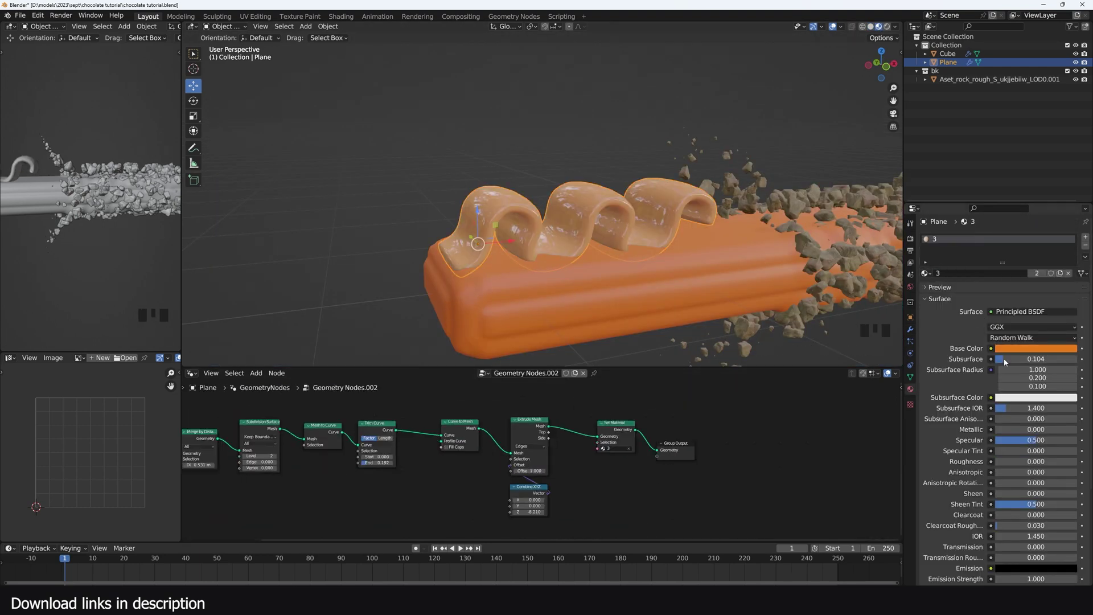
pyautogui.moveTo(1020, 359); pyautogui.dragTo(1033, 359)
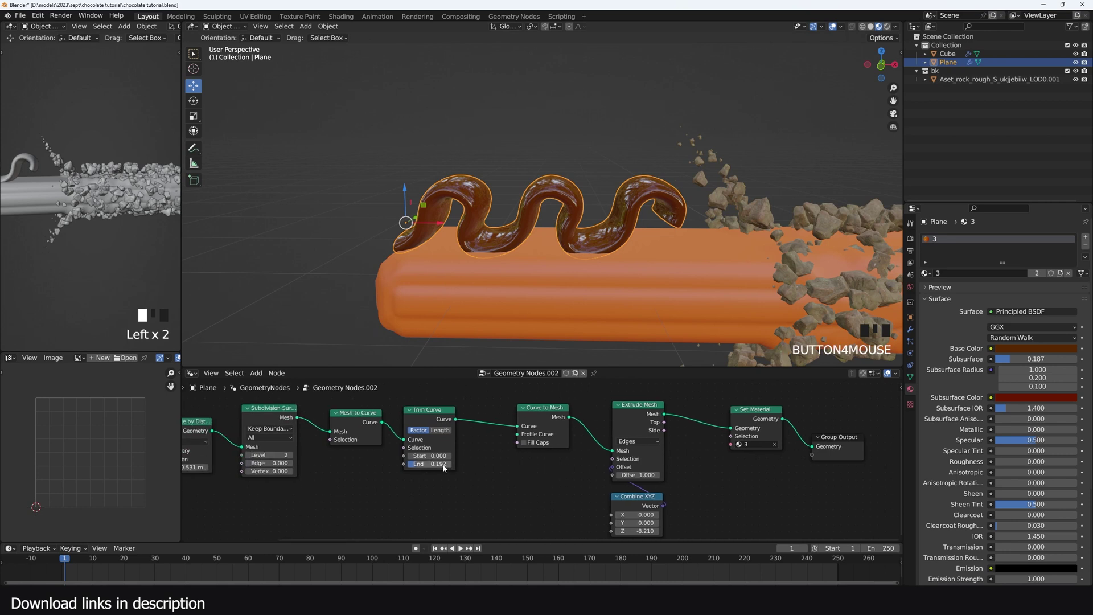
# Step: Set the Trim Curve End to 0.214 and bring up the finished render 0275.png for reference
pyautogui.moveTo(430, 464); pyautogui.dragTo(442, 464)
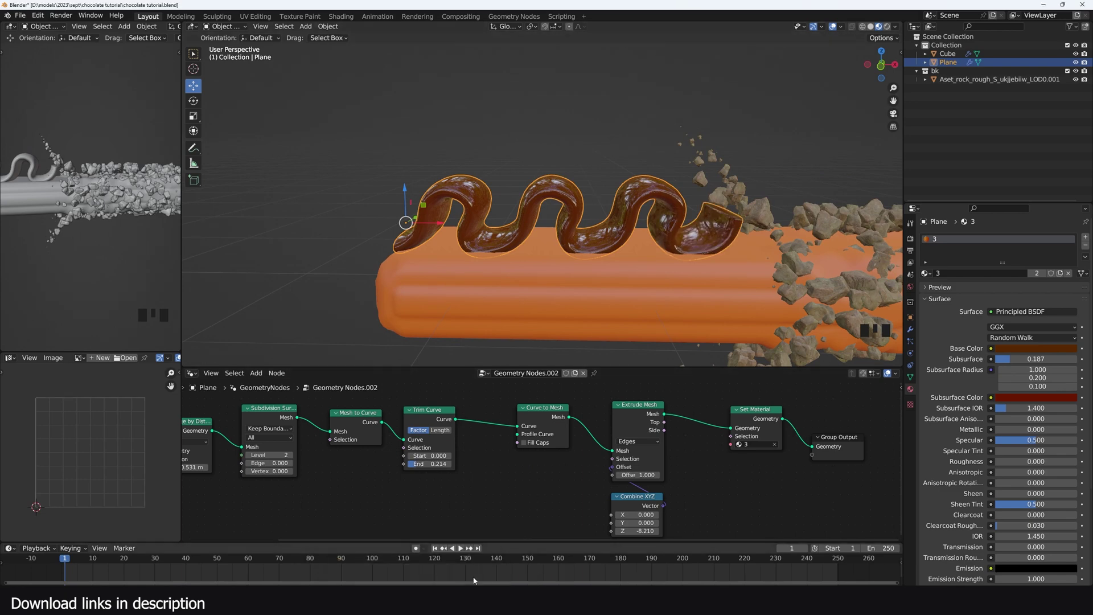
pyautogui.moveTo(430, 602)
pyautogui.click(518, 561)
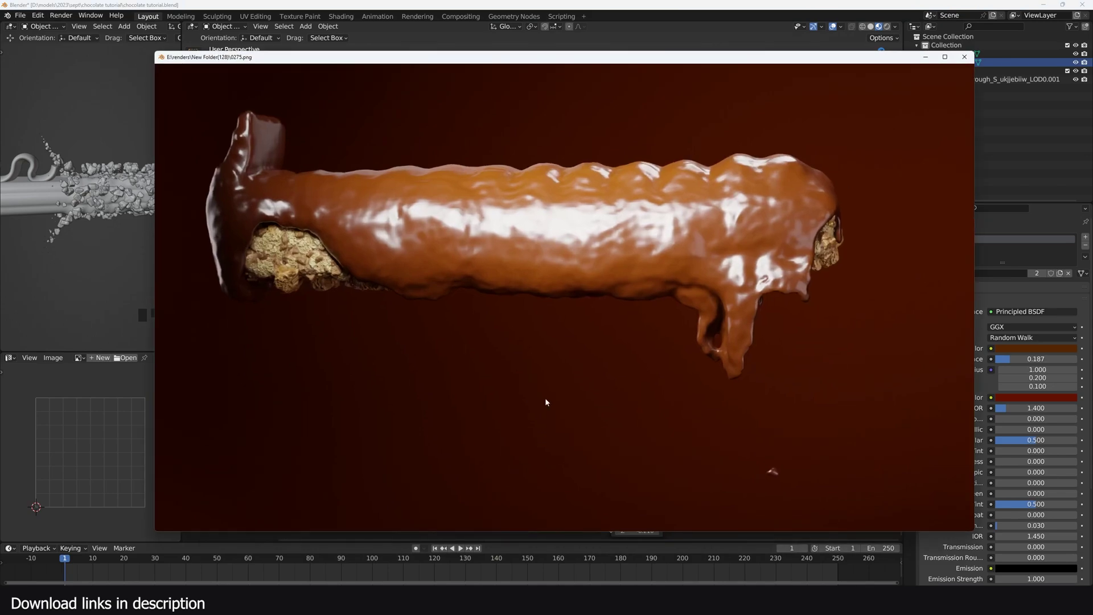
# Step: Browse the finished render sequence back to 0091.png as reference, and return to the ribbon's node tree in Blender
pyautogui.moveTo(545, 397); pyautogui.dragTo(361, 433)
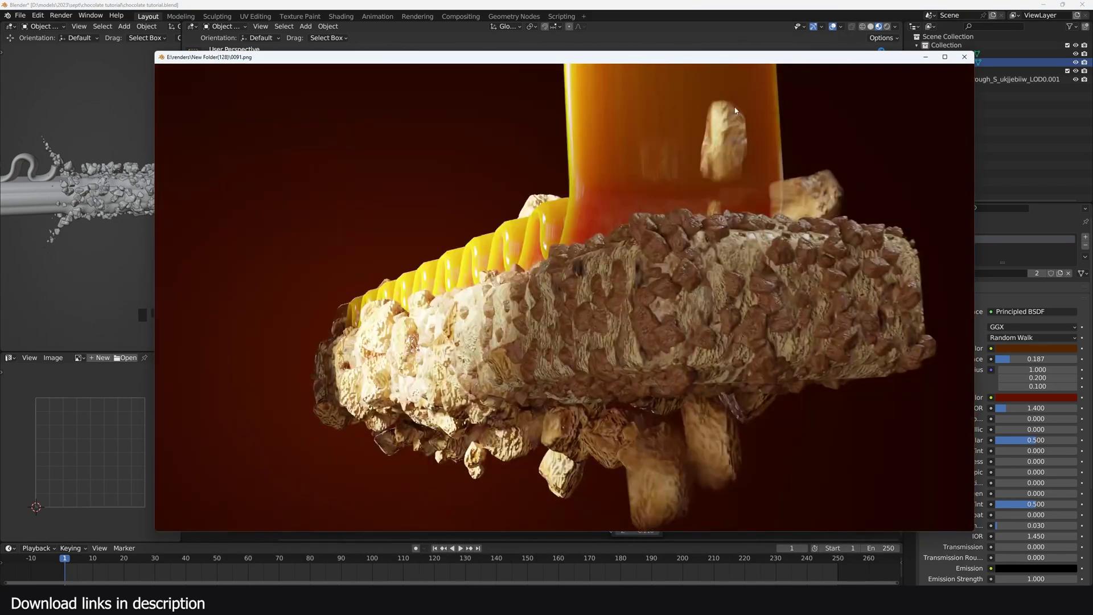
pyautogui.click(811, 4)
pyautogui.scroll(-2, 561, 467)
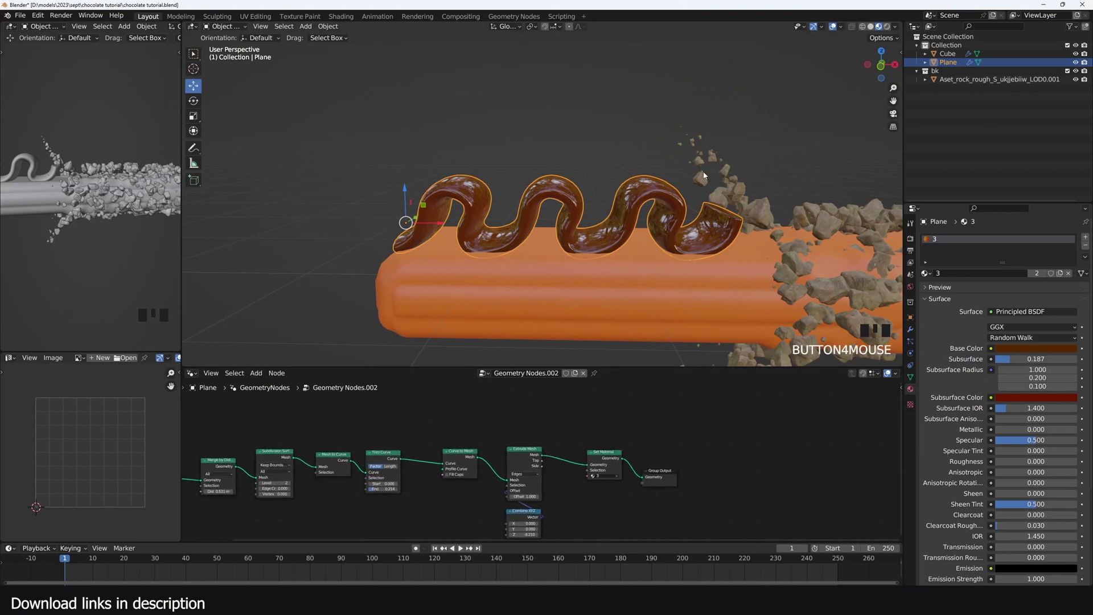
# Step: Add a Curve Line node with its End at Y 8.1 m and Z 0 m, preview it, and place the Viewer farther away
pyautogui.moveTo(574, 423); pyautogui.dragTo(618, 465, button='middle')
pyautogui.moveTo(548, 457); pyautogui.dragTo(586, 442, button='middle')
pyautogui.hotkey('shift', 'a')
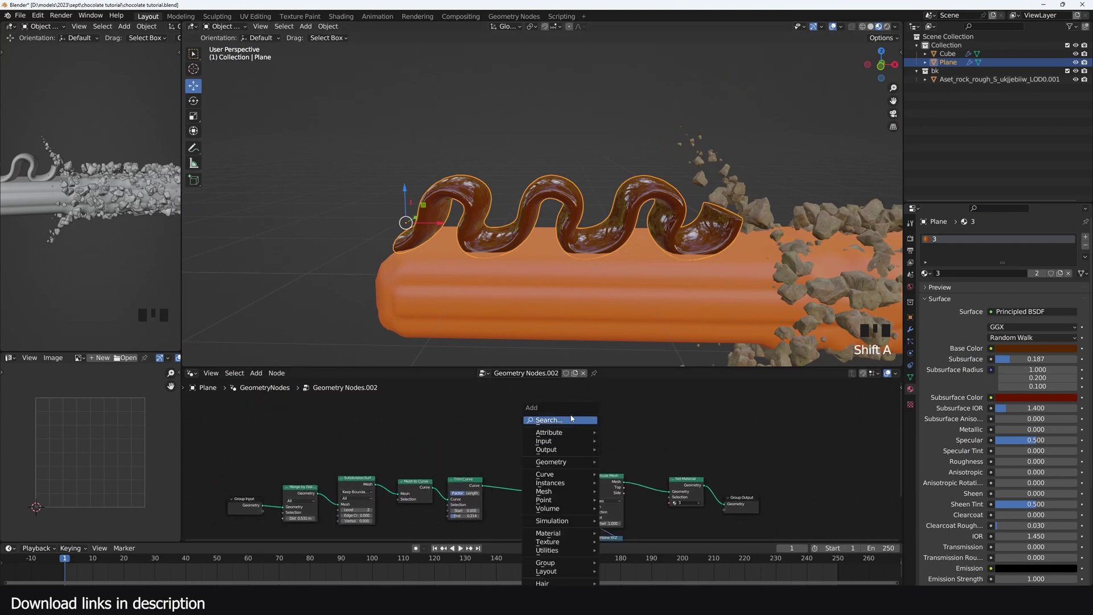
pyautogui.click(571, 418)
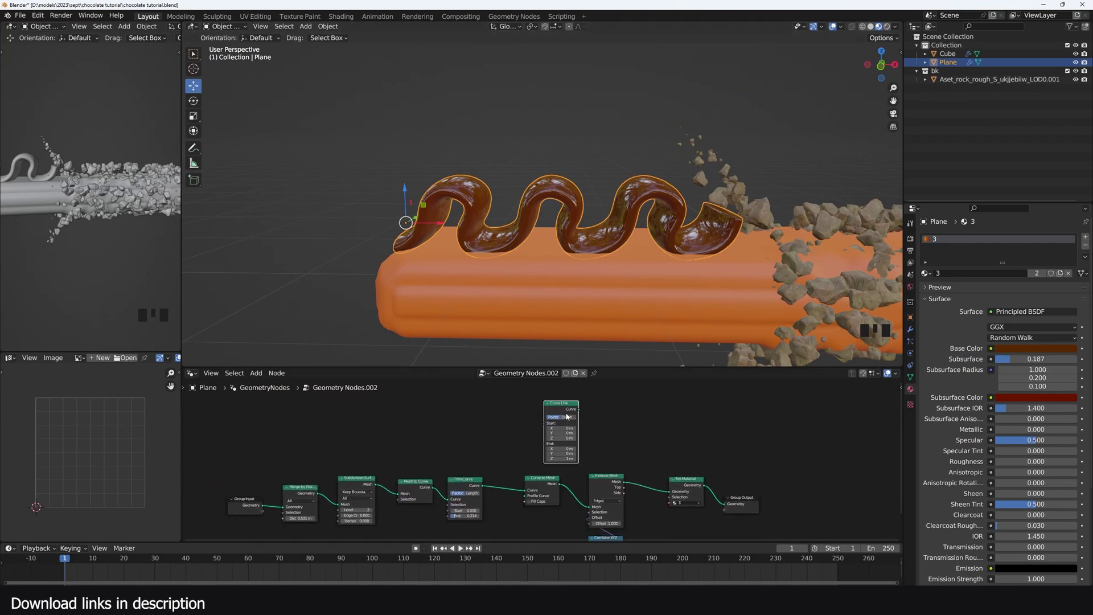
pyautogui.keyDown('ctrl'); pyautogui.keyDown('shift'); pyautogui.click(569, 415); pyautogui.keyUp('shift'); pyautogui.keyUp('ctrl')
pyautogui.moveTo(566, 453); pyautogui.dragTo(604, 453)
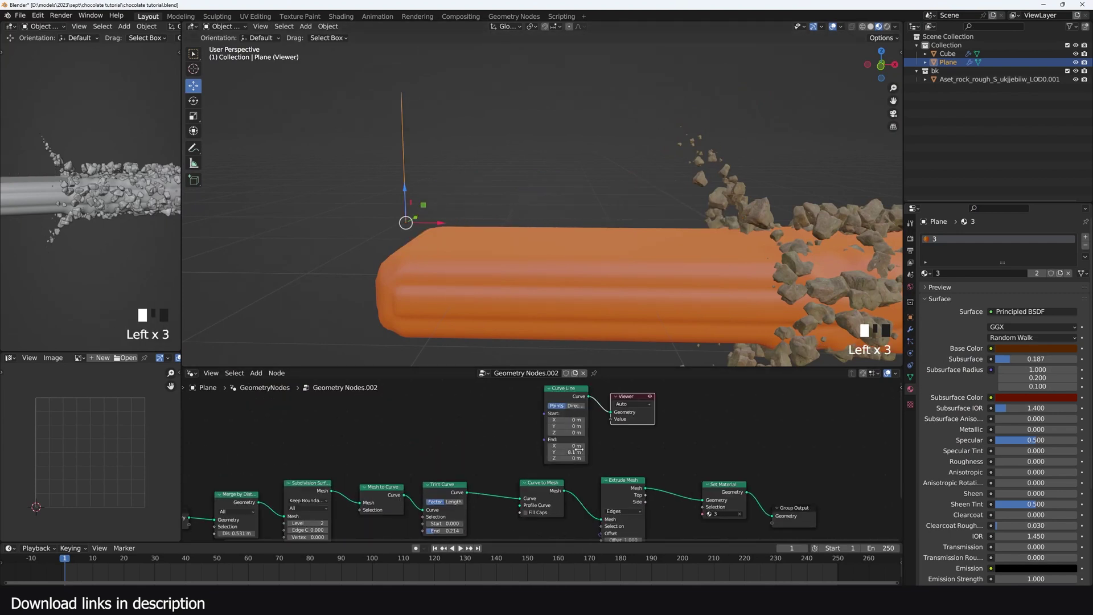
pyautogui.moveTo(616, 422); pyautogui.dragTo(766, 421)
pyautogui.scroll(2, 556, 413)
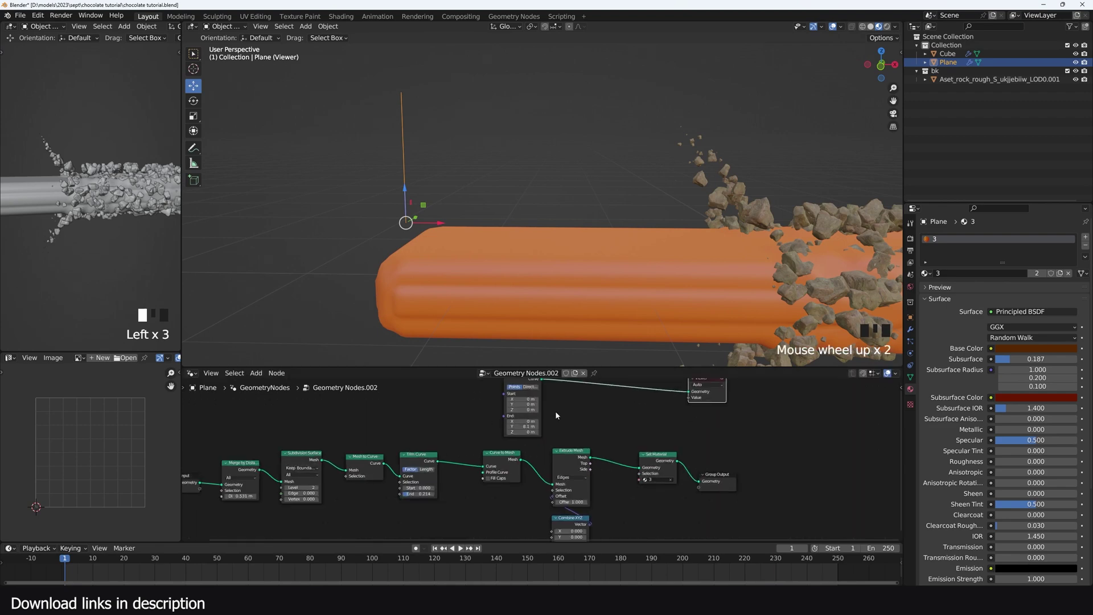
# Step: Preview the Curve to Mesh output over the bar, and switch the preview back to the Curve Line
pyautogui.moveTo(556, 413); pyautogui.dragTo(534, 428, button='middle')
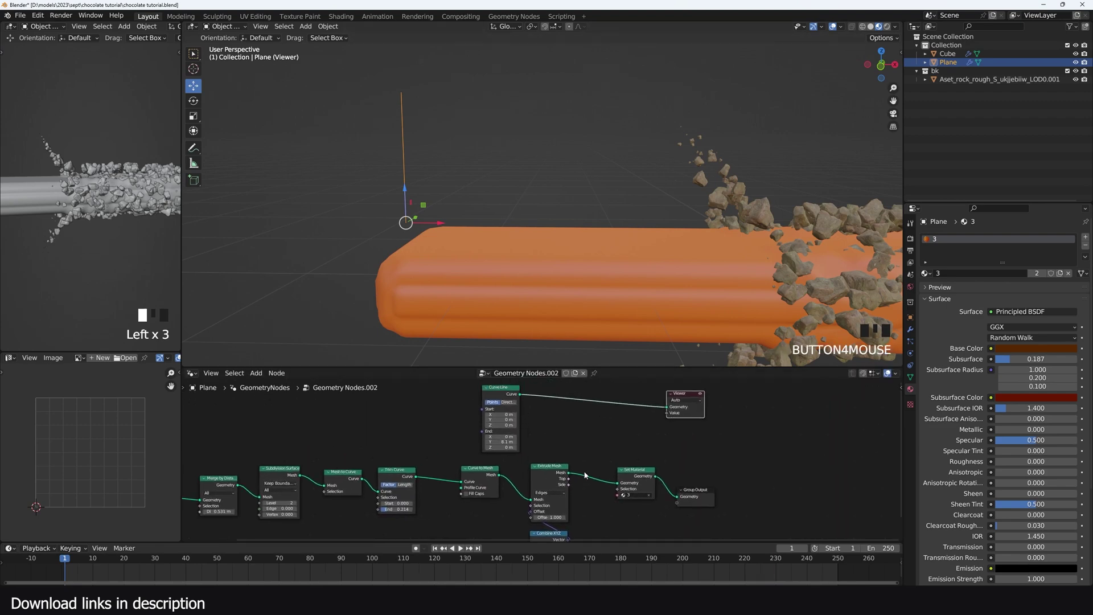
pyautogui.moveTo(446, 478); pyautogui.dragTo(497, 470, button='middle')
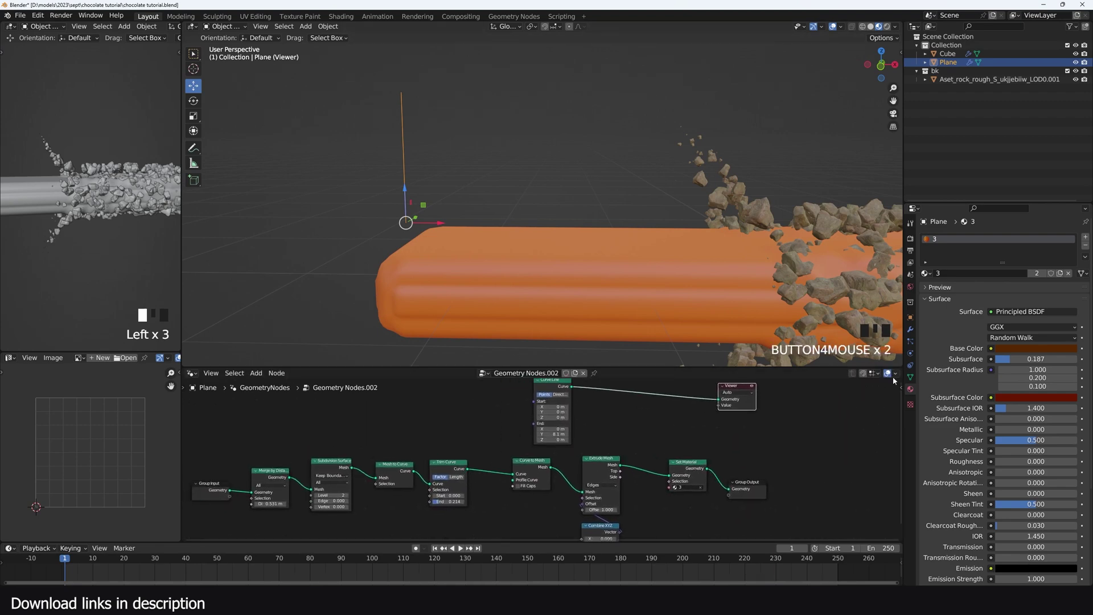
pyautogui.keyDown('ctrl'); pyautogui.keyDown('shift'); pyautogui.click(472, 451); pyautogui.keyUp('shift'); pyautogui.keyUp('ctrl')
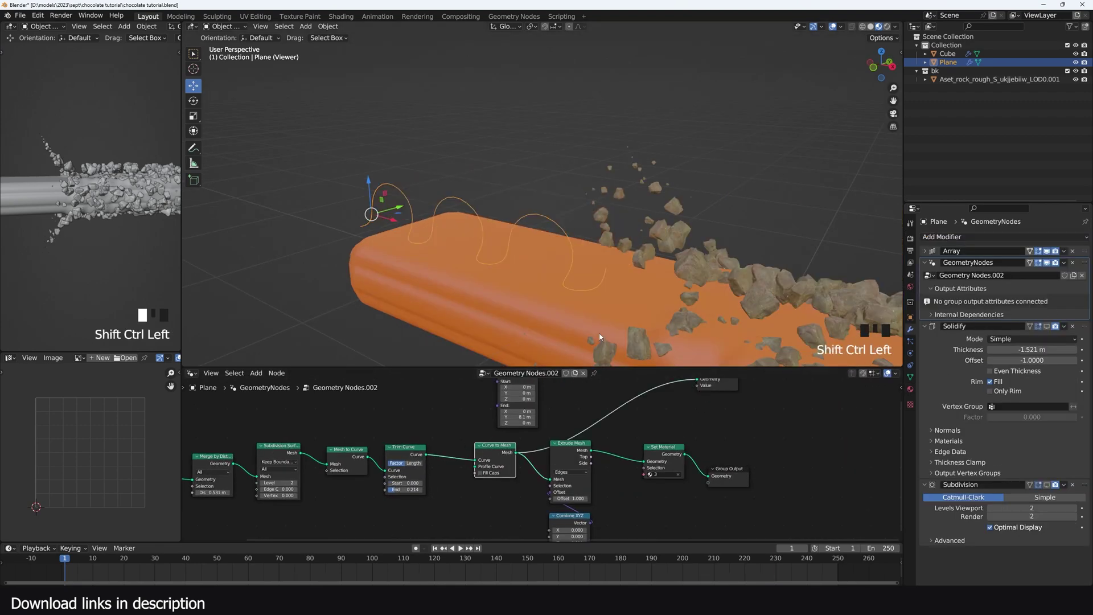
pyautogui.press('`')
pyautogui.moveTo(599, 333); pyautogui.dragTo(630, 281, button='middle')
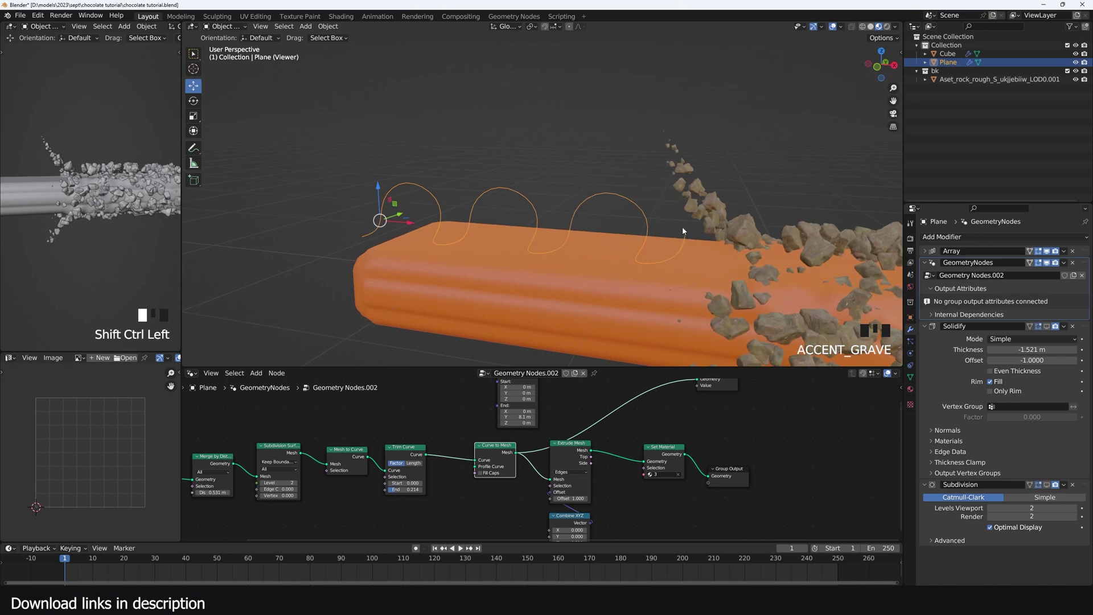
pyautogui.moveTo(620, 425); pyautogui.dragTo(649, 446, button='middle')
pyautogui.keyDown('ctrl'); pyautogui.keyDown('shift'); pyautogui.click(519, 447); pyautogui.keyUp('shift'); pyautogui.keyUp('ctrl')
# Step: Reposition the Curve Line and Curve to Mesh nodes to make room for additional nodes
pyautogui.moveTo(539, 419); pyautogui.dragTo(488, 398)
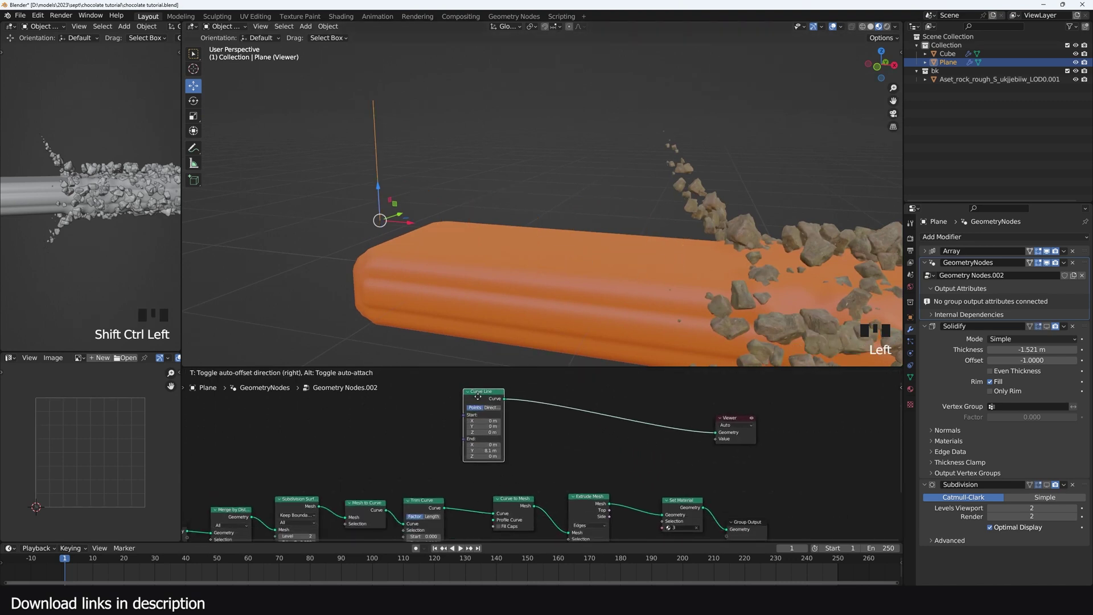
pyautogui.scroll(-3, 567, 447)
pyautogui.scroll(2, 464, 456)
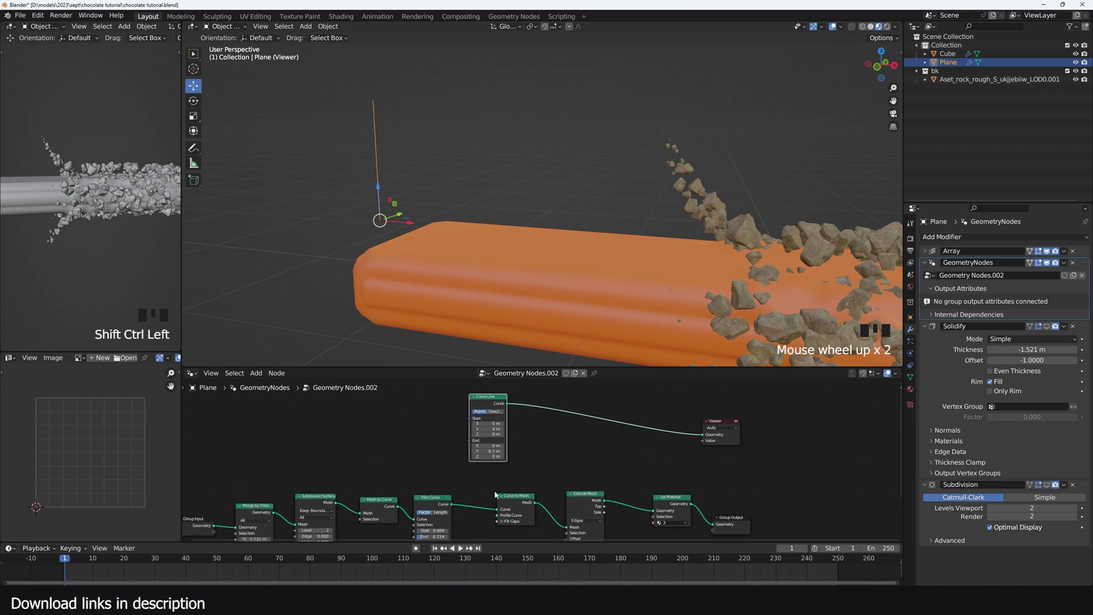
pyautogui.moveTo(514, 499)
pyautogui.mouseDown()
pyautogui.moveTo(469, 510)
pyautogui.moveTo(530, 501)
pyautogui.mouseUp()
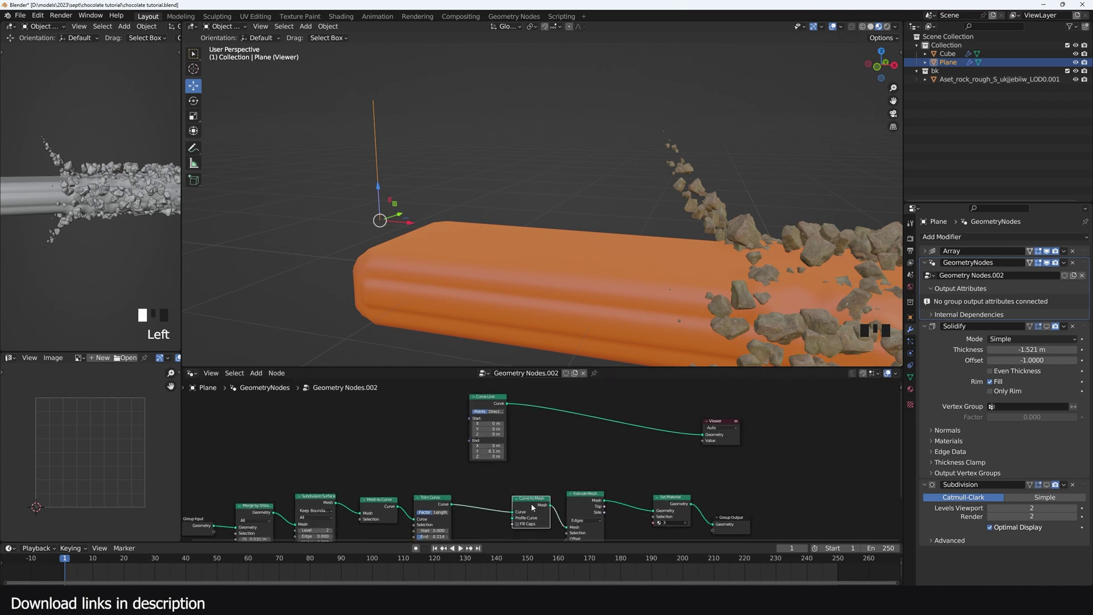
pyautogui.scroll(-2, 518, 457)
pyautogui.moveTo(518, 457); pyautogui.dragTo(519, 470, button='middle')
pyautogui.scroll(2, 520, 470)
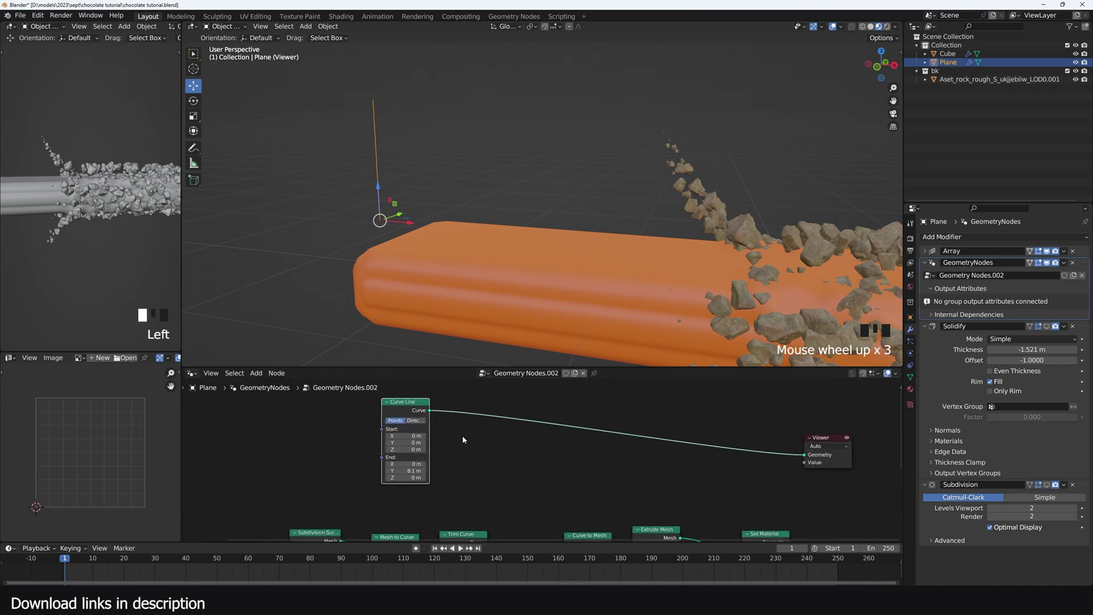
# Step: Add a Set Position node after the Curve Line and preview the Trim Curve output
pyautogui.hotkey('shift', 'a')
pyautogui.write('set')
pyautogui.click(499, 451)
pyautogui.click(501, 437)
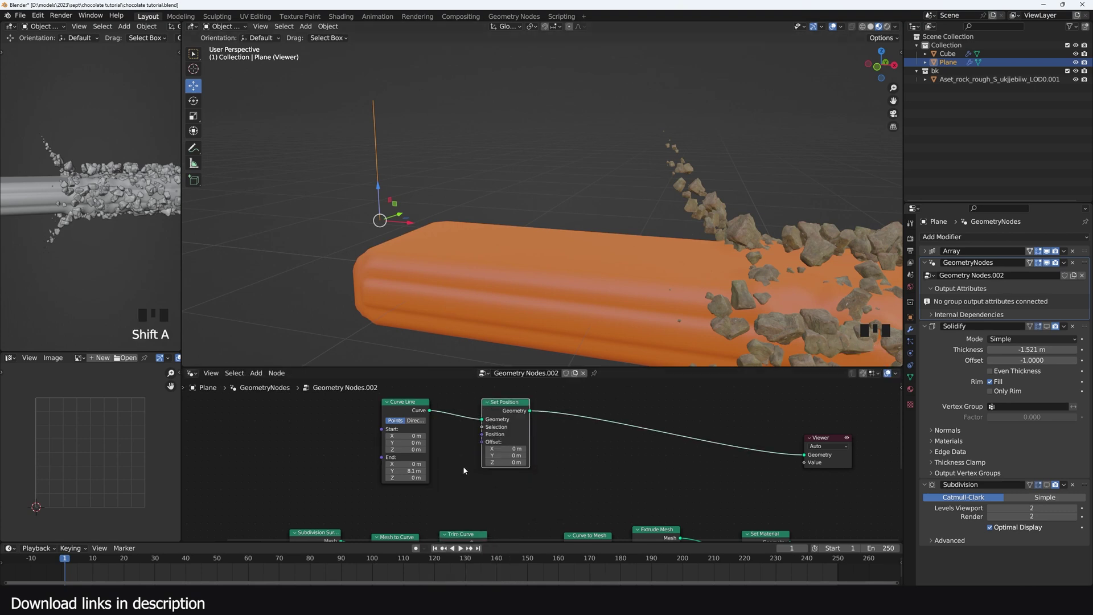
pyautogui.moveTo(456, 481); pyautogui.dragTo(510, 470, button='middle')
pyautogui.keyDown('ctrl'); pyautogui.keyDown('shift'); pyautogui.click(512, 502); pyautogui.keyUp('shift'); pyautogui.keyUp('ctrl')
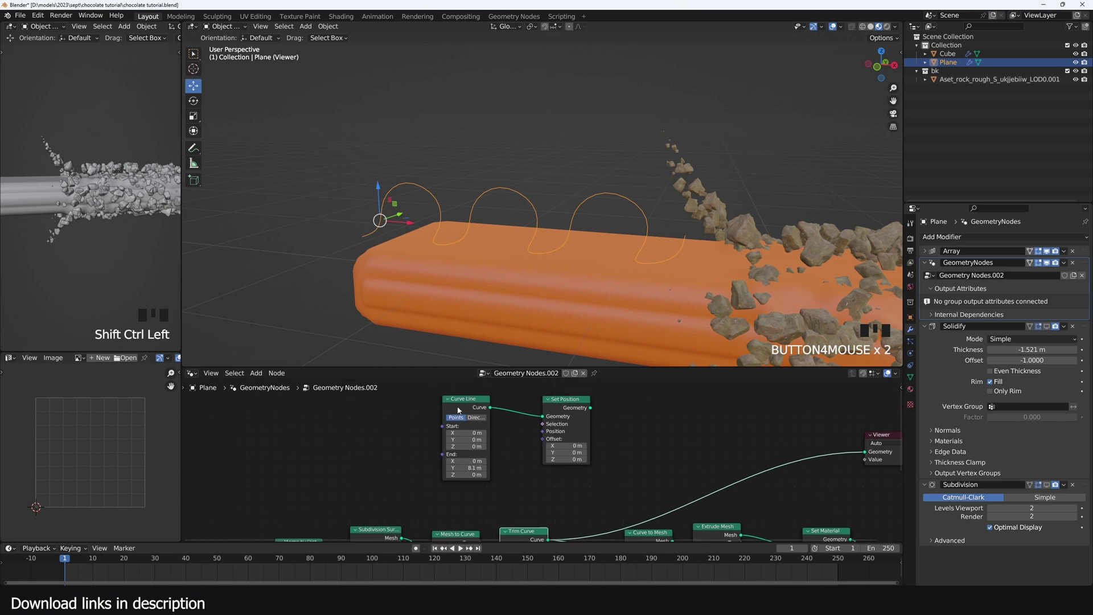
# Step: Add a Sample Curve node and feed its Curves input from the Mesh to Curve output
pyautogui.moveTo(468, 408); pyautogui.dragTo(473, 380)
pyautogui.hotkey('shift', 'a')
pyautogui.click(393, 420)
pyautogui.write('sam')
pyautogui.press('Return')
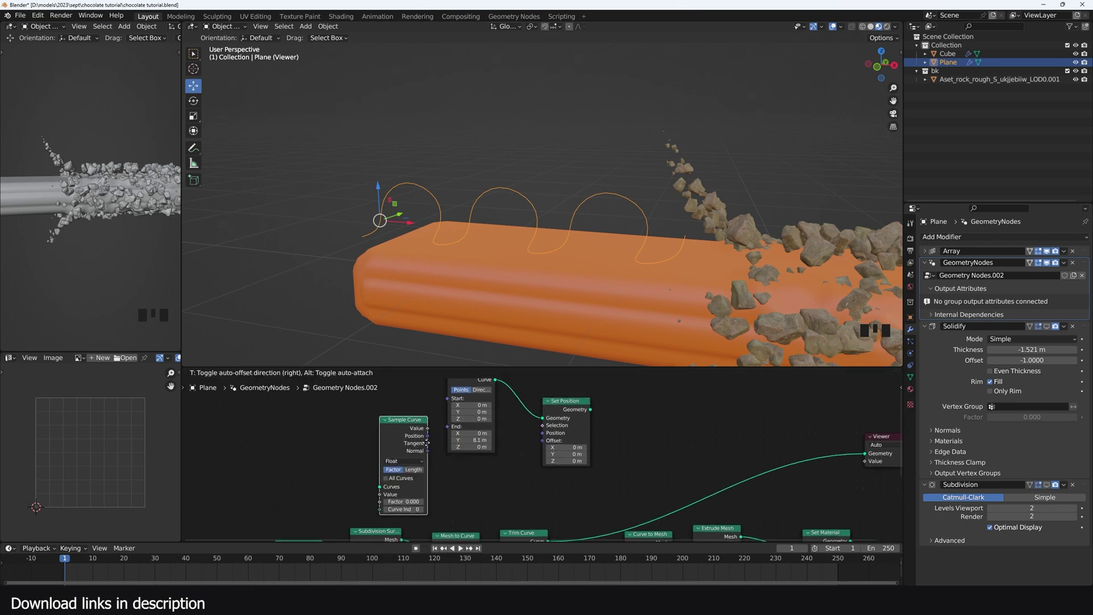
pyautogui.click(360, 419)
pyautogui.moveTo(548, 511); pyautogui.dragTo(571, 489)
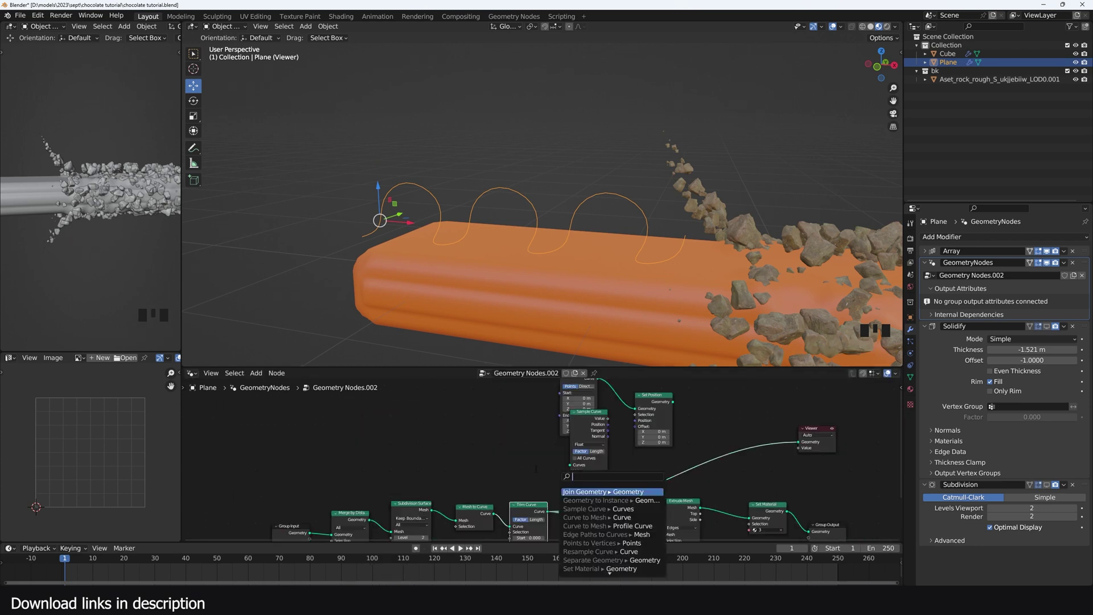
pyautogui.press('Escape')
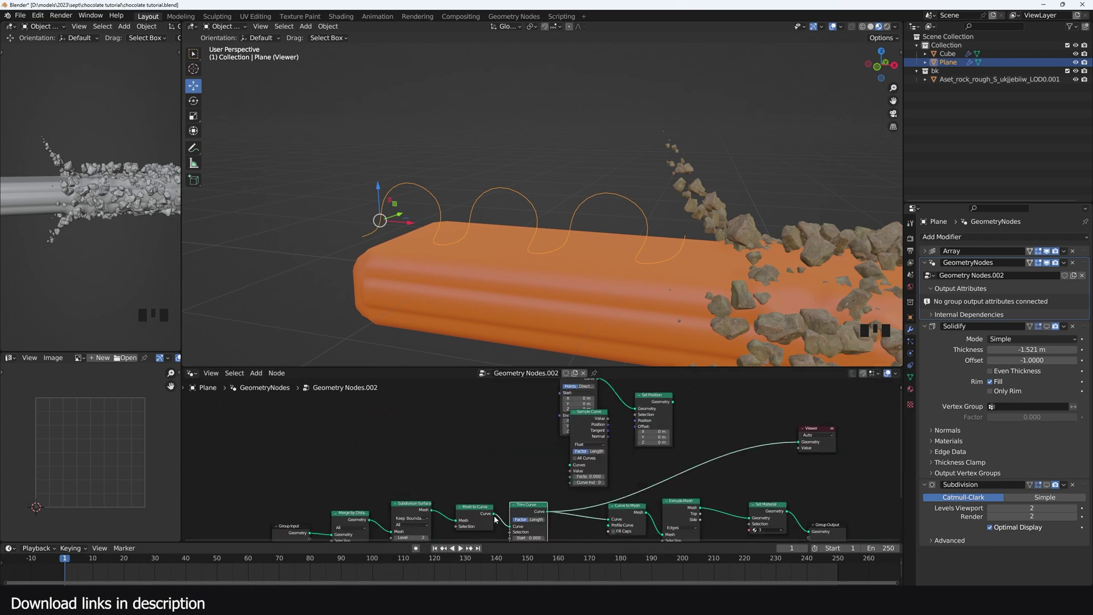
pyautogui.moveTo(495, 515); pyautogui.dragTo(516, 466)
# Step: Set the Sample Curve data type to Vector and connect a Position node to its Value input
pyautogui.scroll(4, 530, 450)
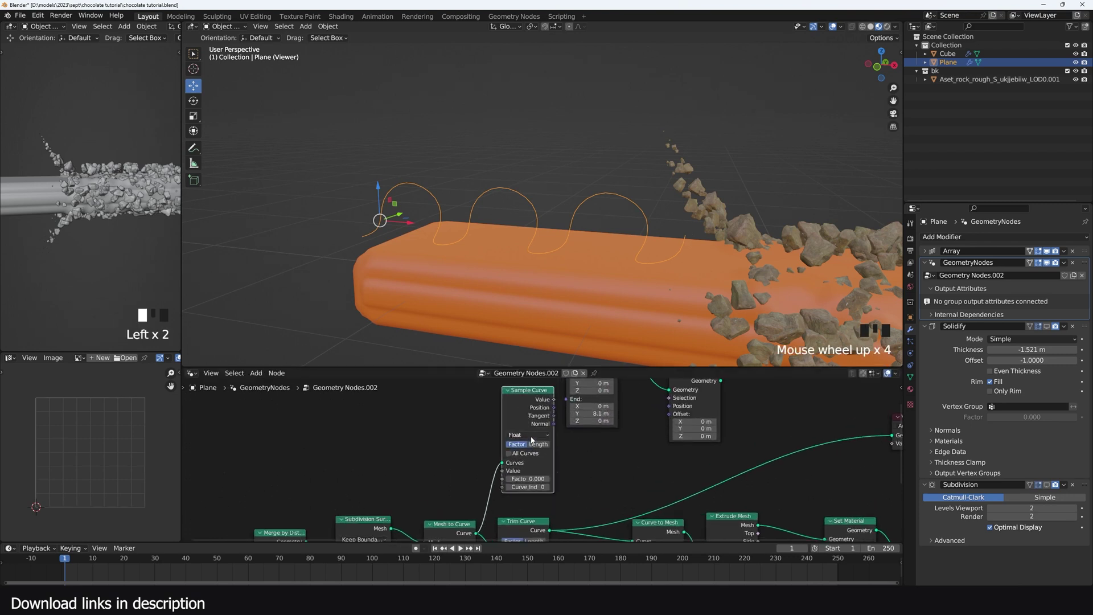
pyautogui.click(532, 436)
pyautogui.click(531, 463)
pyautogui.hotkey('shift', 'a')
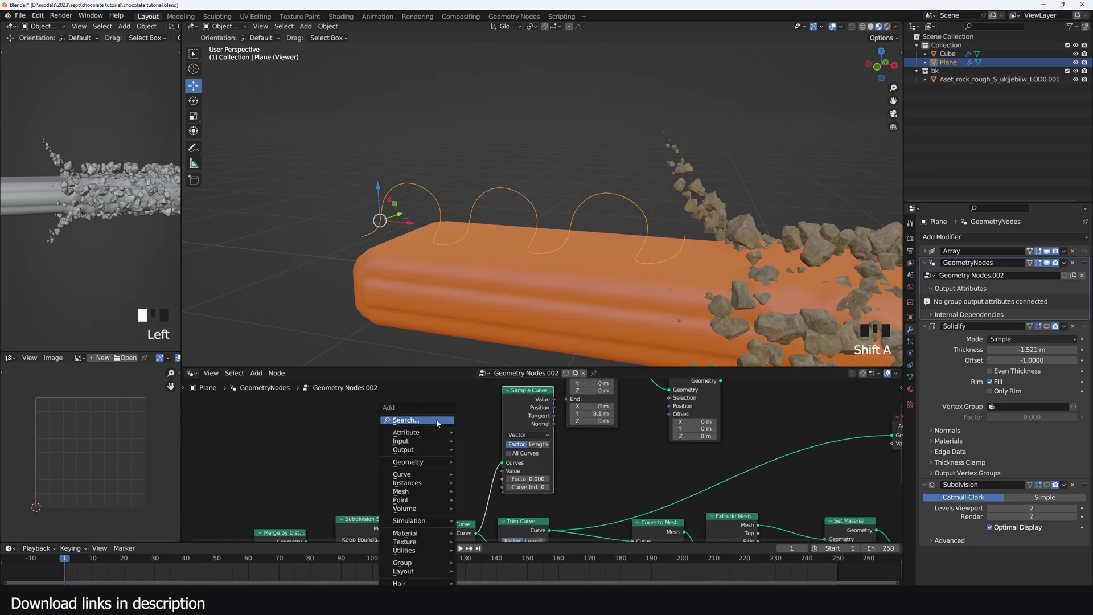
pyautogui.moveTo(573, 427); pyautogui.dragTo(552, 445, button='middle')
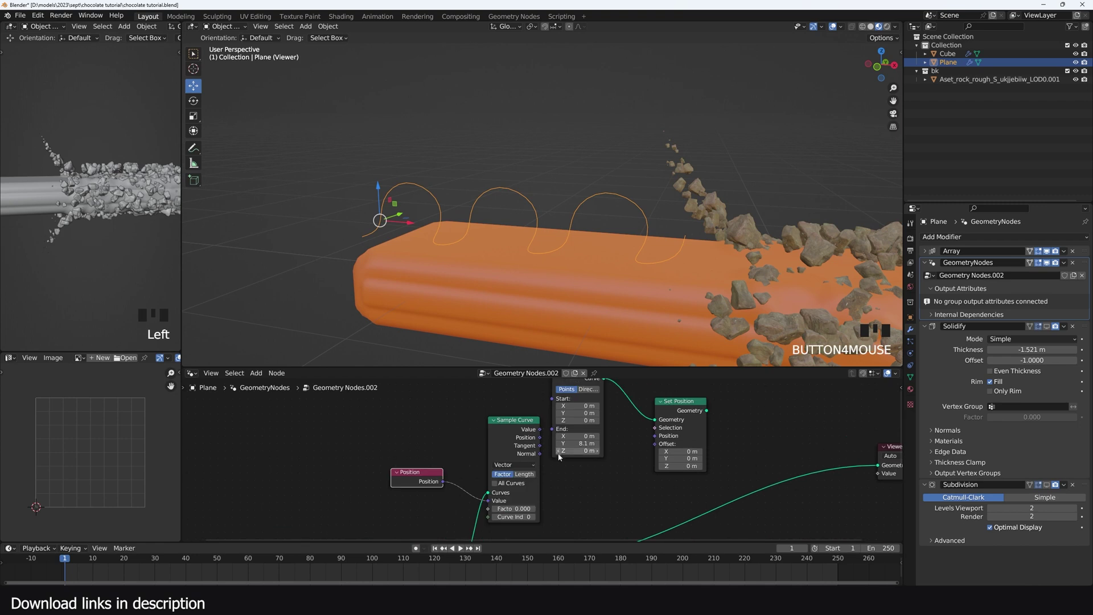
pyautogui.scroll(1, 559, 456)
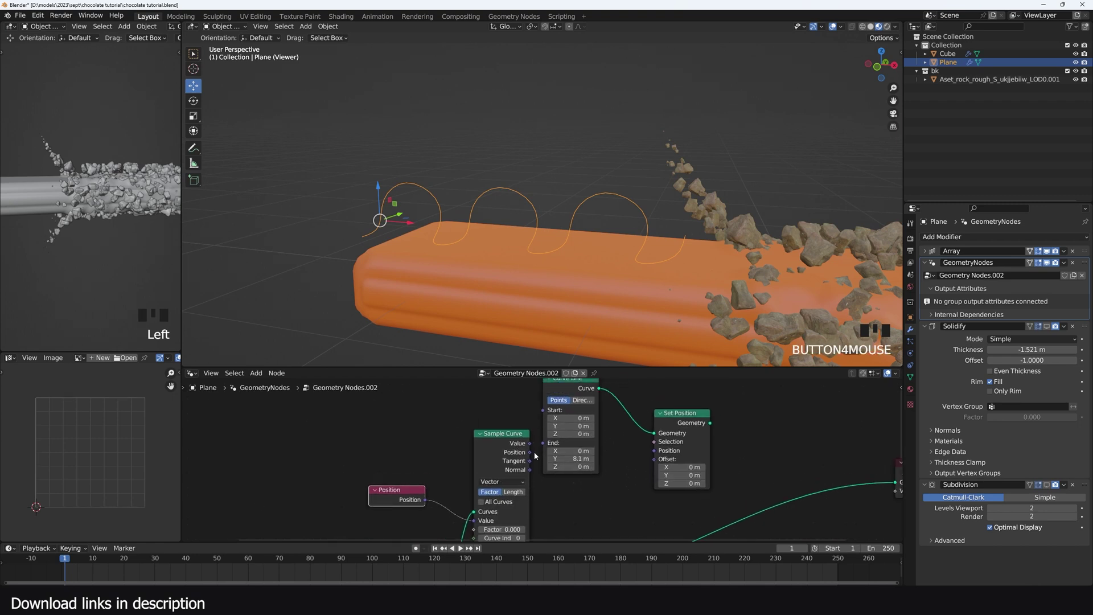
# Step: Preview Set Position, connect the Sample Curve Position to its Offset, and raise the sampling Factor to about 0.21
pyautogui.scroll(-3, 618, 477)
pyautogui.keyDown('ctrl'); pyautogui.keyDown('shift'); pyautogui.click(665, 445); pyautogui.keyUp('shift'); pyautogui.keyUp('ctrl')
pyautogui.moveTo(549, 458); pyautogui.dragTo(648, 464)
pyautogui.moveTo(648, 463); pyautogui.dragTo(674, 435, button='middle')
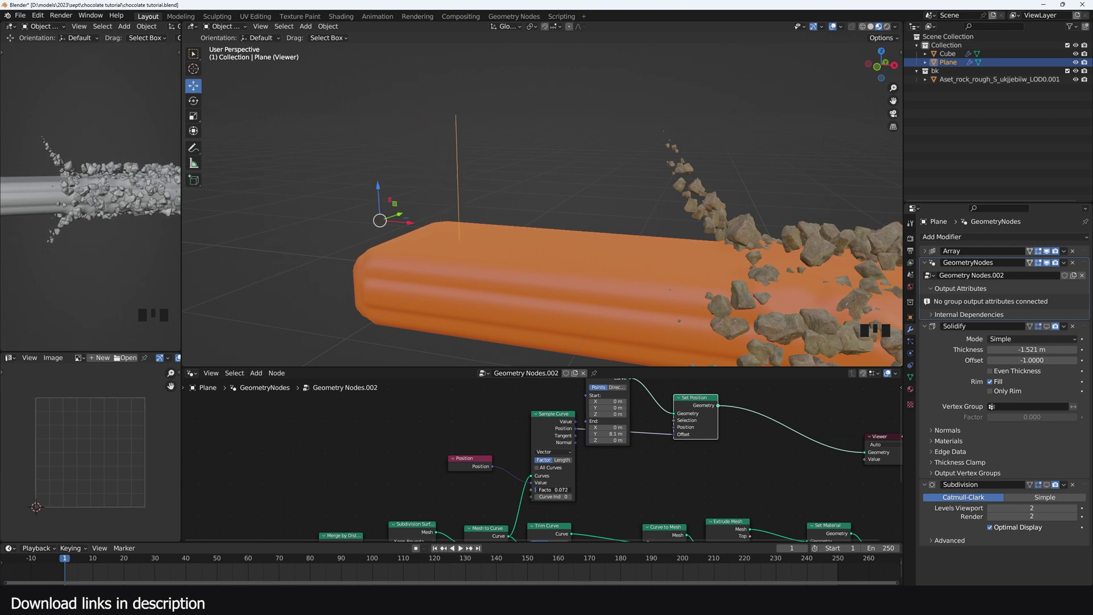
pyautogui.moveTo(545, 490); pyautogui.dragTo(544, 490)
# Step: Move the Curve to Mesh, Extrude Mesh, Set Material and Group Output nodes away from Trim Curve to open a gap
pyautogui.scroll(-4, 551, 462)
pyautogui.scroll(2, 534, 484)
pyautogui.moveTo(650, 506); pyautogui.dragTo(483, 478, button='middle')
pyautogui.scroll(-3, 557, 493)
pyautogui.moveTo(453, 466); pyautogui.dragTo(655, 529)
pyautogui.moveTo(475, 478); pyautogui.dragTo(603, 476)
pyautogui.click(578, 471)
pyautogui.scroll(2, 476, 478)
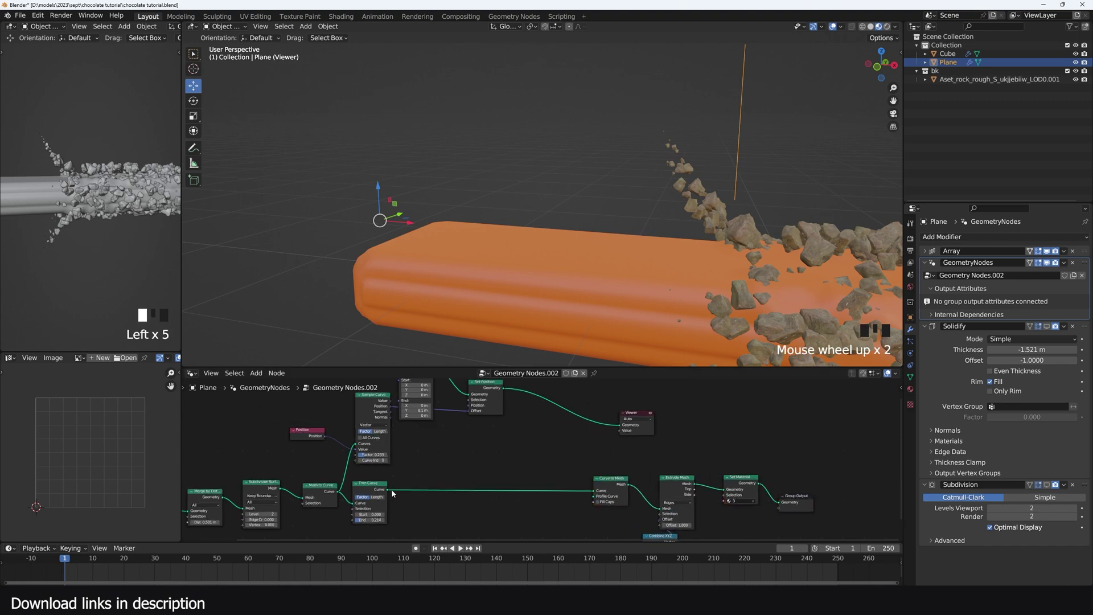
# Step: Combine the Set Position and Trim Curve outputs in a Join Geometry node and preview the result
pyautogui.keyDown('ctrl'); pyautogui.keyDown('shift'); pyautogui.moveTo(393, 493); pyautogui.dragTo(484, 407, button='right'); pyautogui.keyUp('shift'); pyautogui.keyUp('ctrl')
pyautogui.click(529, 438)
pyautogui.click(525, 437)
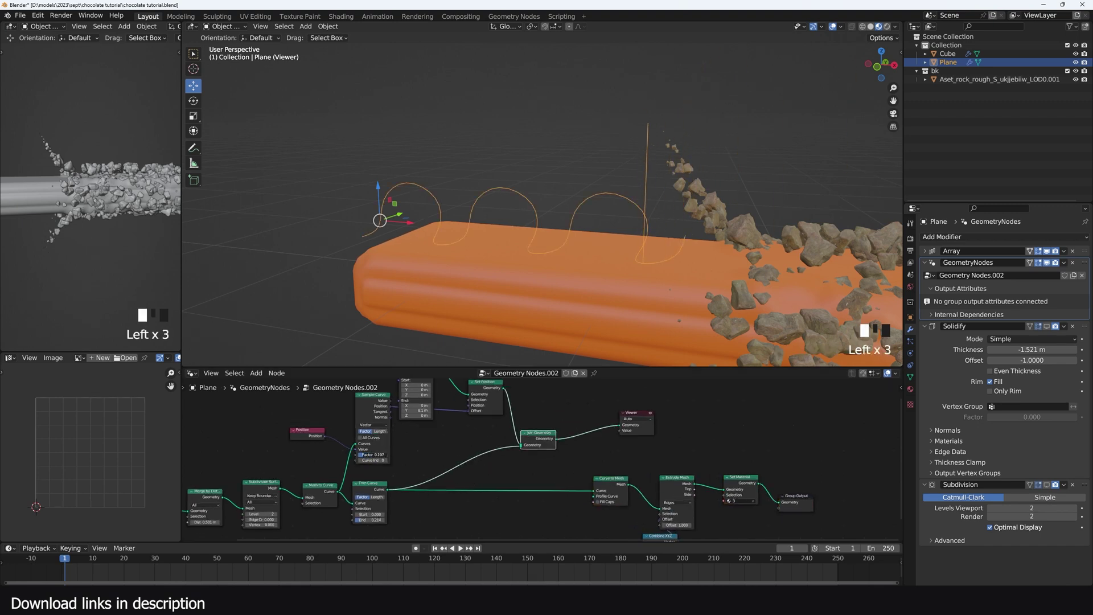
# Step: Test the line against the trimmed wave, ending with Sample Curve Factor at 1.000 and Trim Curve End at 0.000
pyautogui.moveTo(373, 455); pyautogui.dragTo(374, 455)
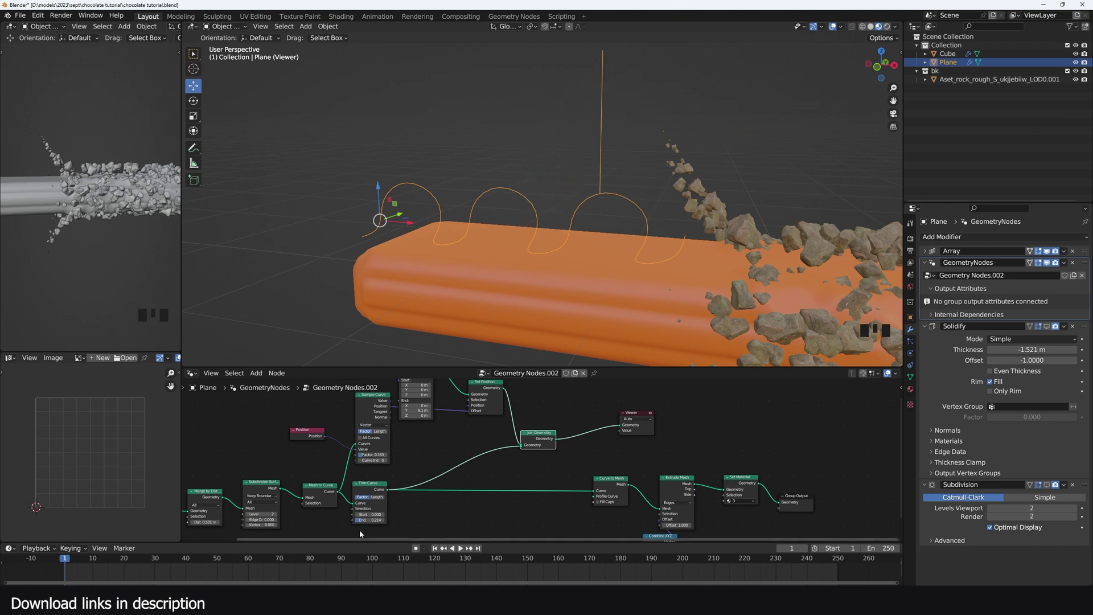
pyautogui.moveTo(362, 521); pyautogui.dragTo(375, 519)
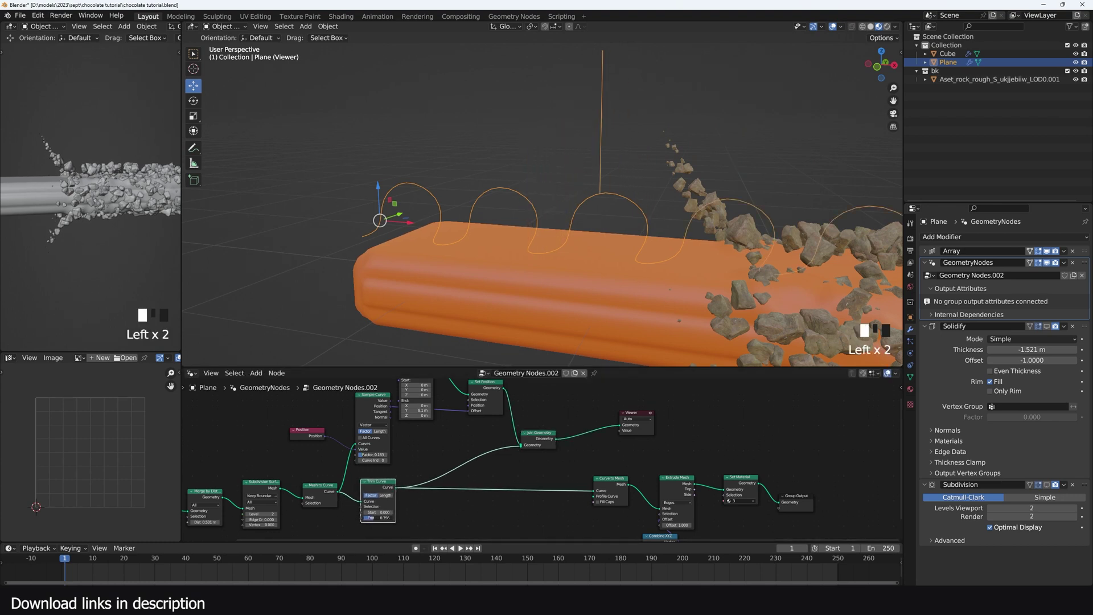
pyautogui.moveTo(371, 491); pyautogui.dragTo(469, 448, button='middle')
pyautogui.scroll(2, 441, 459)
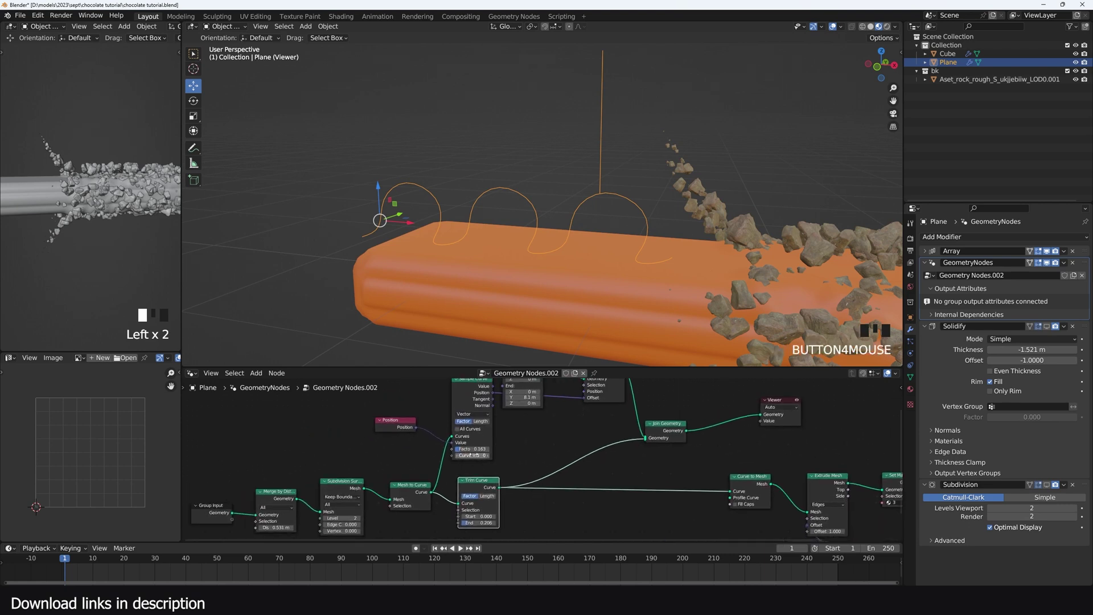
pyautogui.moveTo(473, 449); pyautogui.dragTo(501, 449)
pyautogui.moveTo(478, 523)
pyautogui.mouseDown()
pyautogui.moveTo(504, 523)
pyautogui.moveTo(461, 521)
pyautogui.mouseUp()
pyautogui.hotkey('shift', 'a')
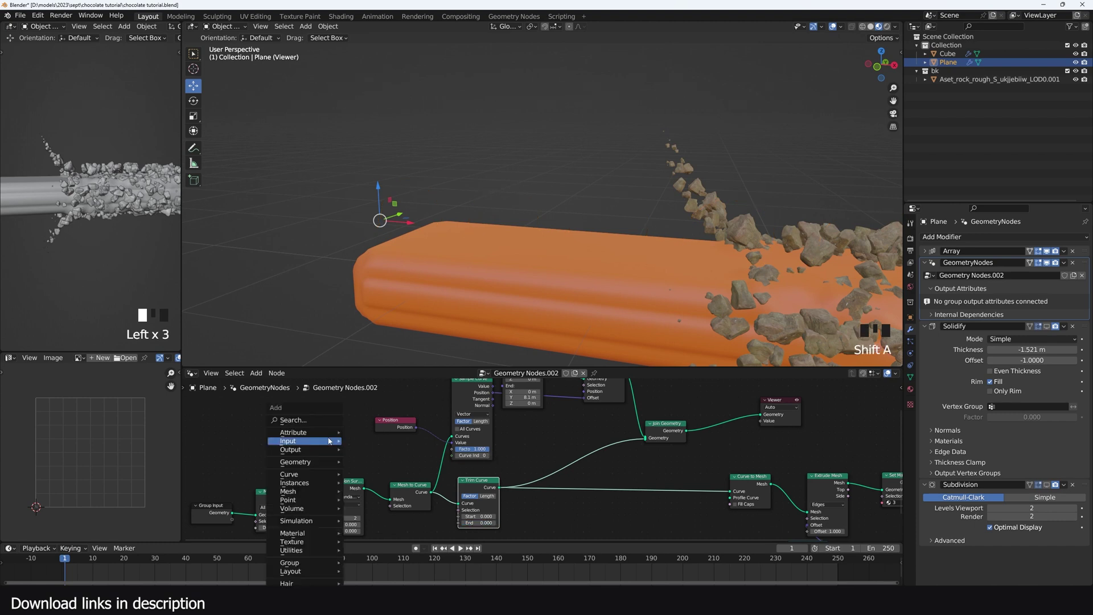
pyautogui.write('valu')
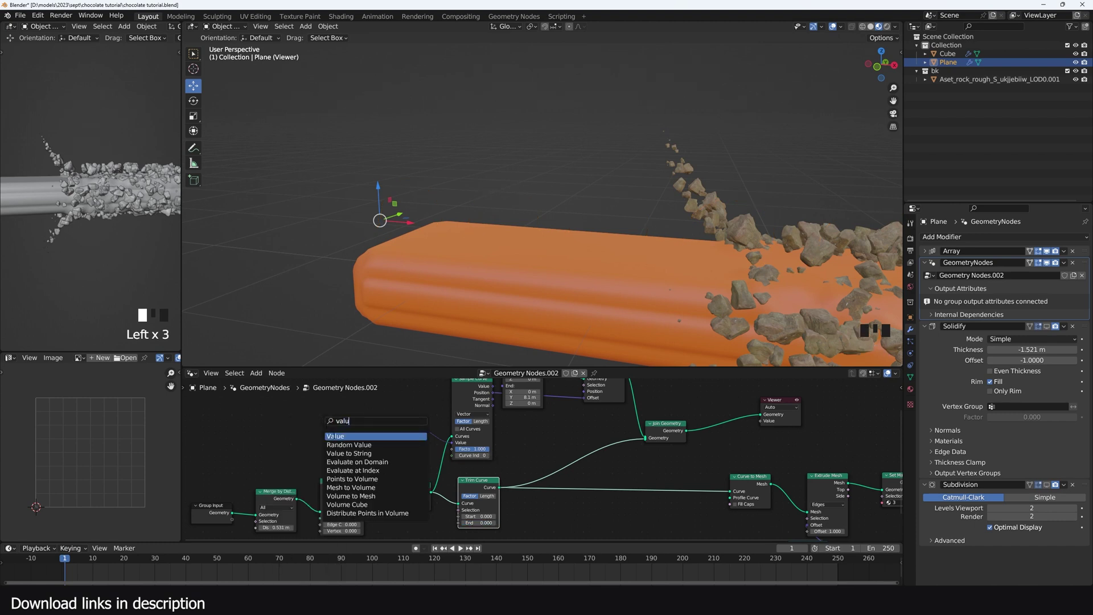
pyautogui.click(333, 436)
# Step: Drive the Sample Curve Factor and Trim Curve End from one Group Input Factor, and set it to 0.161
pyautogui.moveTo(452, 450); pyautogui.dragTo(459, 514)
pyautogui.click(204, 517)
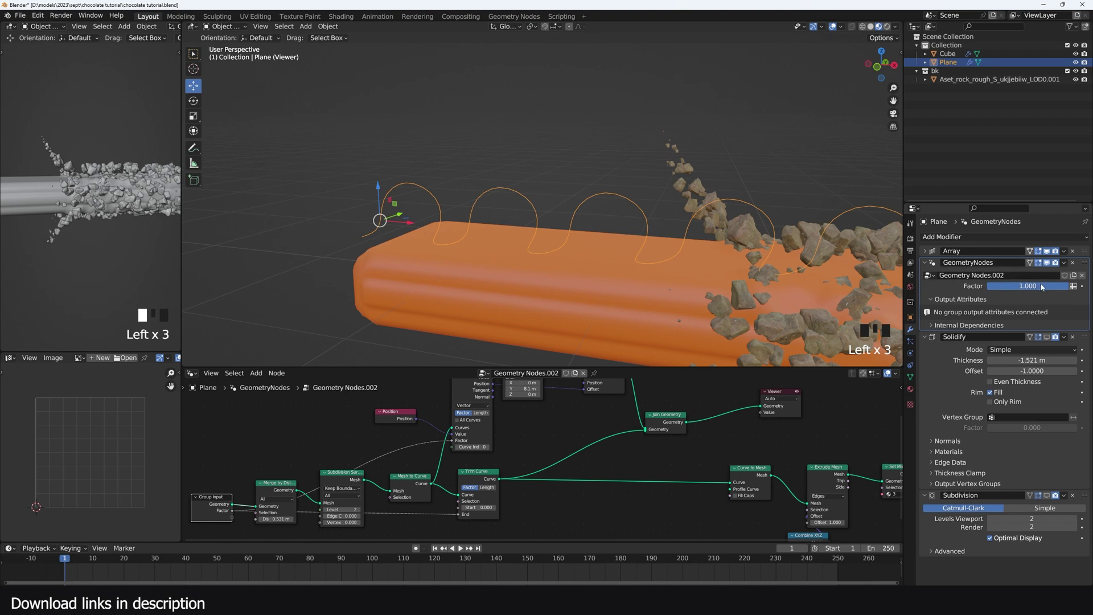
pyautogui.moveTo(1032, 286); pyautogui.dragTo(1001, 286)
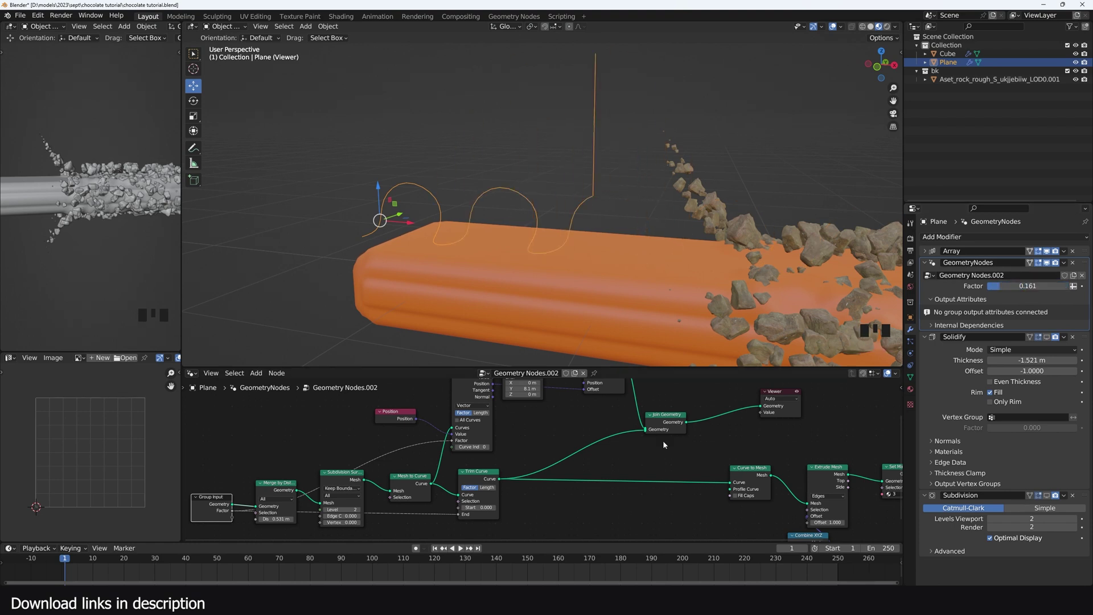
# Step: Insert Curve to Mesh and Merge by Distance nodes after Join Geometry, with the merge distance set to about 0.691 m
pyautogui.moveTo(592, 448); pyautogui.dragTo(505, 474, button='middle')
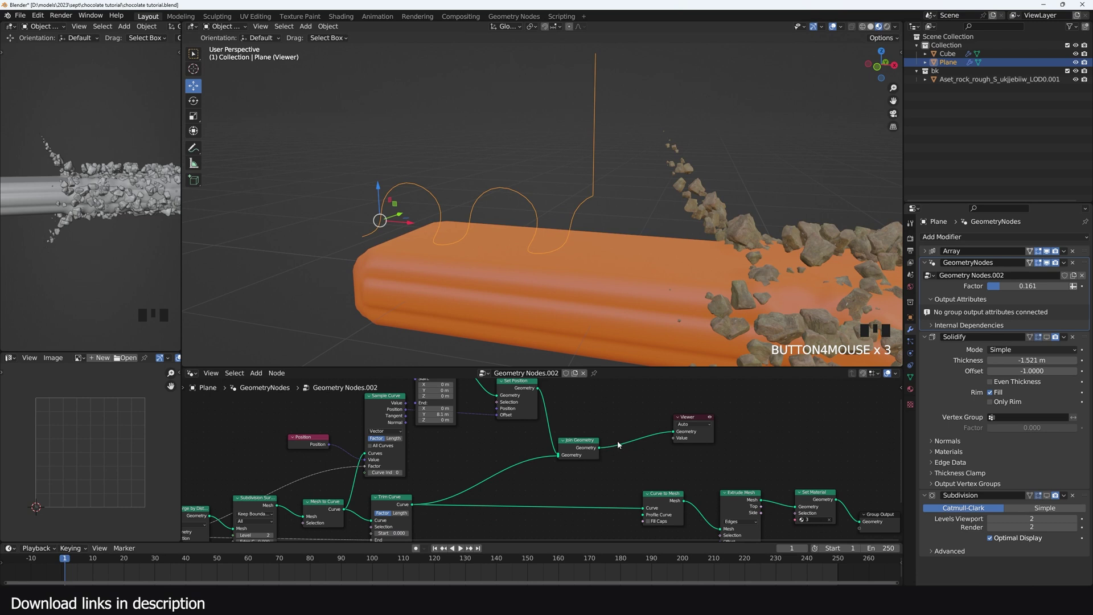
pyautogui.hotkey('shift', 'a')
pyautogui.moveTo(627, 433)
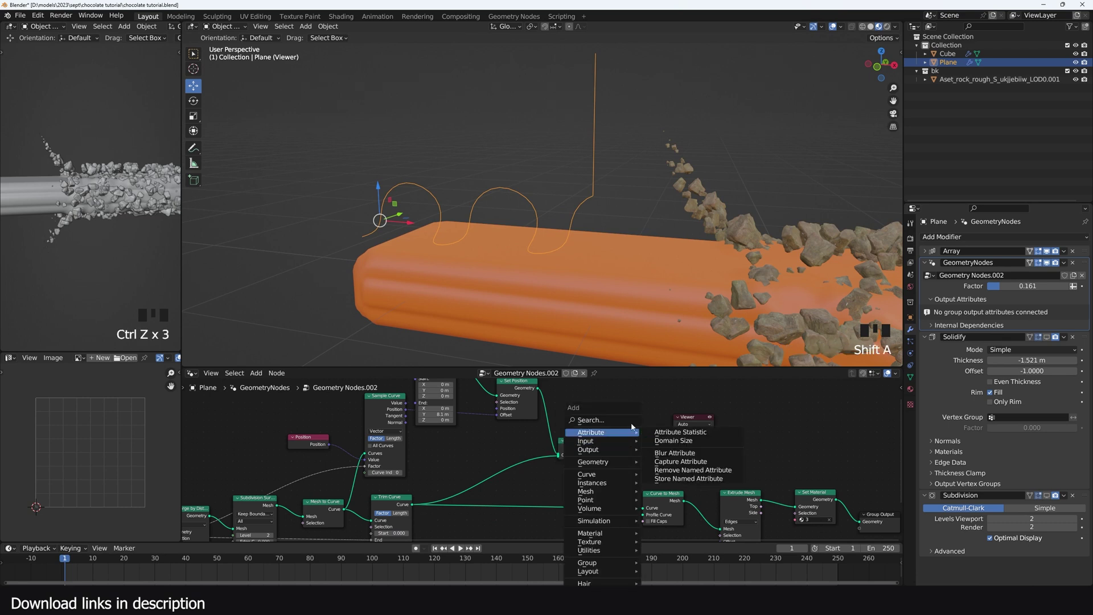
pyautogui.scroll(1, 648, 432)
pyautogui.moveTo(648, 431)
pyautogui.mouseDown(button='middle')
pyautogui.moveTo(657, 427)
pyautogui.moveTo(639, 433)
pyautogui.mouseUp(button='middle')
pyautogui.hotkey('shift', 'a')
pyautogui.click(633, 423)
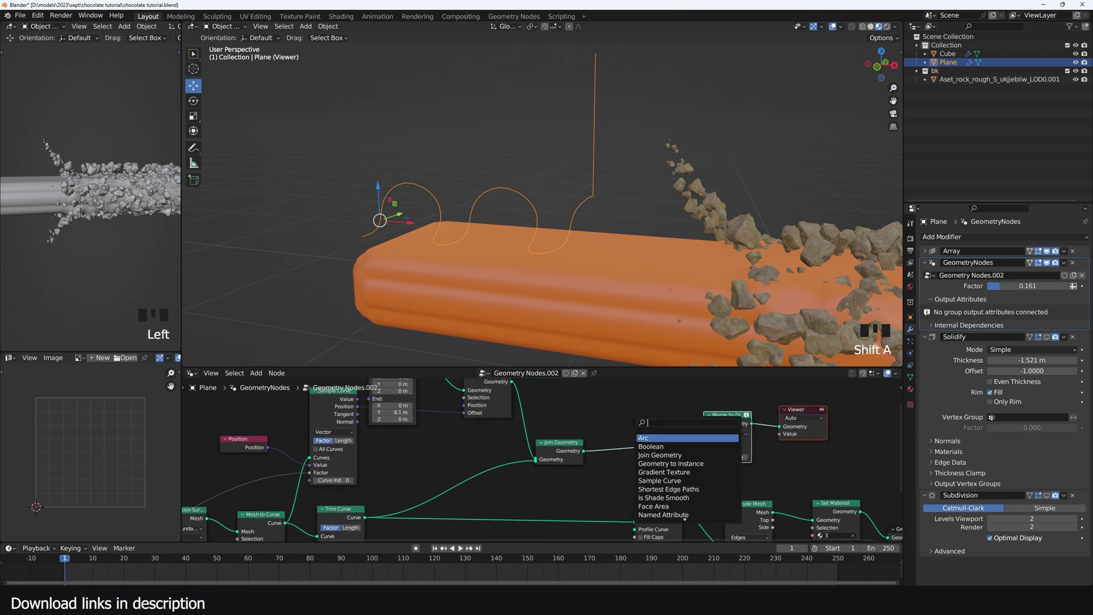
pyautogui.write('to mes')
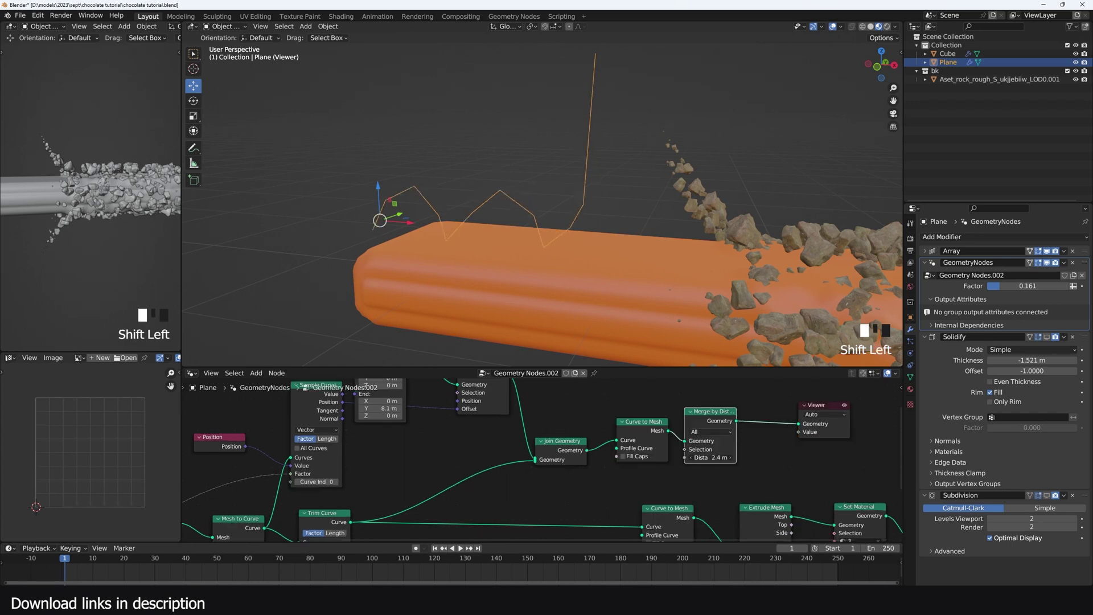
pyautogui.moveTo(710, 458)
pyautogui.keyDown('shift'); pyautogui.mouseDown()
pyautogui.moveTo(696, 458)
pyautogui.moveTo(706, 457)
pyautogui.mouseUp(); pyautogui.keyUp('shift')
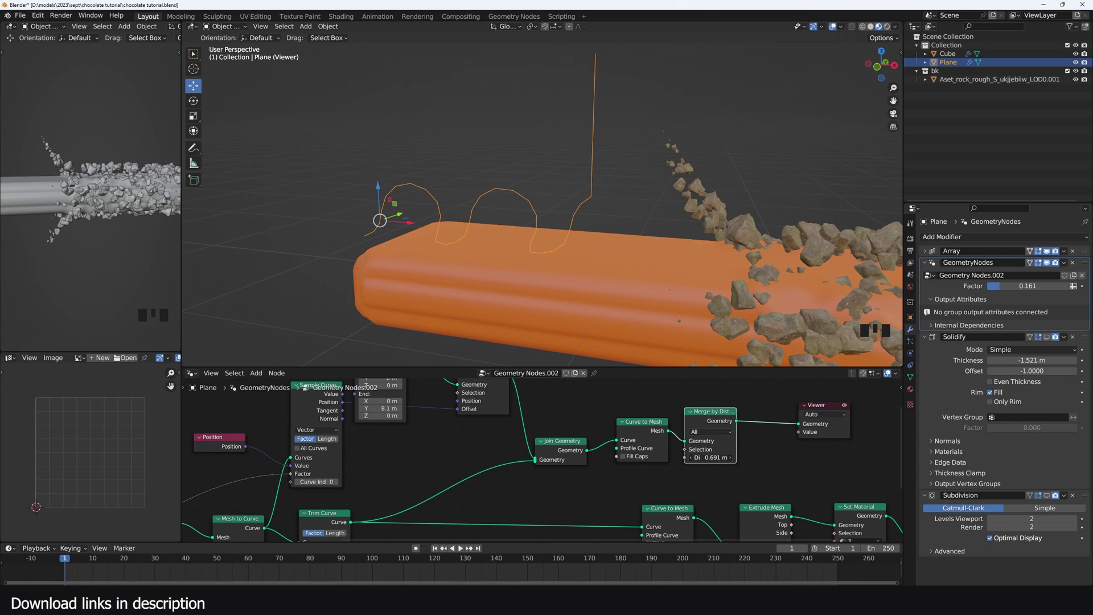
# Step: Feed the merged line through a Mesh to Curve node into the final Curve to Mesh node and preview the Set Material output
pyautogui.moveTo(552, 401); pyautogui.dragTo(681, 480)
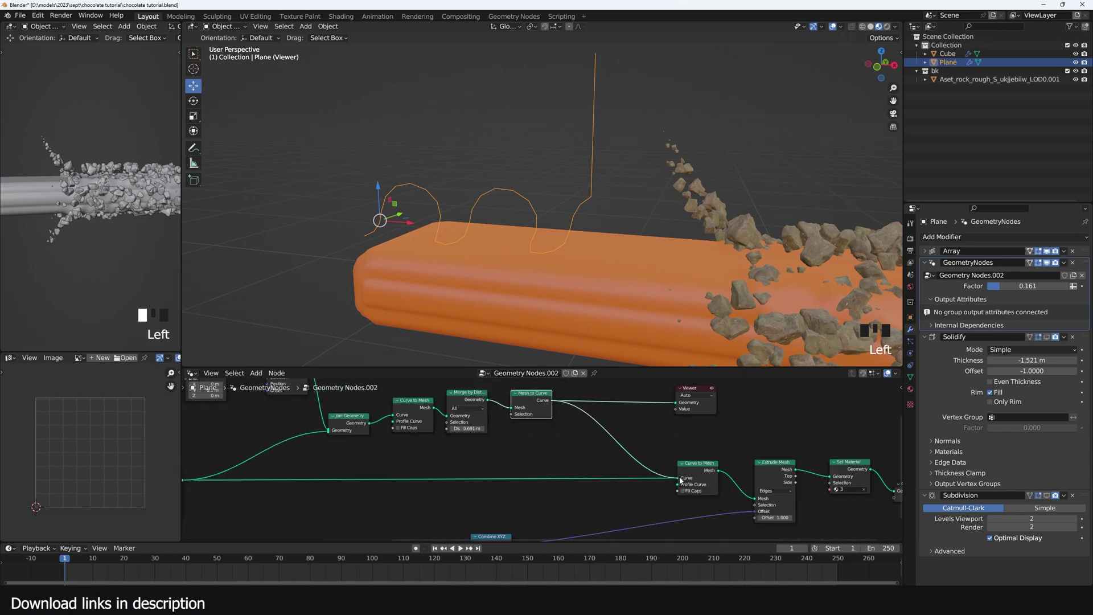
pyautogui.moveTo(714, 461); pyautogui.dragTo(576, 476, button='middle')
pyautogui.keyDown('ctrl'); pyautogui.keyDown('shift'); pyautogui.click(725, 481); pyautogui.keyUp('shift'); pyautogui.keyUp('ctrl')
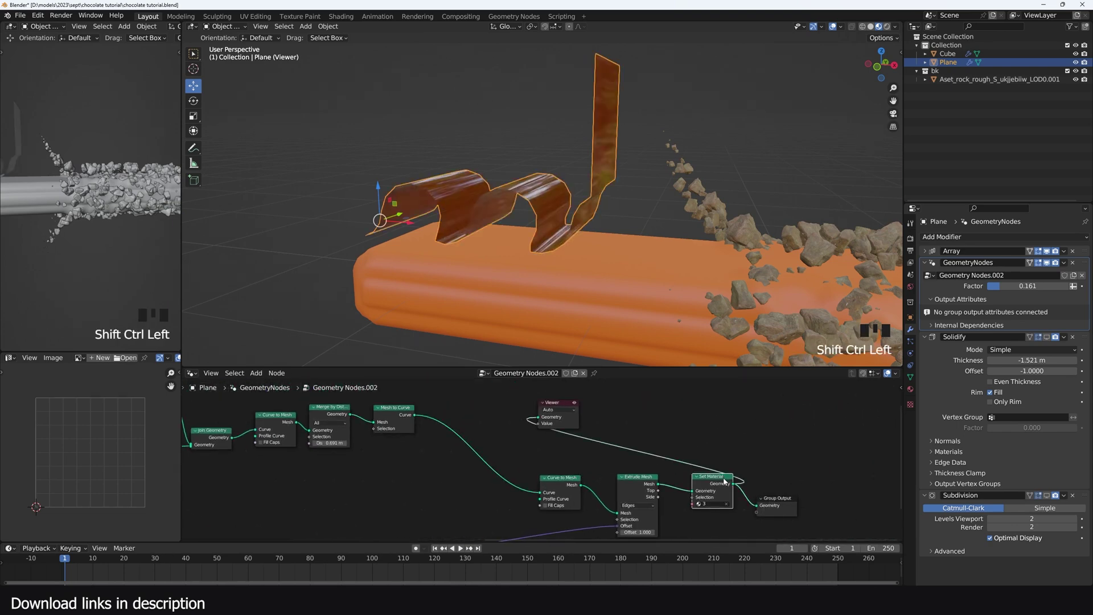
pyautogui.moveTo(561, 406); pyautogui.dragTo(800, 410)
pyautogui.press('`')
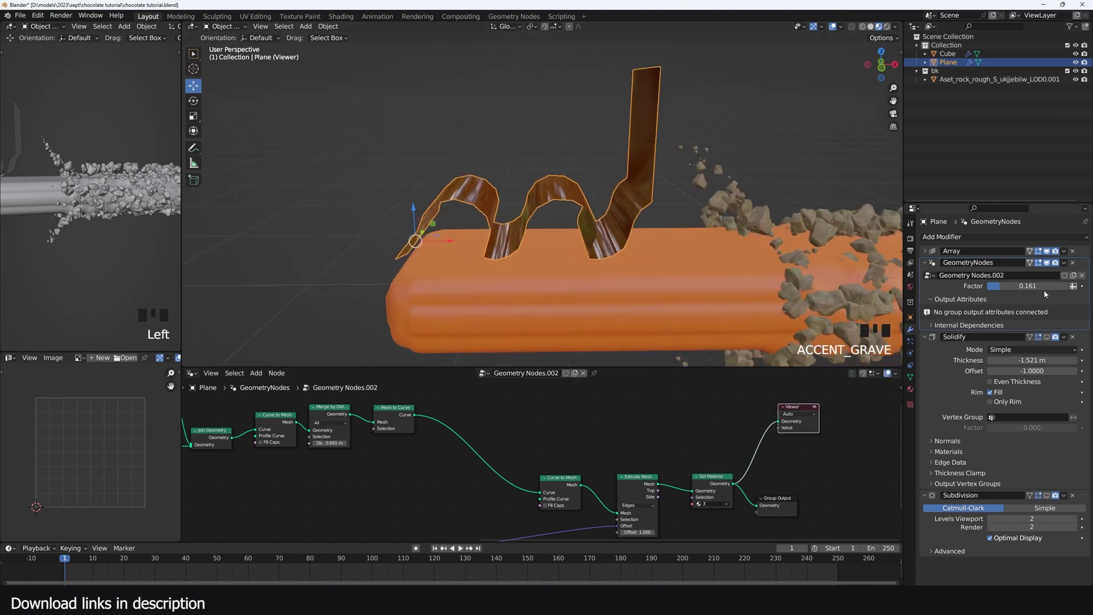
# Step: Show the Solidify and Subdivision modifiers in the viewport with a Solidify thickness of 2.269 m, and test the ribbon by varying the Factor
pyautogui.click(1048, 337)
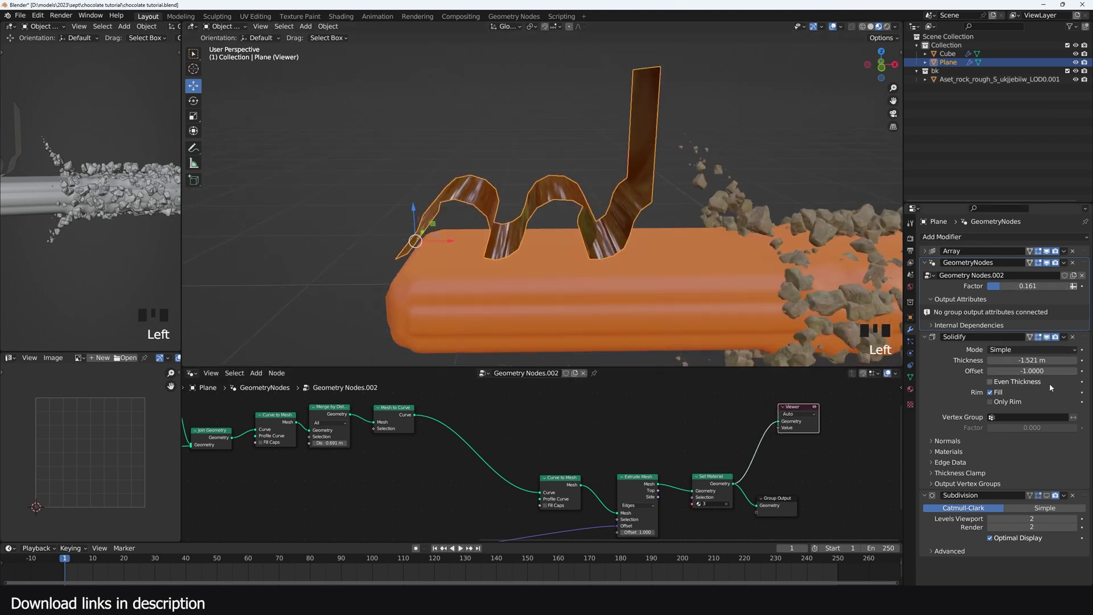
pyautogui.click(1049, 496)
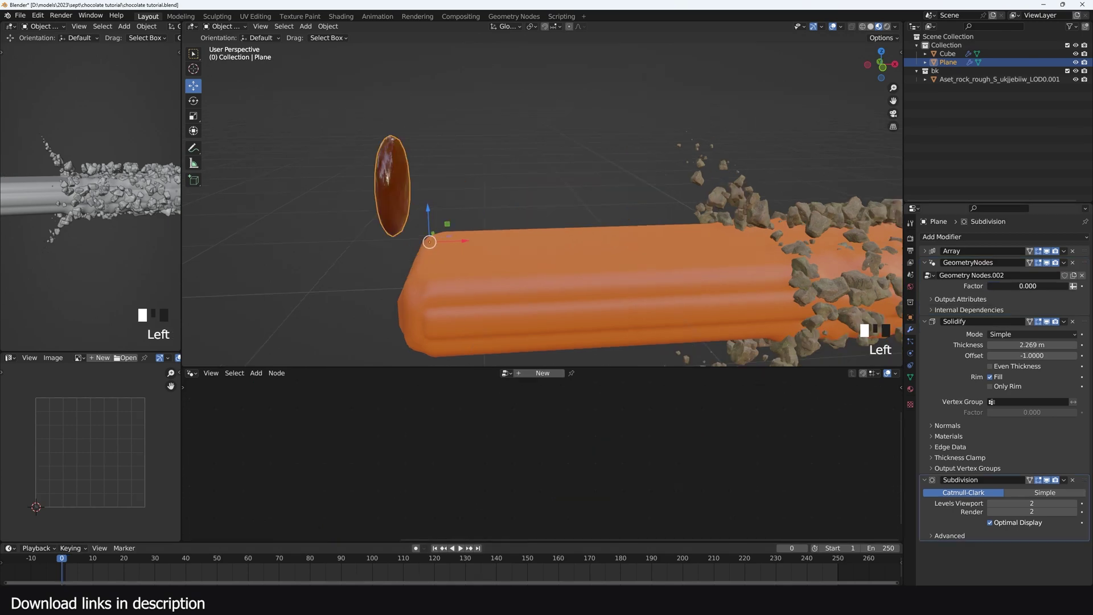
pyautogui.moveTo(1014, 286); pyautogui.dragTo(1040, 286)
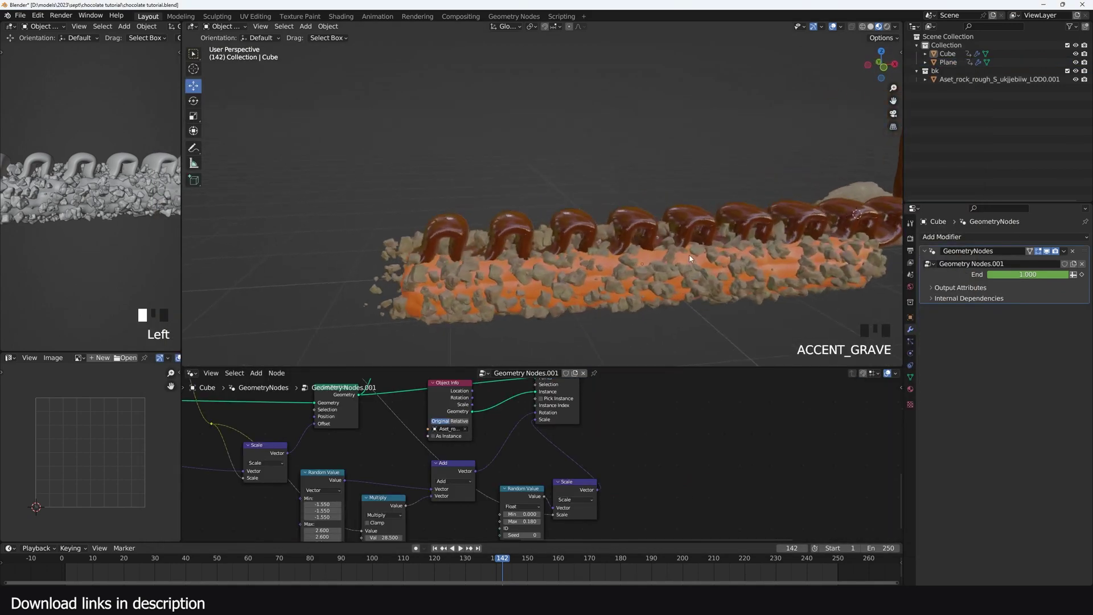
# Step: Add a cube as a large box around the chocolate bar, raise it about 0.82 m, and apply its scale
pyautogui.press('`')
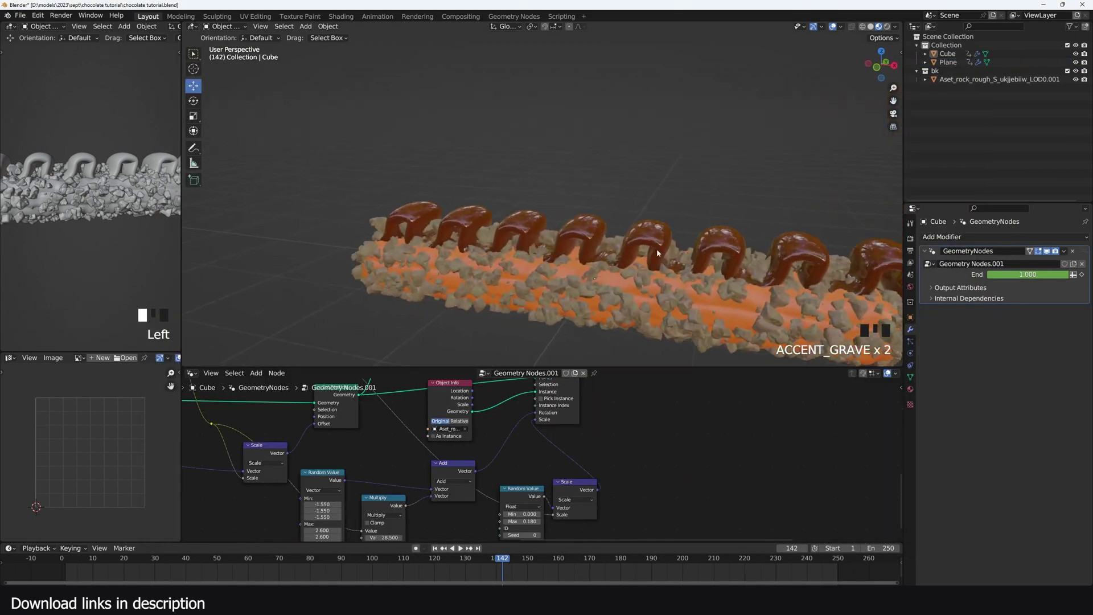
pyautogui.click(707, 249)
pyautogui.hotkey('alt', 'a')
pyautogui.hotkey('shift', 'a')
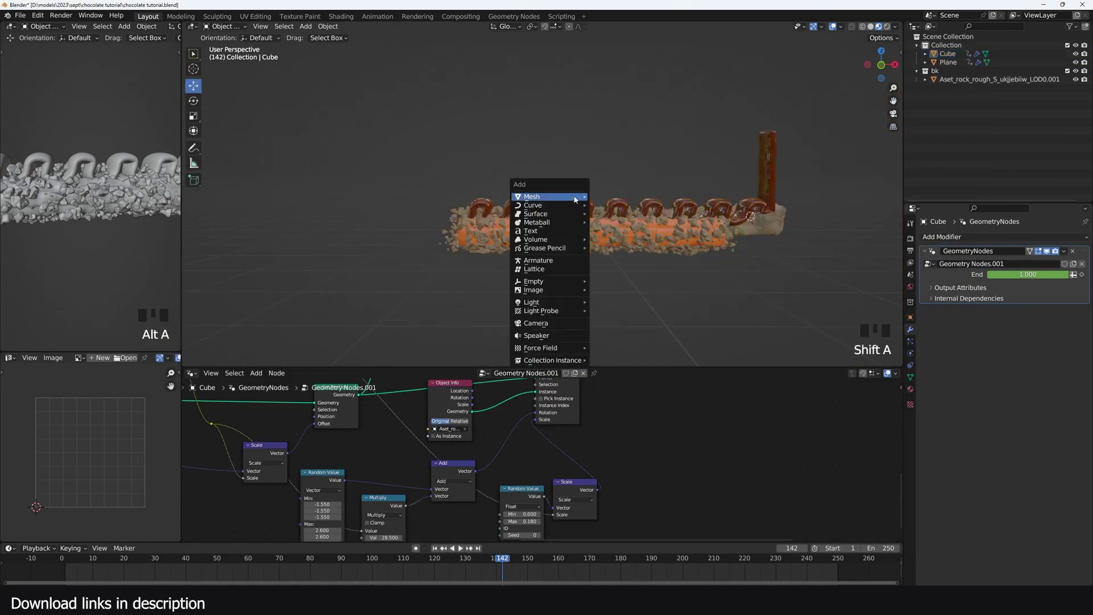
pyautogui.moveTo(556, 196)
pyautogui.click(607, 207)
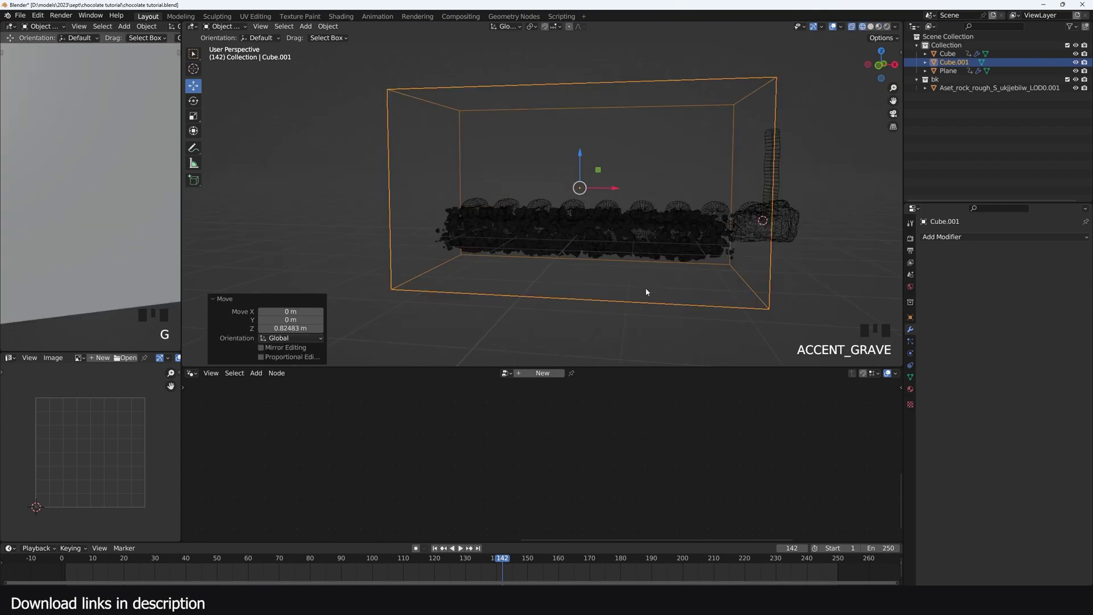
pyautogui.hotkey('ctrl', 'a')
pyautogui.click(620, 209)
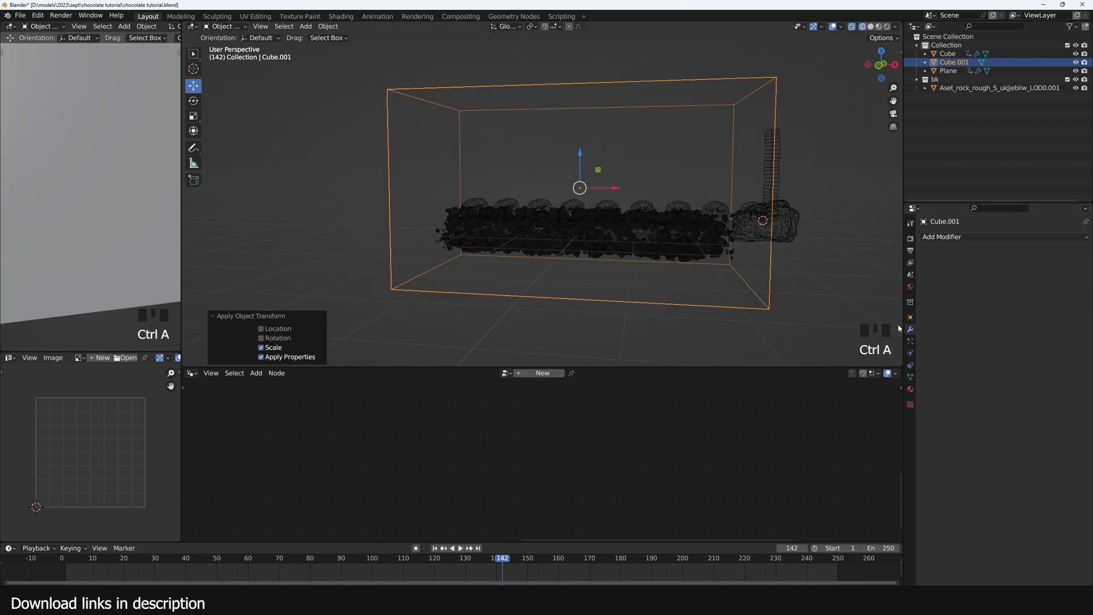
# Step: Make the box a Fluid domain of type Liquid with all border collisions disabled
pyautogui.click(911, 353)
pyautogui.click(1043, 246)
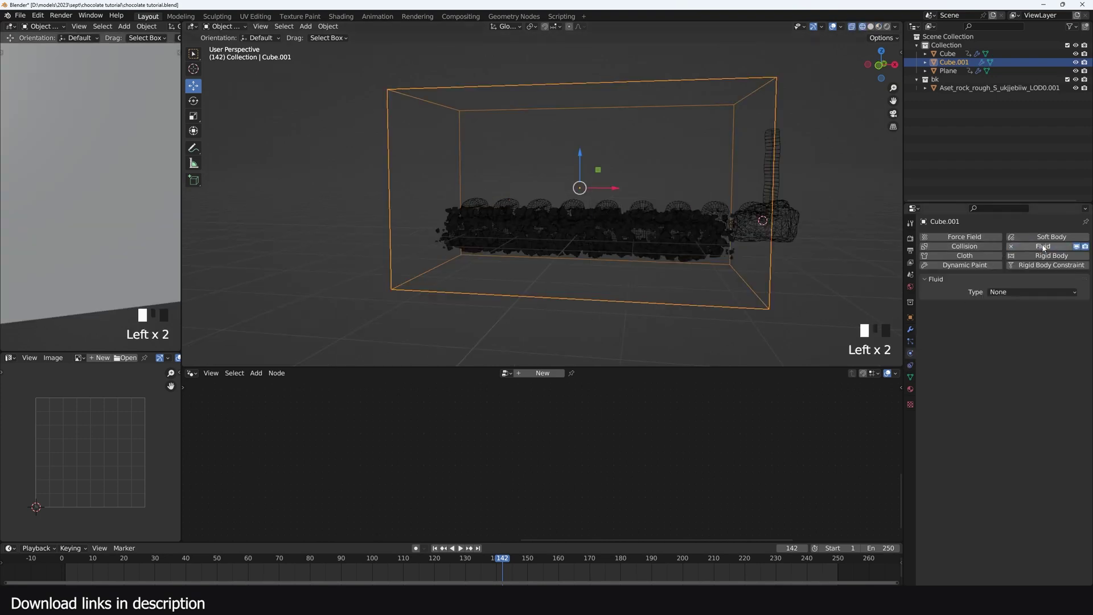
pyautogui.click(1028, 292)
pyautogui.click(1024, 306)
pyautogui.click(1027, 317)
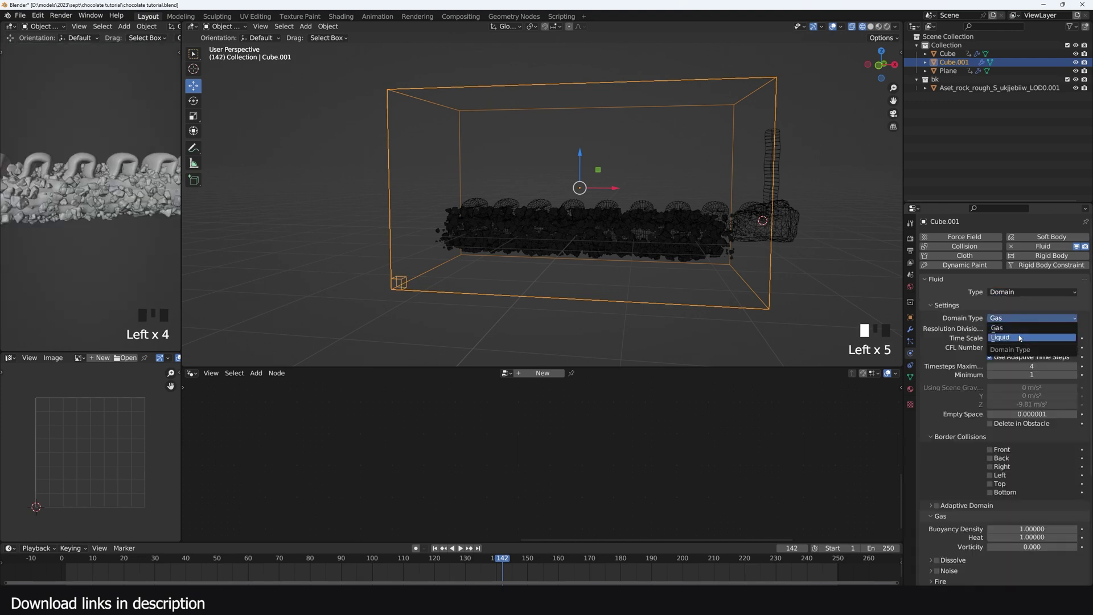
pyautogui.click(1020, 338)
pyautogui.scroll(-6, 1009, 344)
pyautogui.click(990, 371)
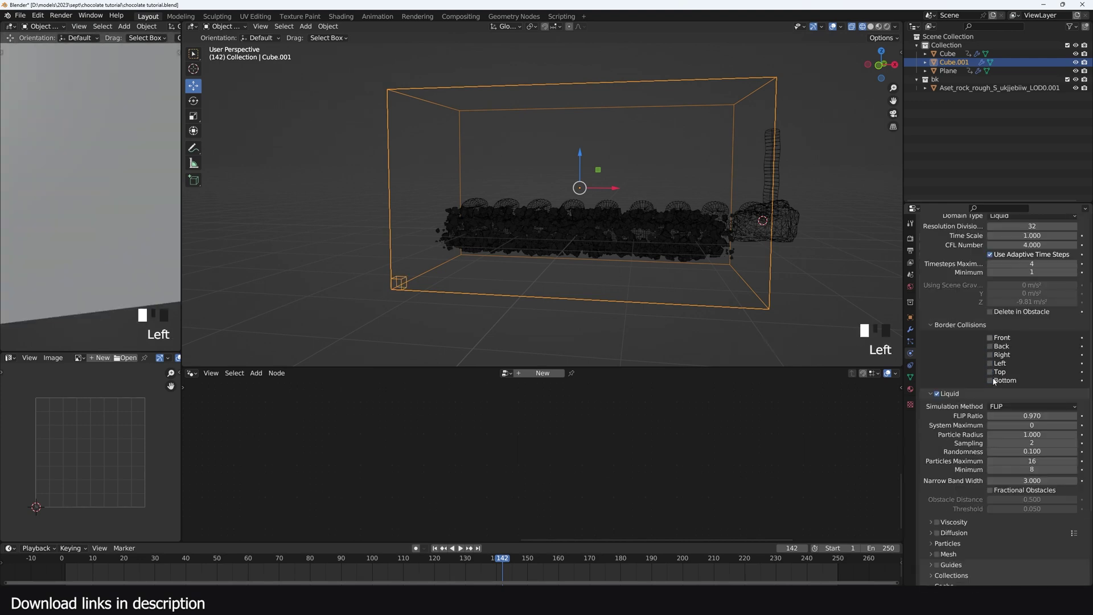
# Step: Add a plane and move it about -1.86 m in X and 1.39 m in Z, above the bar inside the domain
pyautogui.press('KP_1')
pyautogui.scroll(1, 643, 182)
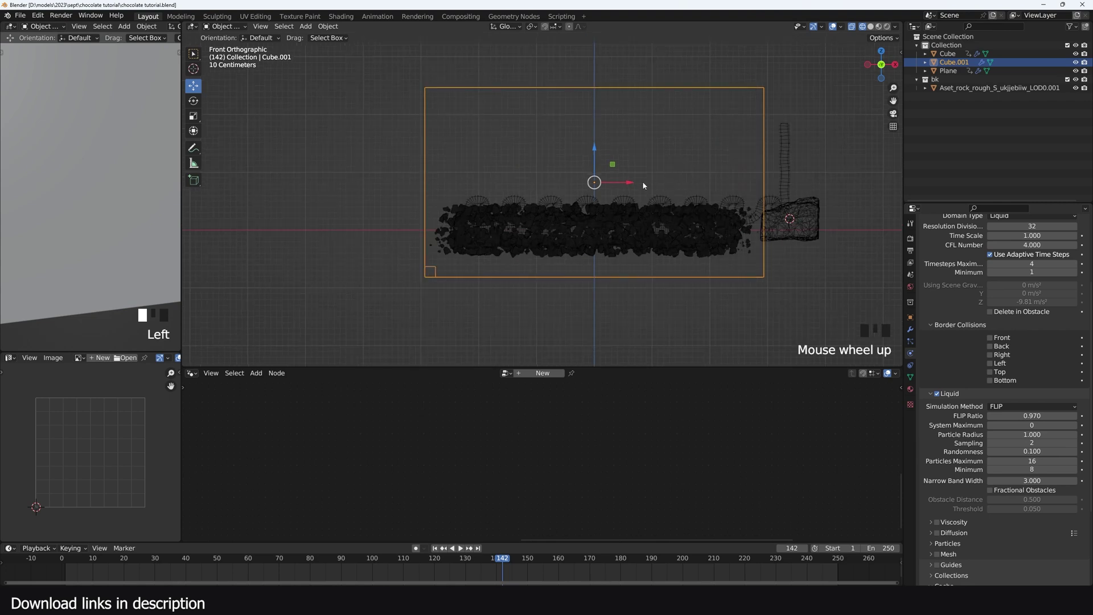
pyautogui.keyDown('shift'); pyautogui.moveTo(629, 205); pyautogui.dragTo(627, 198, button='middle'); pyautogui.keyUp('shift')
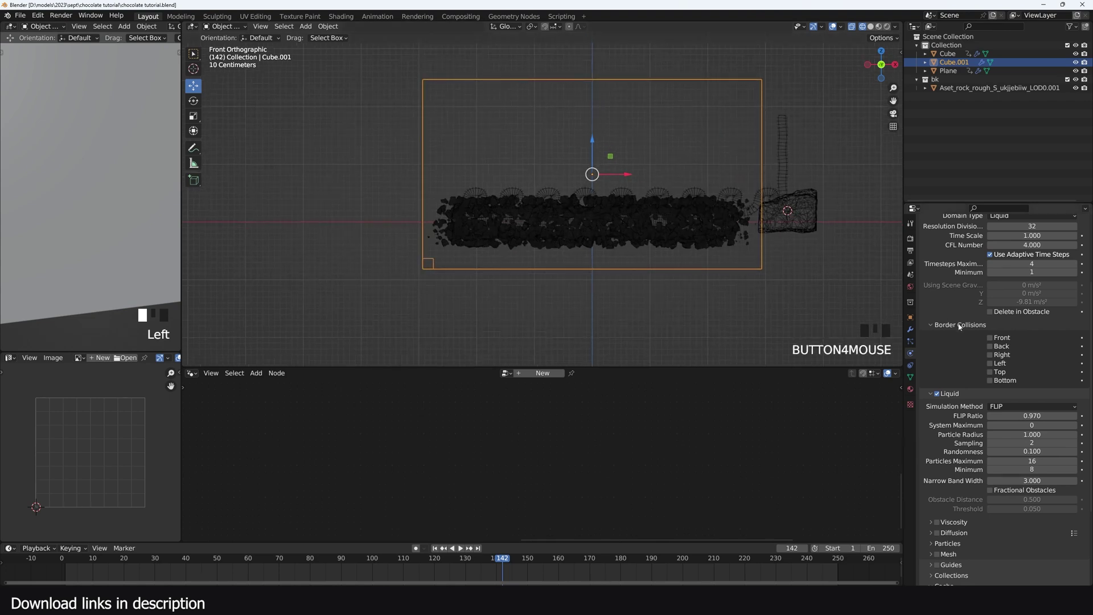
pyautogui.hotkey('shift', 'a')
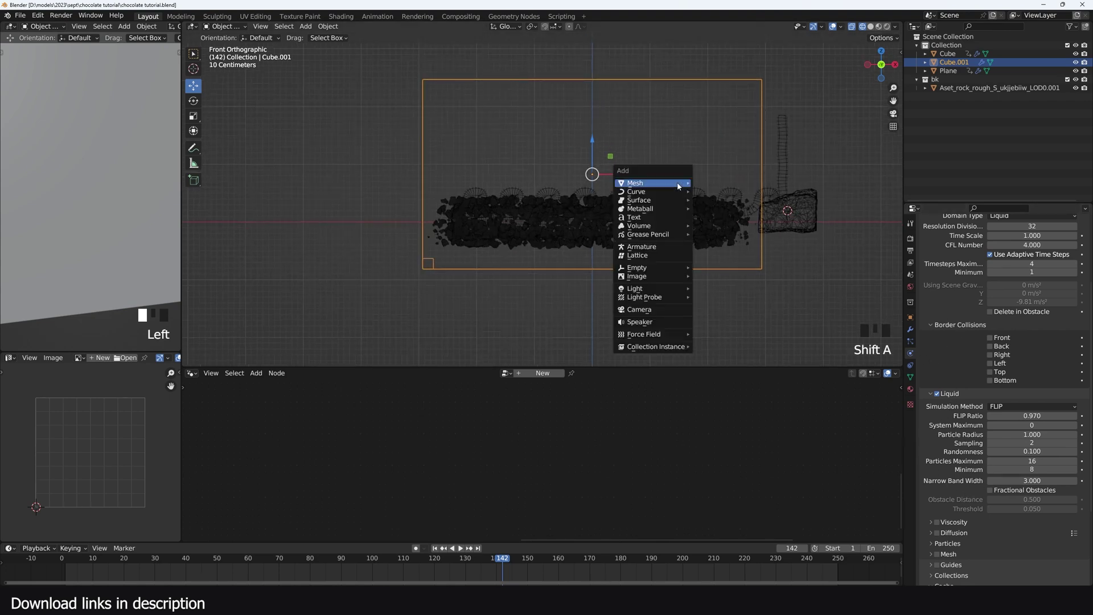
pyautogui.moveTo(649, 183)
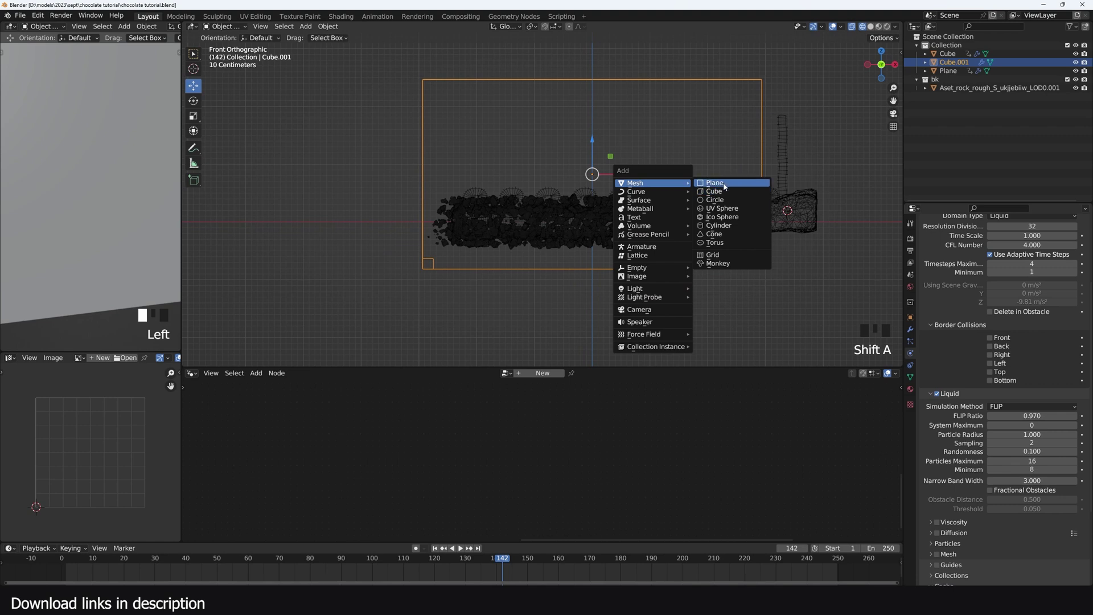
pyautogui.click(725, 187)
pyautogui.press('g')
pyautogui.click(801, 152)
# Step: Scale the plane to 0.244 along X and move it about 0.61 m in X and -0.91 m in Y over the bar
pyautogui.press('s')
pyautogui.press('x')
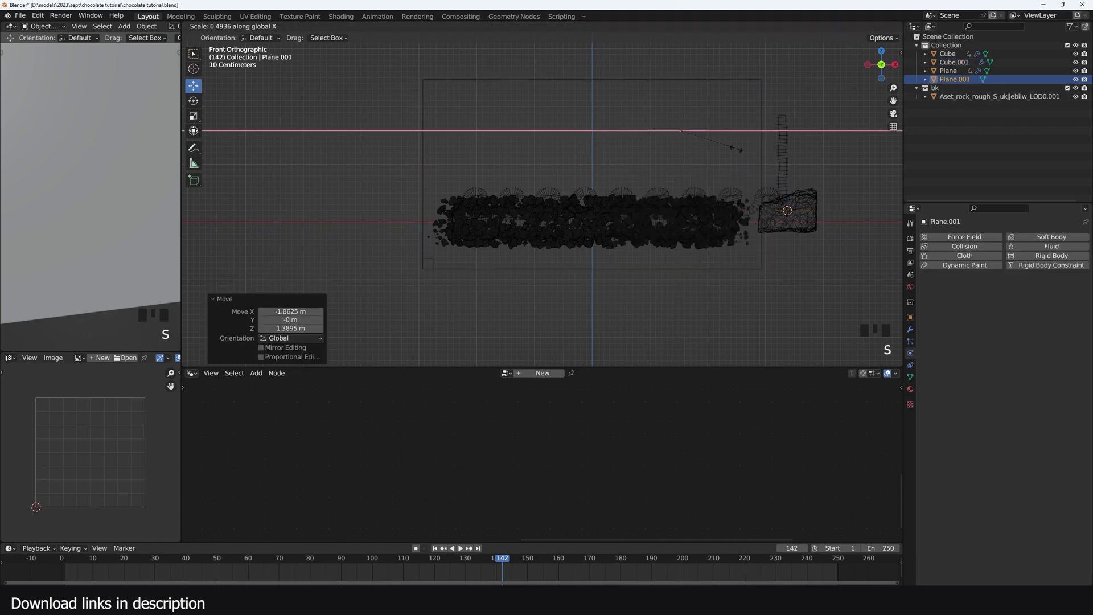
pyautogui.click(702, 150)
pyautogui.press('KP_7')
pyautogui.press('g')
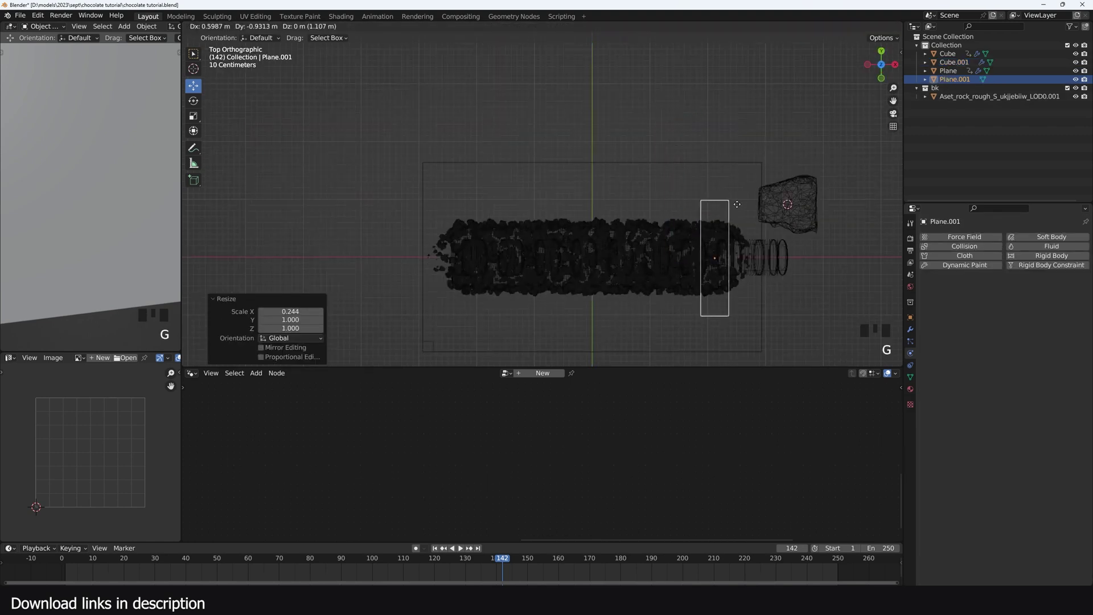
pyautogui.click(739, 207)
# Step: Keyframe the plane to travel along the bar from frame 1 to about frame 63 and play back its motion
pyautogui.press('KP_1')
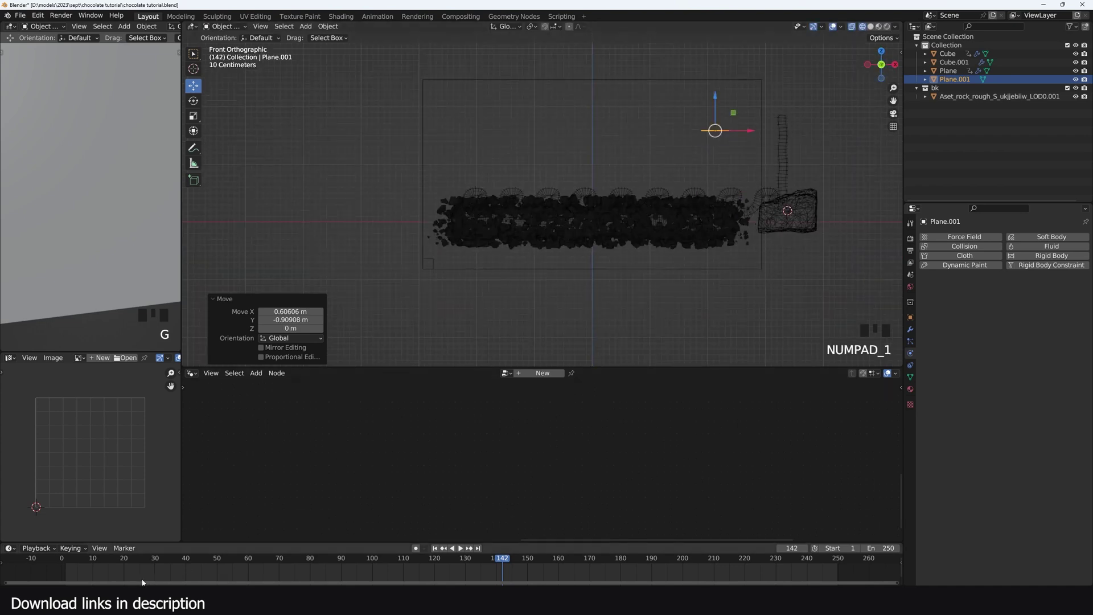
pyautogui.keyDown('shift'); pyautogui.rightClick(66, 568); pyautogui.keyUp('shift')
pyautogui.press('space')
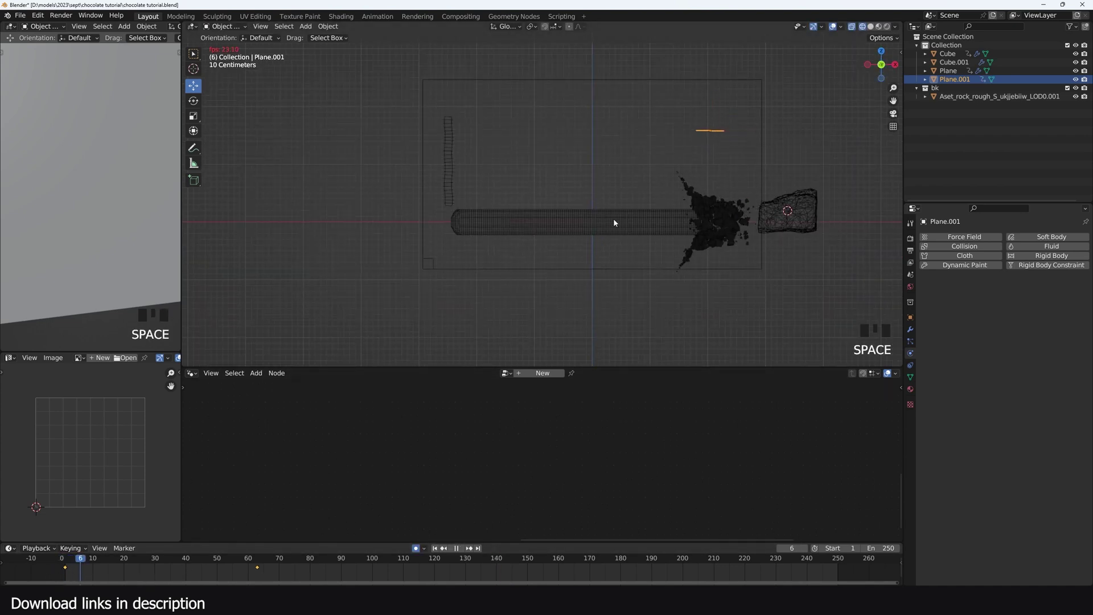
pyautogui.press('Escape')
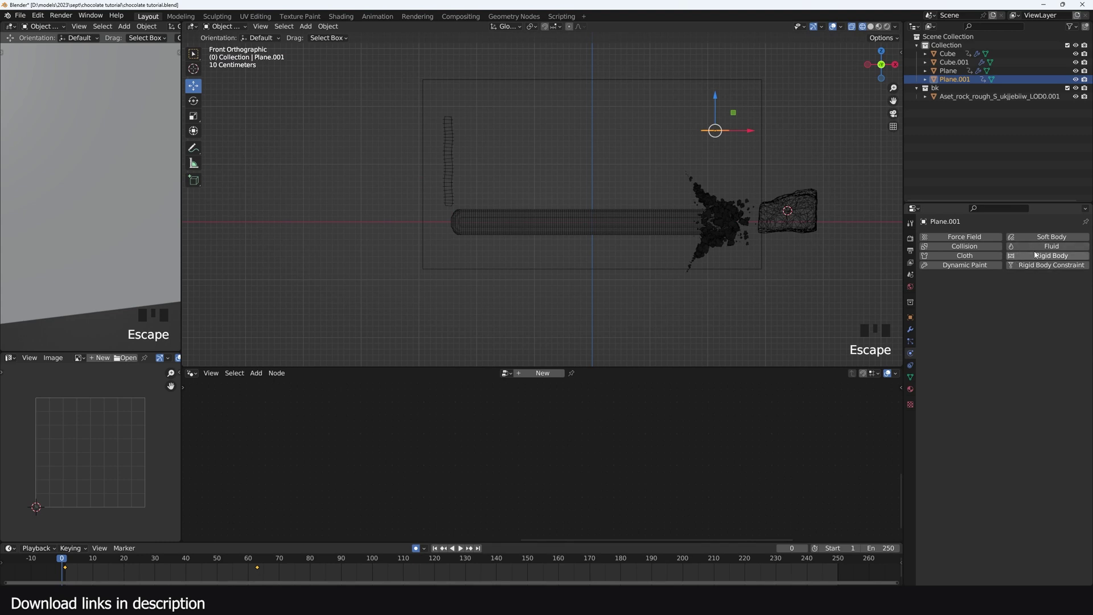
# Step: Make the plane a Fluid flow object with flow type Liquid and behavior Inflow, and test the playback
pyautogui.click(1052, 246)
pyautogui.click(1054, 290)
pyautogui.click(1042, 302)
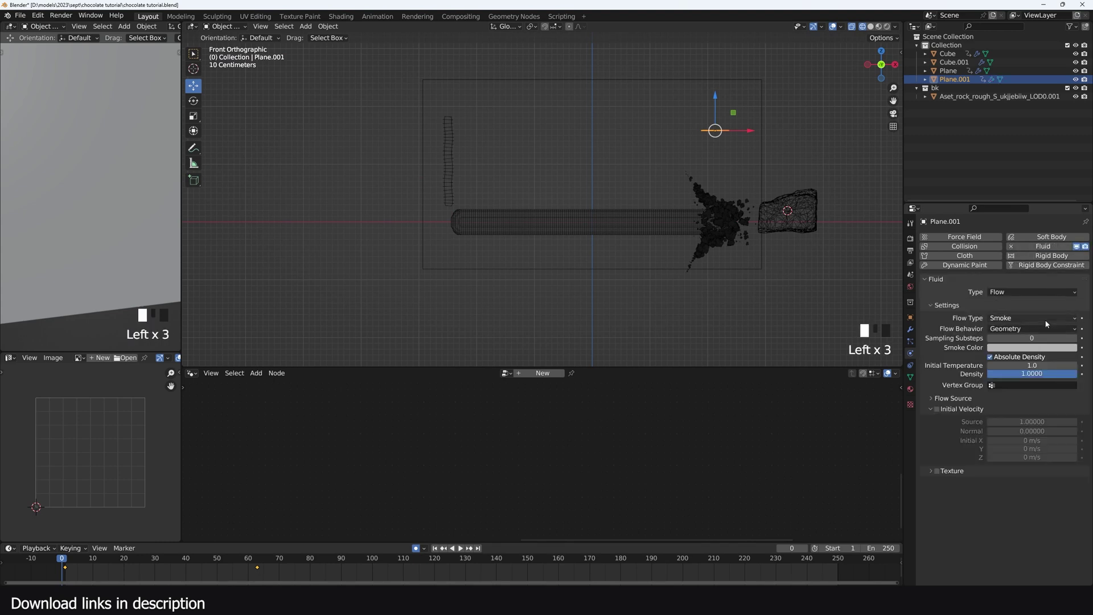
pyautogui.moveTo(1034, 318)
pyautogui.mouseDown()
pyautogui.moveTo(1028, 358)
pyautogui.moveTo(1040, 329)
pyautogui.moveTo(1040, 348)
pyautogui.moveTo(1040, 338)
pyautogui.mouseUp()
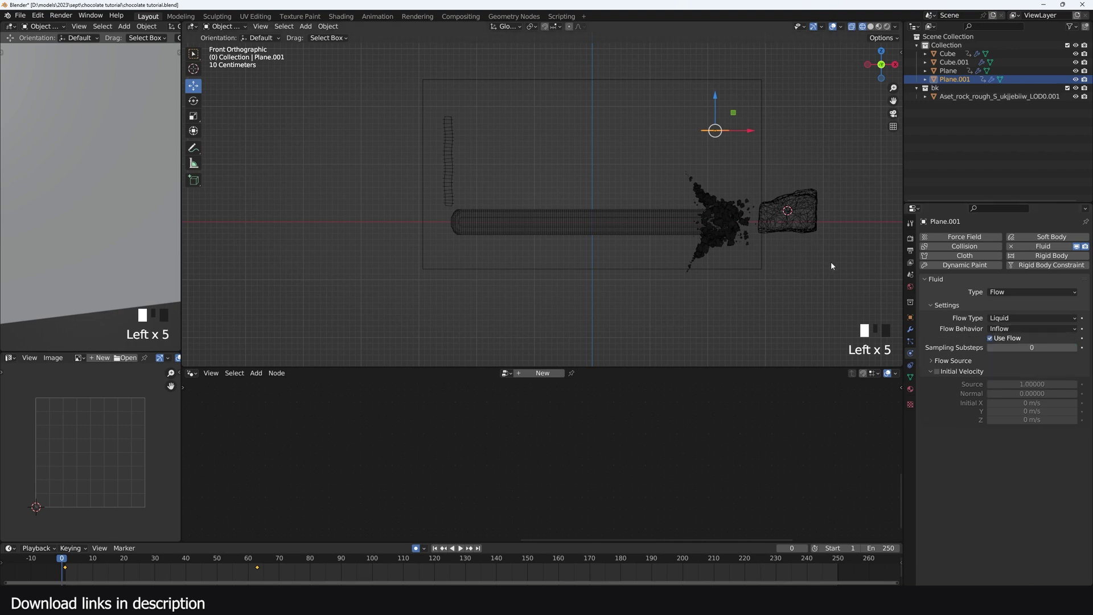
pyautogui.press('space')
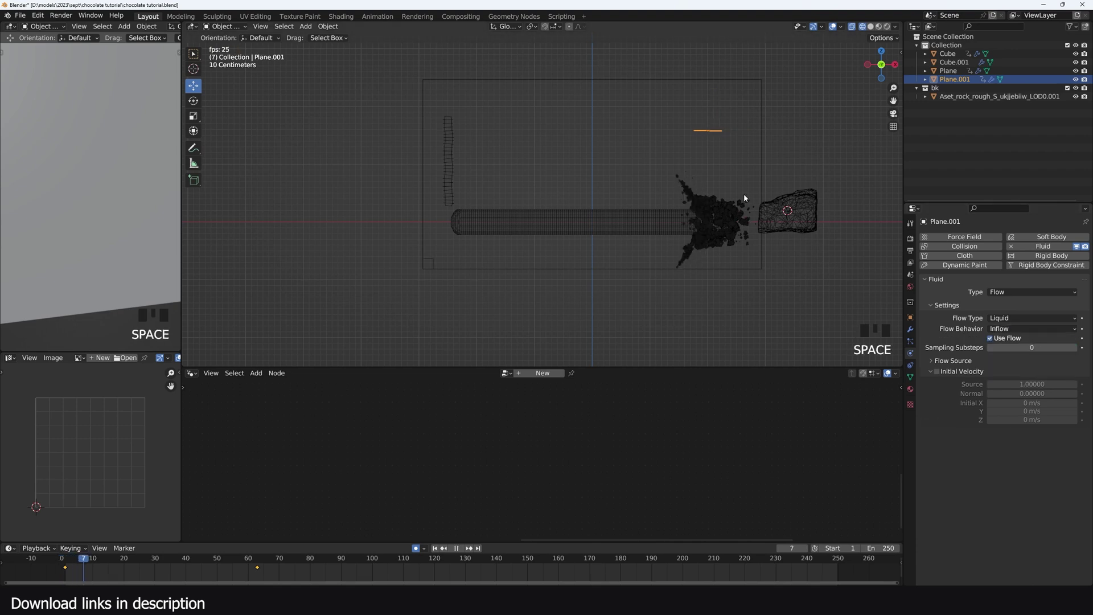
pyautogui.press('Escape')
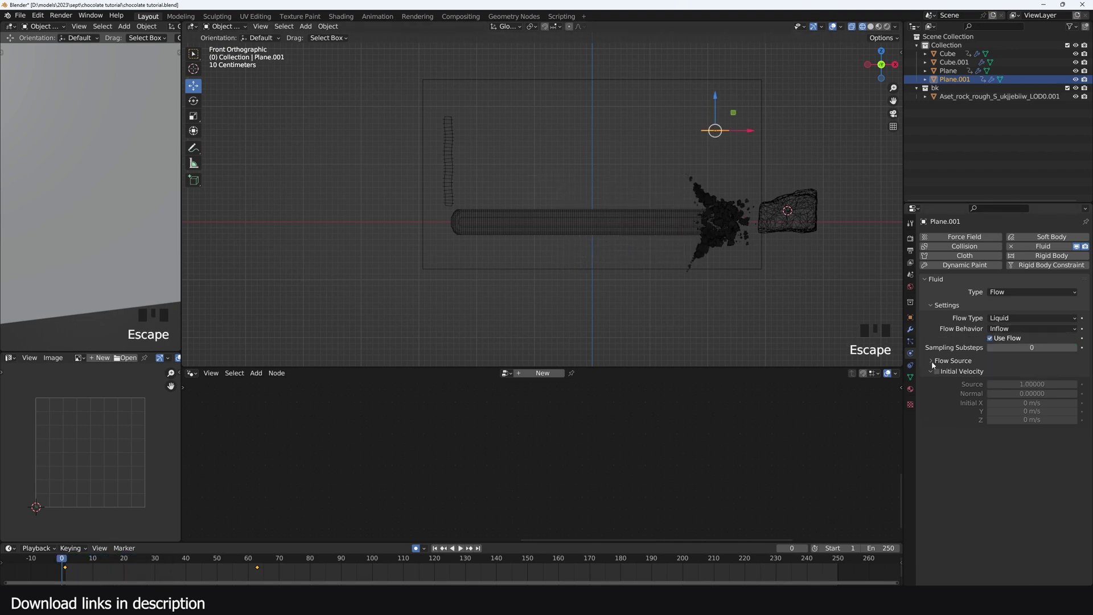
# Step: Enable Is Planar for the plane's flow source and play the liquid simulation from front and perspective views
pyautogui.click(958, 361)
pyautogui.click(1000, 385)
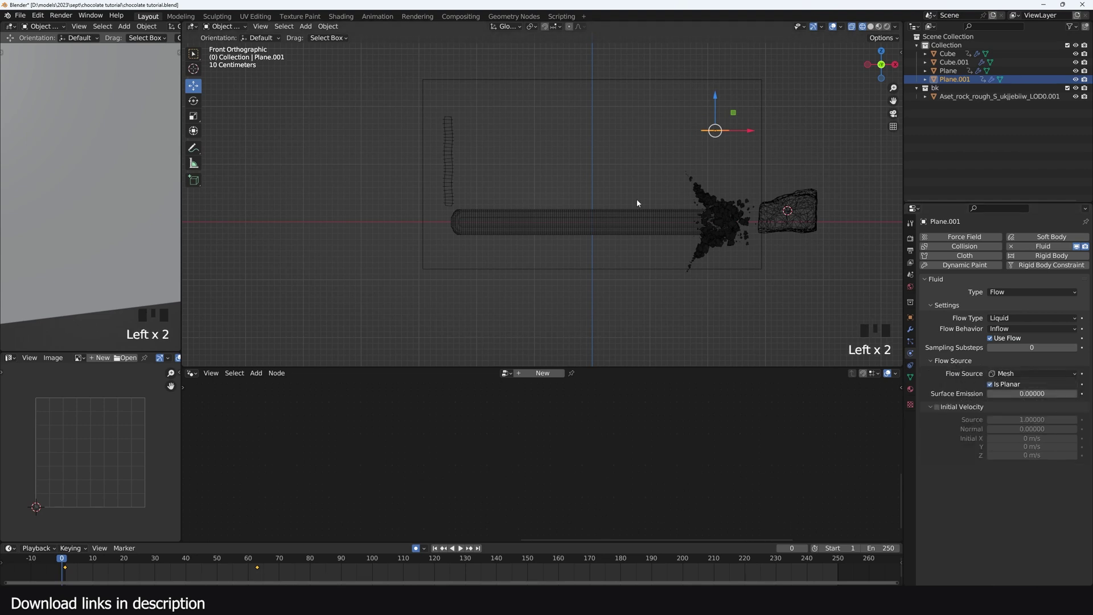
pyautogui.press('space')
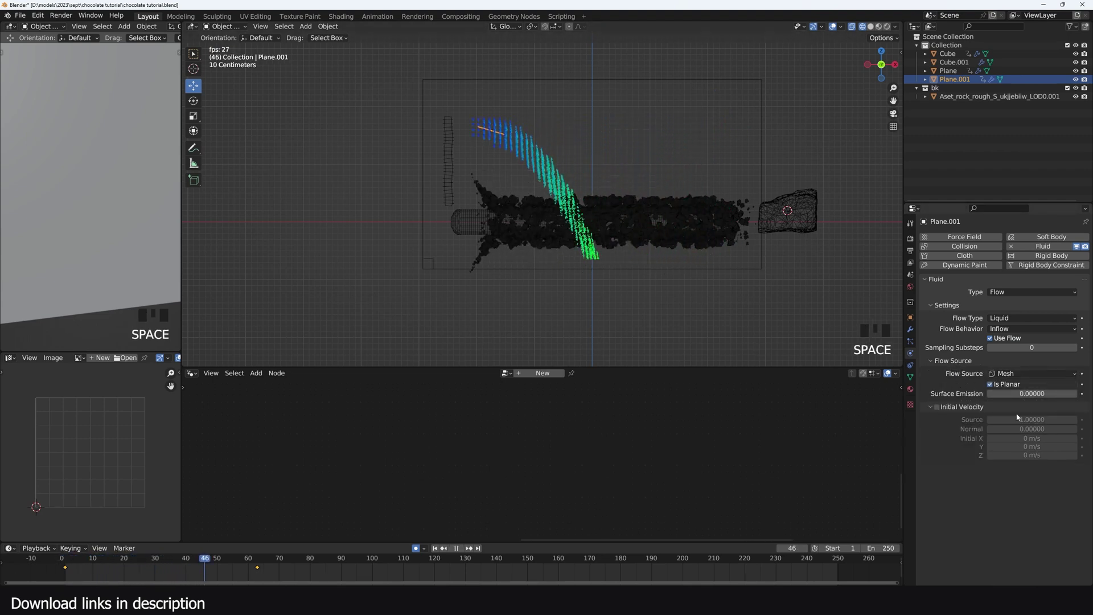
pyautogui.press('Escape')
pyautogui.press('`')
pyautogui.press('`')
pyautogui.press('space')
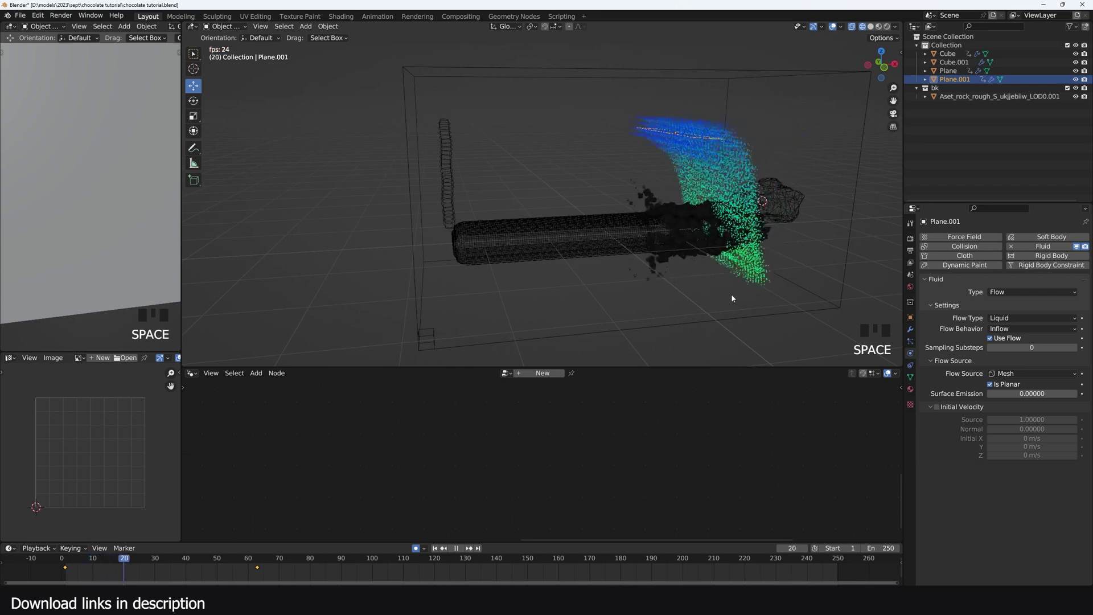
pyautogui.press('Escape')
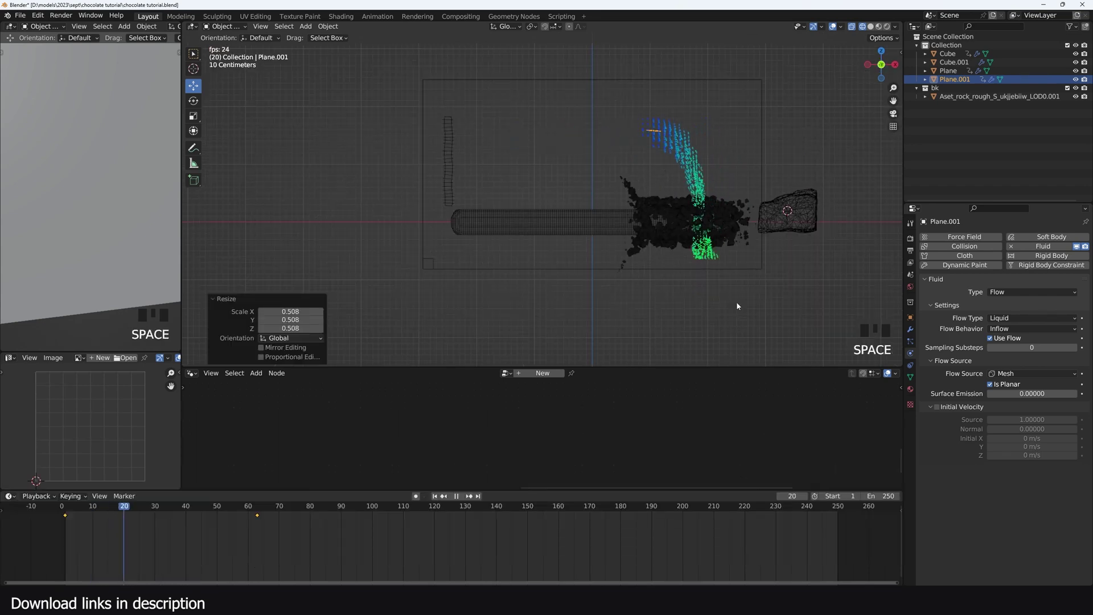
# Step: Replay the liquid simulation from the first frame, and enable Viscosity in the fluid domain's Liquid settings
pyautogui.press('Escape')
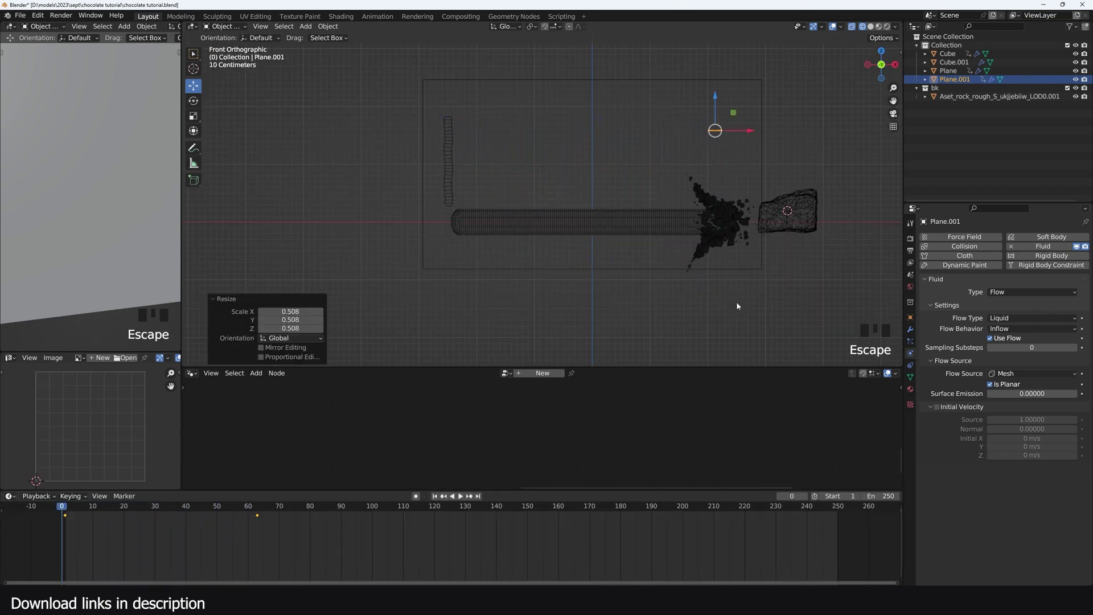
pyautogui.press('space')
pyautogui.press('space')
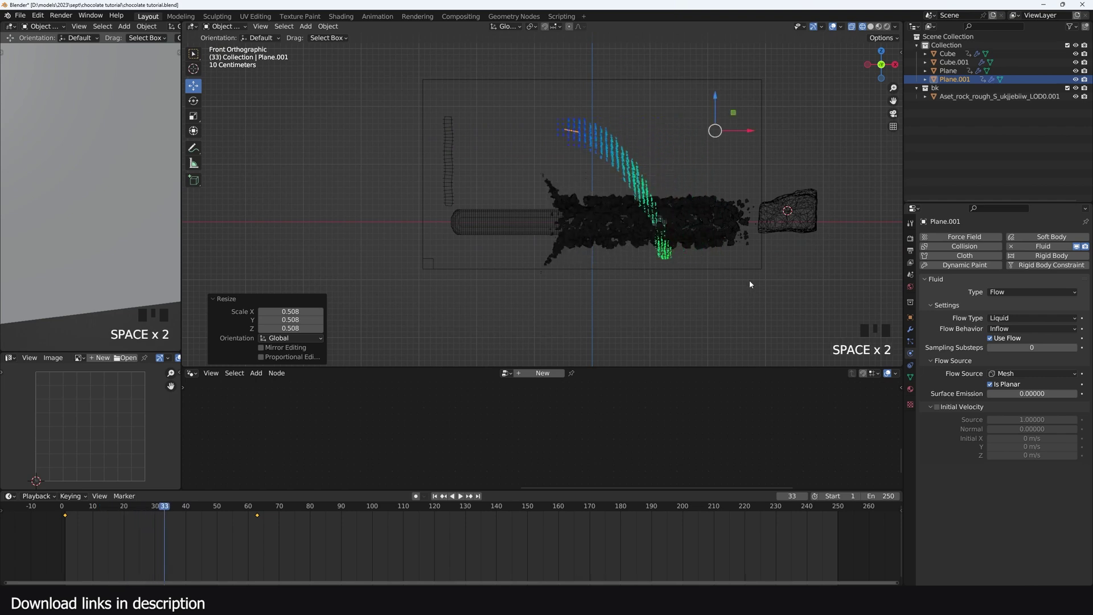
pyautogui.click(761, 263)
pyautogui.scroll(-13, 952, 410)
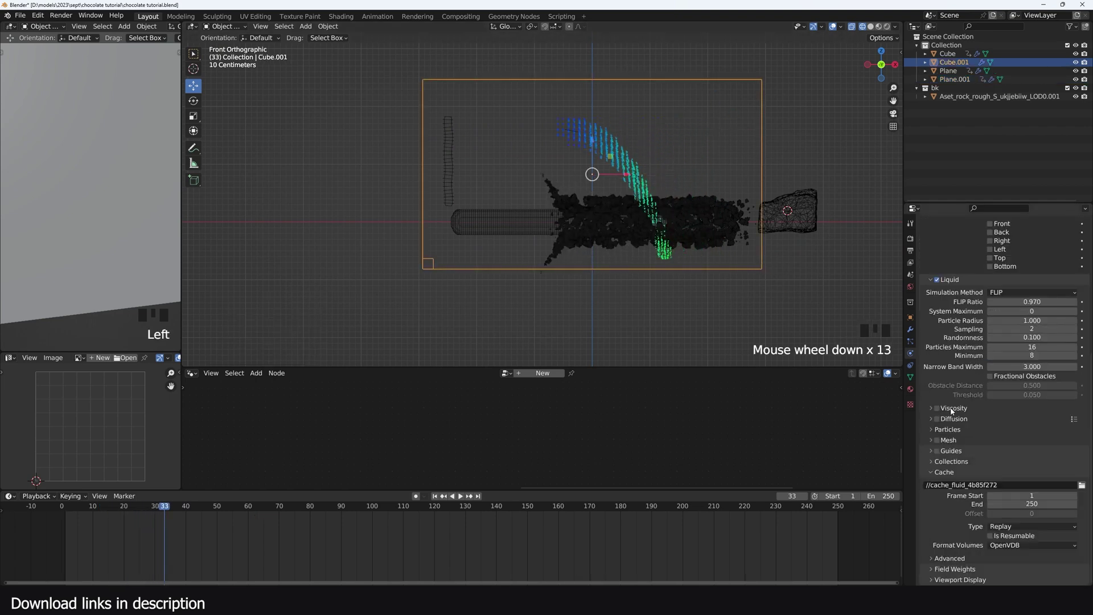
pyautogui.click(952, 408)
pyautogui.click(937, 408)
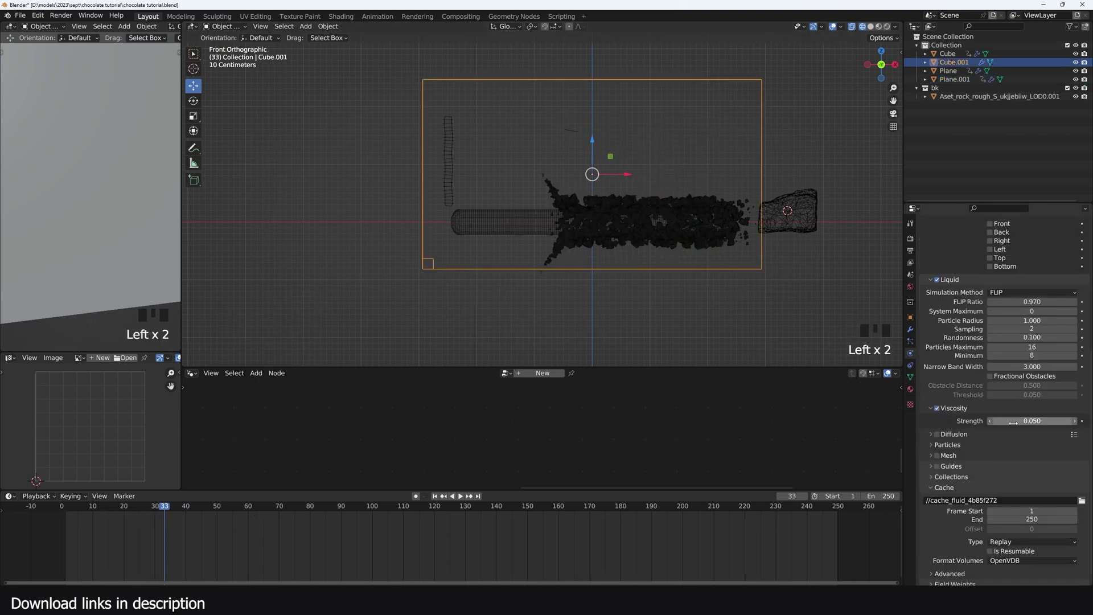
# Step: Set the domain's viscosity strength to 0.1 and test the simulation from the start
pyautogui.click(1018, 422)
pyautogui.press('Return')
pyautogui.hotkey('shift', 'Left')
pyautogui.press('space')
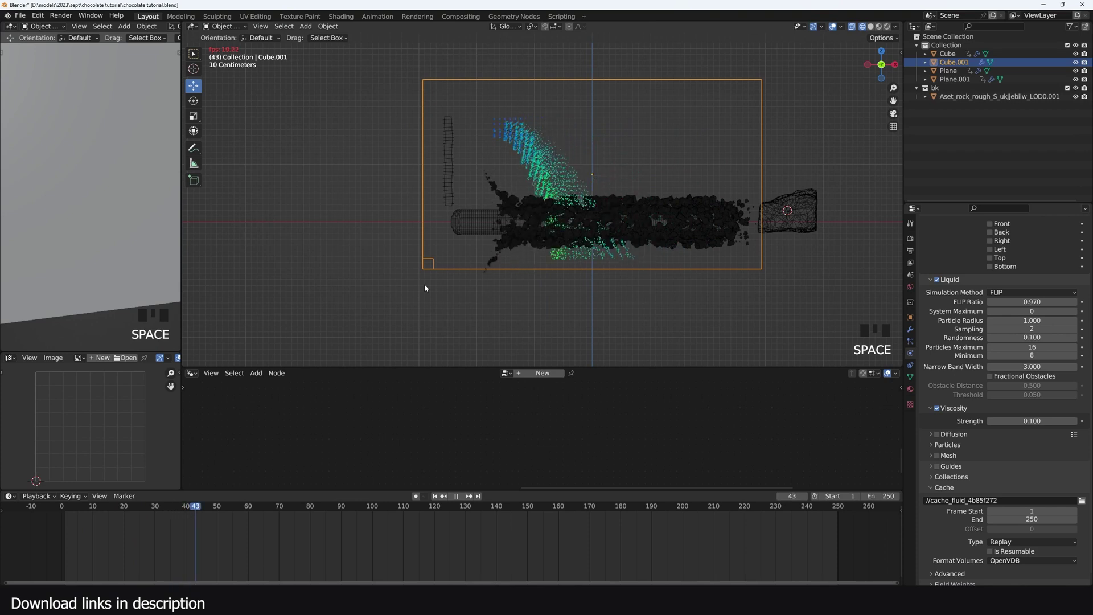
pyautogui.press('Escape')
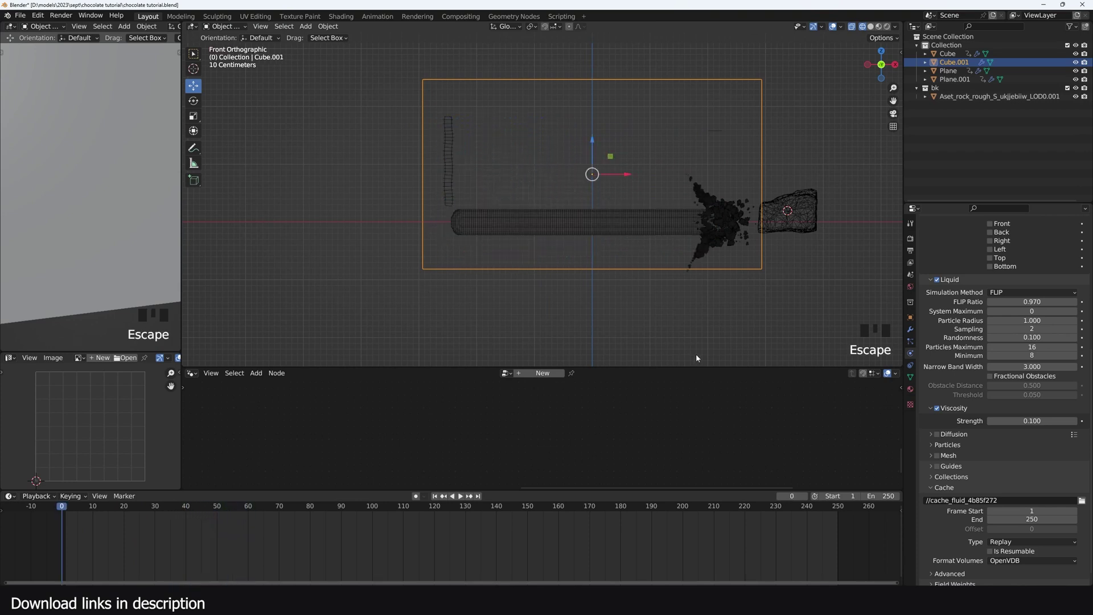
# Step: Set the domain's viscosity strength to 2 and play back the thicker liquid
pyautogui.click(1040, 421)
pyautogui.write('2')
pyautogui.click(480, 483)
pyautogui.press('space')
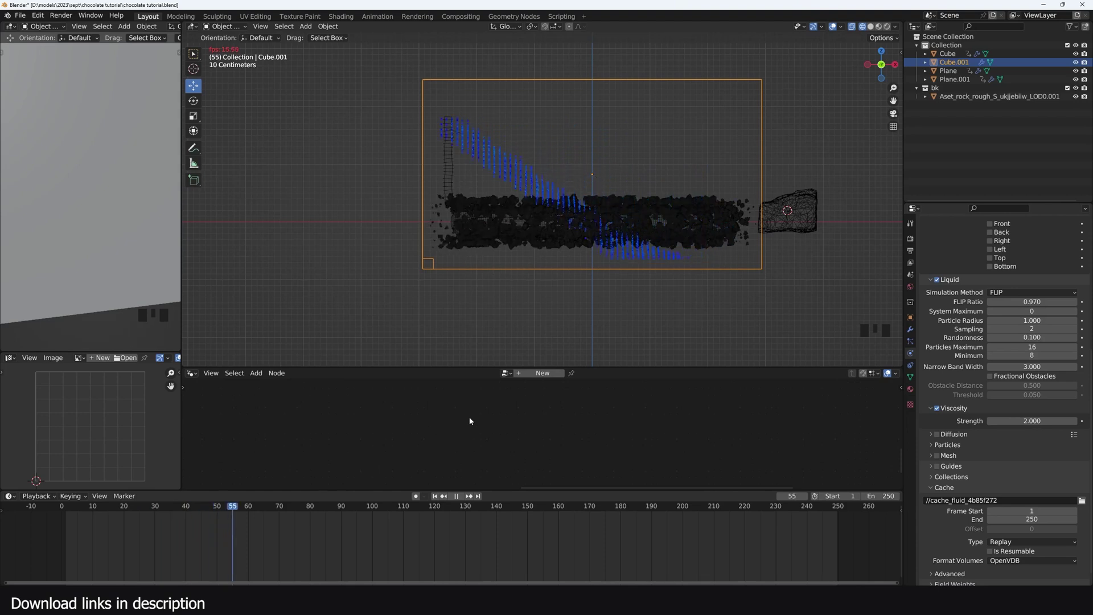
pyautogui.press('Escape')
# Step: Select the flow plane and show its X Location curve in an enlarged Graph Editor
pyautogui.click(723, 132)
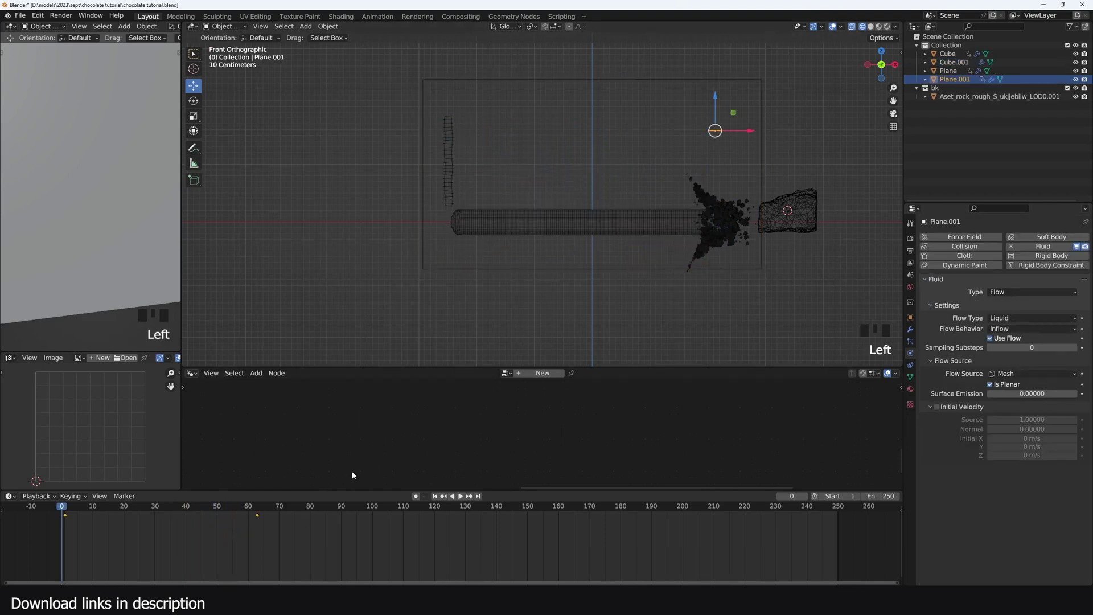
pyautogui.keyDown('shift'); pyautogui.moveTo(111, 530); pyautogui.dragTo(143, 550, button='right'); pyautogui.keyUp('shift')
pyautogui.moveTo(313, 492); pyautogui.dragTo(314, 446)
pyautogui.hotkey('ctrl', 'Tab')
pyautogui.keyDown('shift'); pyautogui.rightClick(425, 512); pyautogui.keyUp('shift')
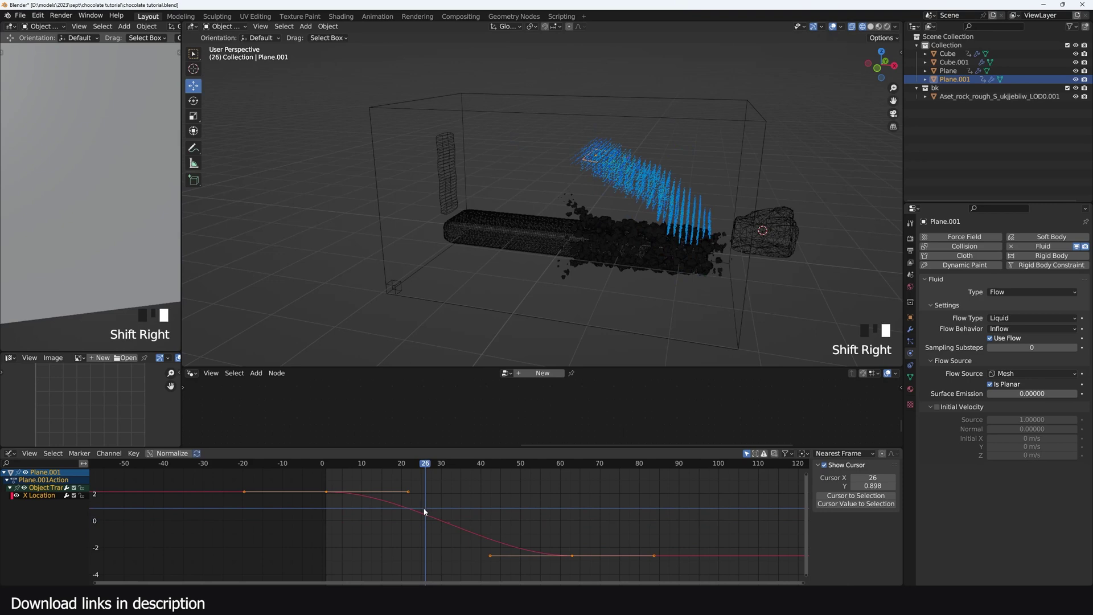
pyautogui.hotkey('shift', 'd')
pyautogui.click(357, 507)
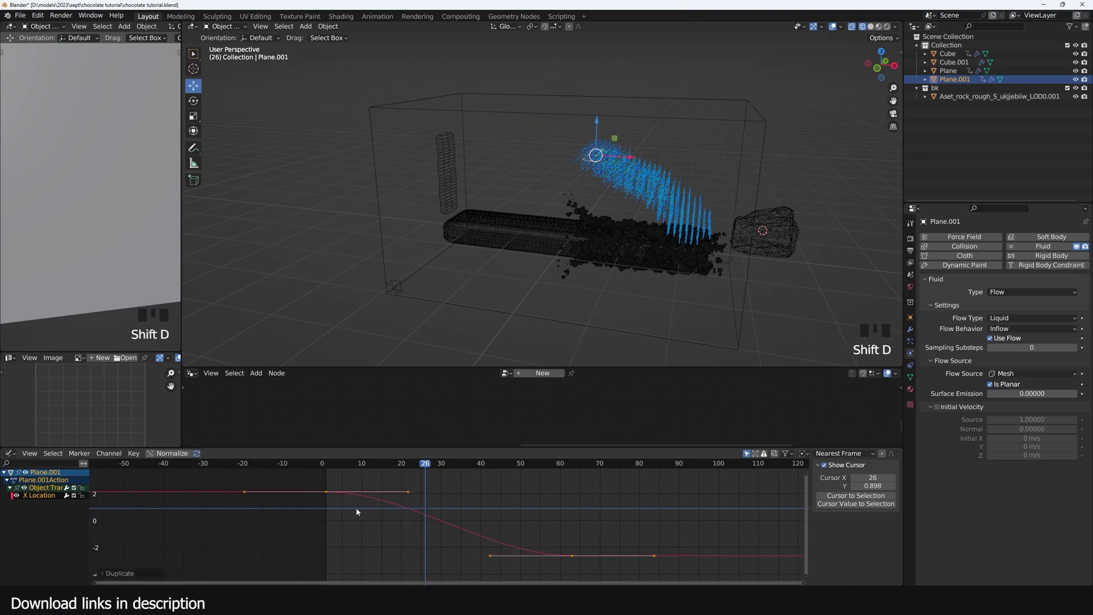
pyautogui.hotkey('ctrl', 'z')
# Step: Duplicate the plane's first X Location keyframe twice, placing the copies as a dip and a rise within the first ten frames
pyautogui.moveTo(303, 477); pyautogui.dragTo(338, 507)
pyautogui.hotkey('shift', 'd')
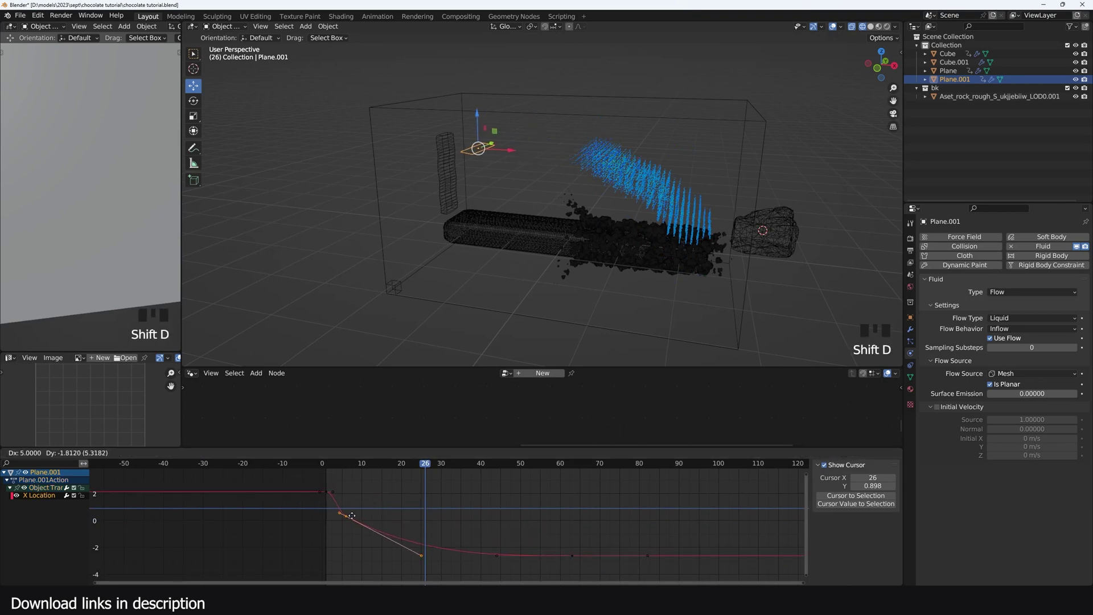
pyautogui.click(353, 520)
pyautogui.press('g')
pyautogui.click(347, 505)
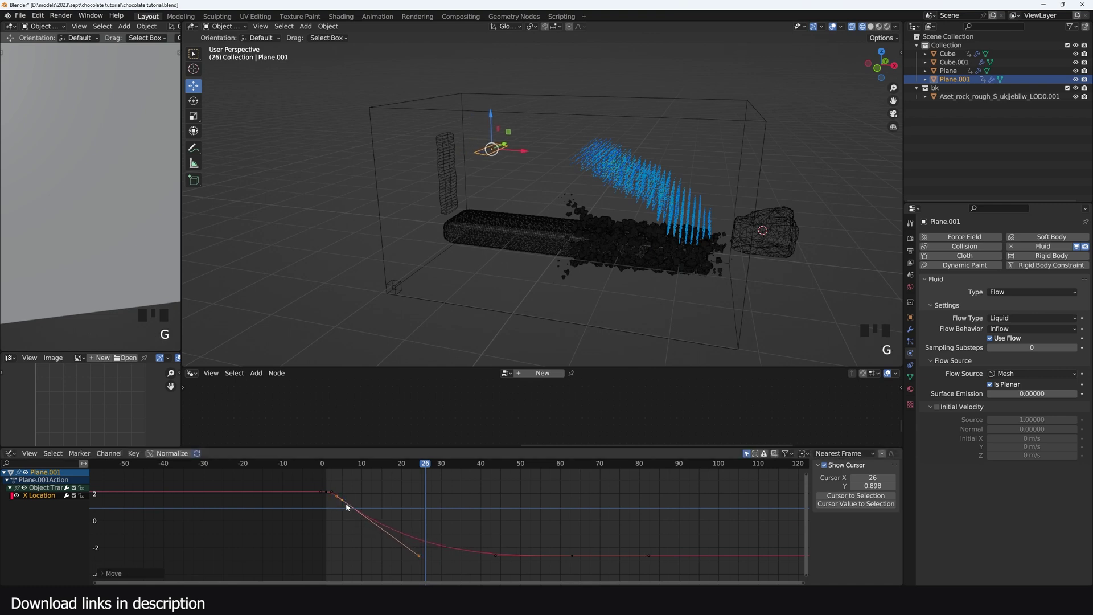
pyautogui.hotkey('shift', 'd')
pyautogui.click(362, 510)
pyautogui.press('g')
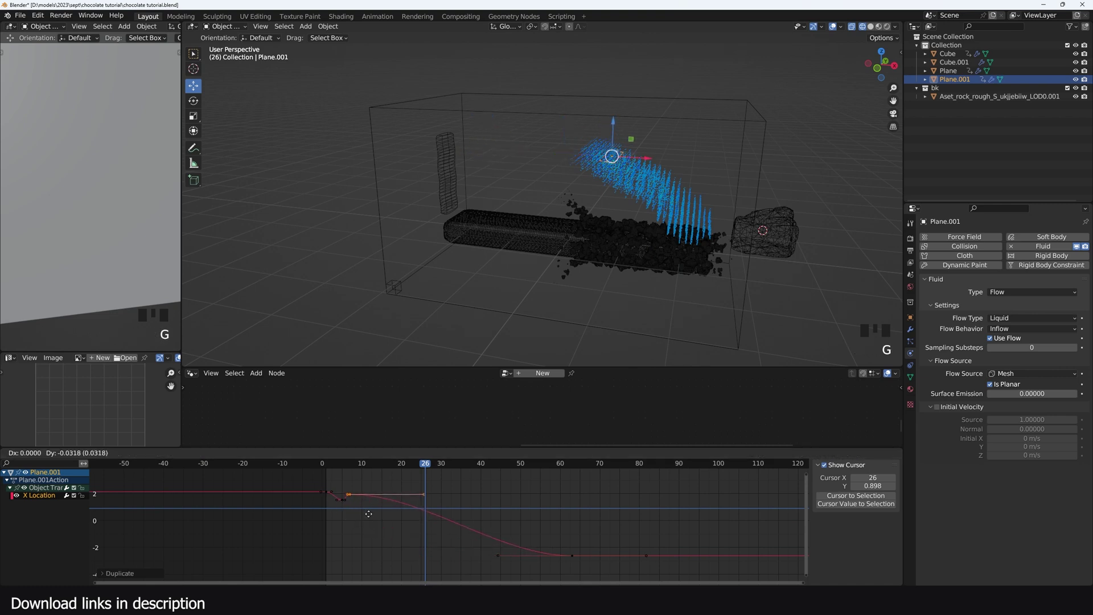
pyautogui.click(370, 515)
# Step: Continue duplicating the X Location keyframes into a descending zigzag up to about frame 37, and play back the plane's motion
pyautogui.hotkey('shift', 'd')
pyautogui.click(382, 524)
pyautogui.hotkey('shift', 'd')
pyautogui.click(428, 529)
pyautogui.hotkey('shift', 'd')
pyautogui.click(445, 542)
pyautogui.hotkey('shift', 'd')
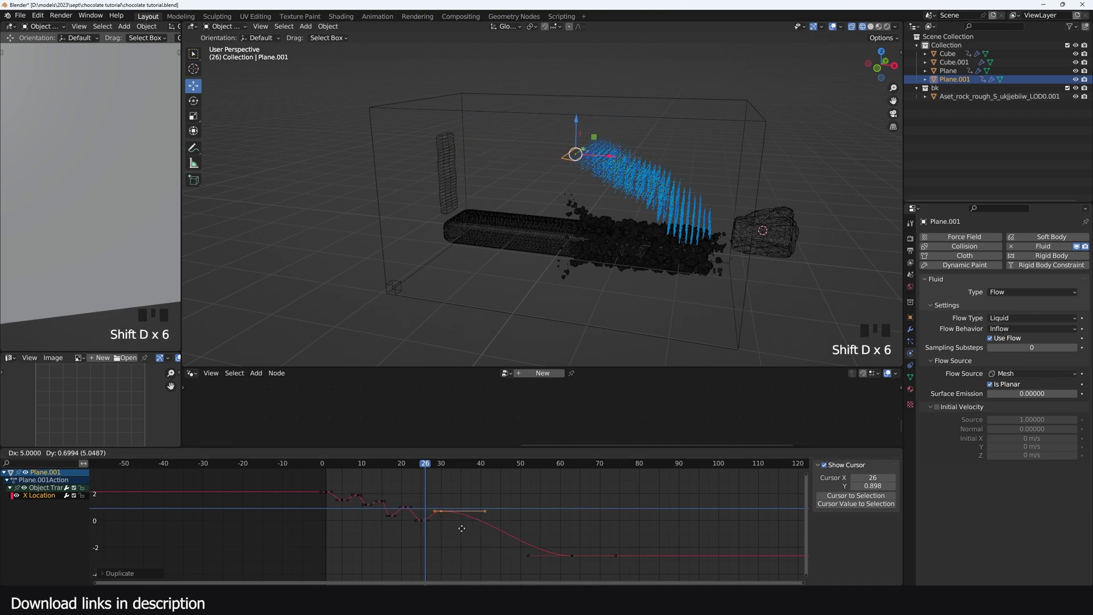
pyautogui.click(463, 530)
pyautogui.hotkey('shift', 'd')
pyautogui.click(474, 549)
pyautogui.hotkey('shift', 'd')
pyautogui.click(490, 537)
pyautogui.hotkey('shift', 'Left')
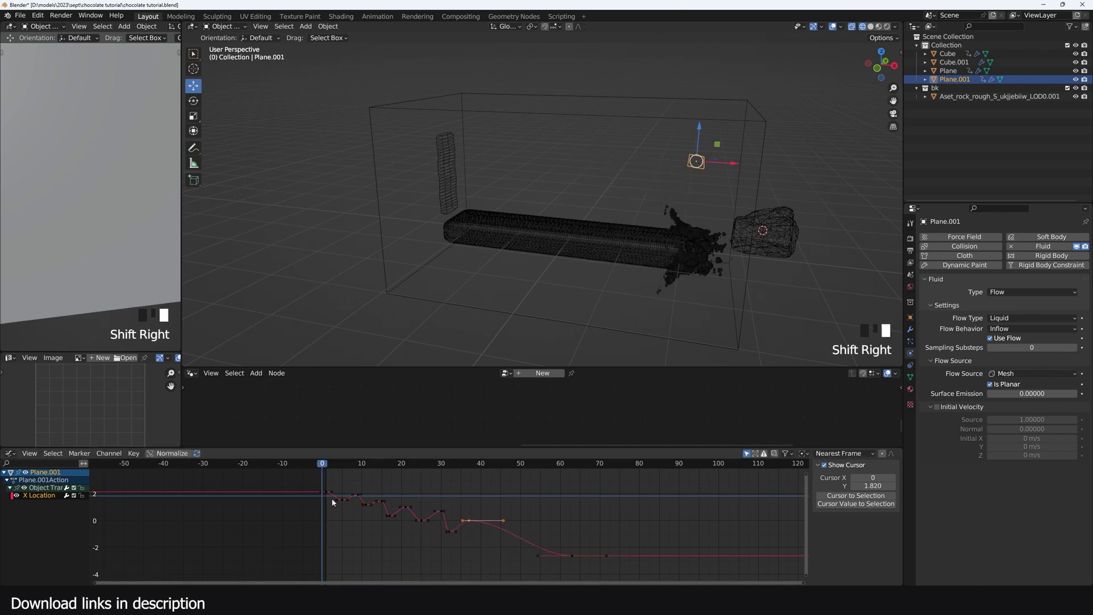
pyautogui.press('space')
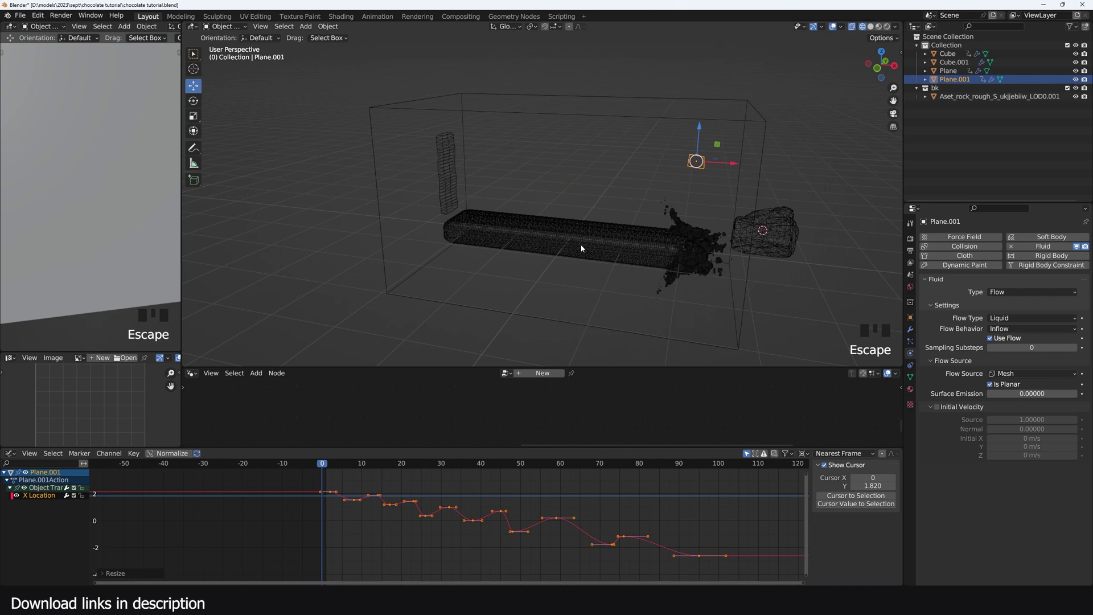
# Step: Make the chocolate bar a Fluid object of type Effector with effector type Collision, and play the liquid falling toward it
pyautogui.scroll(1, 582, 249)
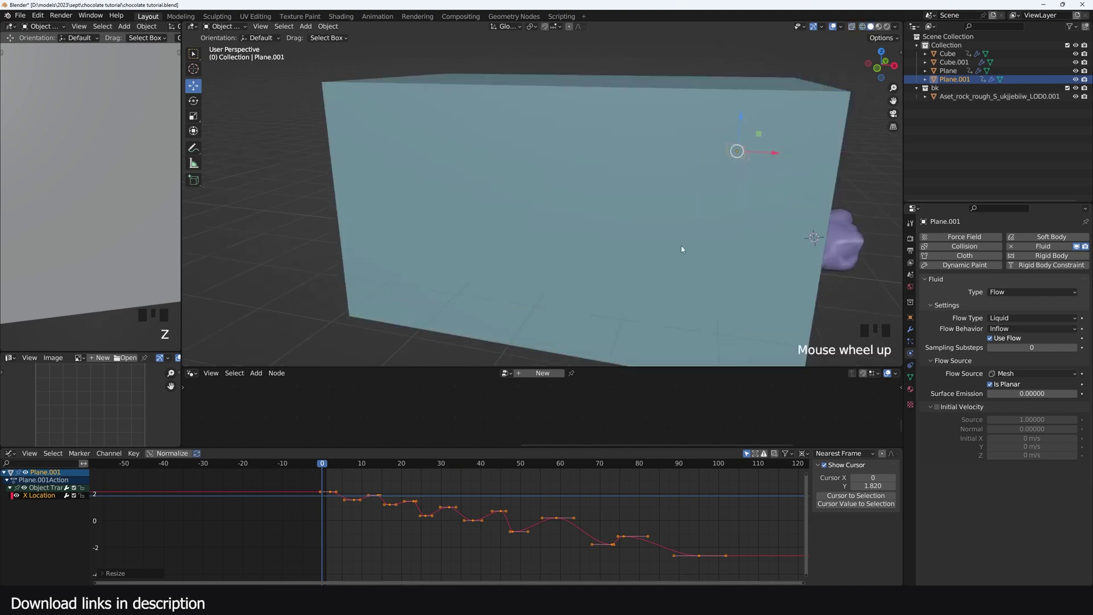
pyautogui.scroll(-3, 681, 247)
pyautogui.scroll(2, 501, 255)
pyautogui.click(585, 257)
pyautogui.press('`')
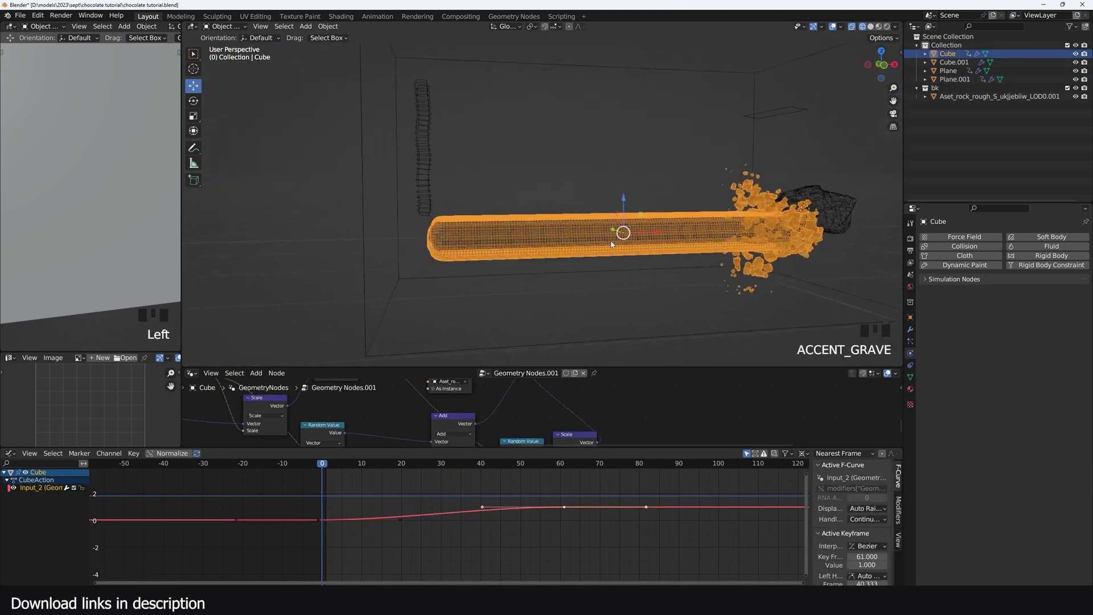
pyautogui.click(910, 341)
pyautogui.click(910, 354)
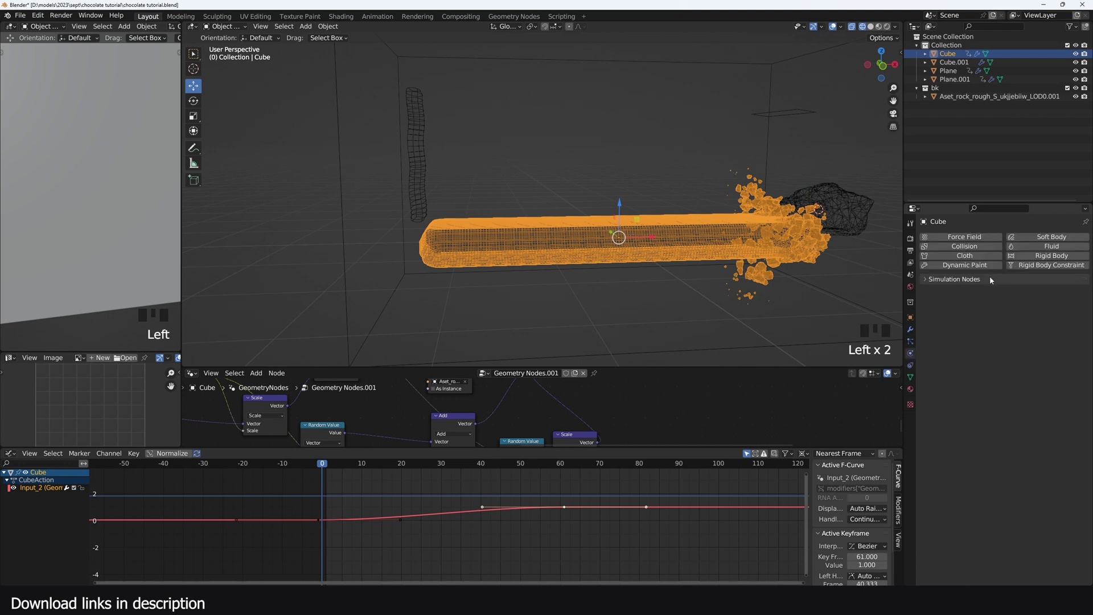
pyautogui.click(1052, 246)
pyautogui.click(1034, 304)
pyautogui.click(1032, 340)
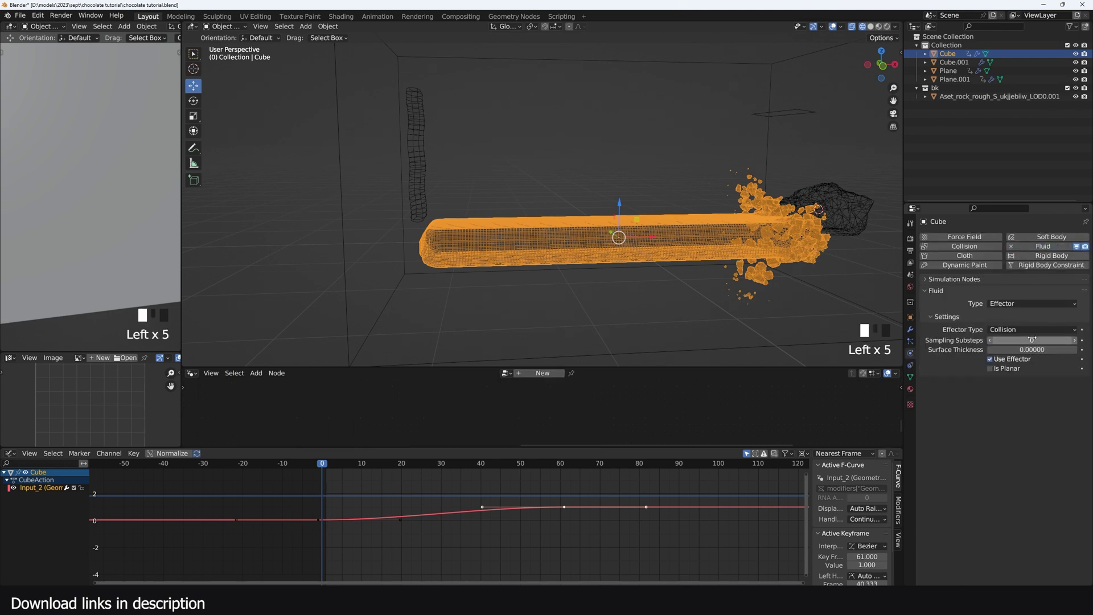
pyautogui.click(1033, 329)
pyautogui.press('space')
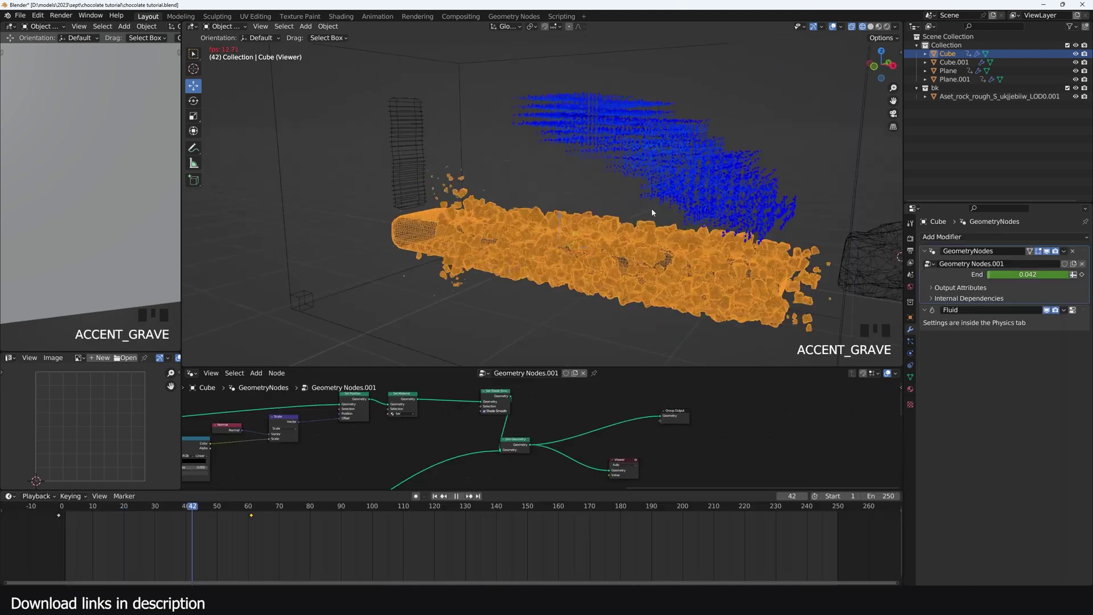
pyautogui.press('space')
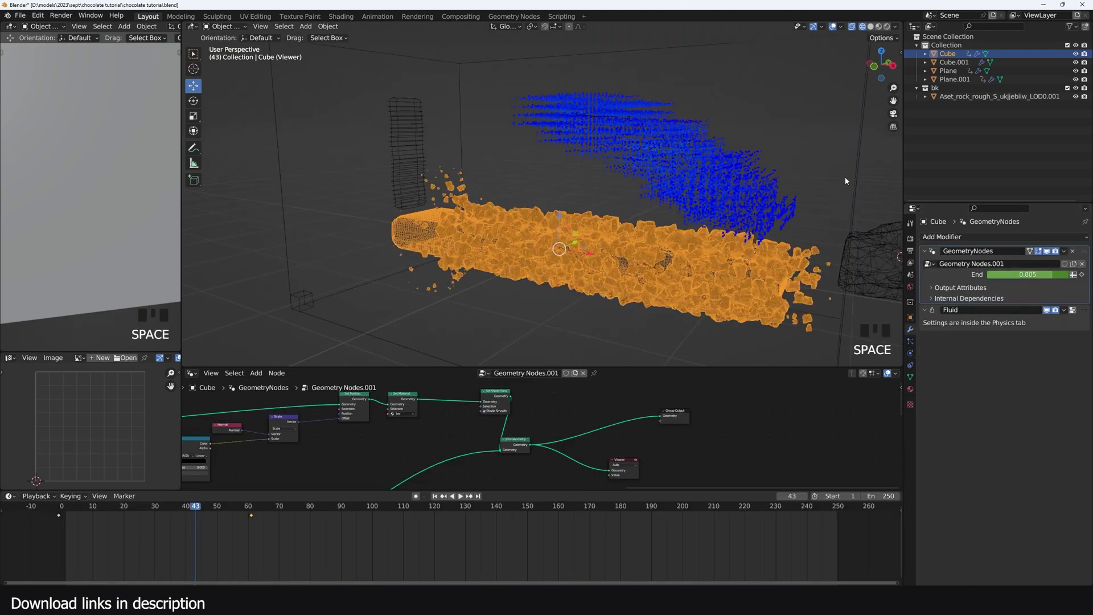
# Step: Enable Mesh on the fluid domain with an Upres Factor of 3 and positive and negative smoothing of 3
pyautogui.click(865, 215)
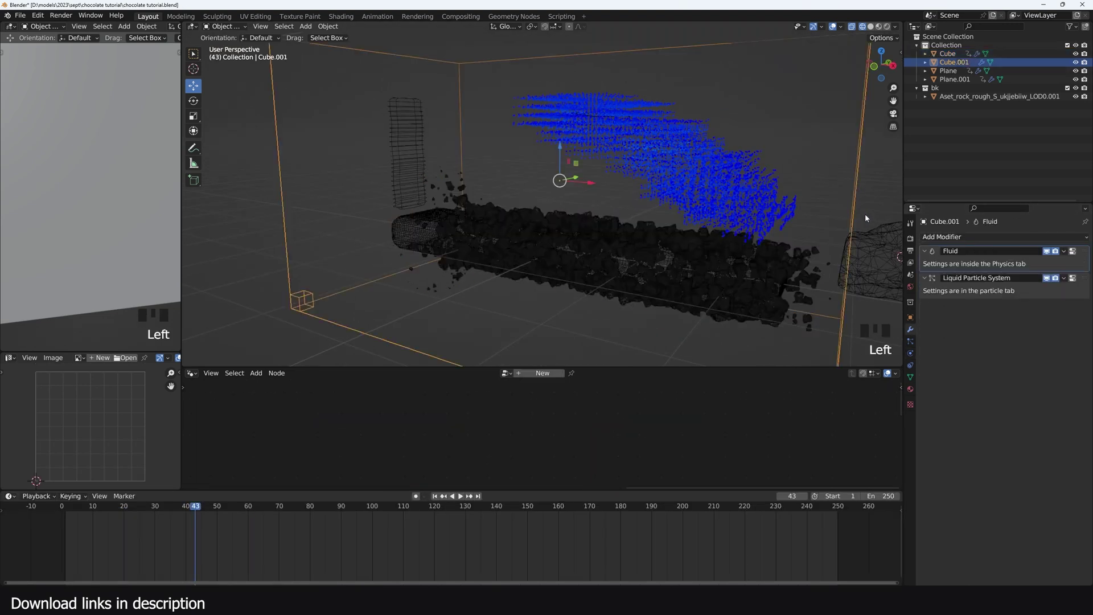
pyautogui.click(911, 353)
pyautogui.scroll(-1, 977, 493)
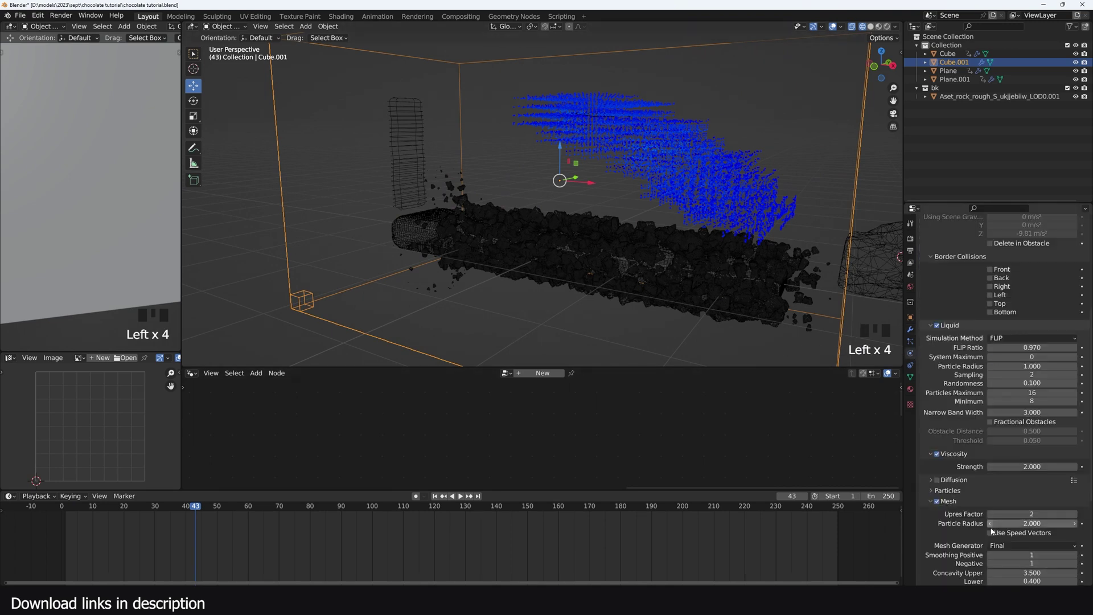
pyautogui.scroll(-5, 1050, 433)
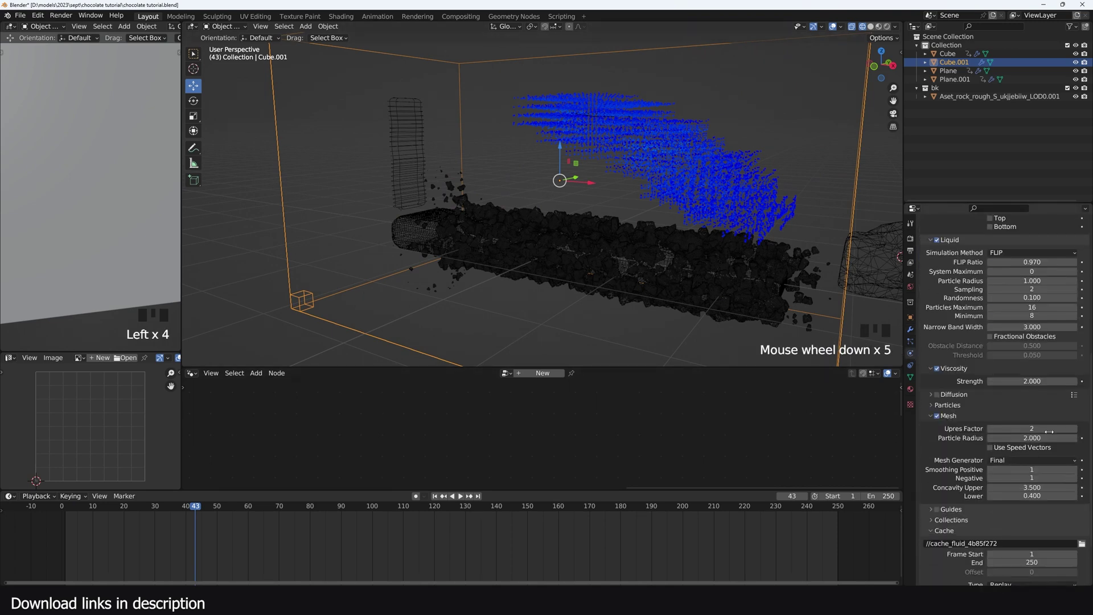
pyautogui.click(1049, 432)
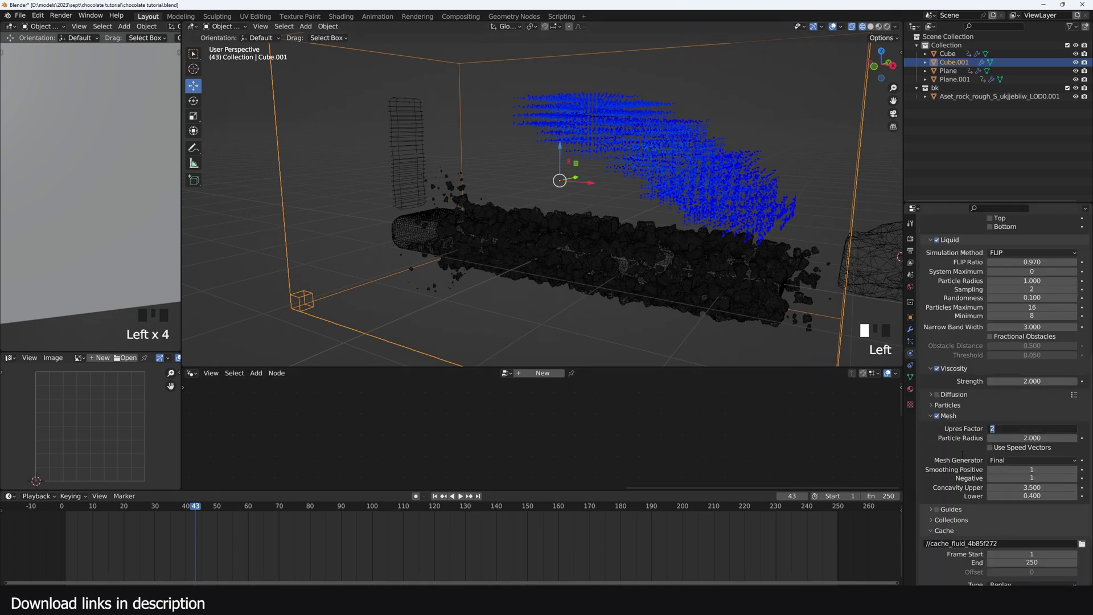
pyautogui.write('3')
pyautogui.click(962, 454)
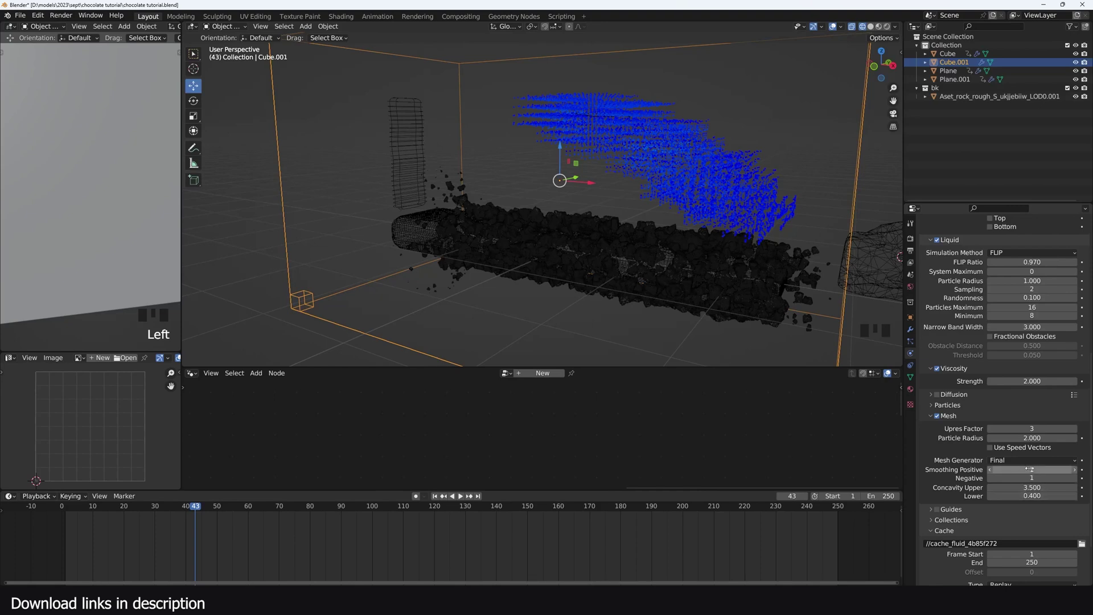
pyautogui.moveTo(1029, 469); pyautogui.dragTo(1030, 478)
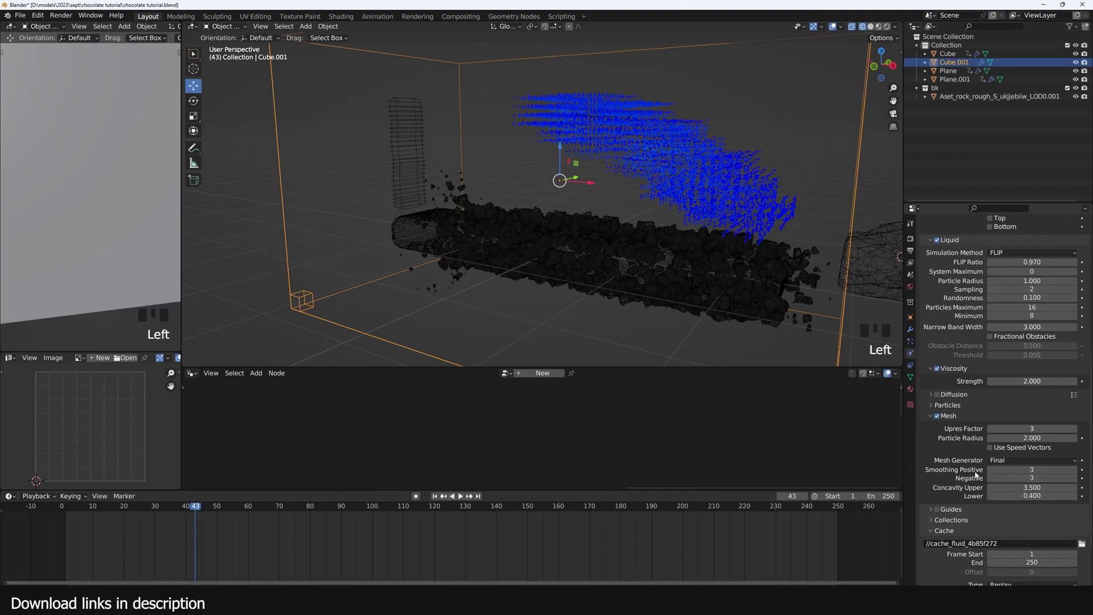
# Step: Set the domain's resolution divisions to 64 and play the meshed liquid in solid shading
pyautogui.scroll(13, 993, 313)
pyautogui.scroll(2, 994, 313)
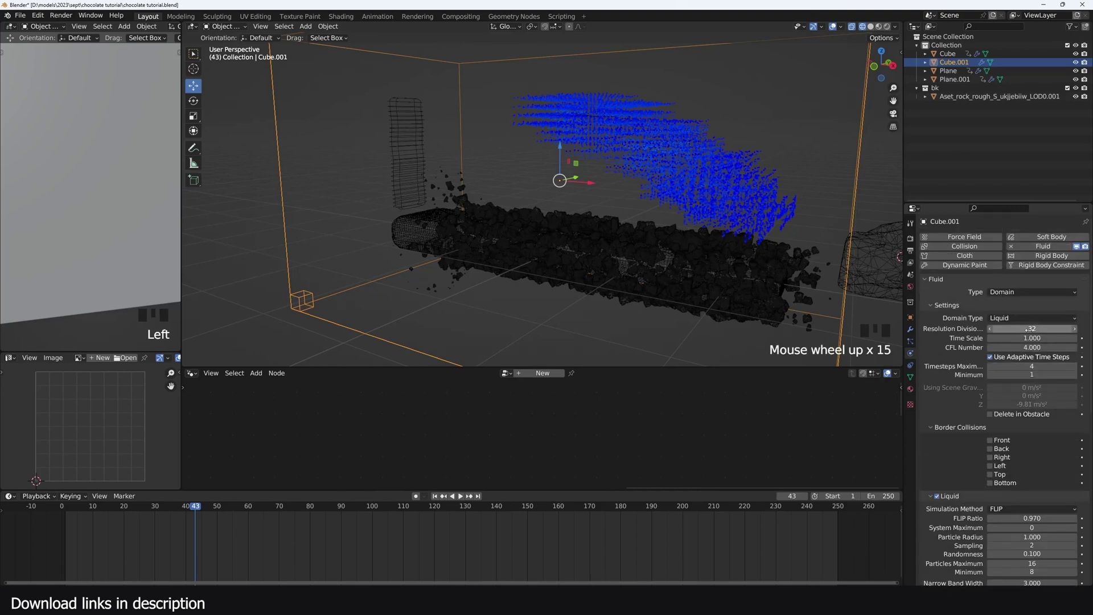
pyautogui.click(1031, 329)
pyautogui.write('64')
pyautogui.press('Return')
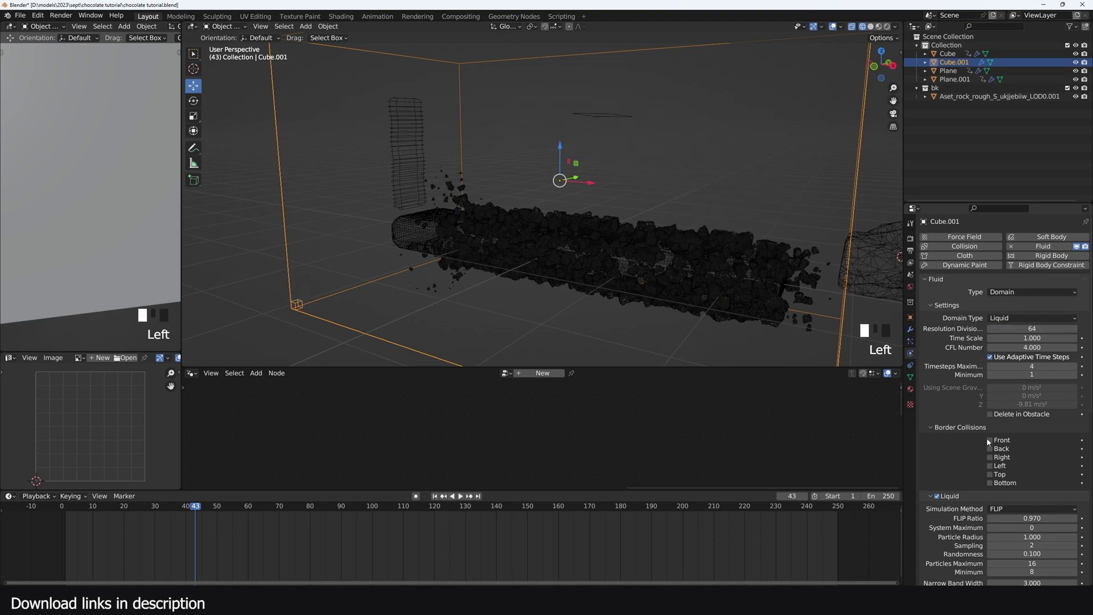
pyautogui.scroll(-7, 987, 438)
pyautogui.press('space')
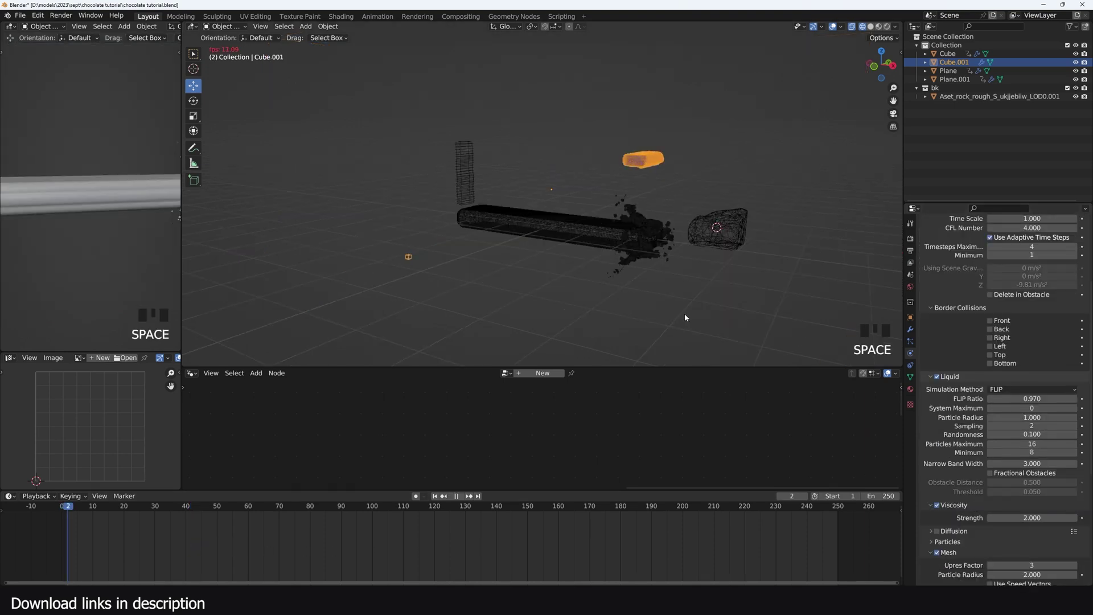
pyautogui.press('z')
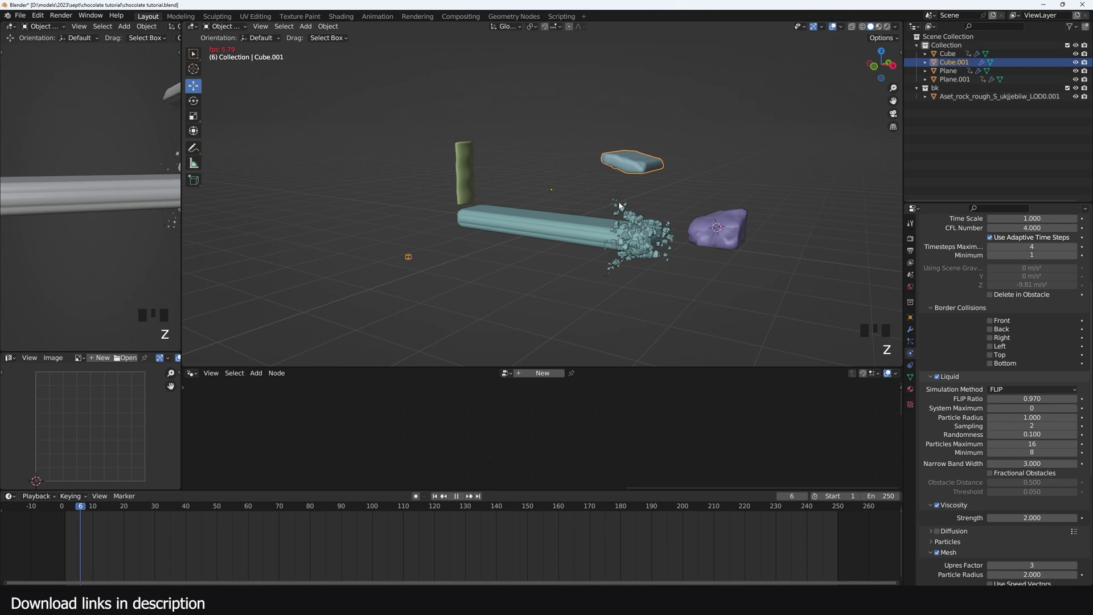
pyautogui.scroll(2, 619, 206)
pyautogui.scroll(1, 621, 204)
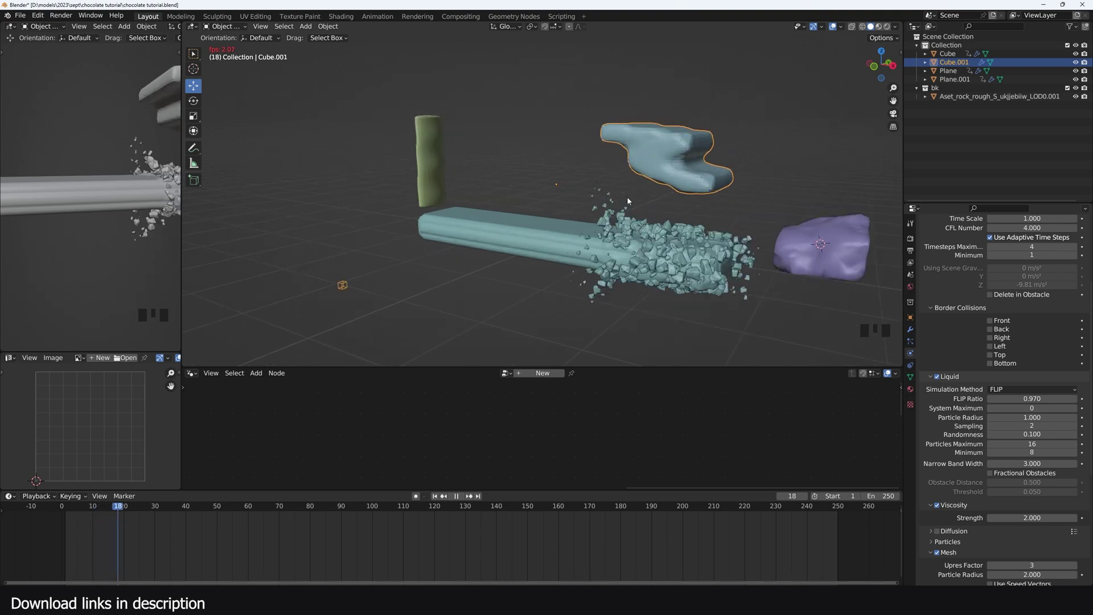
pyautogui.press('Escape')
# Step: Enable Initial Velocity on the emitter plane's liquid flow with a Z velocity of -2 m/s, and play the simulation in wireframe
pyautogui.press('z')
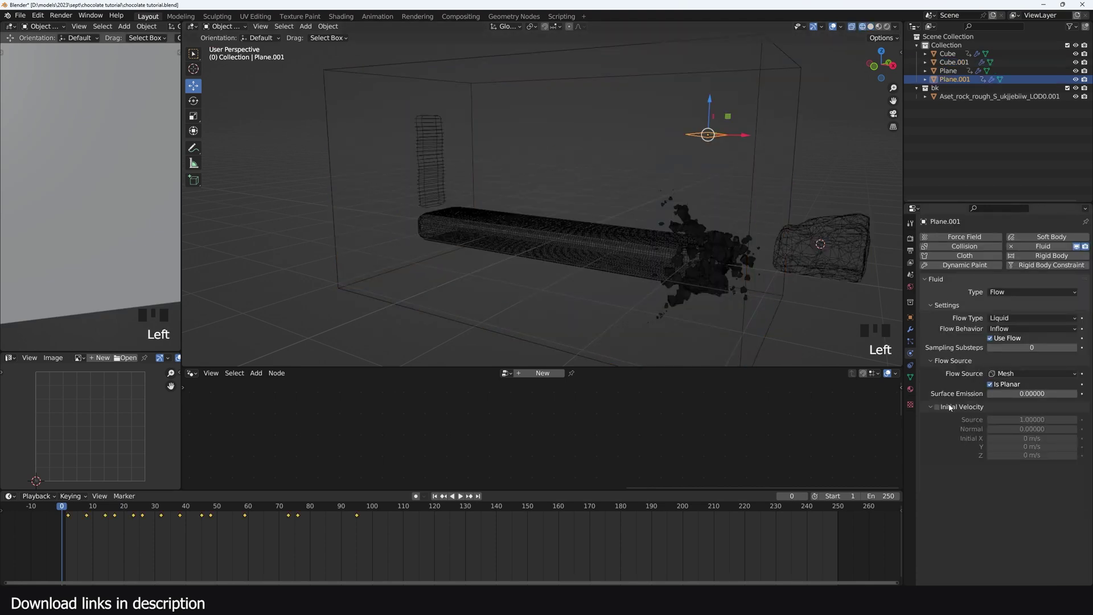
pyautogui.click(937, 406)
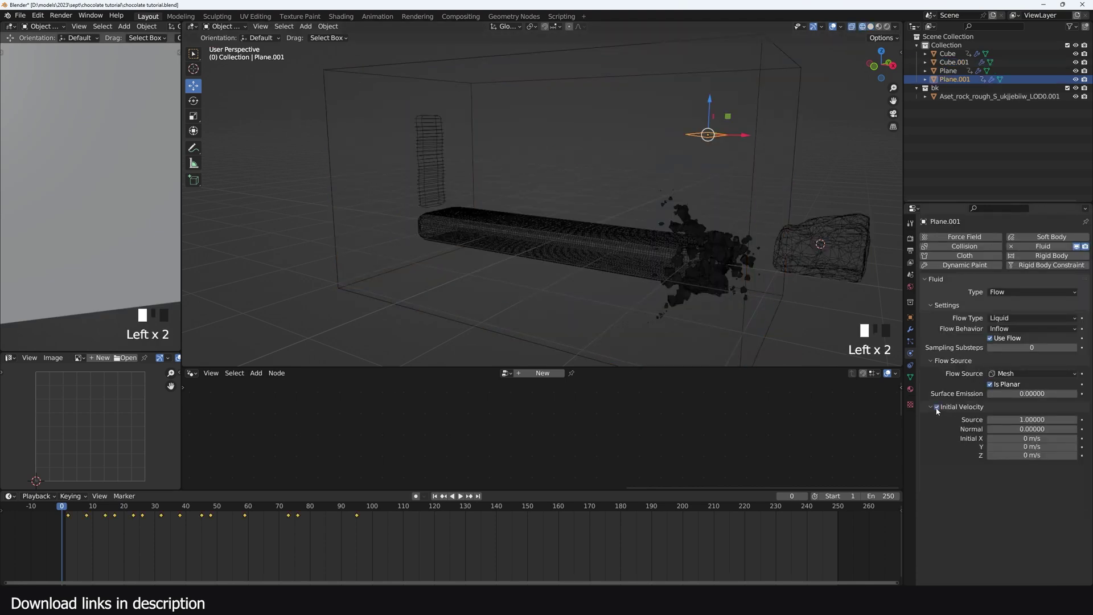
pyautogui.click(1032, 455)
pyautogui.write('-2')
pyautogui.press('Return')
pyautogui.press('space')
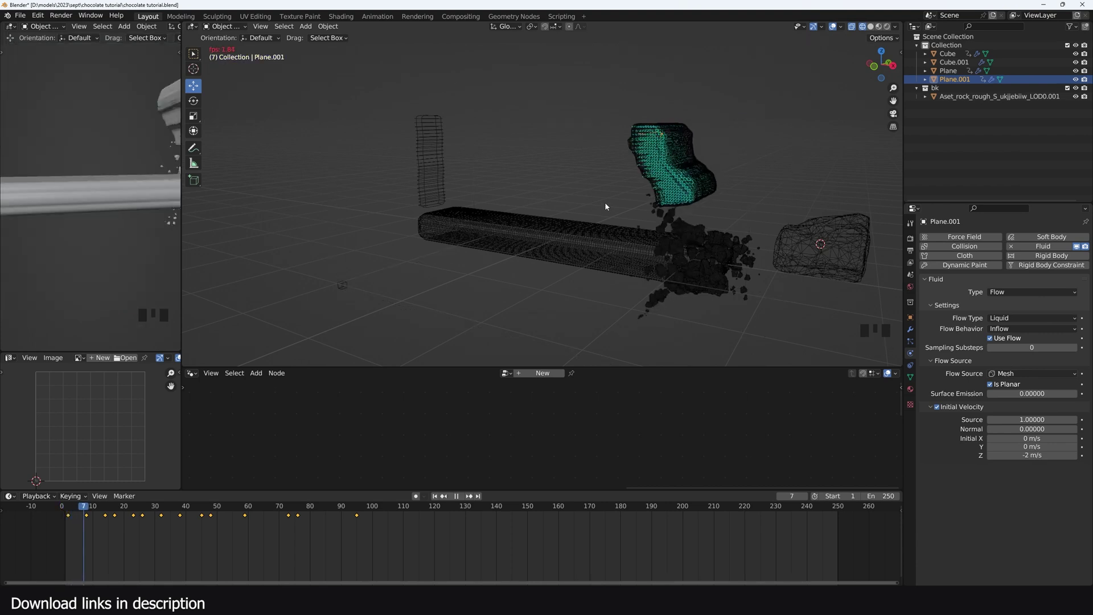
# Step: Set the fluid domain's viscosity strength to 0.3 and replay the liquid simulation
pyautogui.click(655, 218)
pyautogui.click(655, 212)
pyautogui.press('space')
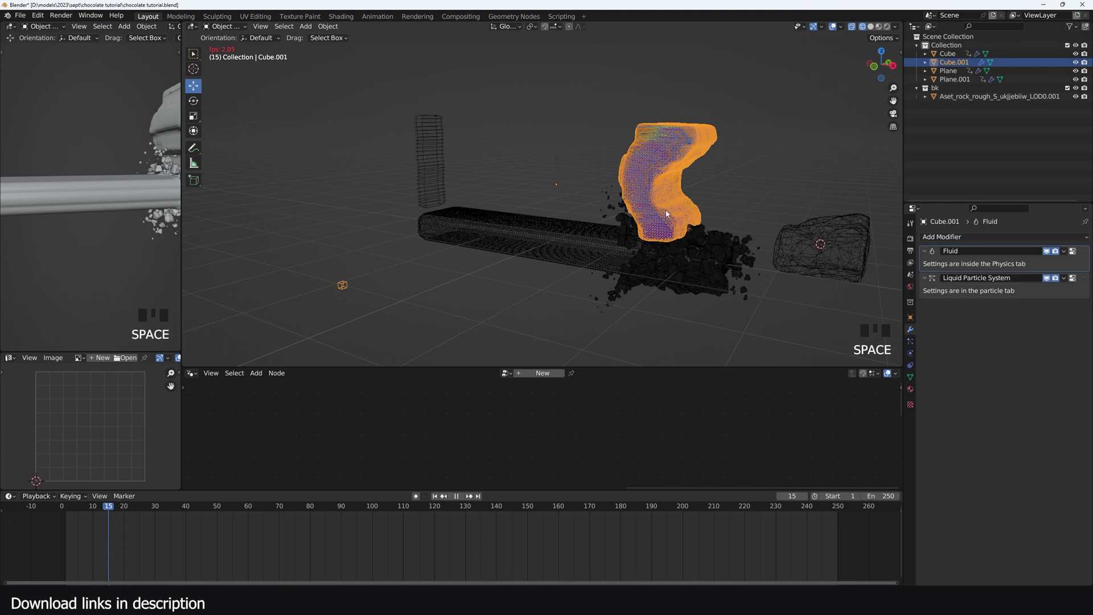
pyautogui.click(911, 353)
pyautogui.scroll(-14, 956, 470)
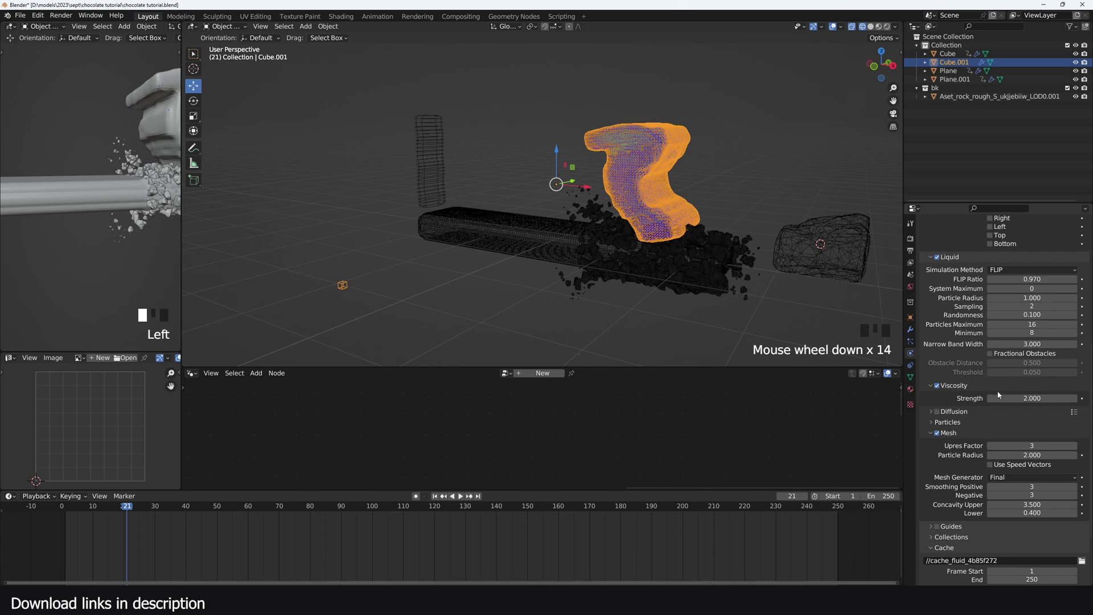
pyautogui.click(1009, 397)
pyautogui.press('Return')
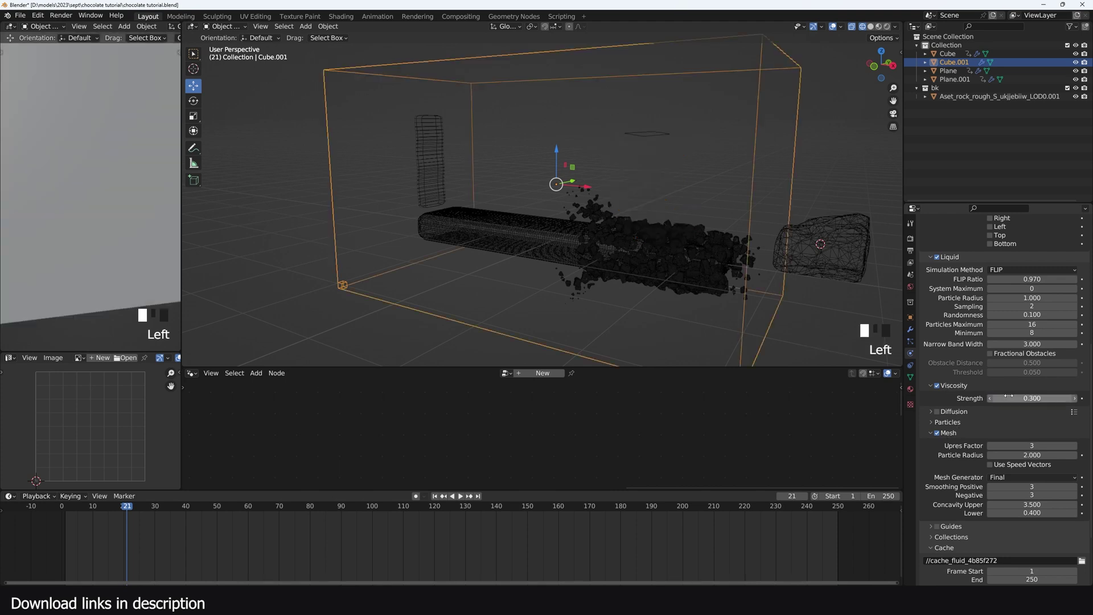
pyautogui.press('space')
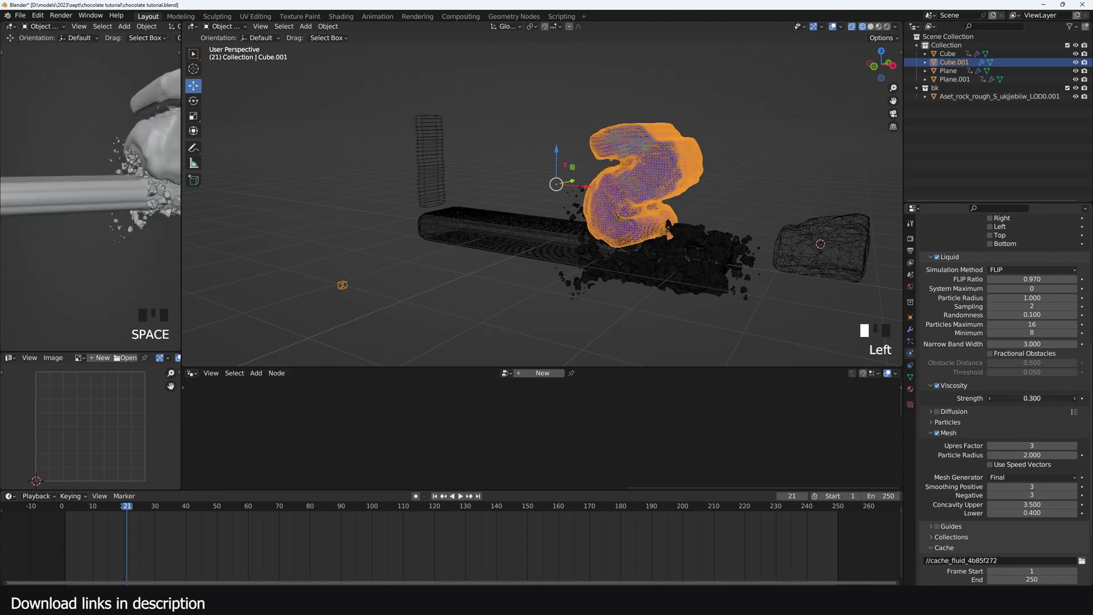
# Step: Lower the domain's viscosity strength to 0.01 and the mesh particle radius to 1.5, and replay the liquid over the bar
pyautogui.click(1033, 398)
pyautogui.write('.05')
pyautogui.press('Return')
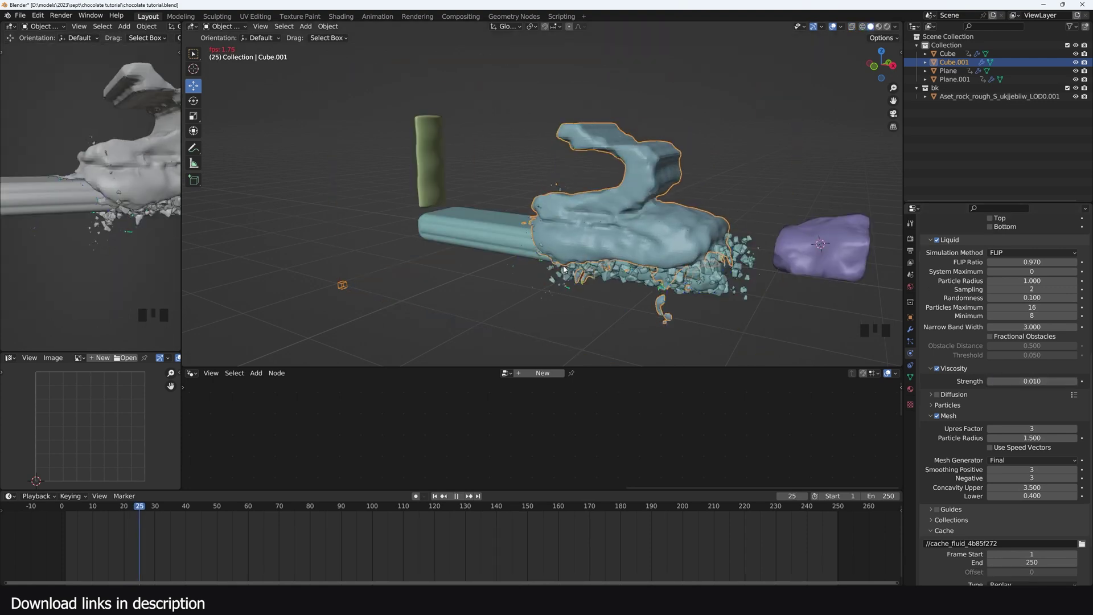
pyautogui.press('space')
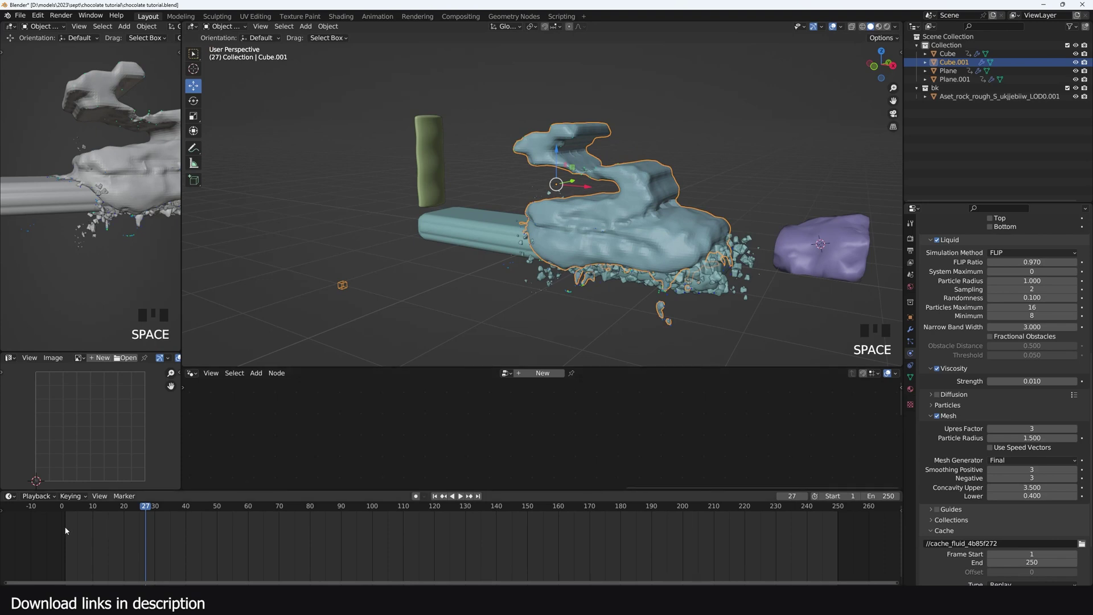
pyautogui.press('space')
pyautogui.press('Escape')
pyautogui.press('space')
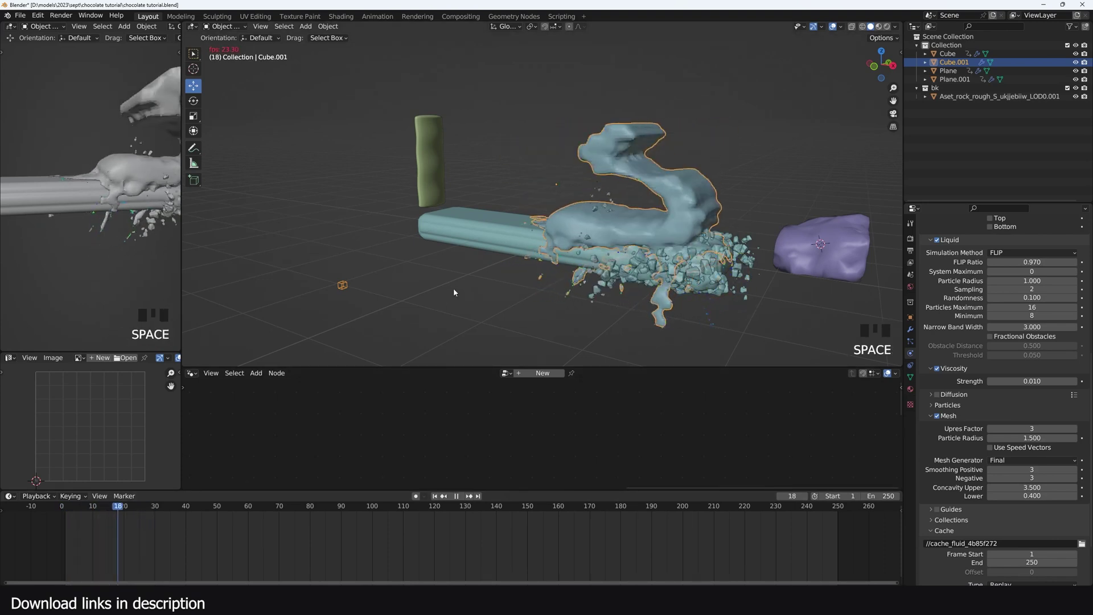
pyautogui.press('space')
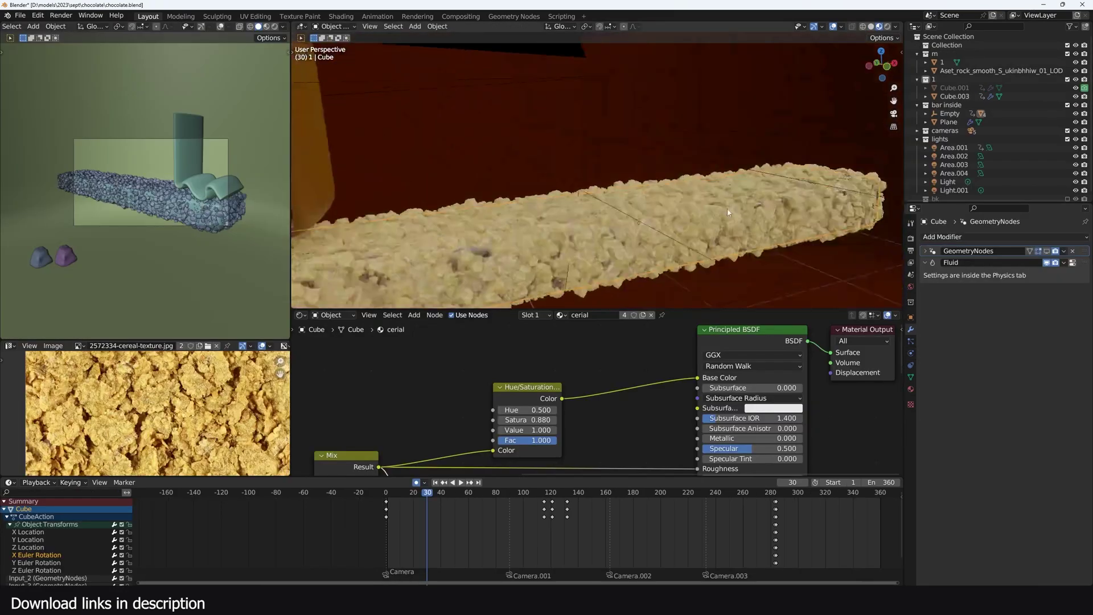
# Step: Examine the cereal bar's modifiers, playback and cereal texture image in the finished chocolate scene
pyautogui.moveTo(728, 213); pyautogui.dragTo(985, 323, button='middle')
pyautogui.click(911, 342)
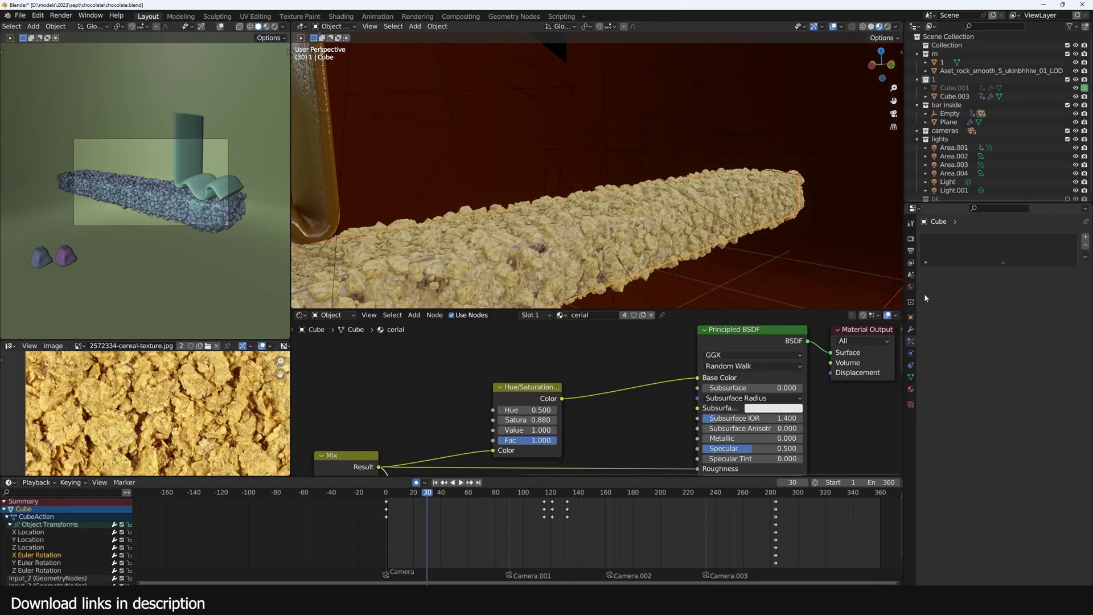
pyautogui.click(910, 329)
pyautogui.press('space')
pyautogui.scroll(-5, 228, 407)
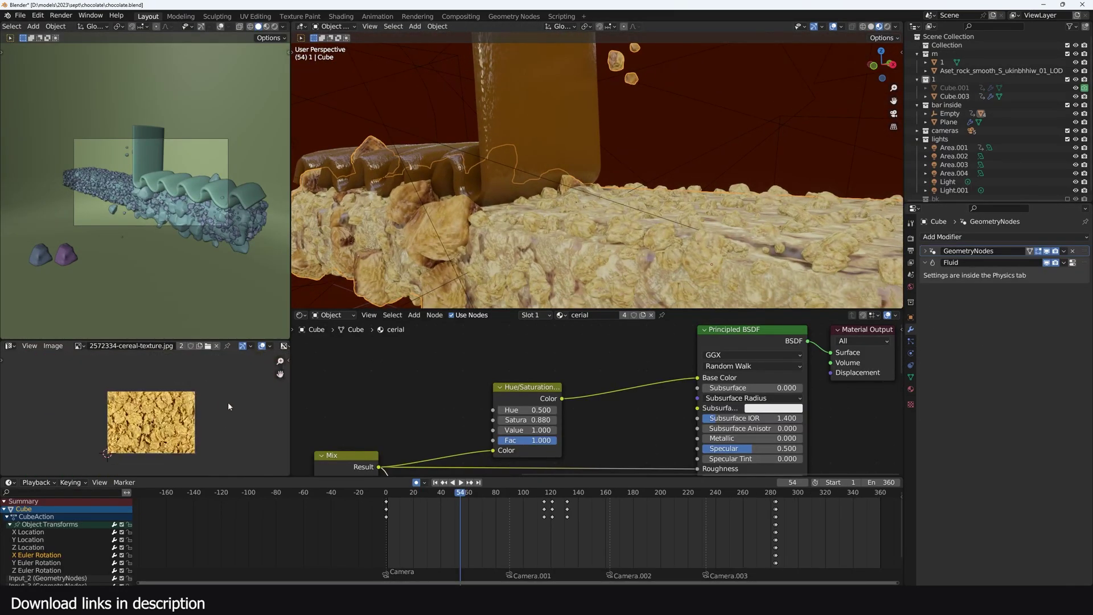
pyautogui.scroll(3, 120, 409)
pyautogui.scroll(3, 135, 406)
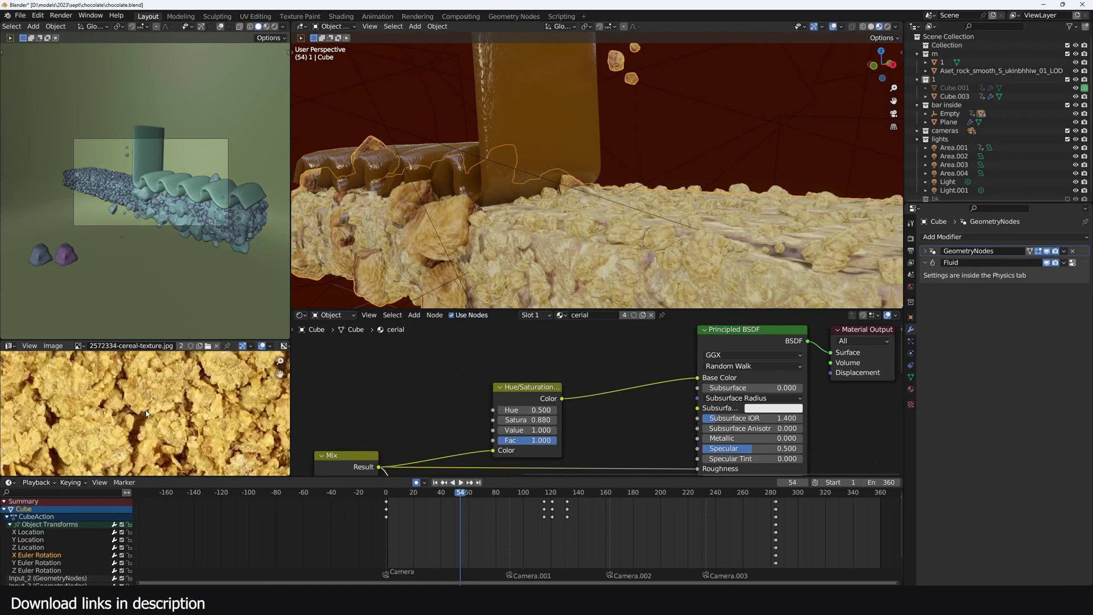
pyautogui.scroll(-3, 604, 247)
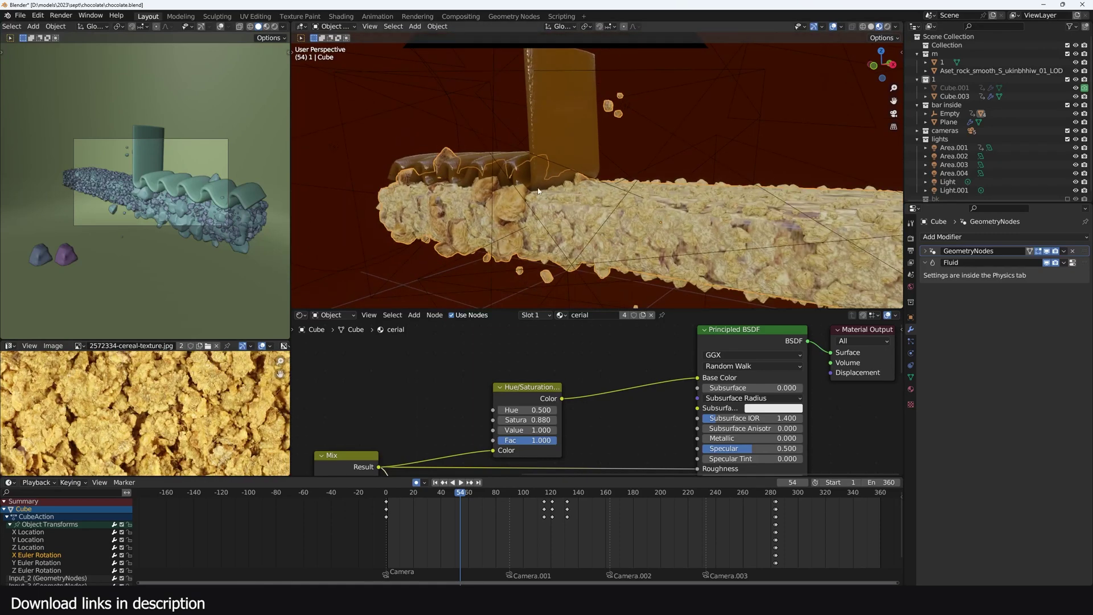
# Step: Inspect the cereal chunks and the wavy chocolate layer, and scrub forward through the camera shots
pyautogui.click(512, 218)
pyautogui.click(609, 107)
pyautogui.click(504, 237)
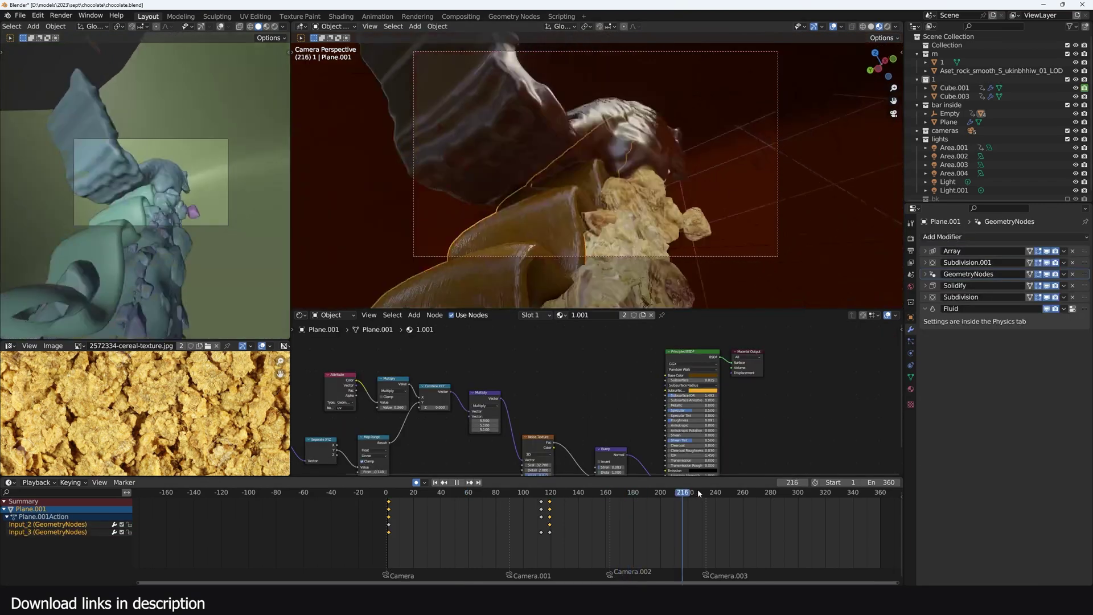
pyautogui.moveTo(698, 491); pyautogui.dragTo(787, 497)
# Step: Select the Snickers wrapper at frame 334 and inspect its mesh and UV layout in Edit Mode
pyautogui.click(667, 134)
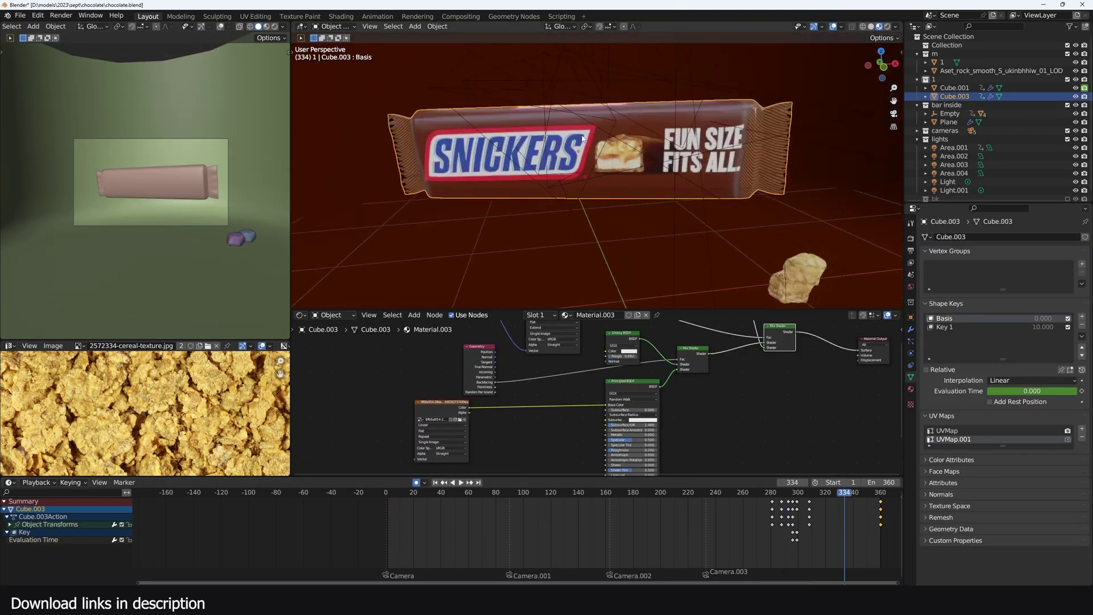
pyautogui.press('Tab')
pyautogui.moveTo(570, 171); pyautogui.dragTo(495, 174, button='middle')
pyautogui.press('Tab')
pyautogui.moveTo(720, 209); pyautogui.dragTo(795, 163, button='middle')
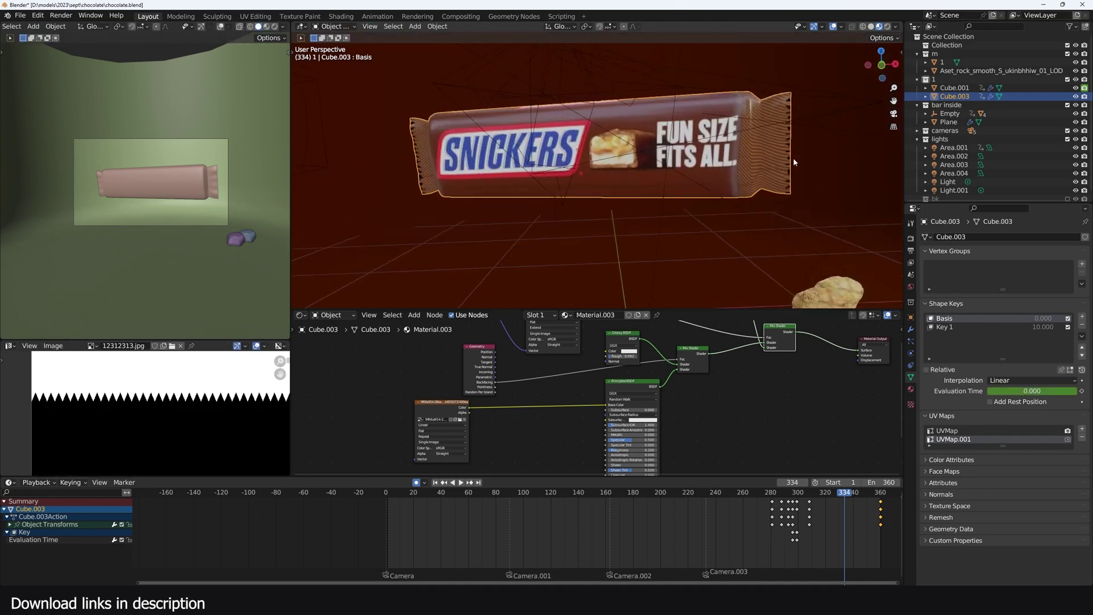
# Step: Compare the wrapper's Basis and Key 1 shape keys in Object and Edit Mode
pyautogui.click(964, 319)
pyautogui.click(969, 327)
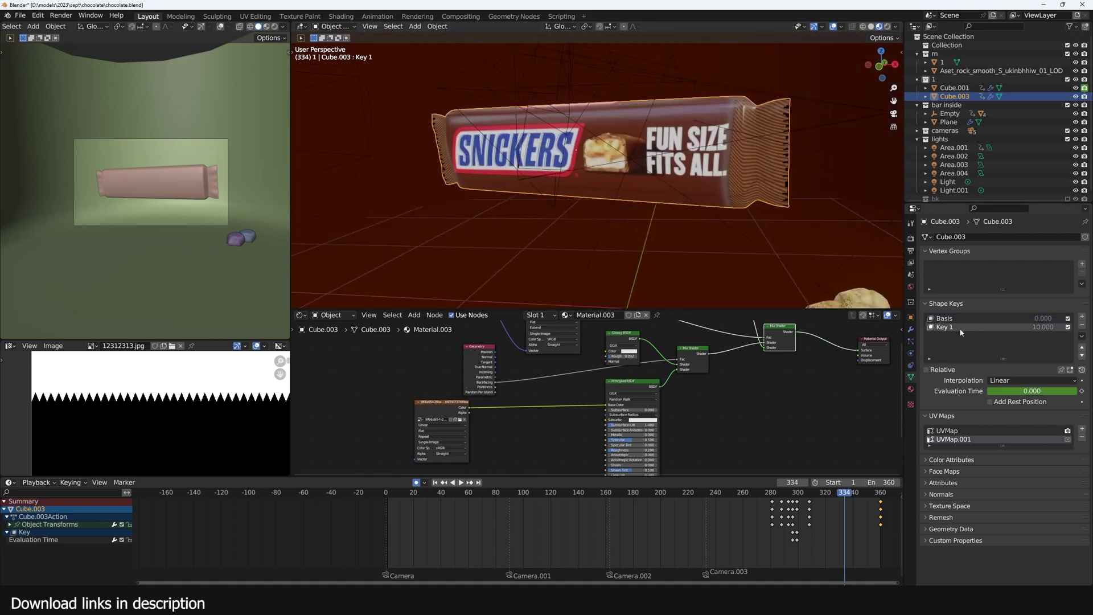
pyautogui.press('Tab')
pyautogui.moveTo(687, 160); pyautogui.dragTo(651, 149, button='middle')
pyautogui.press('Tab')
pyautogui.scroll(-5, 652, 149)
pyautogui.press('Tab')
pyautogui.press('Tab')
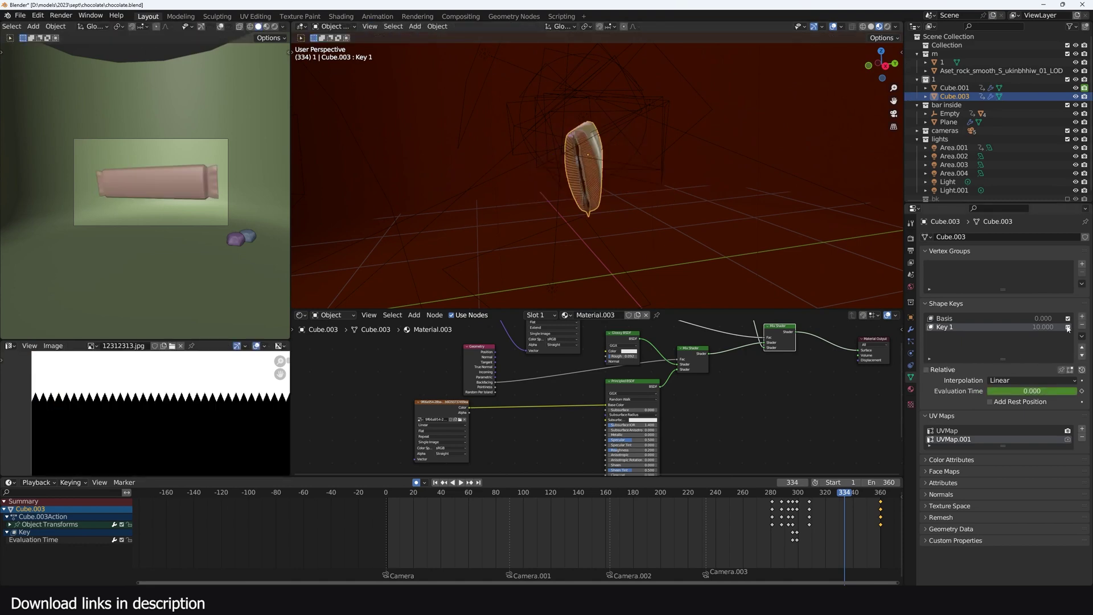
# Step: Try lifting the wrapper's upper half and rotating it open about its side edge in the Basis shape key
pyautogui.moveTo(442, 104); pyautogui.dragTo(742, 158)
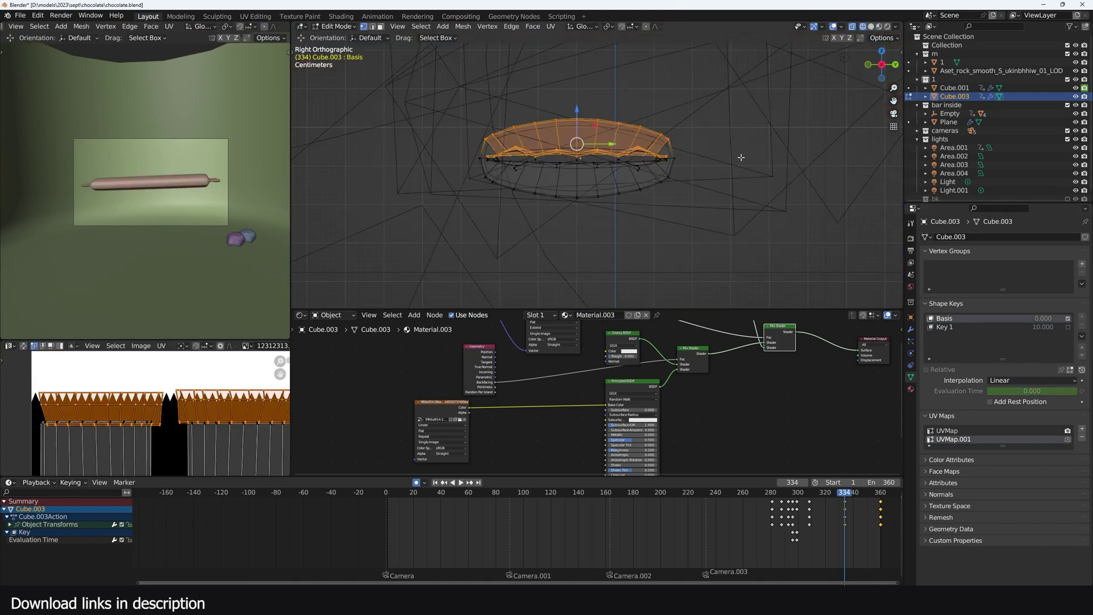
pyautogui.scroll(2, 741, 159)
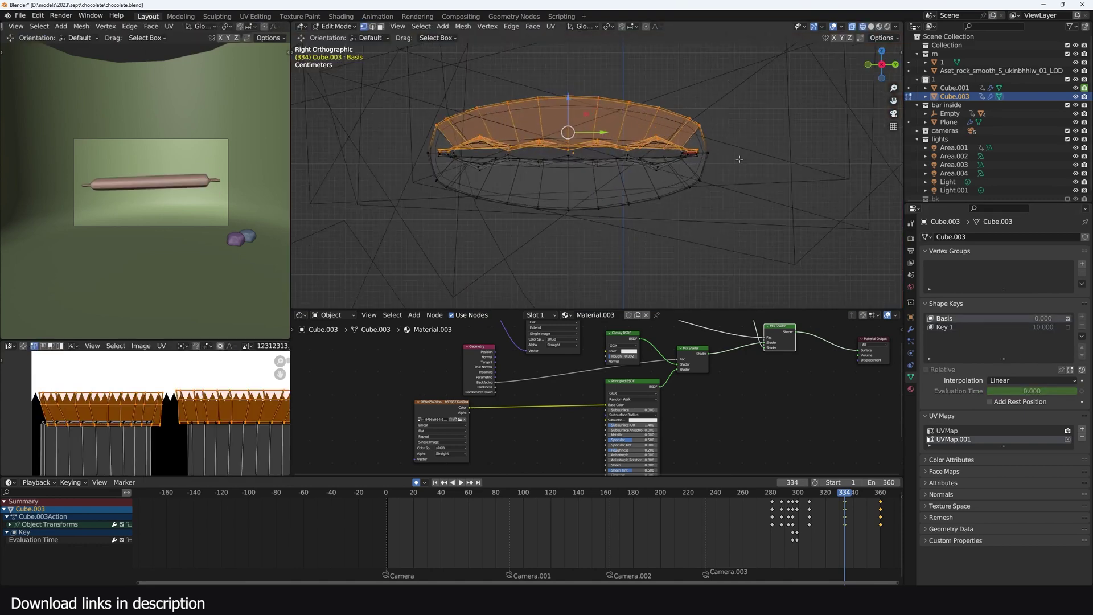
pyautogui.press('g')
pyautogui.press('z')
pyautogui.rightClick(518, 144)
pyautogui.press('ctrl+KP_Add')
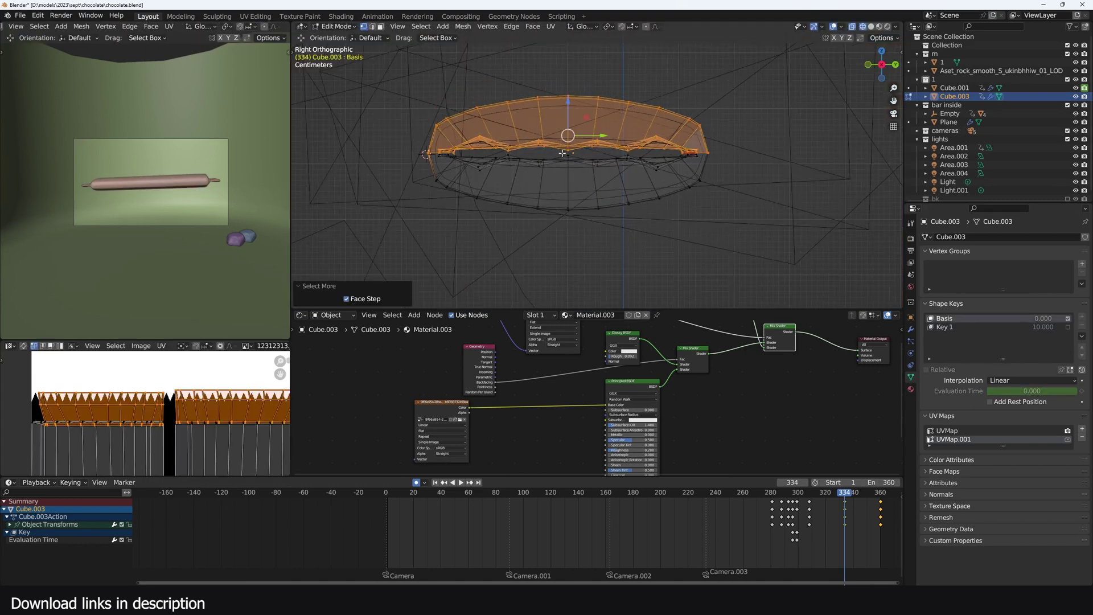
pyautogui.press('r')
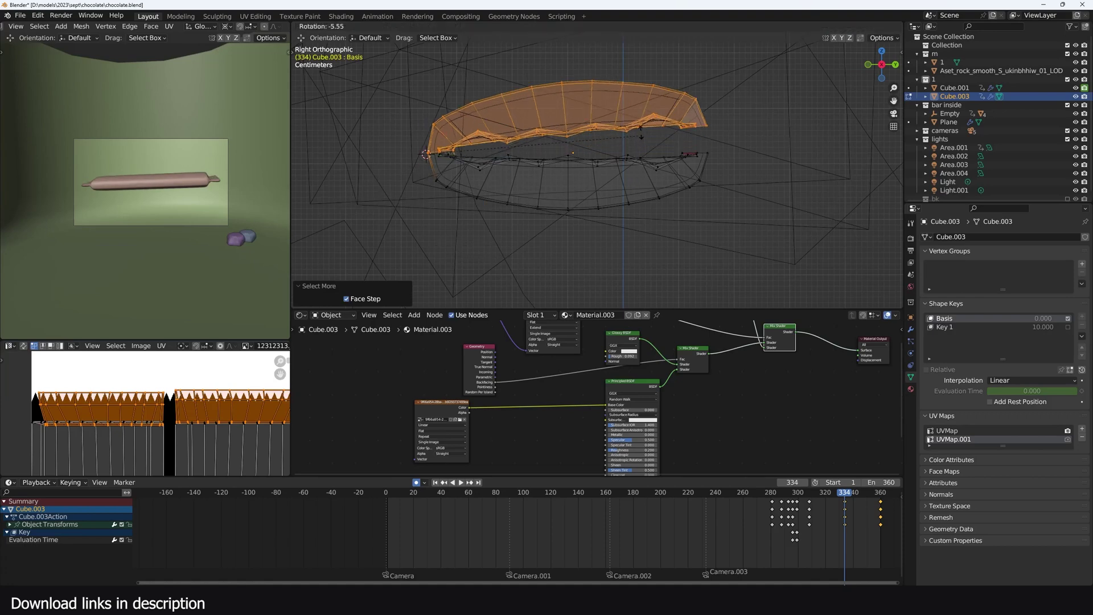
pyautogui.rightClick(383, 153)
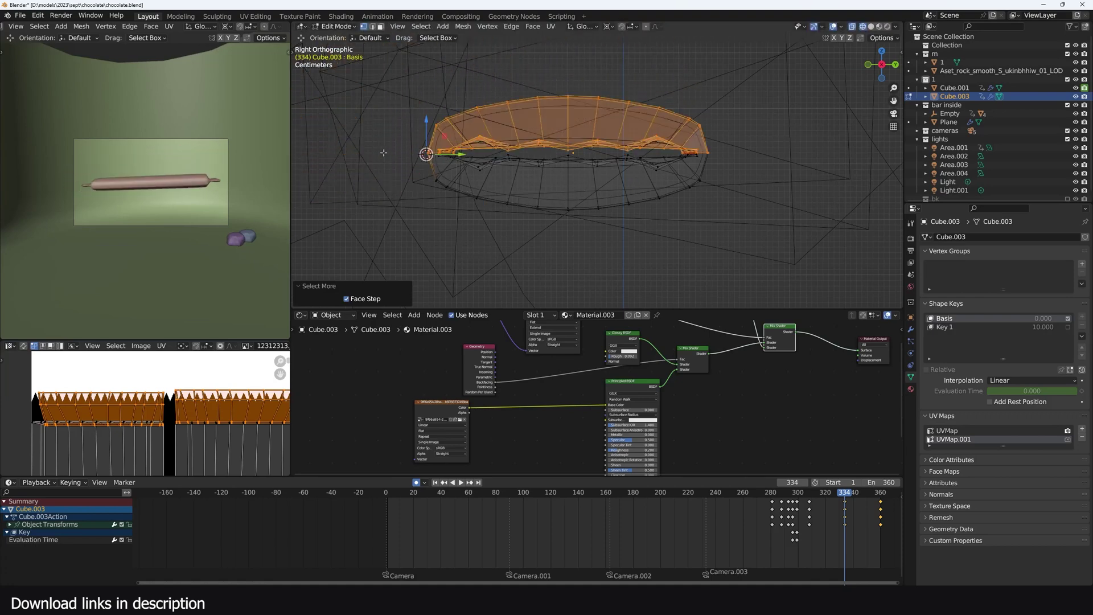
pyautogui.press('Tab')
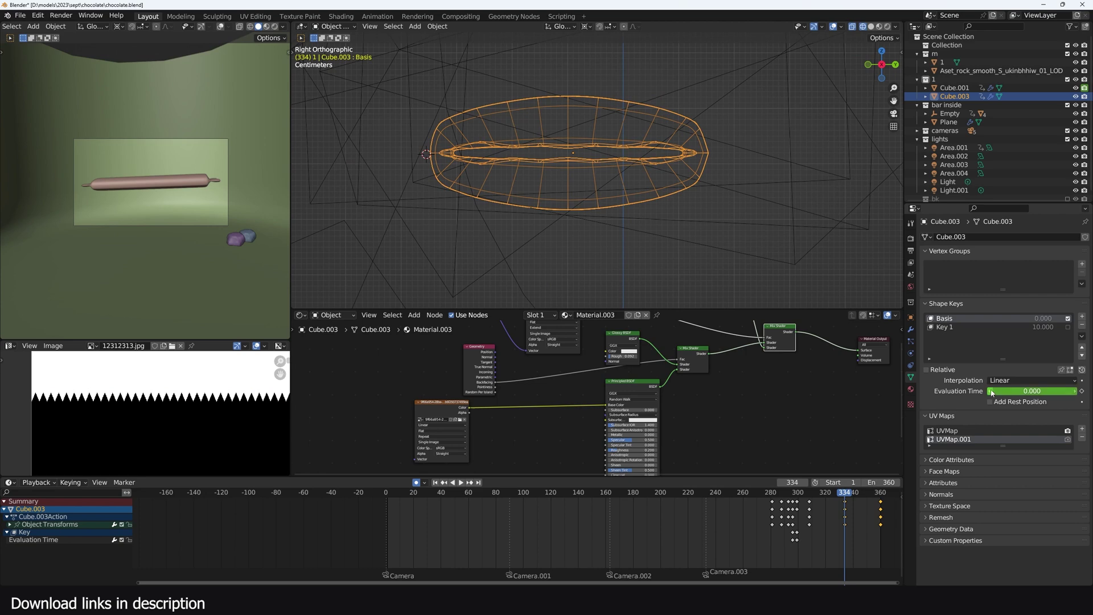
# Step: Review the wrapper's Evaluation Time animation in the timeline and view the rendered wrapper sequence
pyautogui.moveTo(992, 392)
pyautogui.mouseDown()
pyautogui.moveTo(1042, 392)
pyautogui.moveTo(992, 392)
pyautogui.mouseUp()
pyautogui.moveTo(670, 524); pyautogui.dragTo(816, 516)
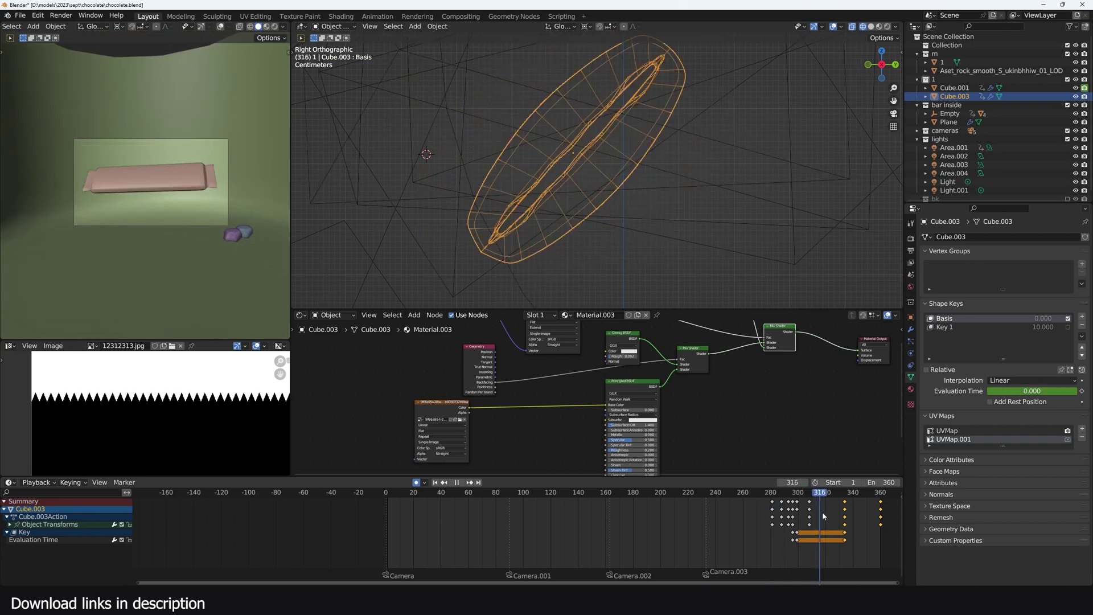
pyautogui.hotkey('ctrl', 'F11')
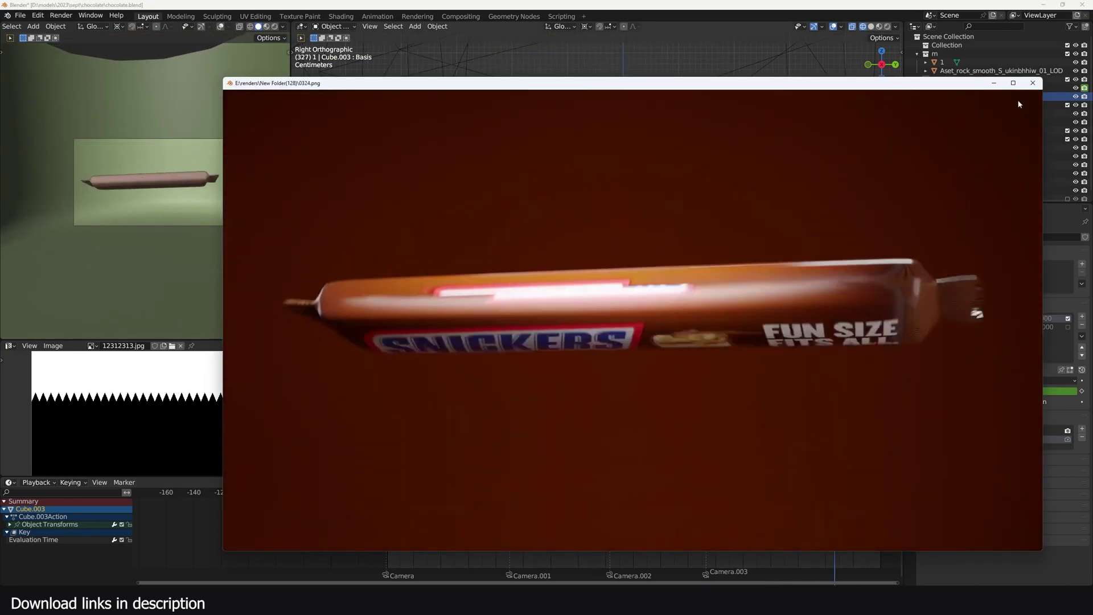
pyautogui.click(1033, 83)
# Step: Go back to frame 251, select the liquid chocolate mesh, and play its animation isolated in Local View
pyautogui.scroll(-2, 673, 184)
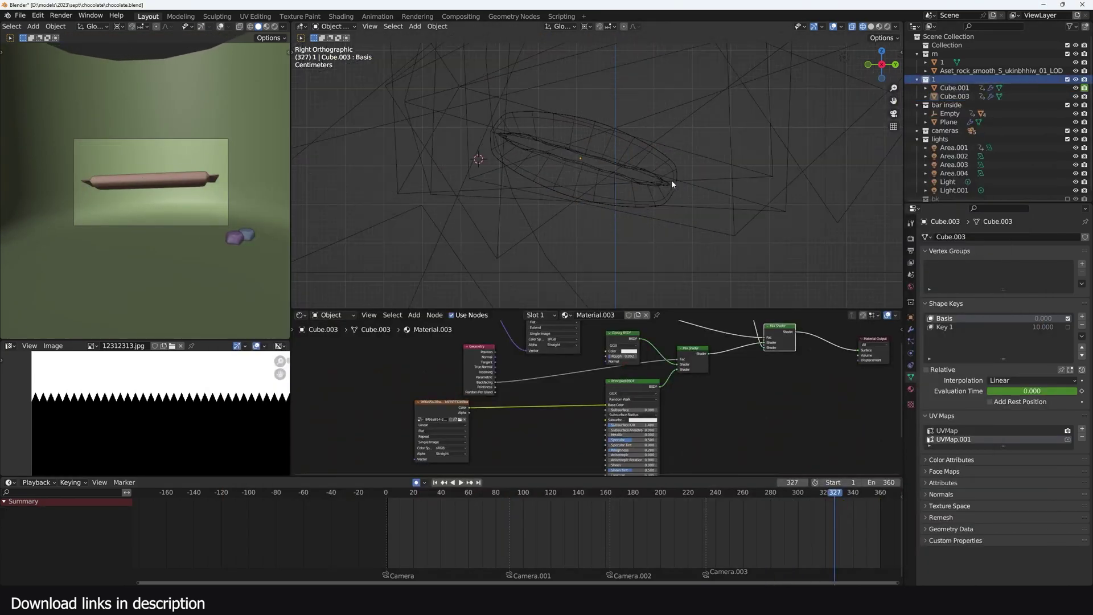
pyautogui.click(761, 163)
pyautogui.moveTo(762, 165); pyautogui.dragTo(789, 189, button='middle')
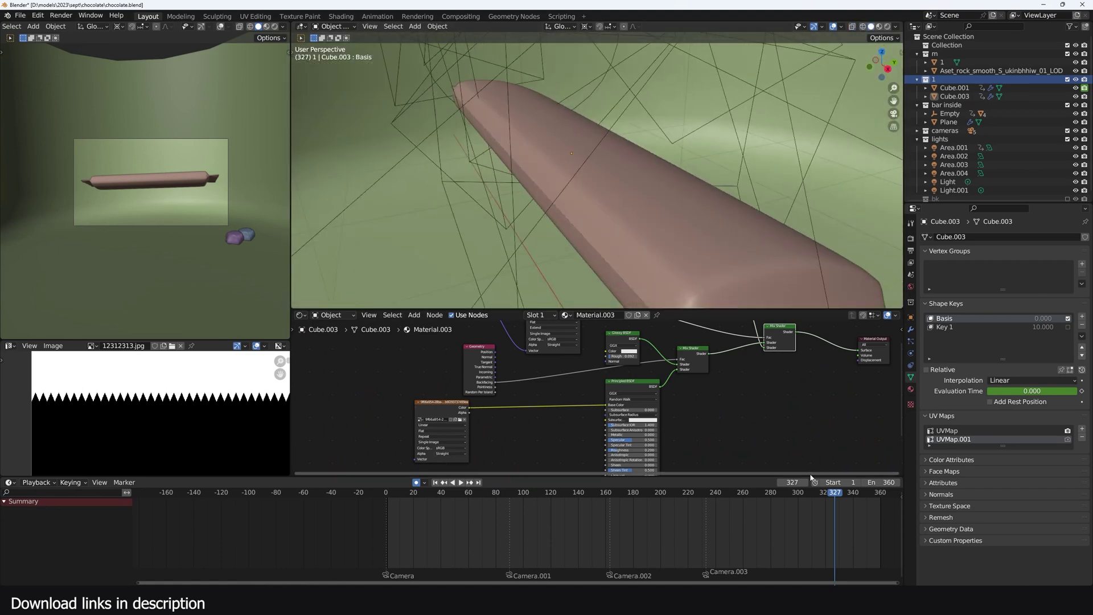
pyautogui.moveTo(820, 512); pyautogui.dragTo(731, 512)
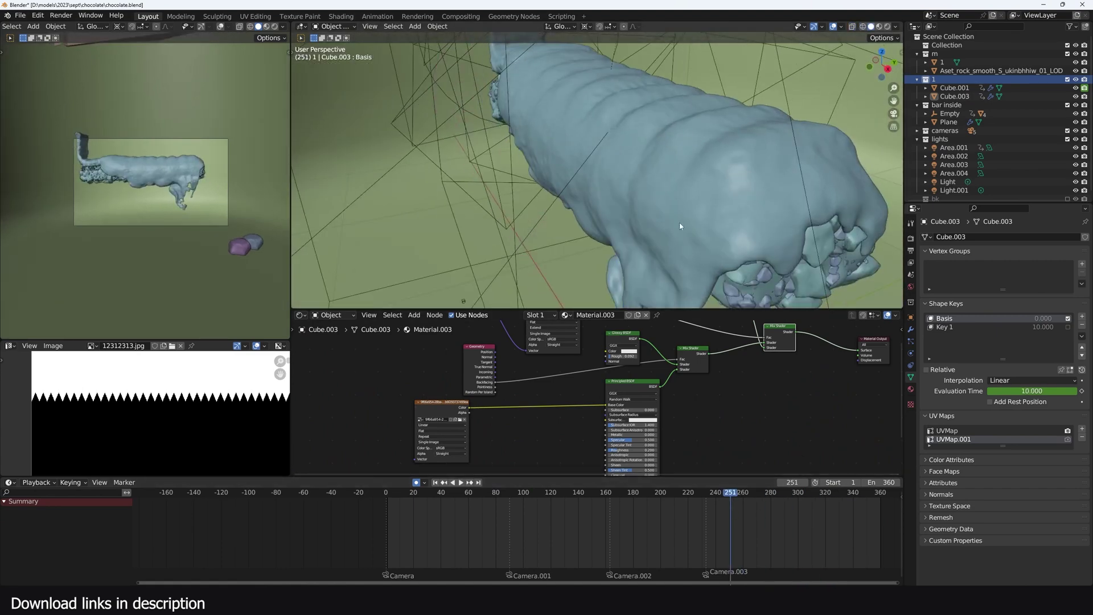
pyautogui.click(707, 242)
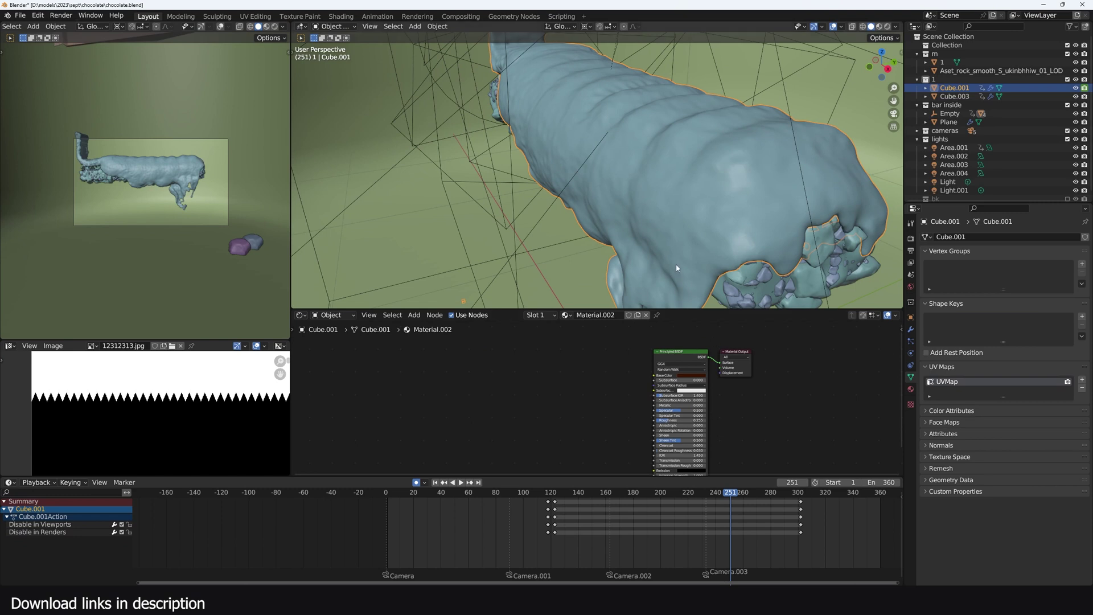
pyautogui.press('space')
pyautogui.press('KP_Divide')
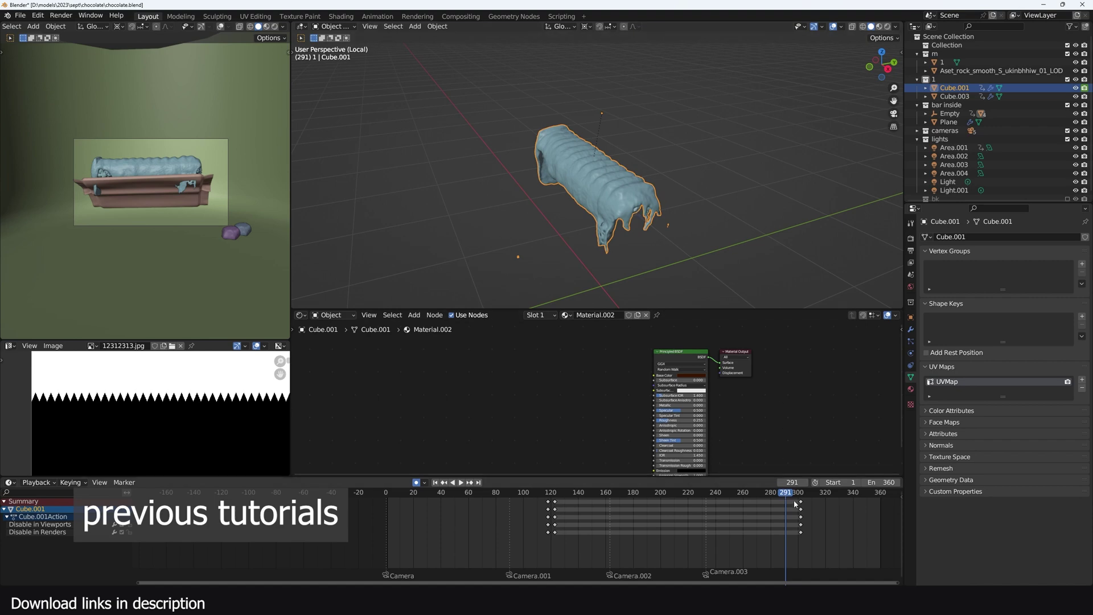
pyautogui.press('space')
pyautogui.press('KP_Divide')
# Step: Select the Empty around the bar and scrub between frames 295 and 305 to examine the wrapper closing over the chocolate
pyautogui.scroll(4, 662, 115)
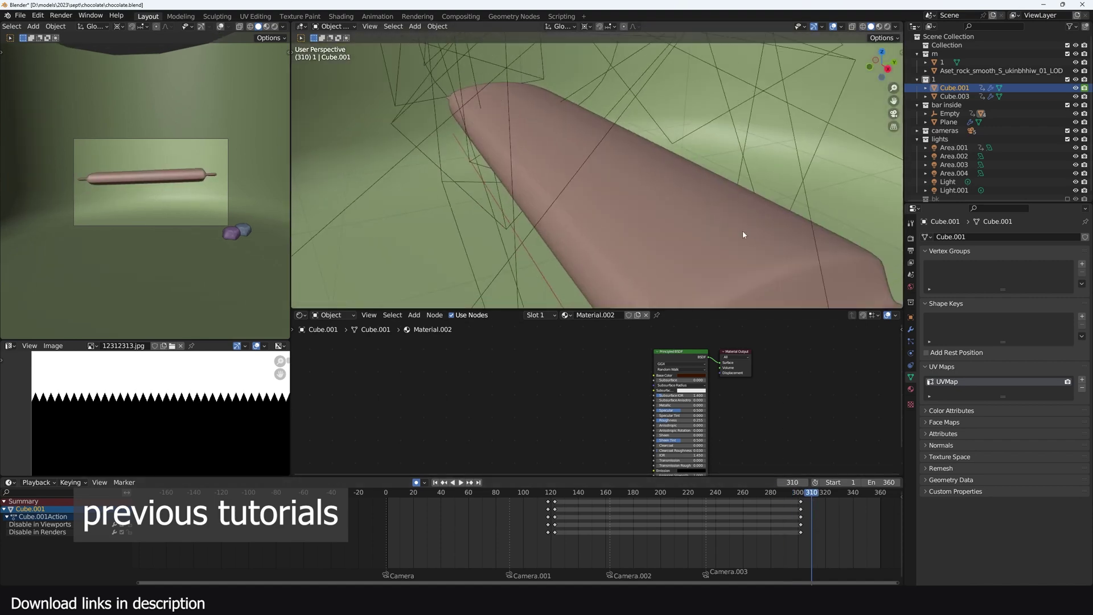
pyautogui.scroll(-3, 743, 231)
pyautogui.moveTo(797, 493); pyautogui.dragTo(776, 515)
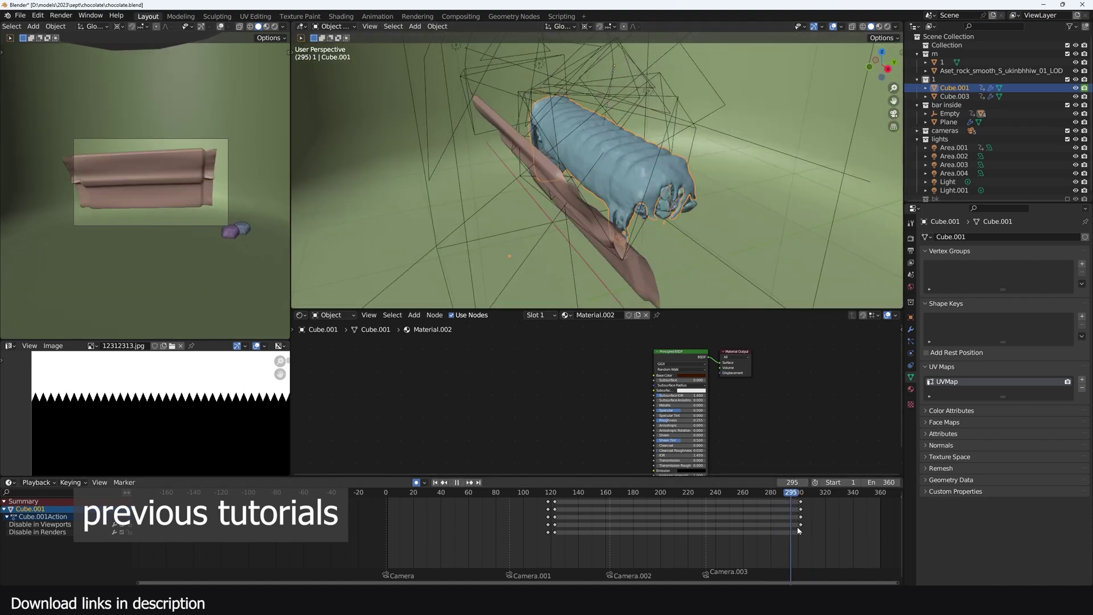
pyautogui.press('space')
pyautogui.click(552, 152)
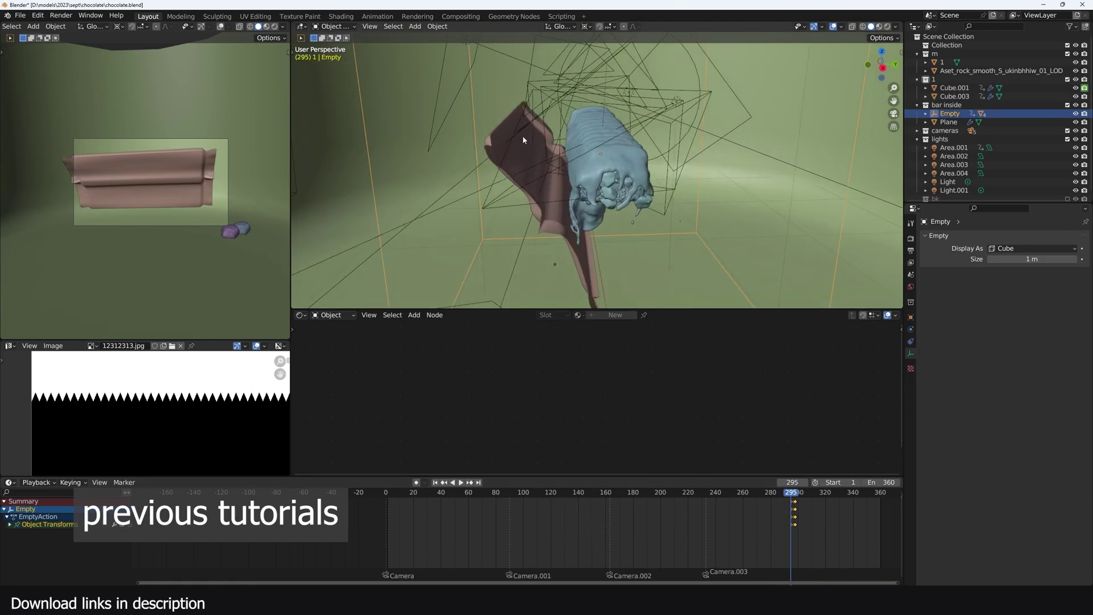
pyautogui.moveTo(523, 140); pyautogui.dragTo(801, 448, button='middle')
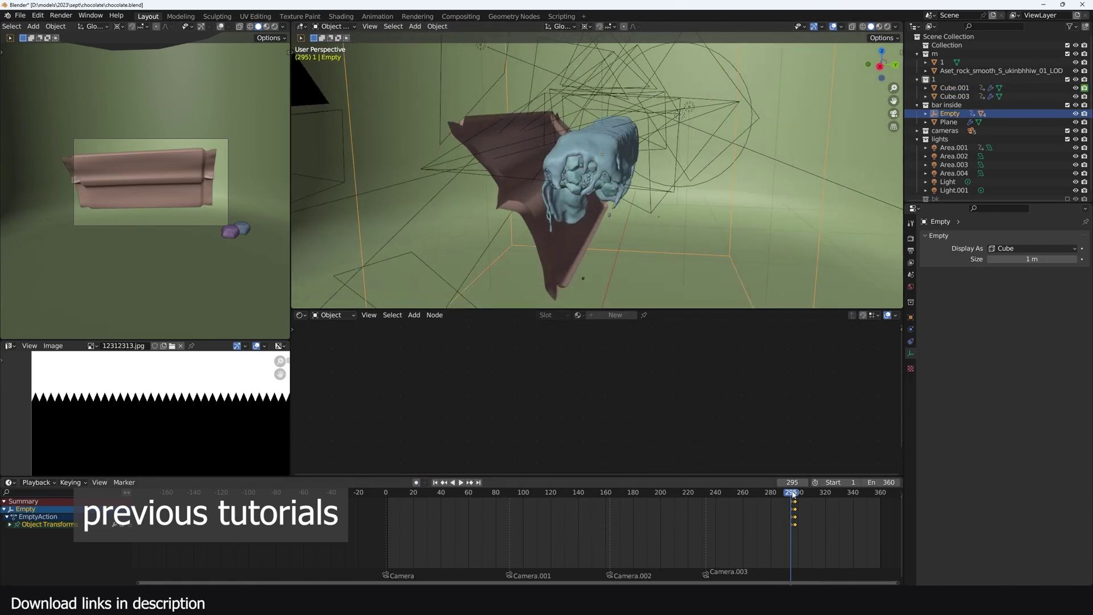
pyautogui.moveTo(792, 492); pyautogui.dragTo(806, 501)
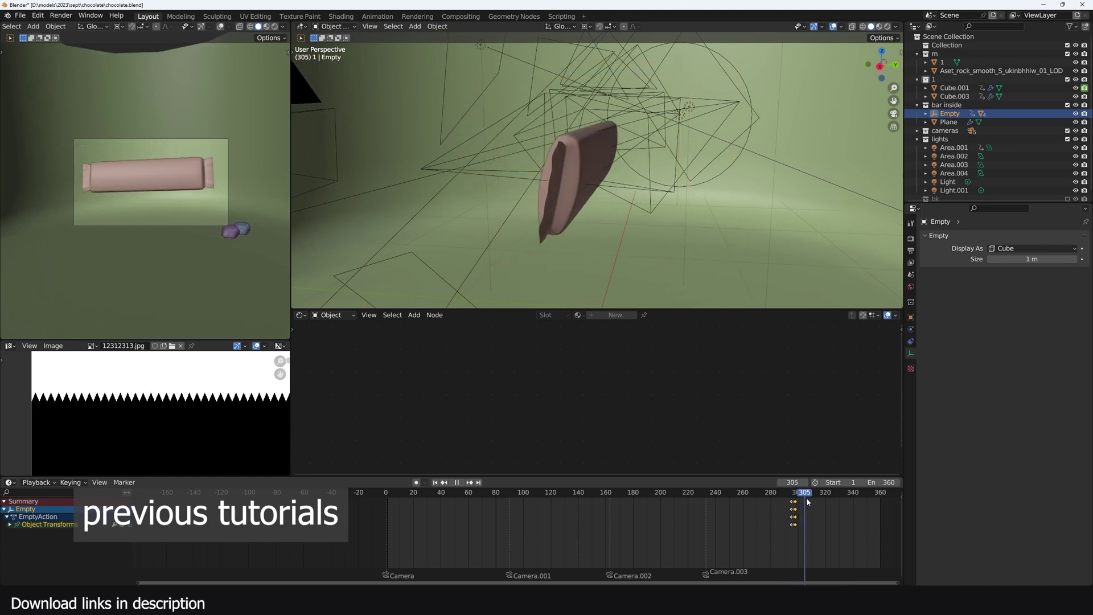